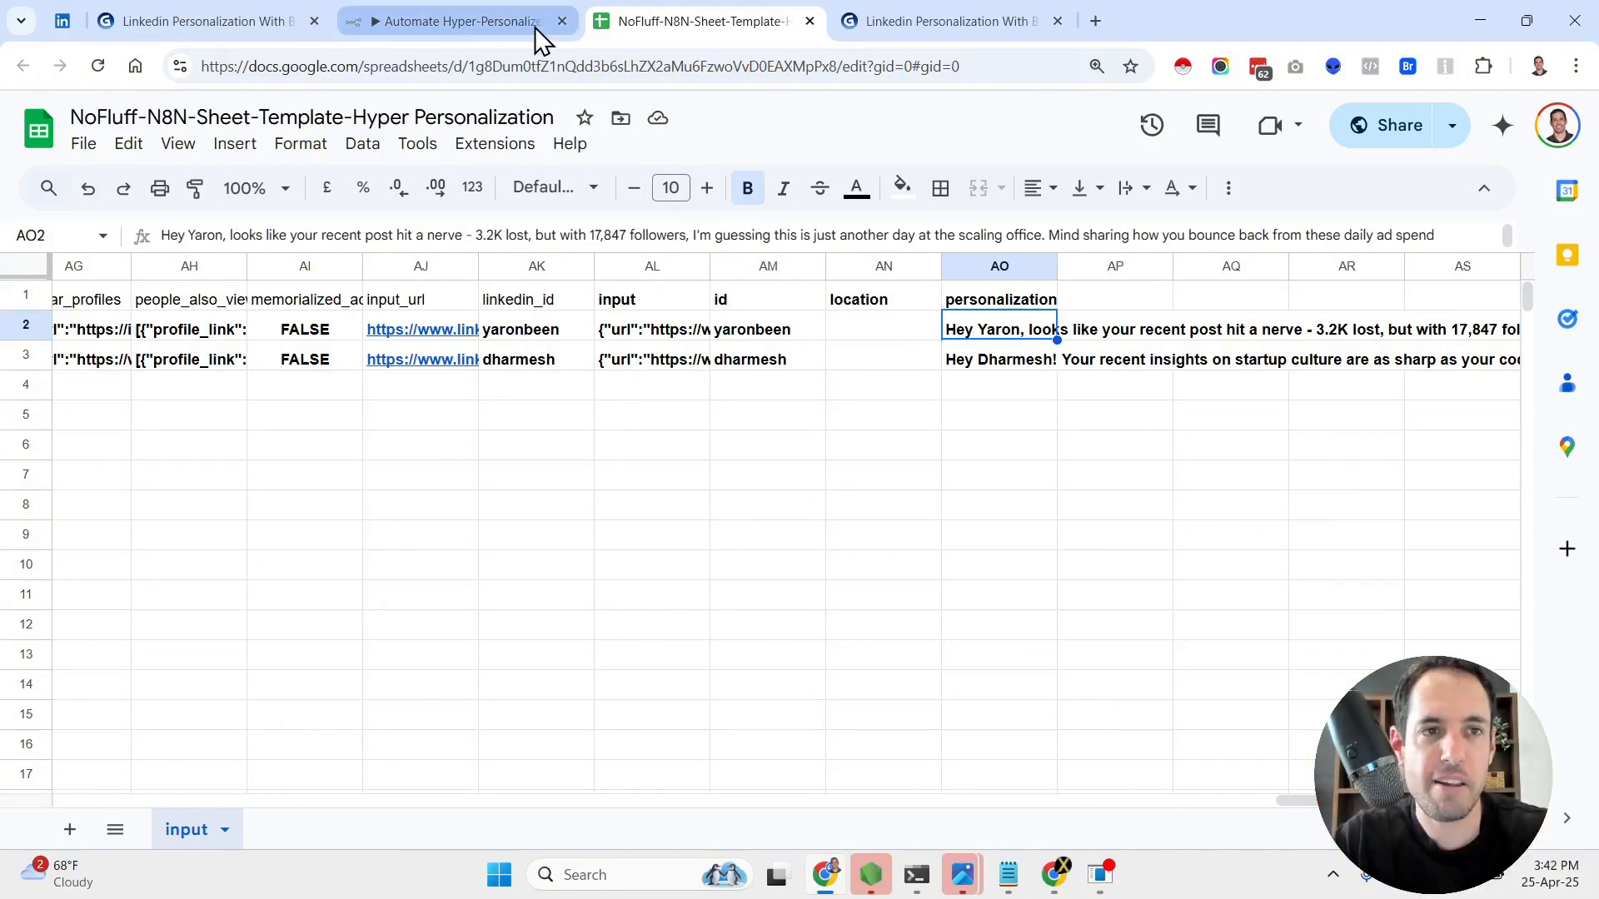
# - Switch to the n8n workflow and review its overall structure, from the triggers through the prospect loop to the ice breaker section
pyautogui.moveTo(537, 37)
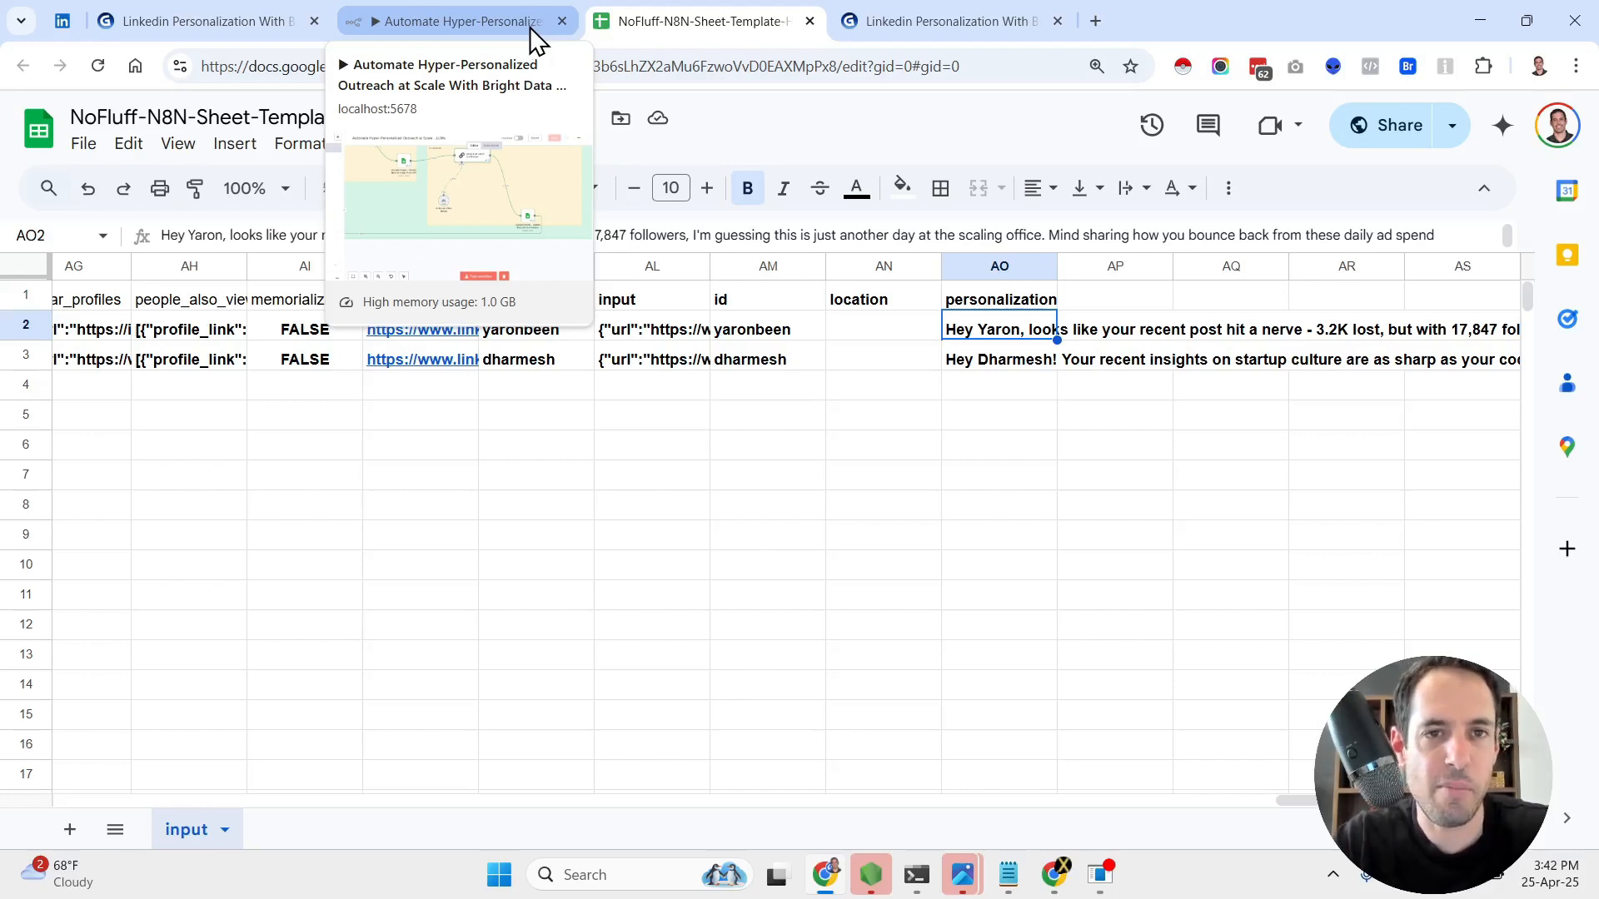
pyautogui.click(529, 27)
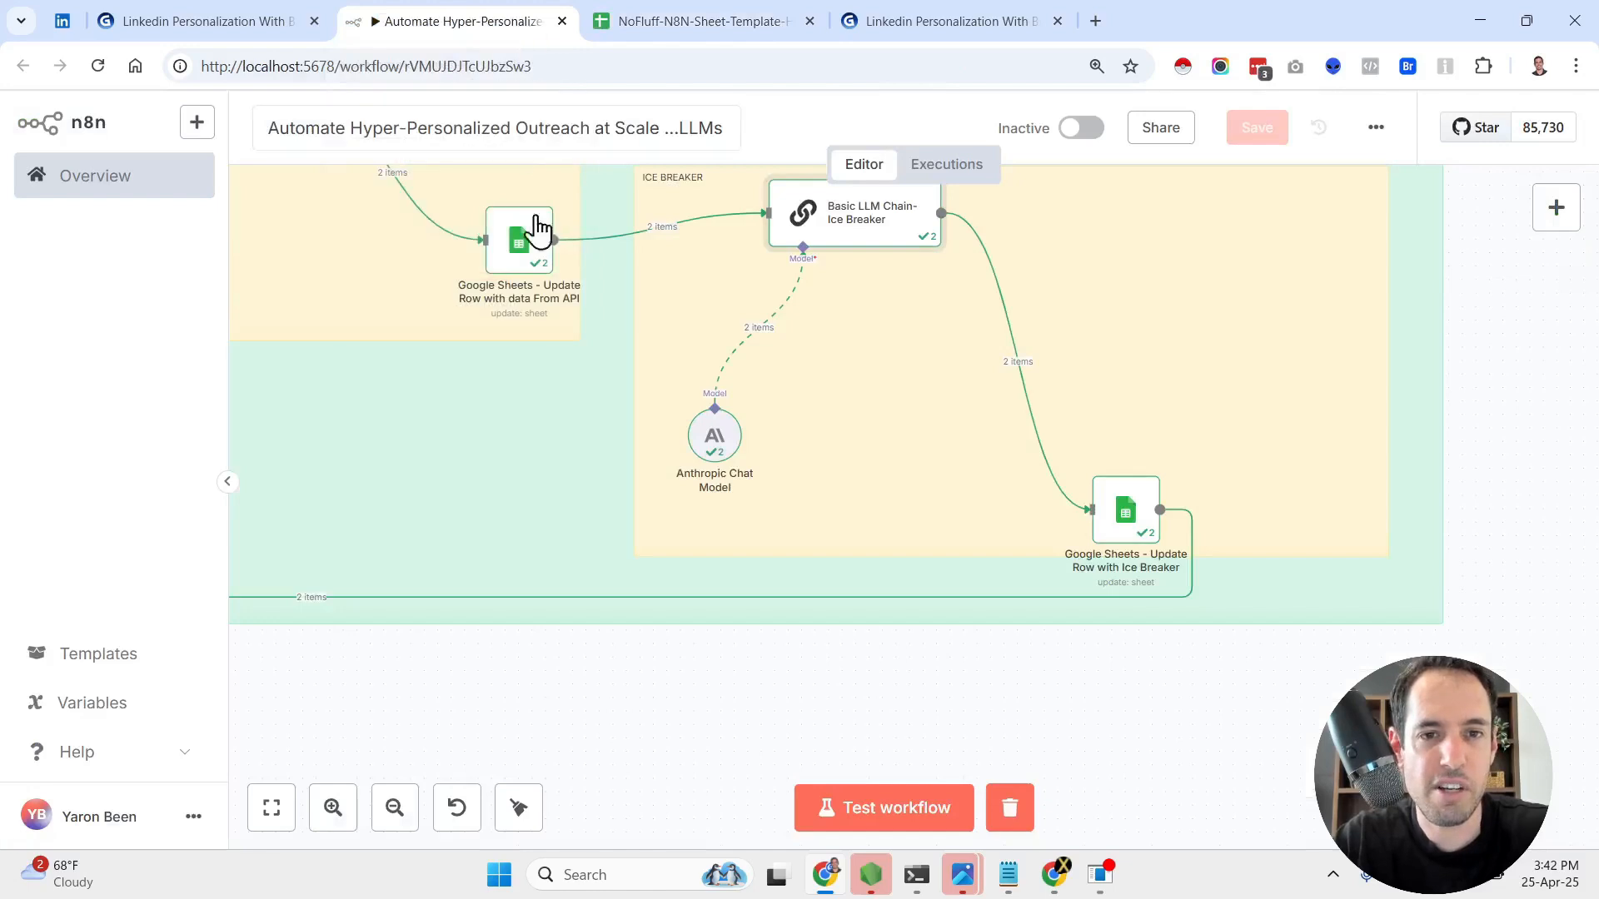
pyautogui.click(394, 808)
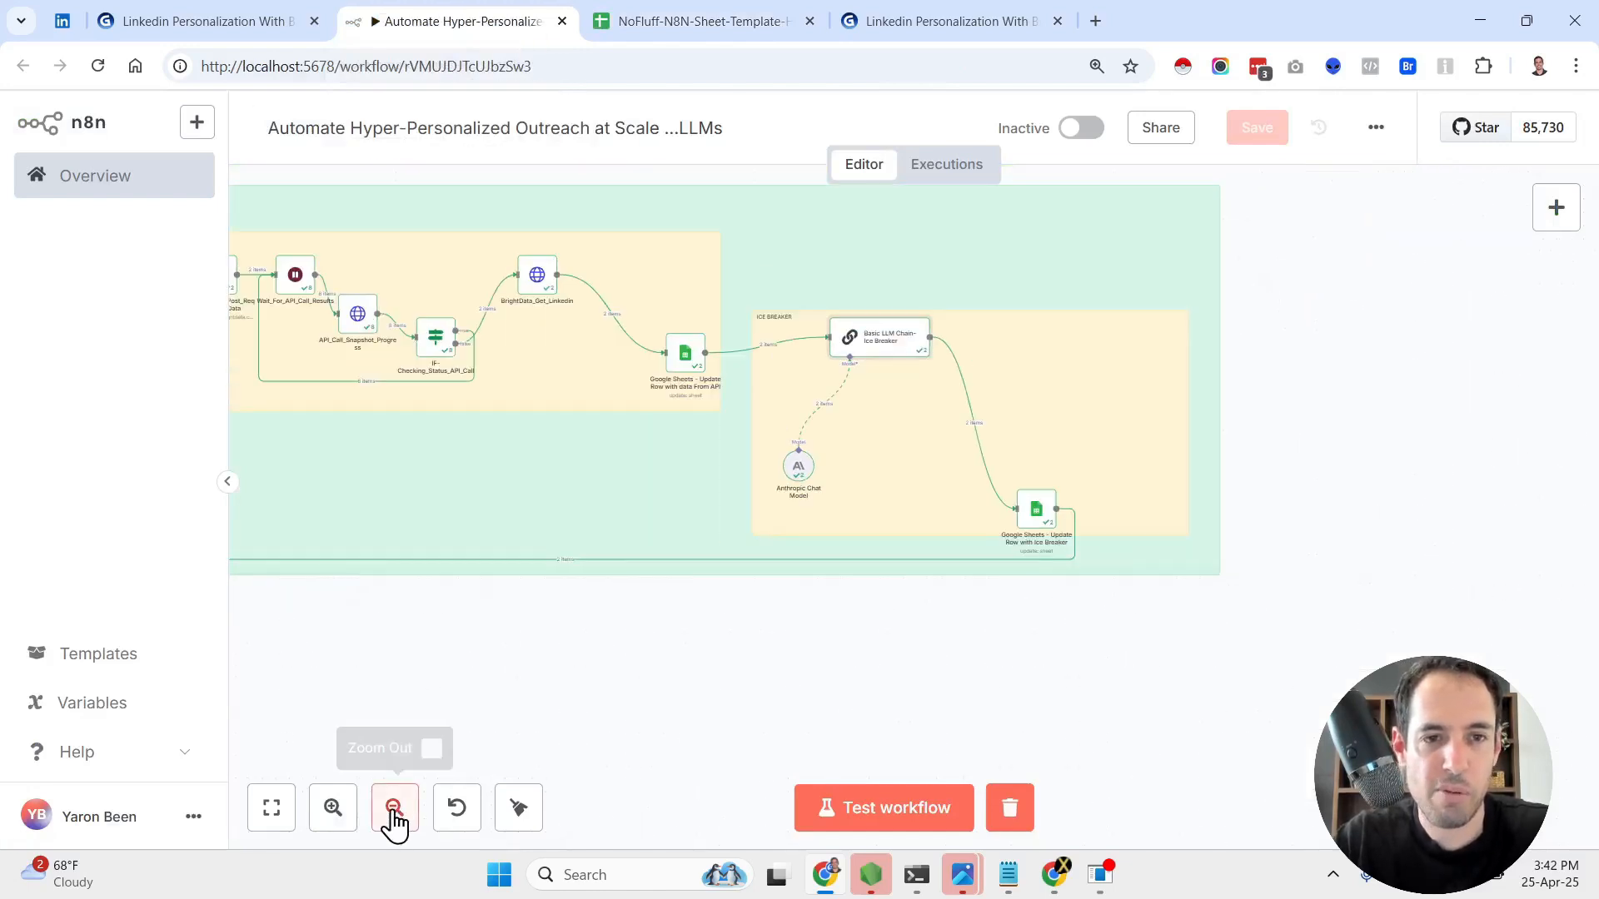
pyautogui.hscroll(-6, 453, 698)
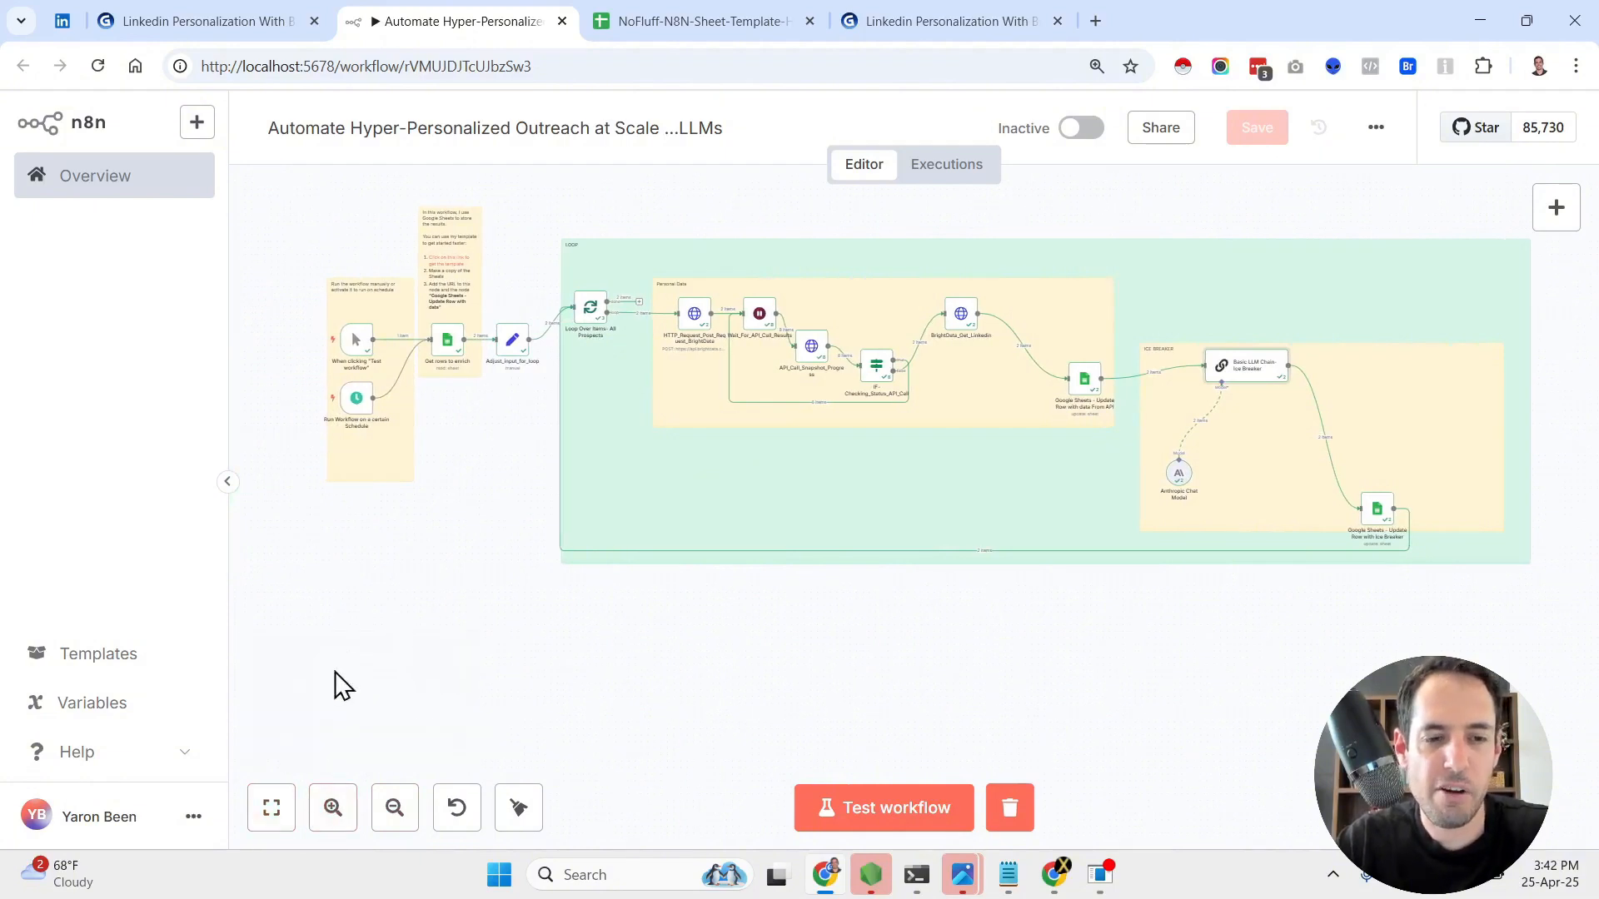
pyautogui.click(316, 806)
pyautogui.hscroll(-1, 343, 672)
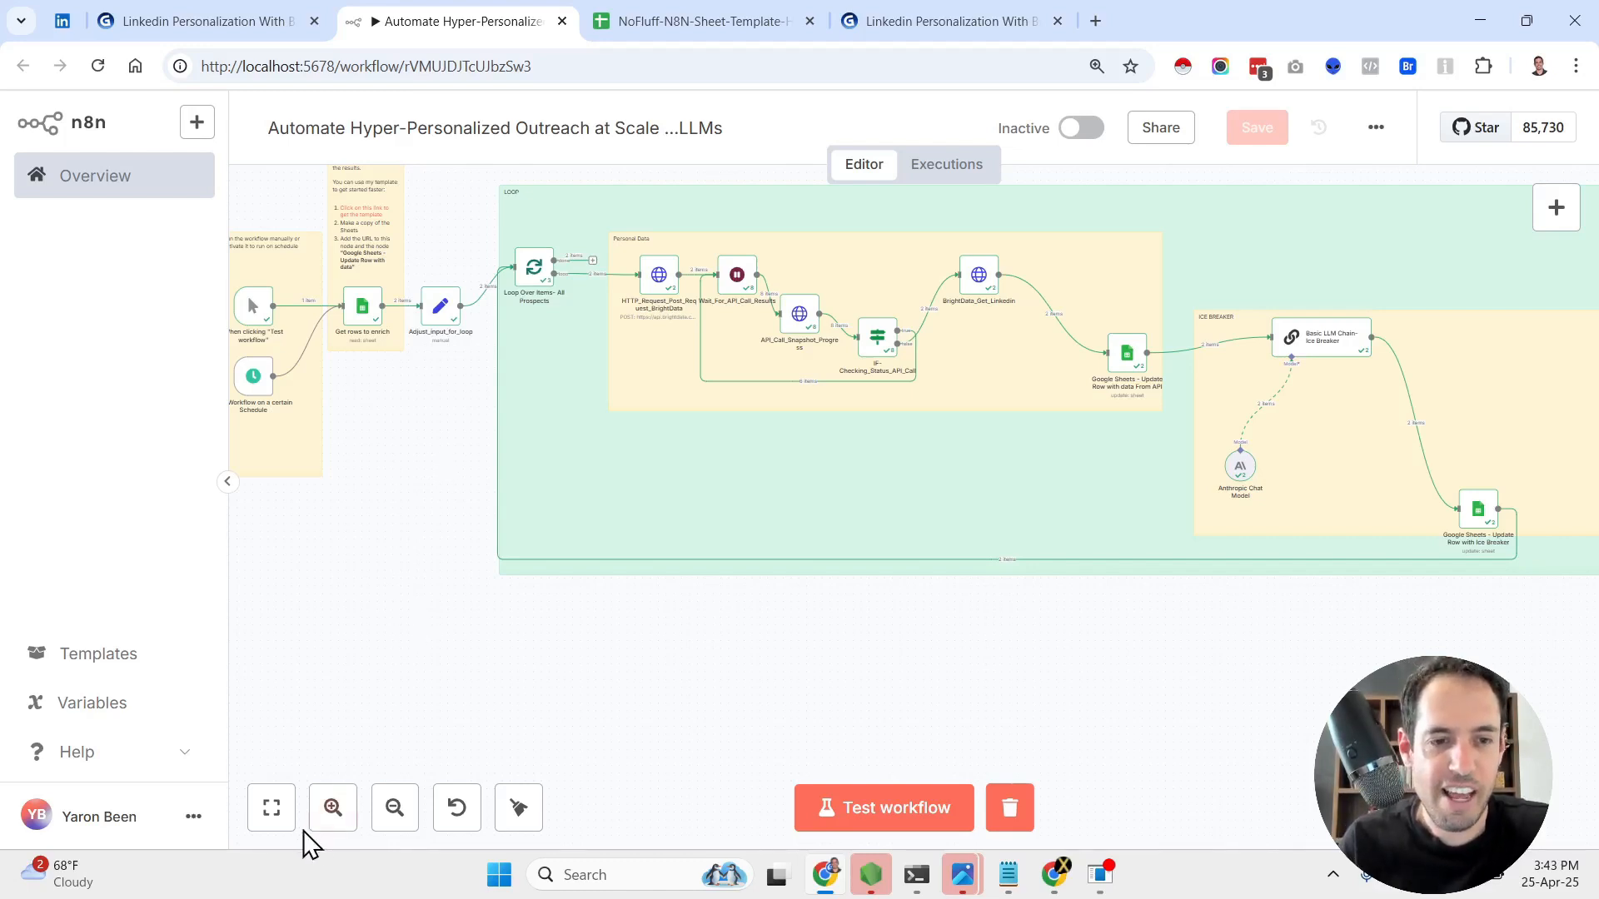
pyautogui.click(333, 808)
pyautogui.hscroll(-5, 432, 613)
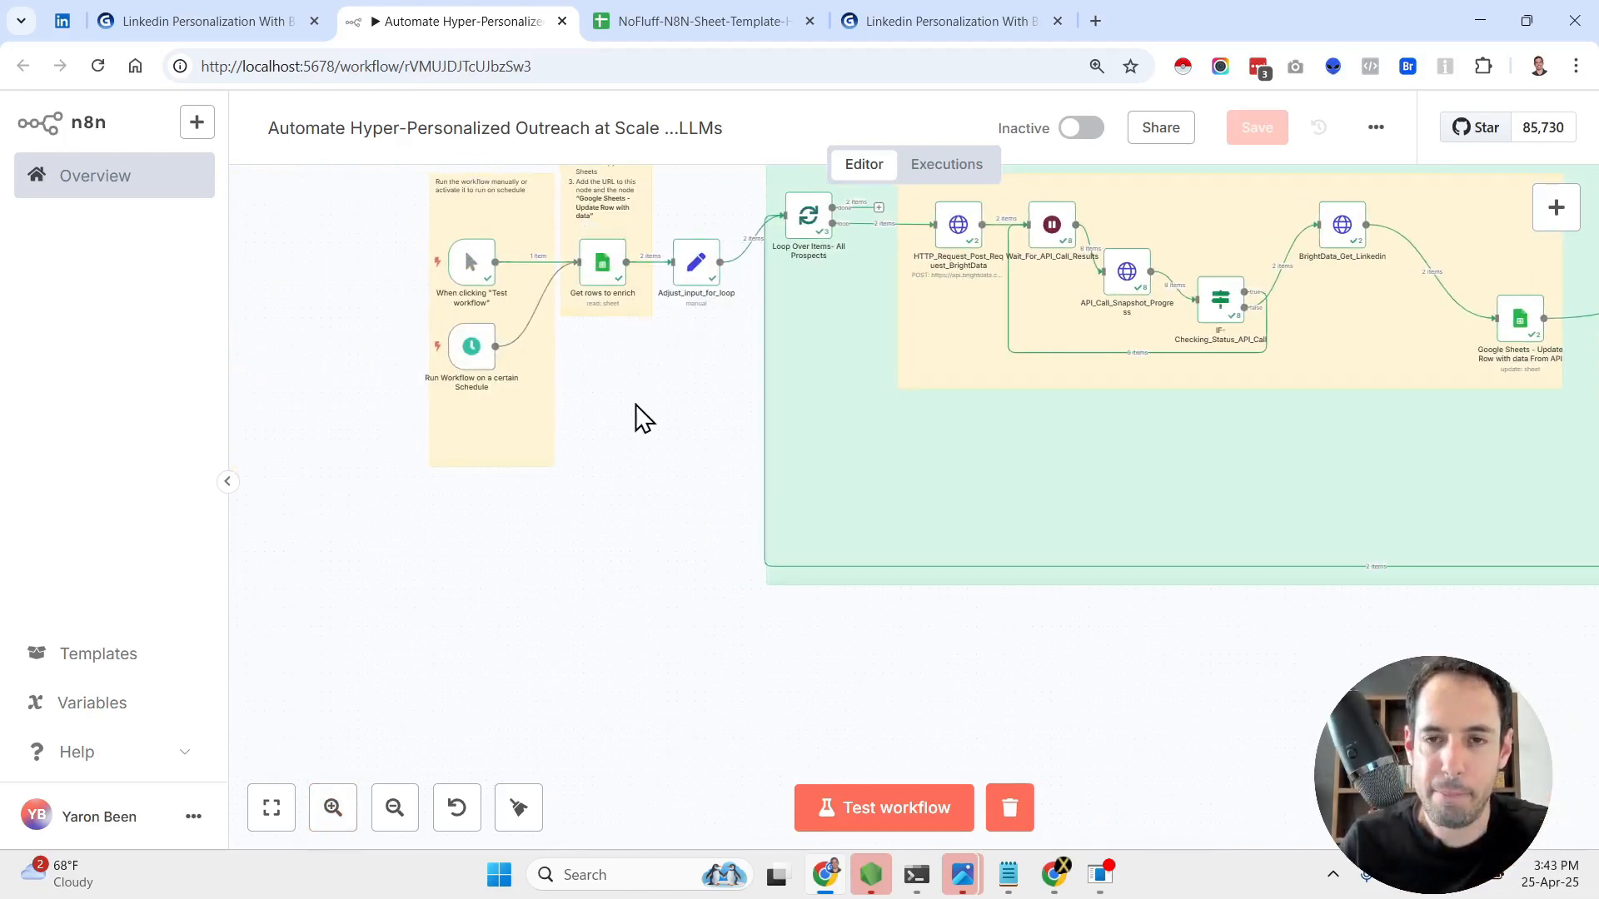
pyautogui.moveTo(636, 403); pyautogui.dragTo(524, 478)
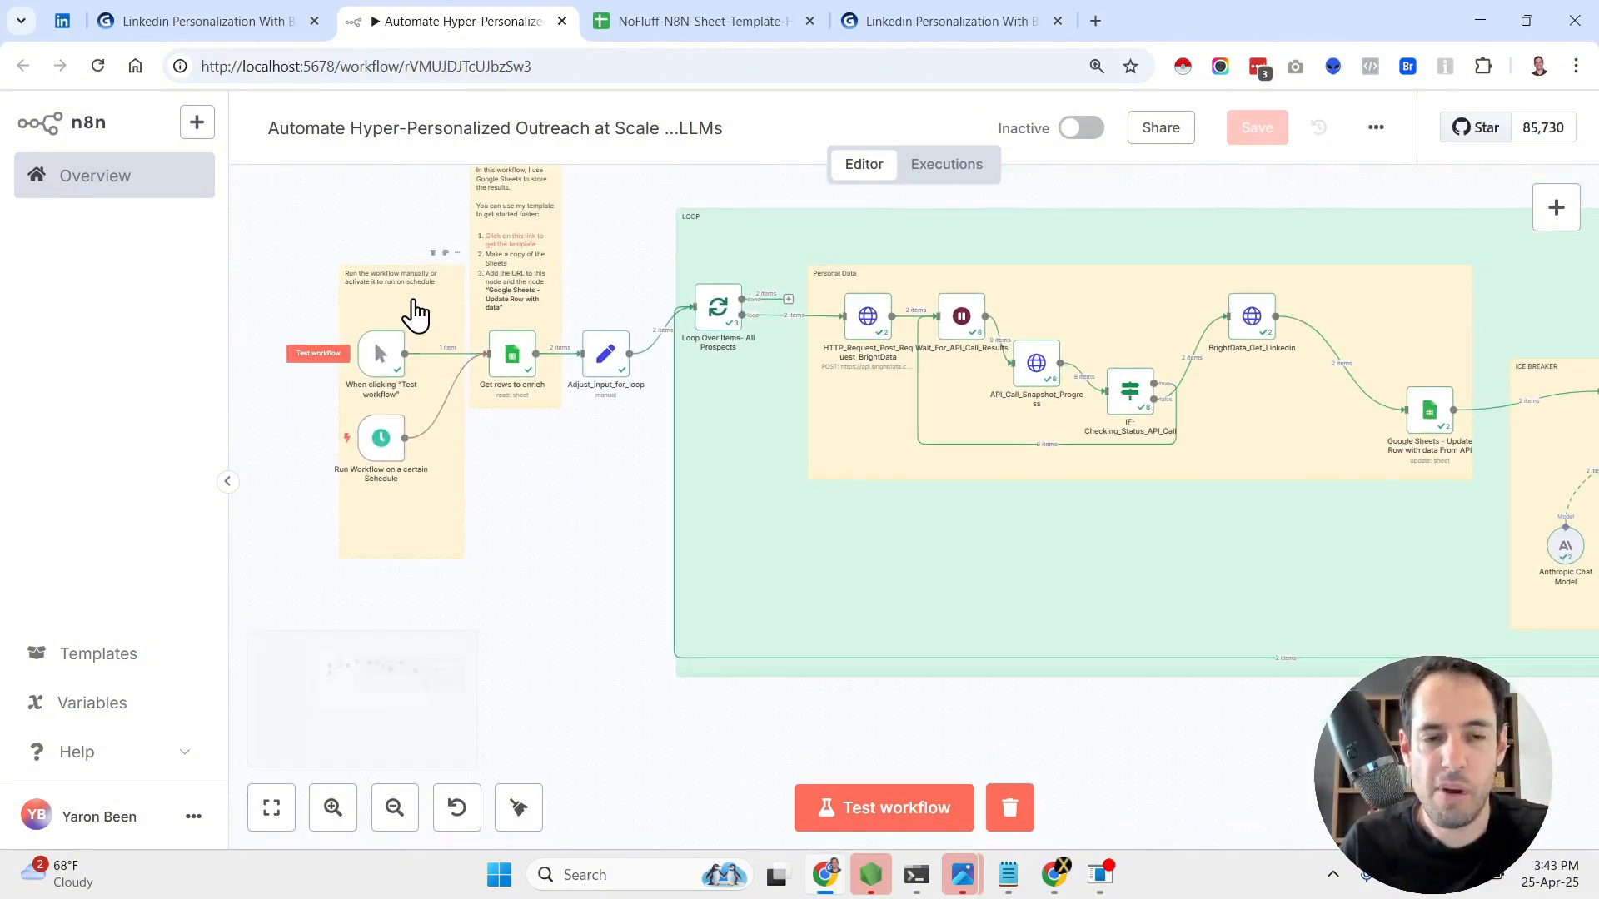
pyautogui.moveTo(567, 516); pyautogui.dragTo(503, 488)
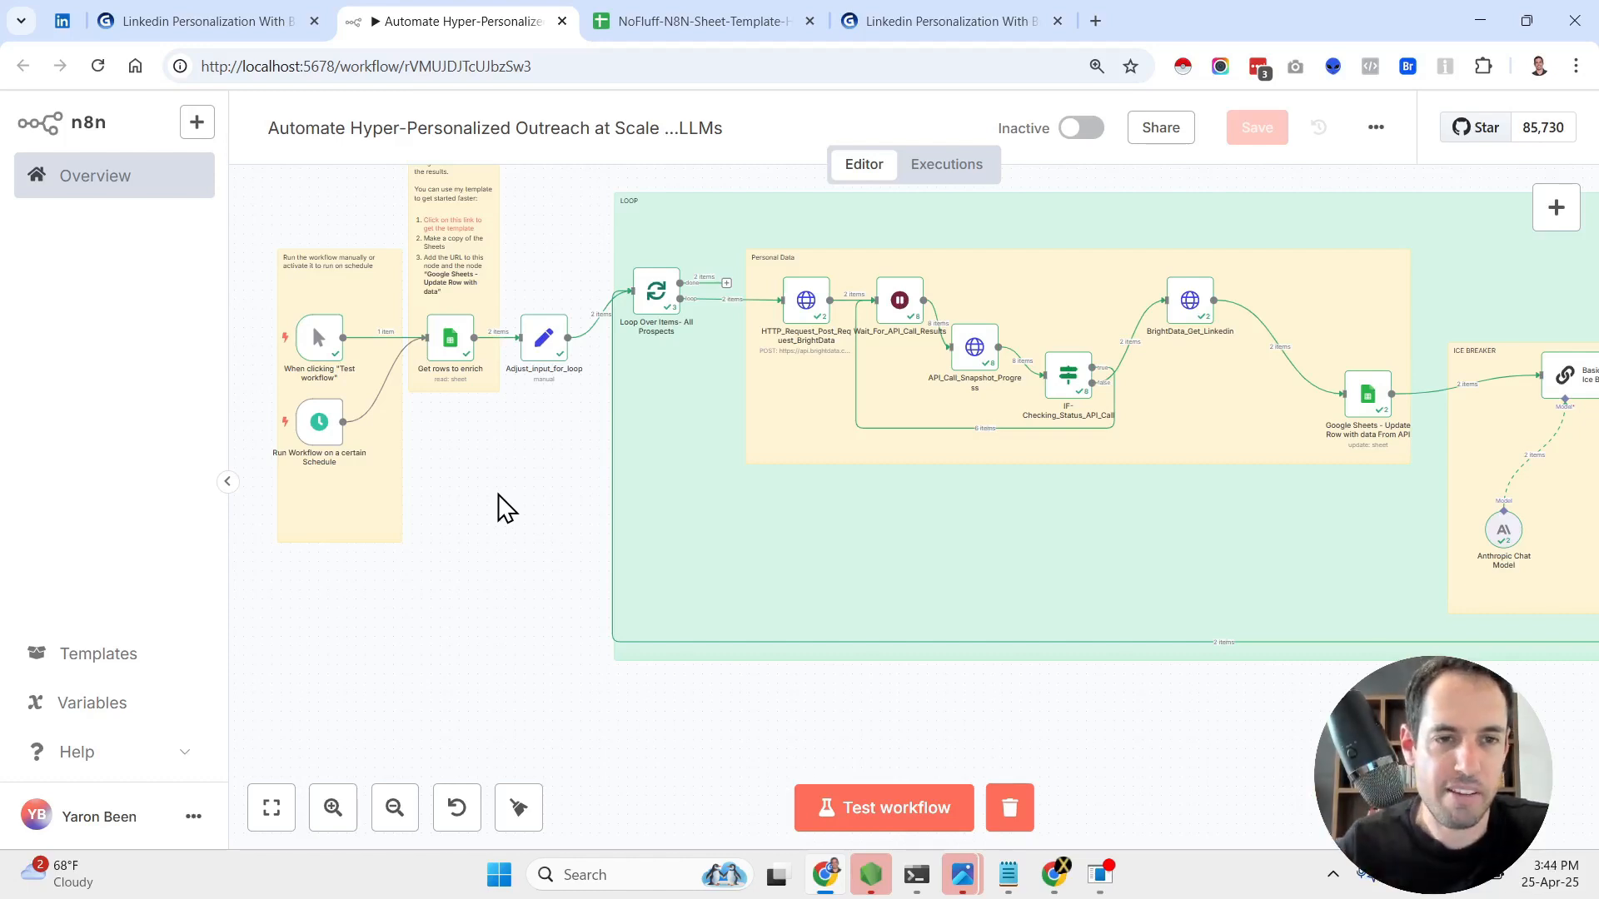
# - Examine the manual and scheduled triggers and the Get rows to enrich node at the start of the workflow
pyautogui.click(332, 810)
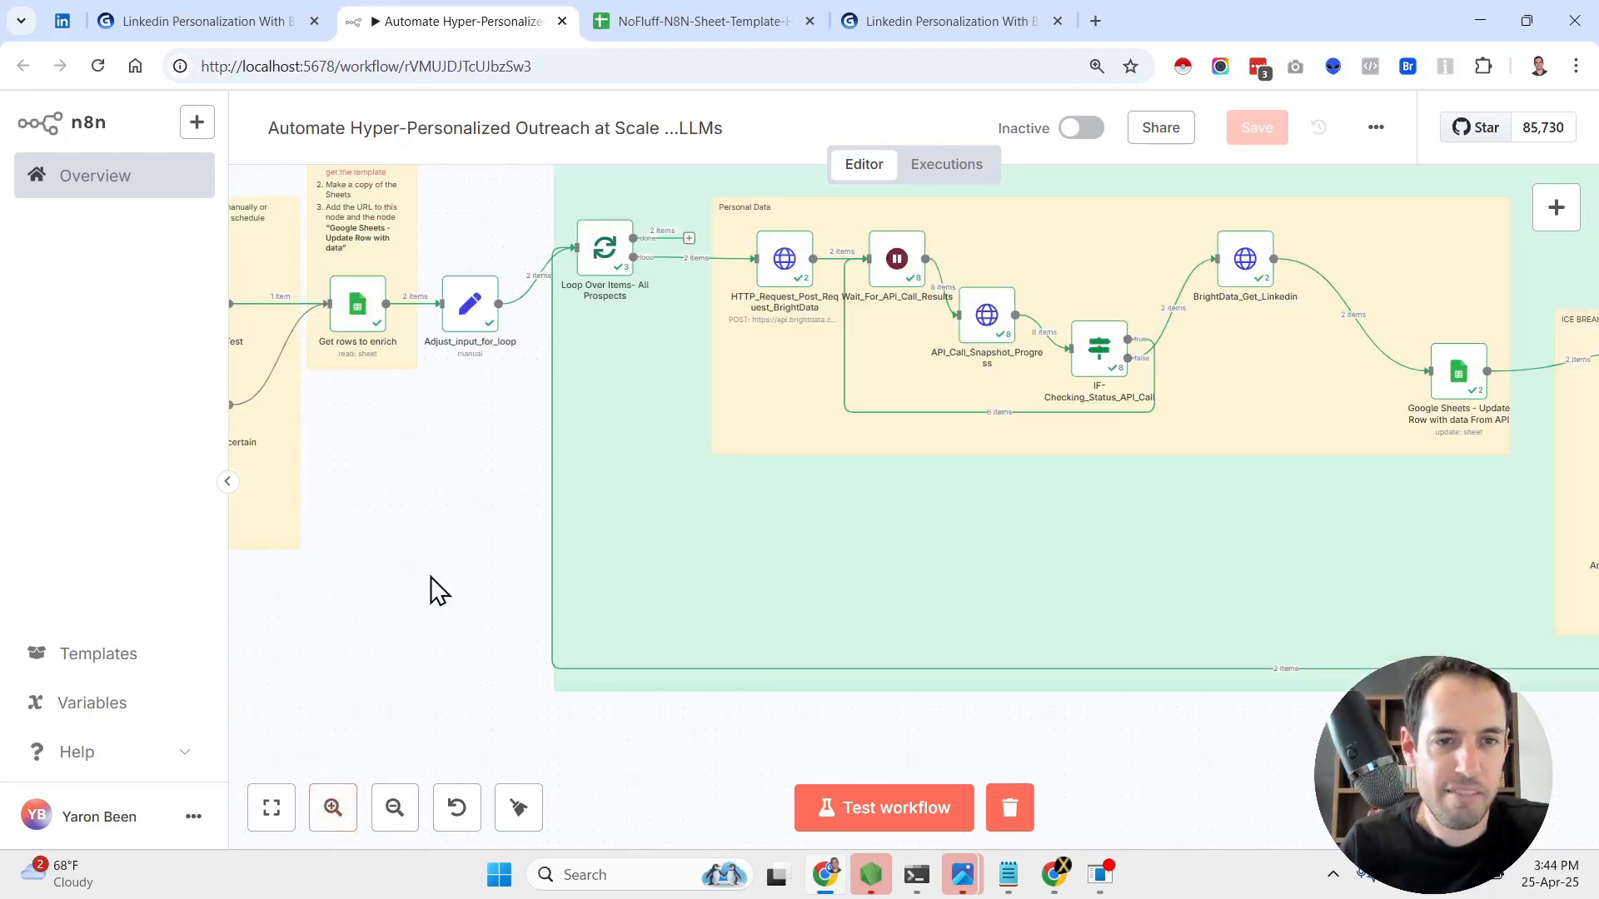
pyautogui.moveTo(432, 589); pyautogui.dragTo(718, 666)
pyautogui.click(333, 807)
pyautogui.click(332, 808)
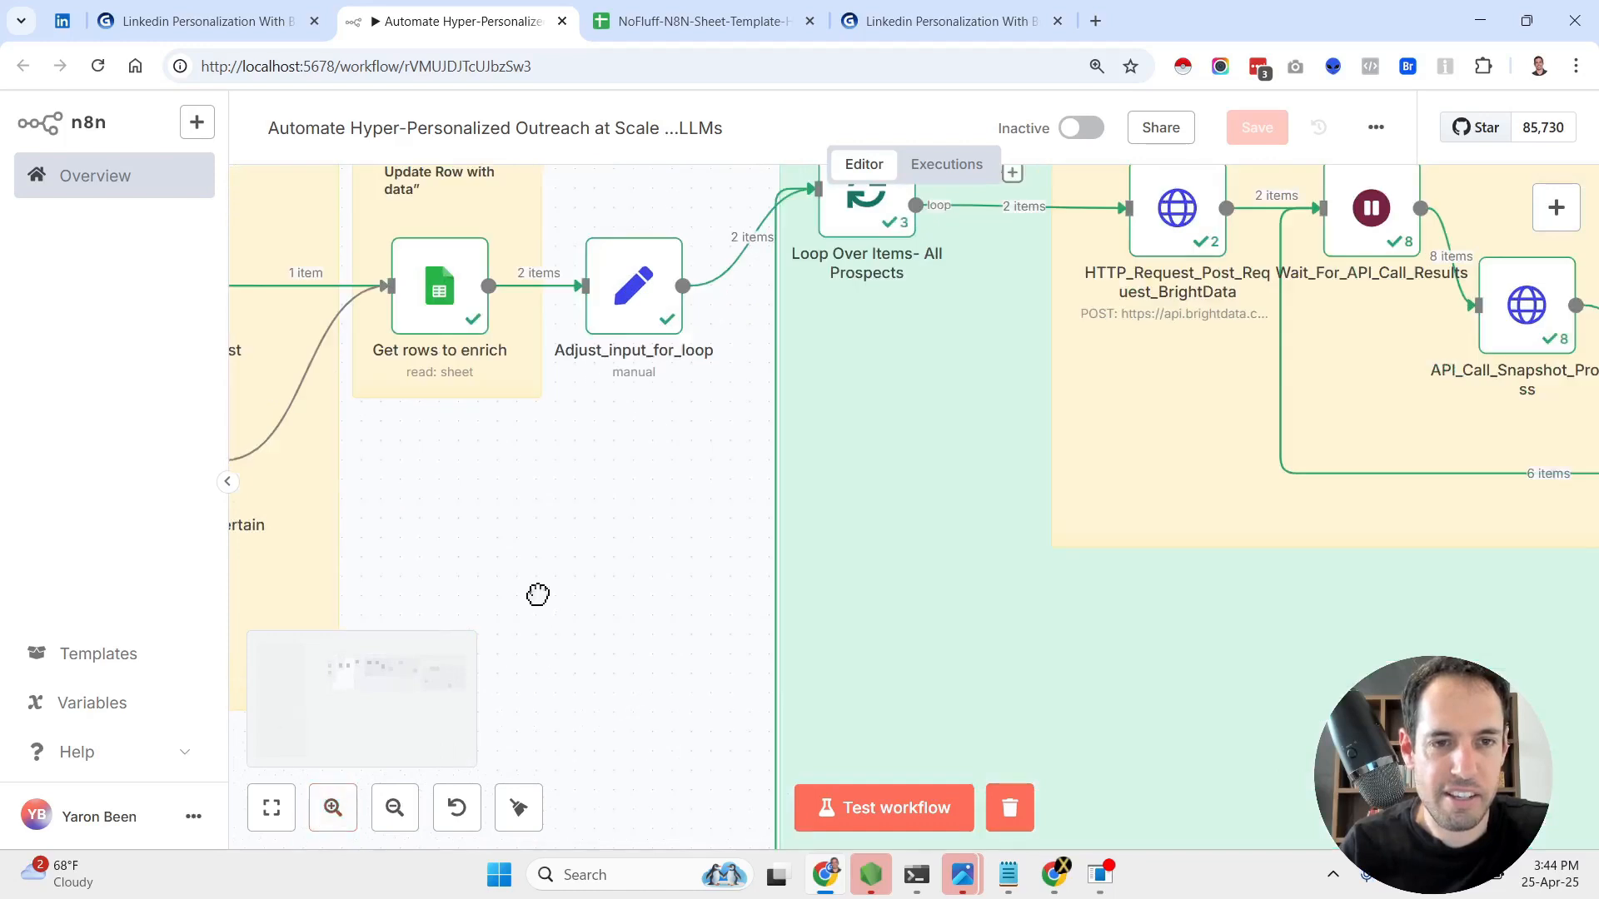
pyautogui.moveTo(535, 592); pyautogui.dragTo(797, 618)
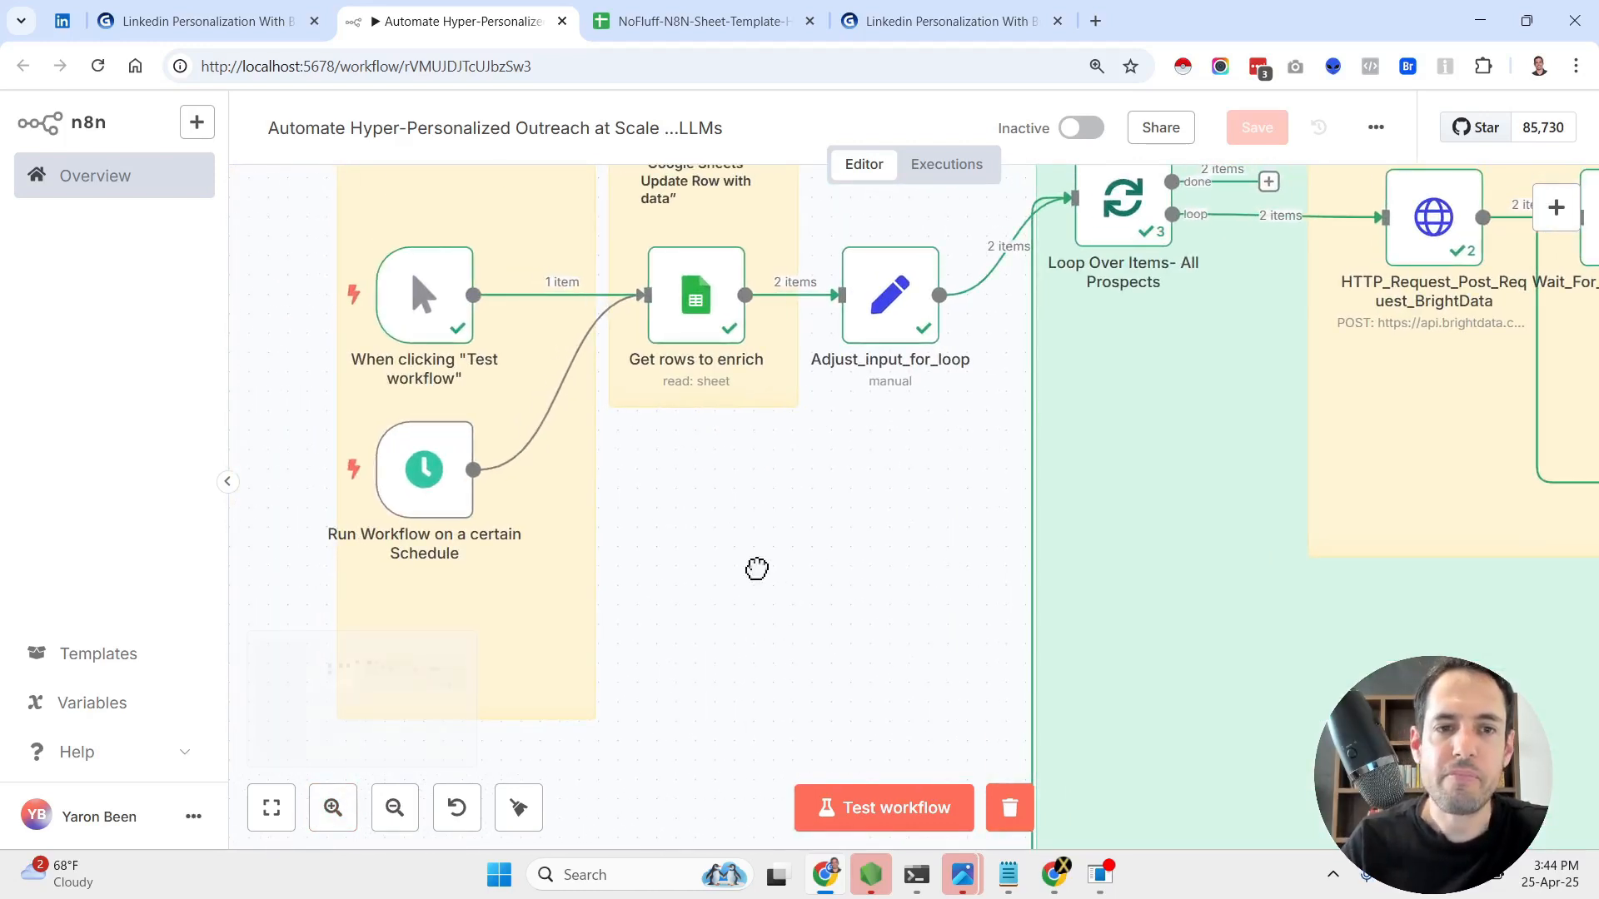
pyautogui.scroll(1, 757, 571)
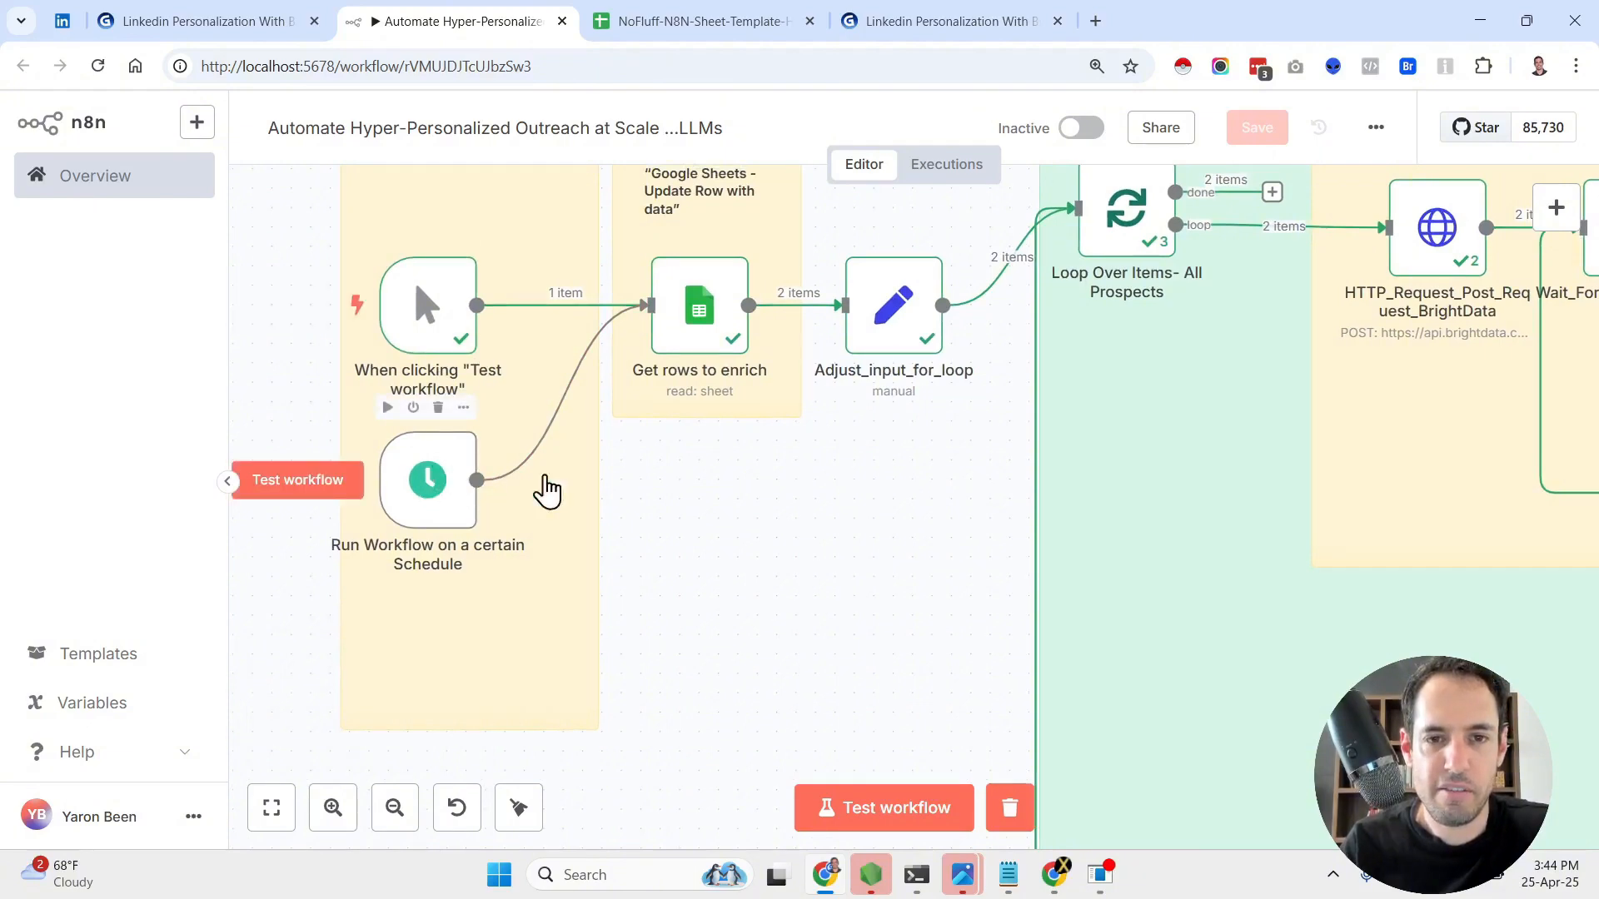
pyautogui.moveTo(753, 457); pyautogui.dragTo(603, 604)
# - Switch to the Google Sheets template and inspect the LinkedIn profile links in rows 2 and 3 of the url column
pyautogui.click(695, 21)
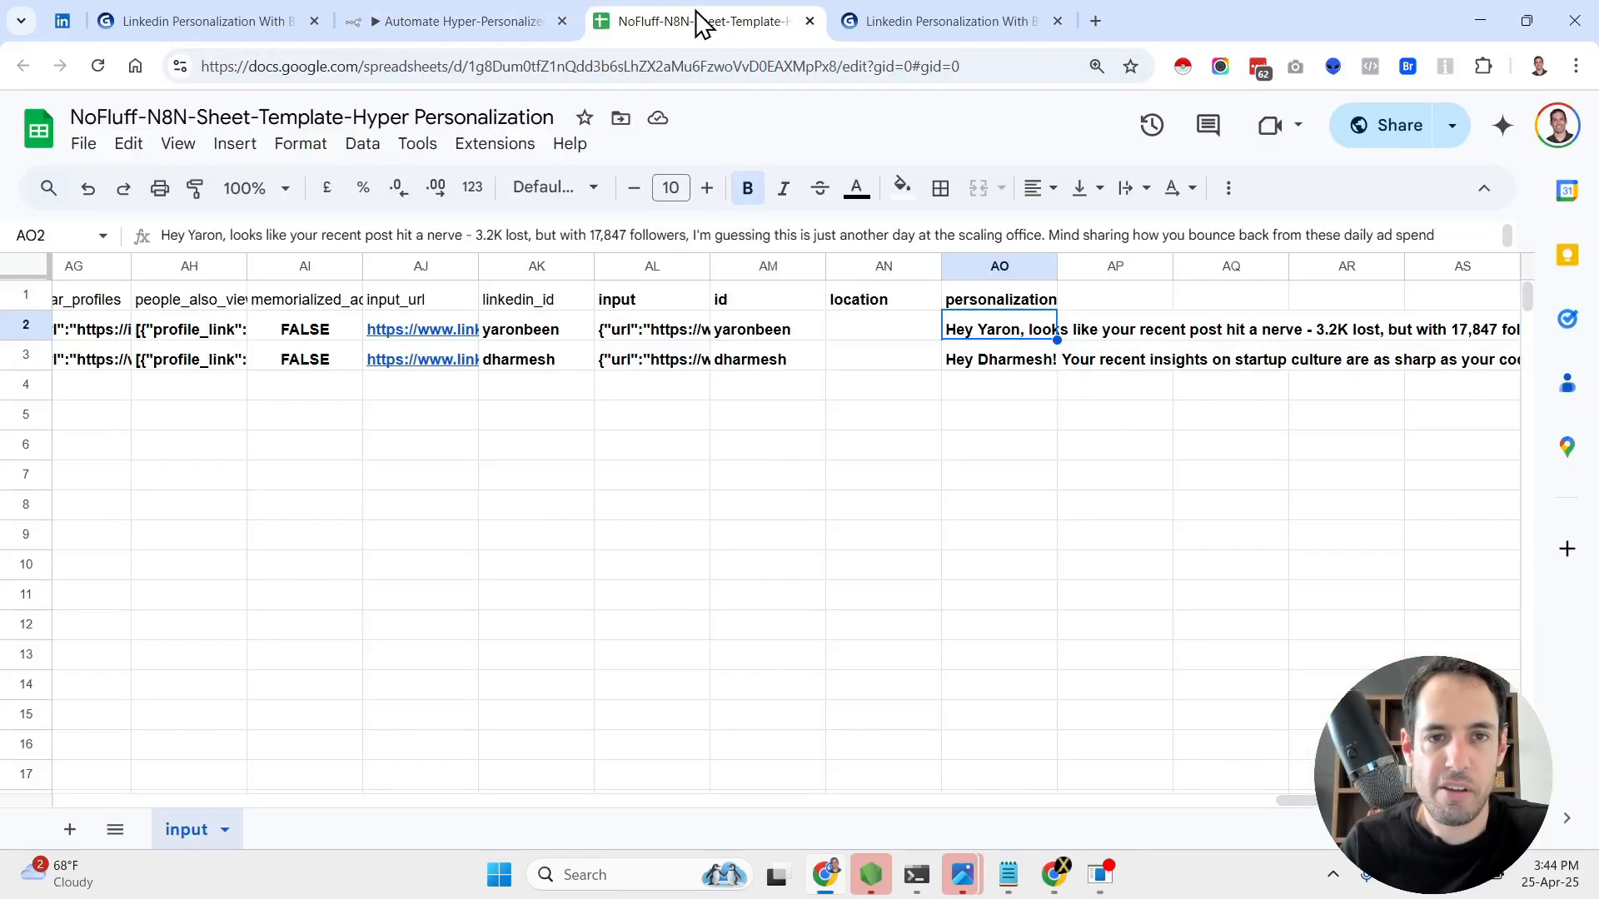
pyautogui.click(273, 367)
pyautogui.press('Left')
pyautogui.press('Left')
pyautogui.press('Left')
pyautogui.press('Left')
pyautogui.press('Left')
pyautogui.press('Left')
pyautogui.press('Left')
pyautogui.press('Left')
pyautogui.press('Left')
pyautogui.press('Left')
pyautogui.press('Left')
pyautogui.press('Left')
pyautogui.press('Left')
pyautogui.press('Left')
pyautogui.press('Left')
pyautogui.press('Left')
pyautogui.press('Left')
pyautogui.press('Left')
pyautogui.press('Left')
pyautogui.press('Left')
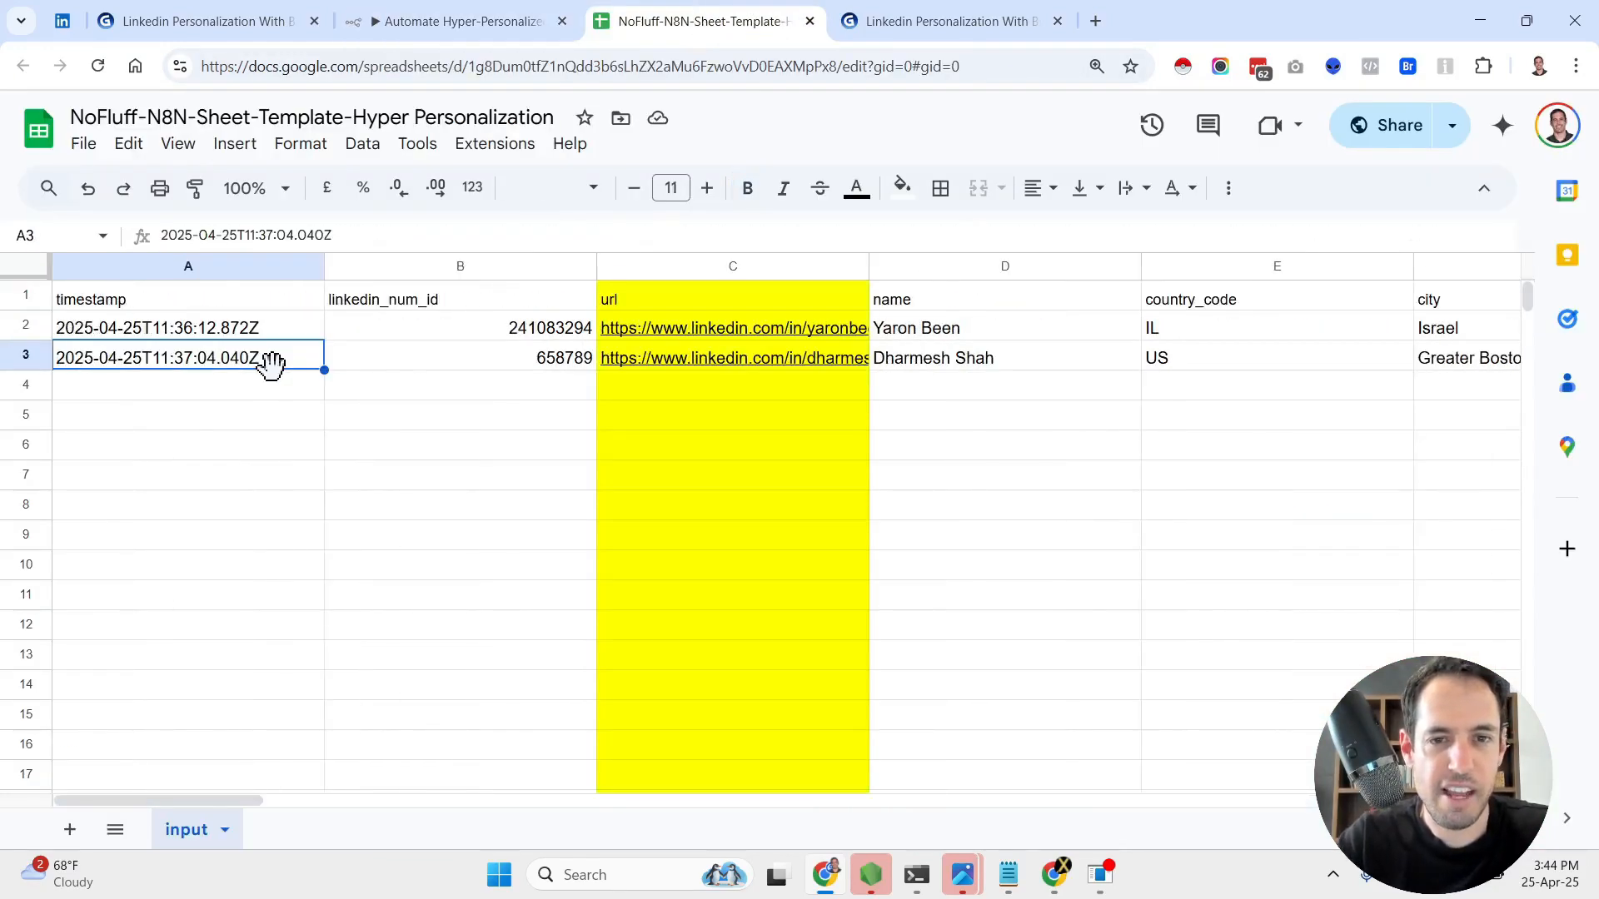
pyautogui.press('Up')
pyautogui.press('Right')
pyautogui.press('Right')
pyautogui.press('Down')
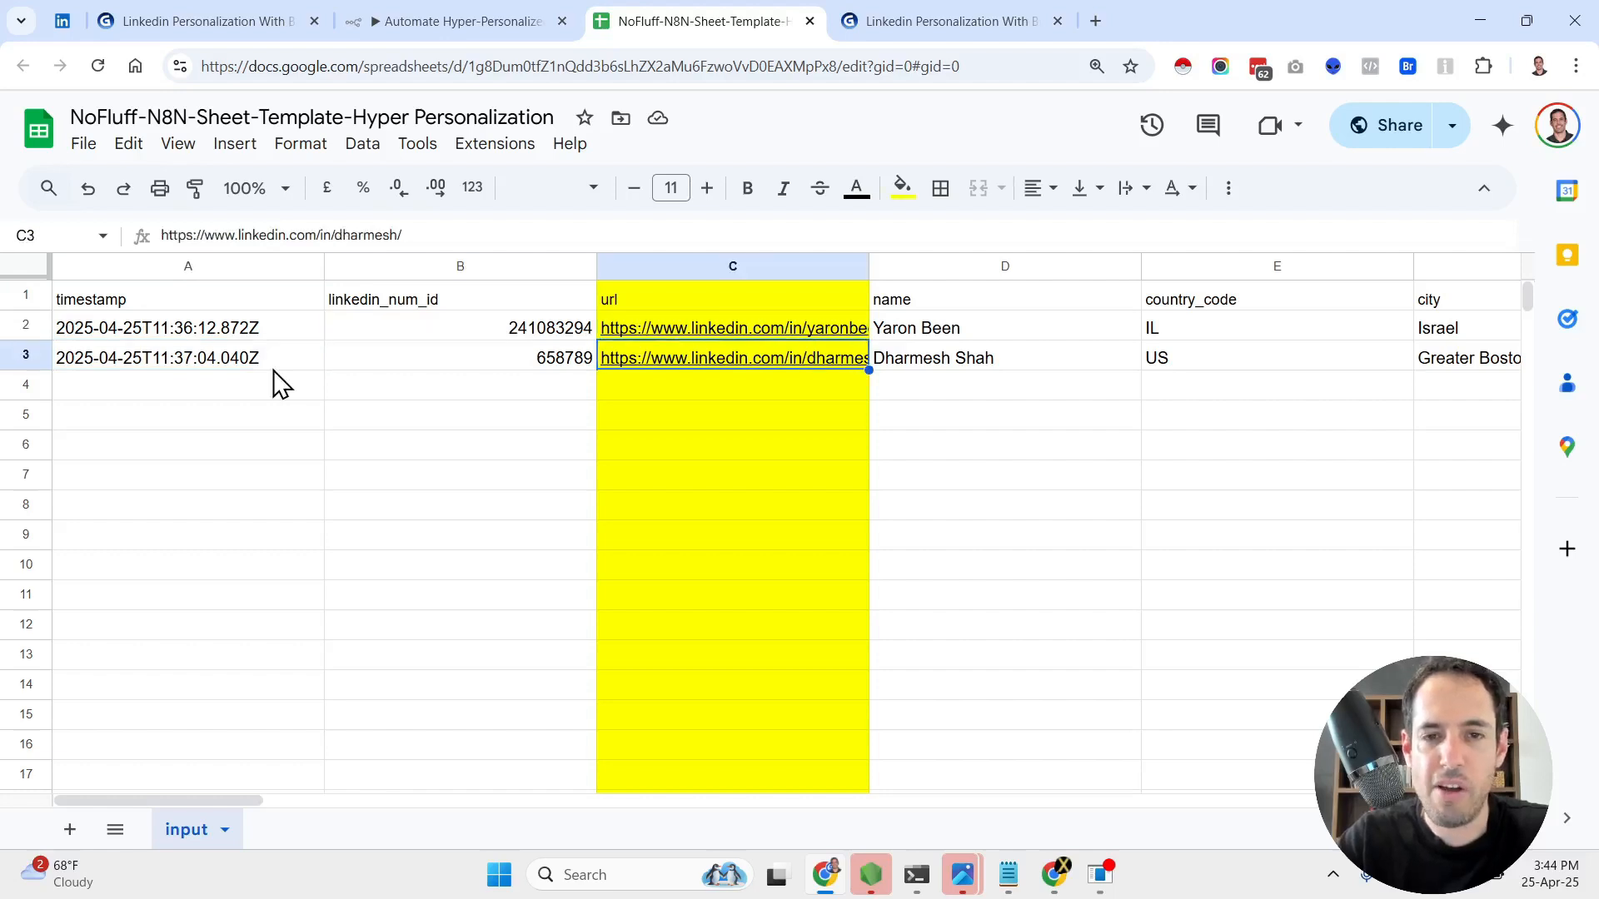
pyautogui.press('Up')
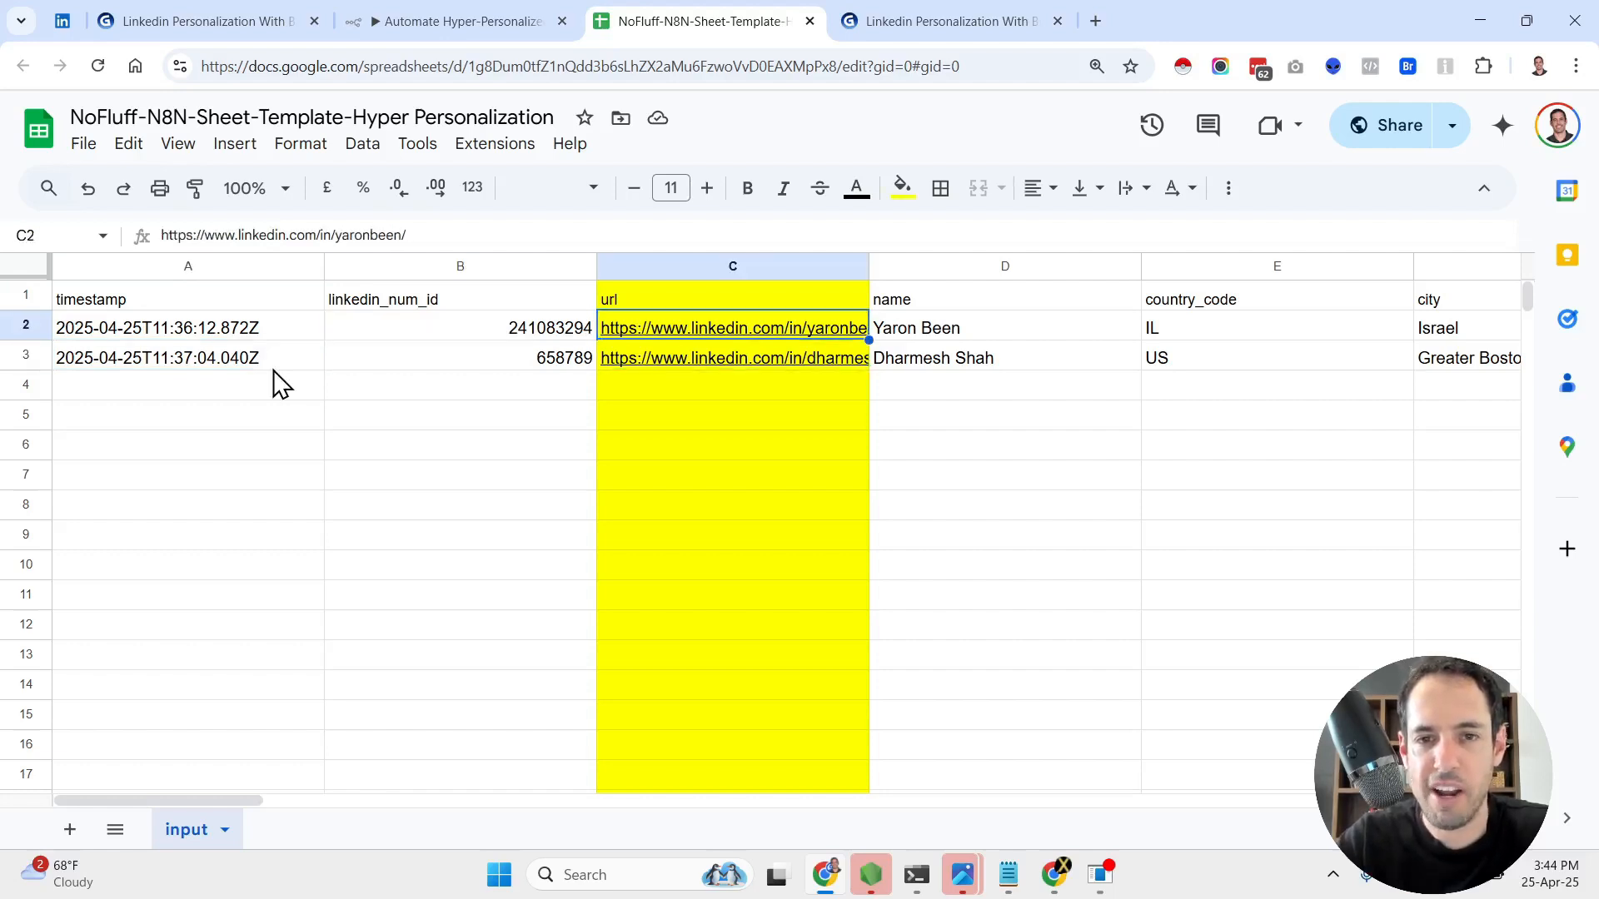
pyautogui.press('Down')
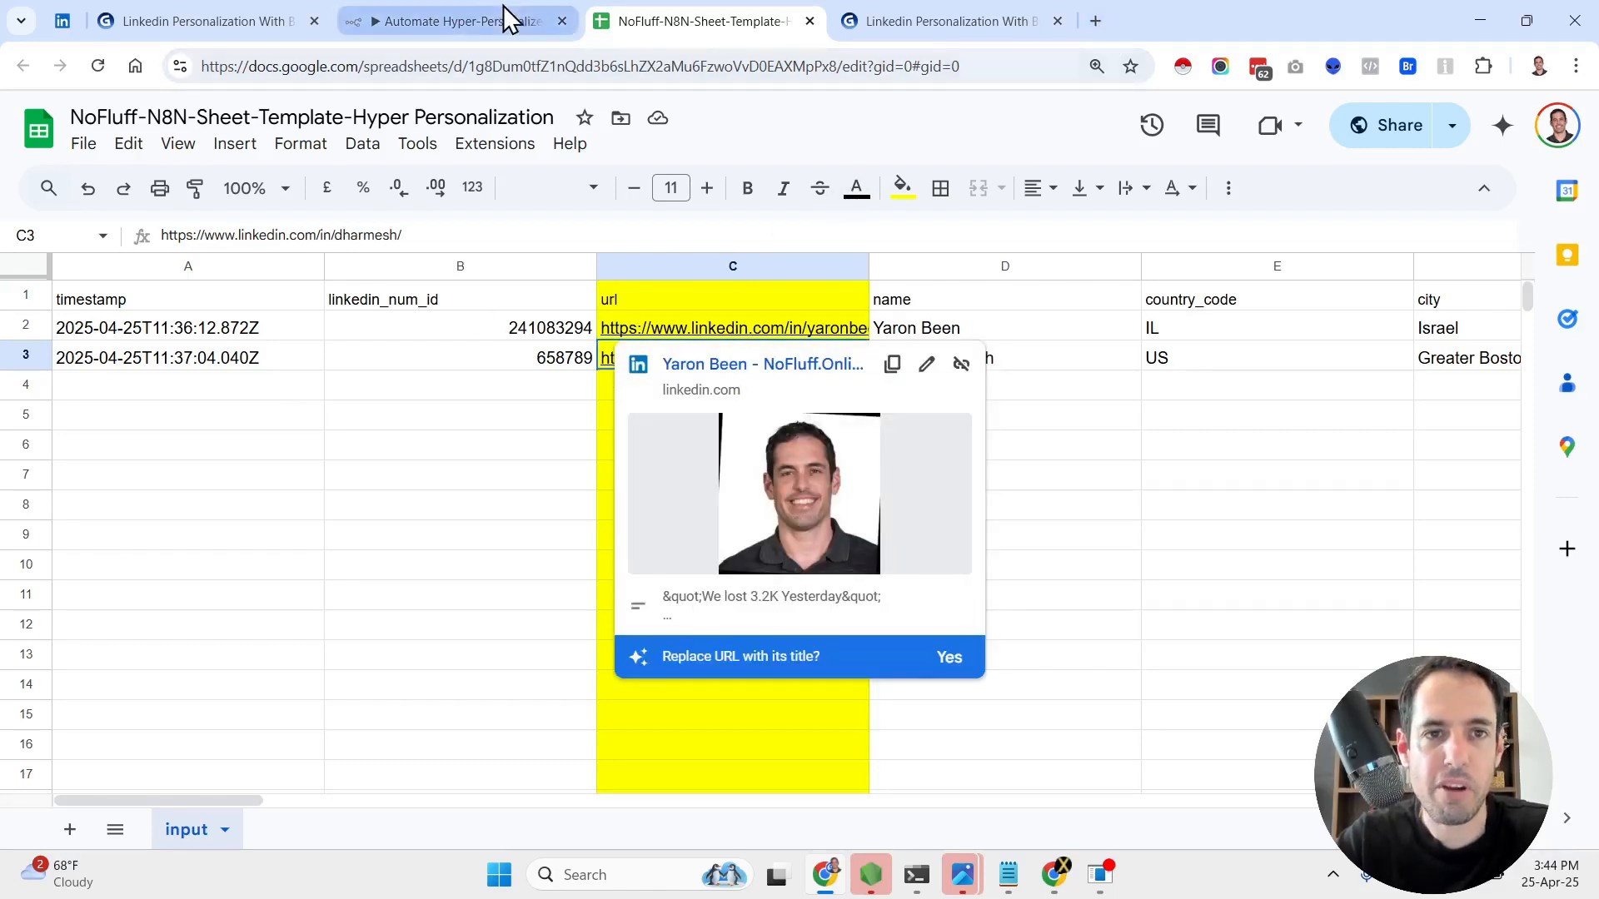
# - Search Google in a new tab for site:linkedin.com/in "ceo" and "los angeles" and "ai agents" and look over the results
pyautogui.click(1096, 25)
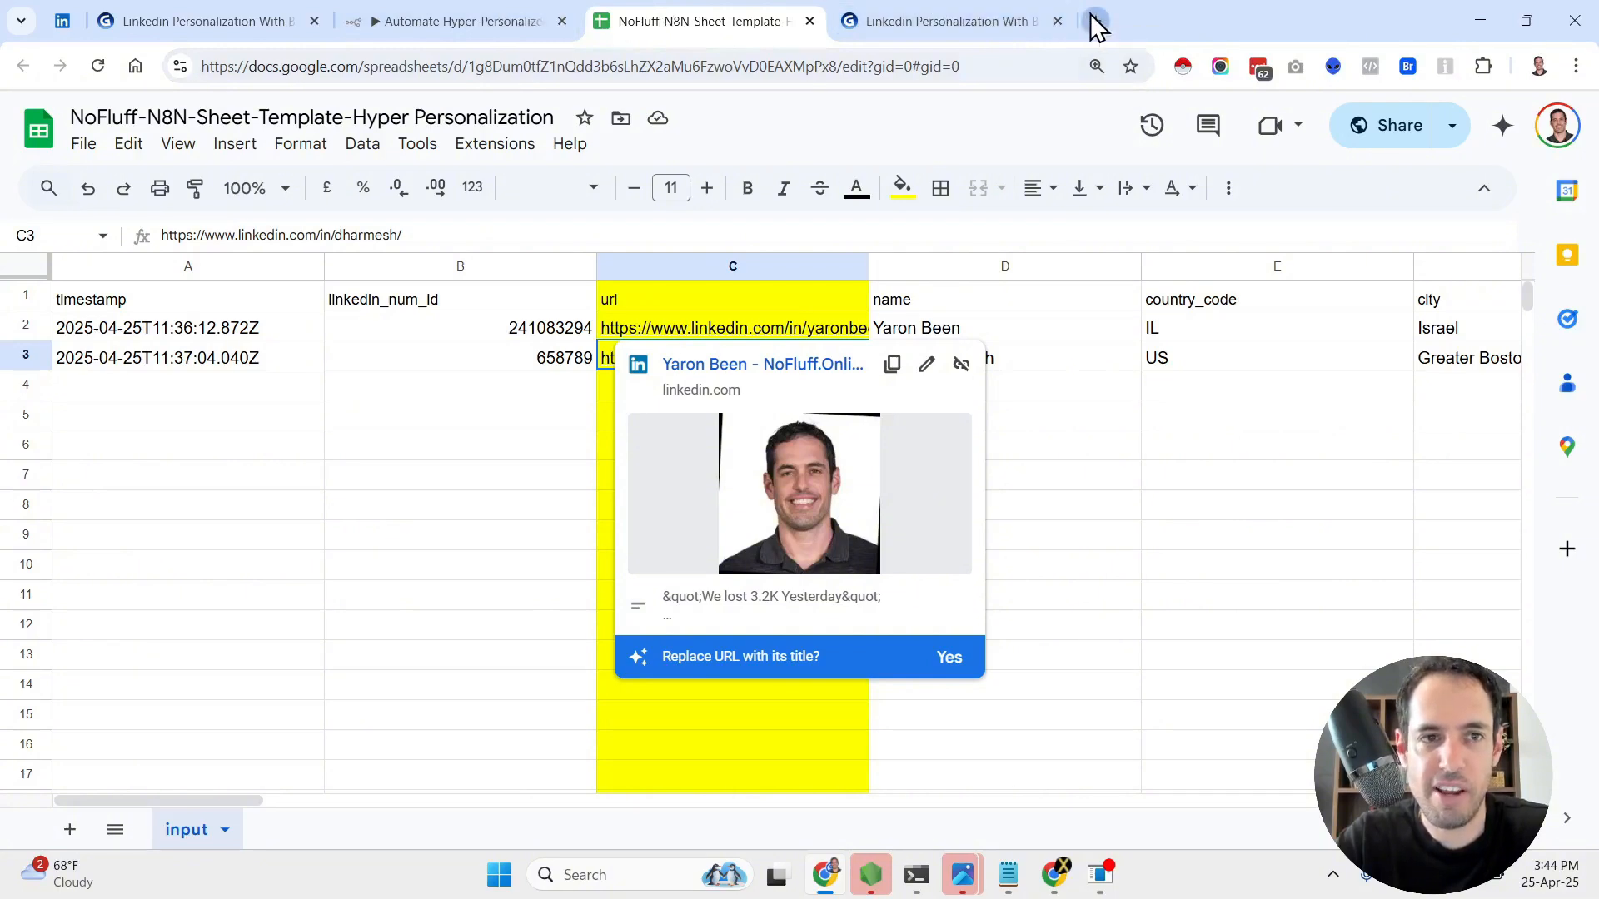
pyautogui.write('google.com')
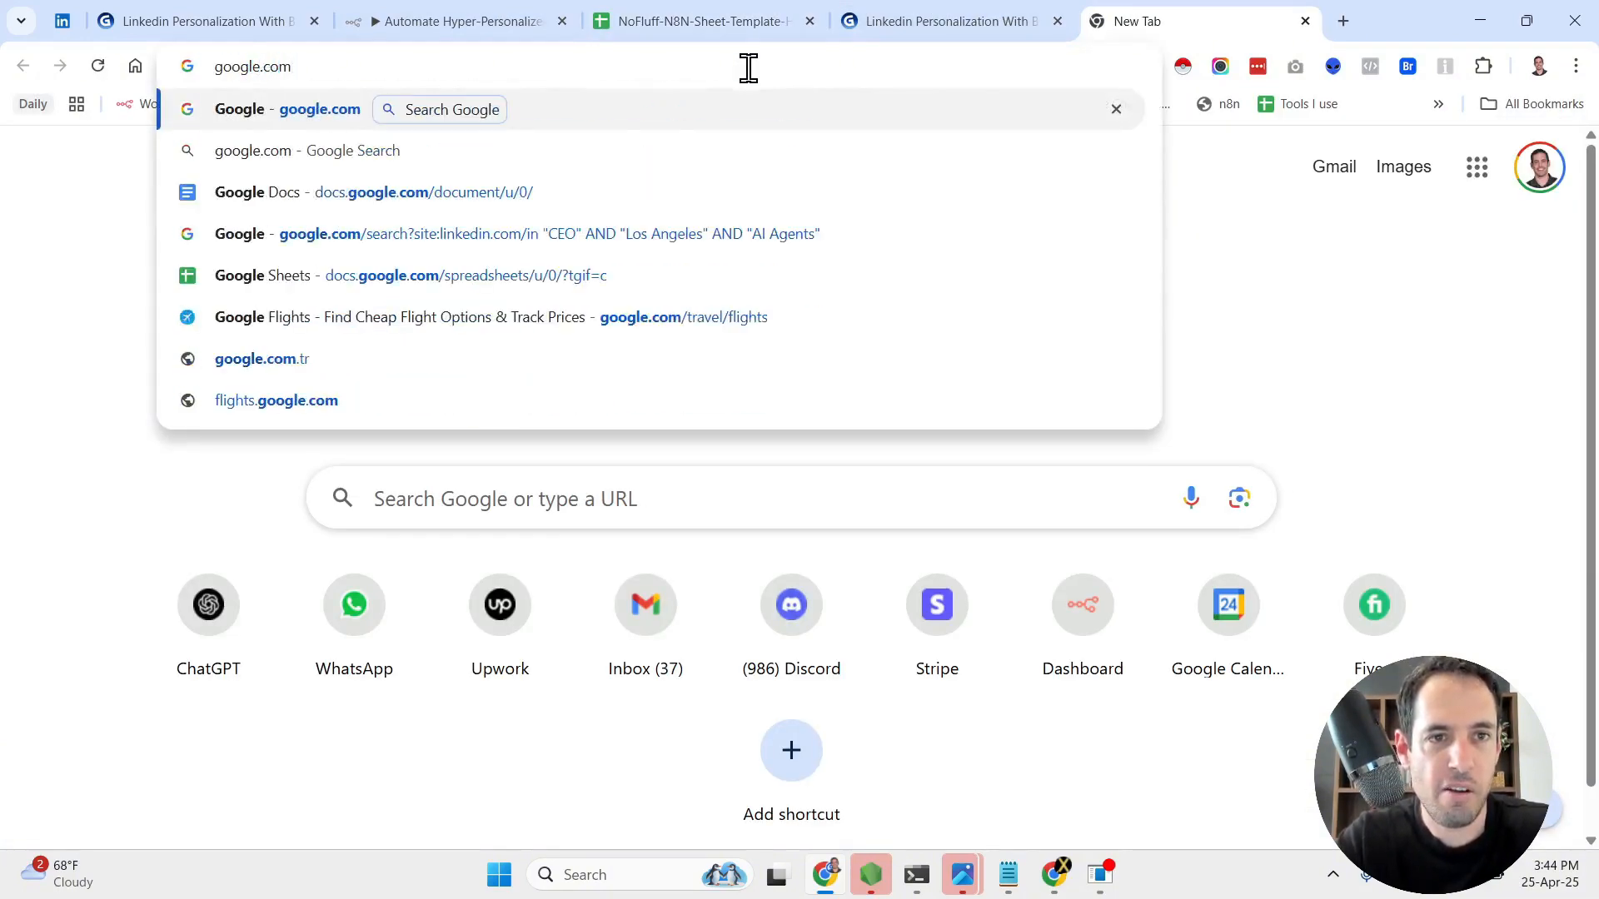
pyautogui.press('Return')
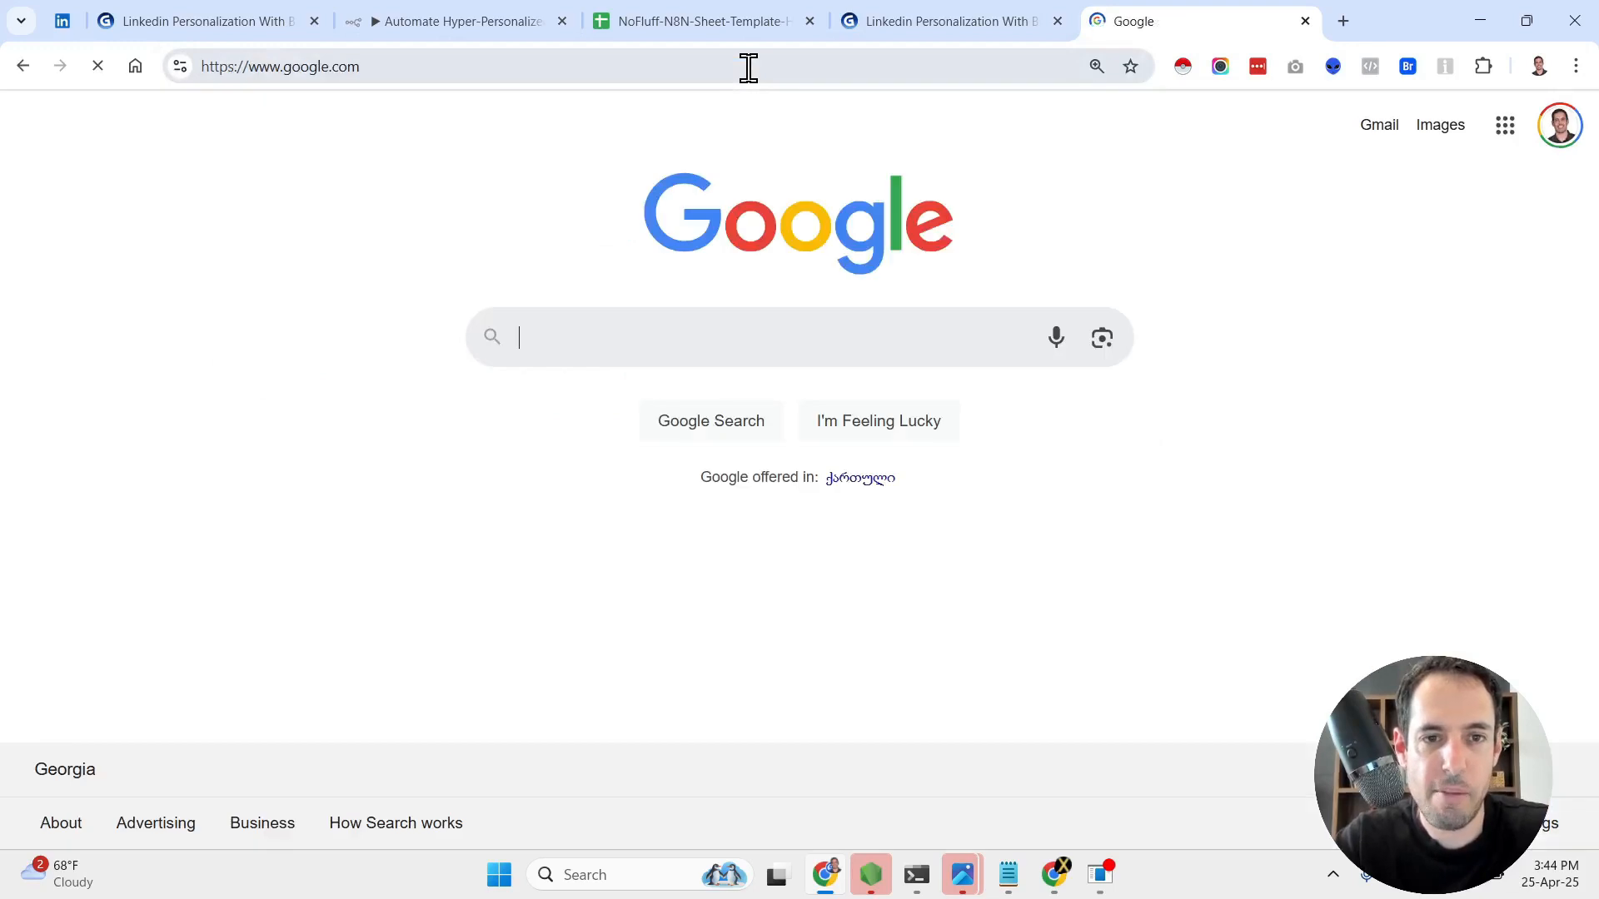
pyautogui.write('site:')
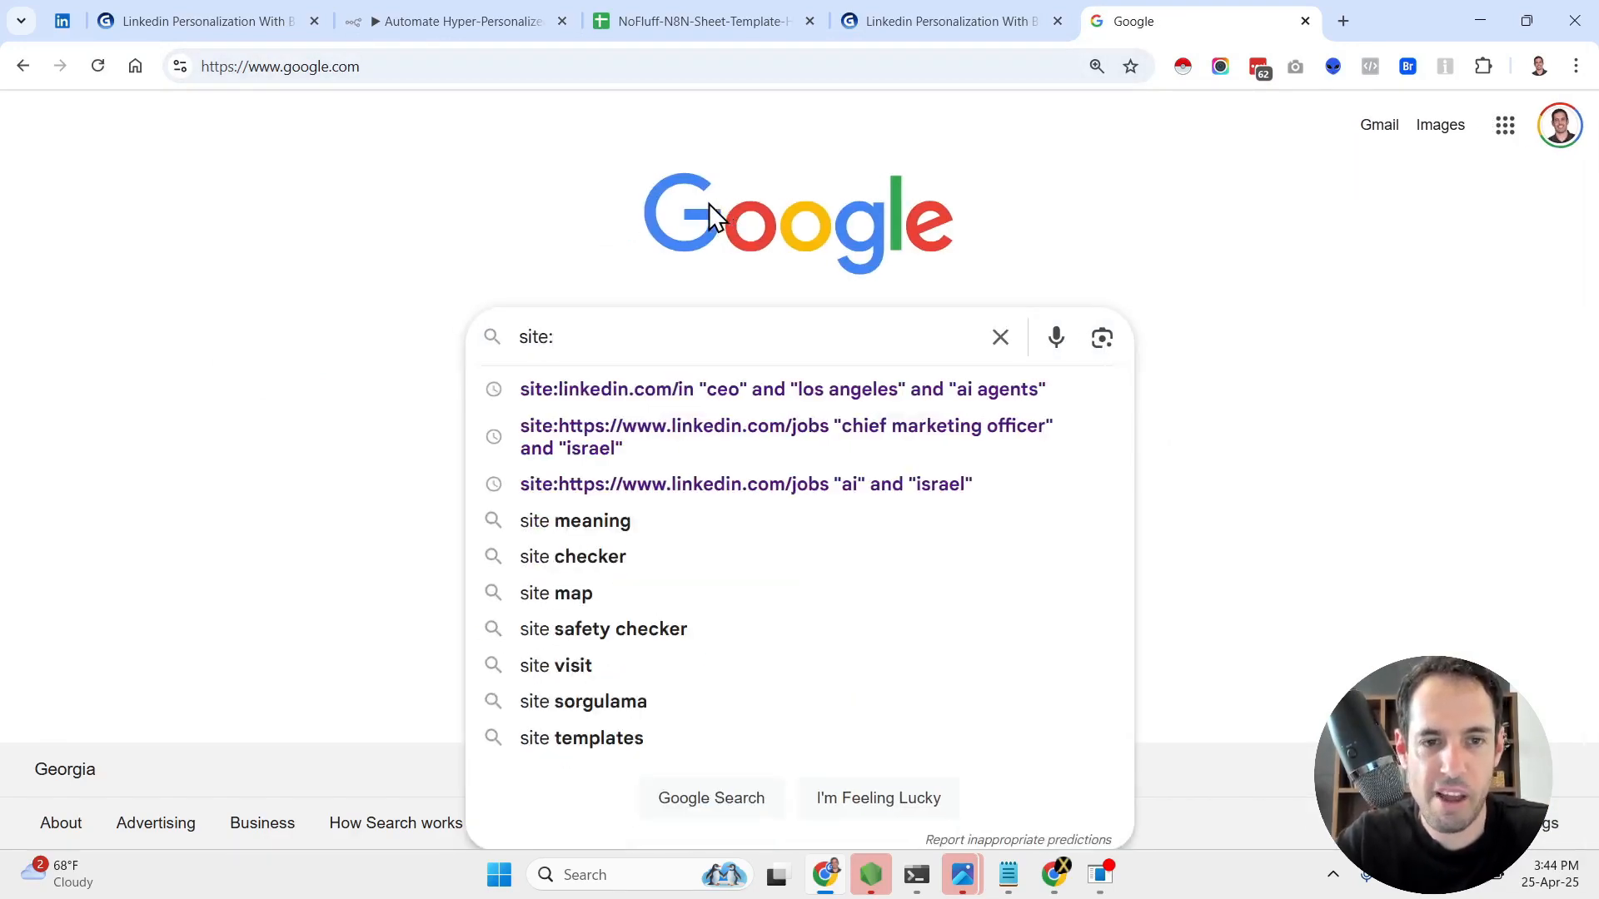
pyautogui.press('Down')
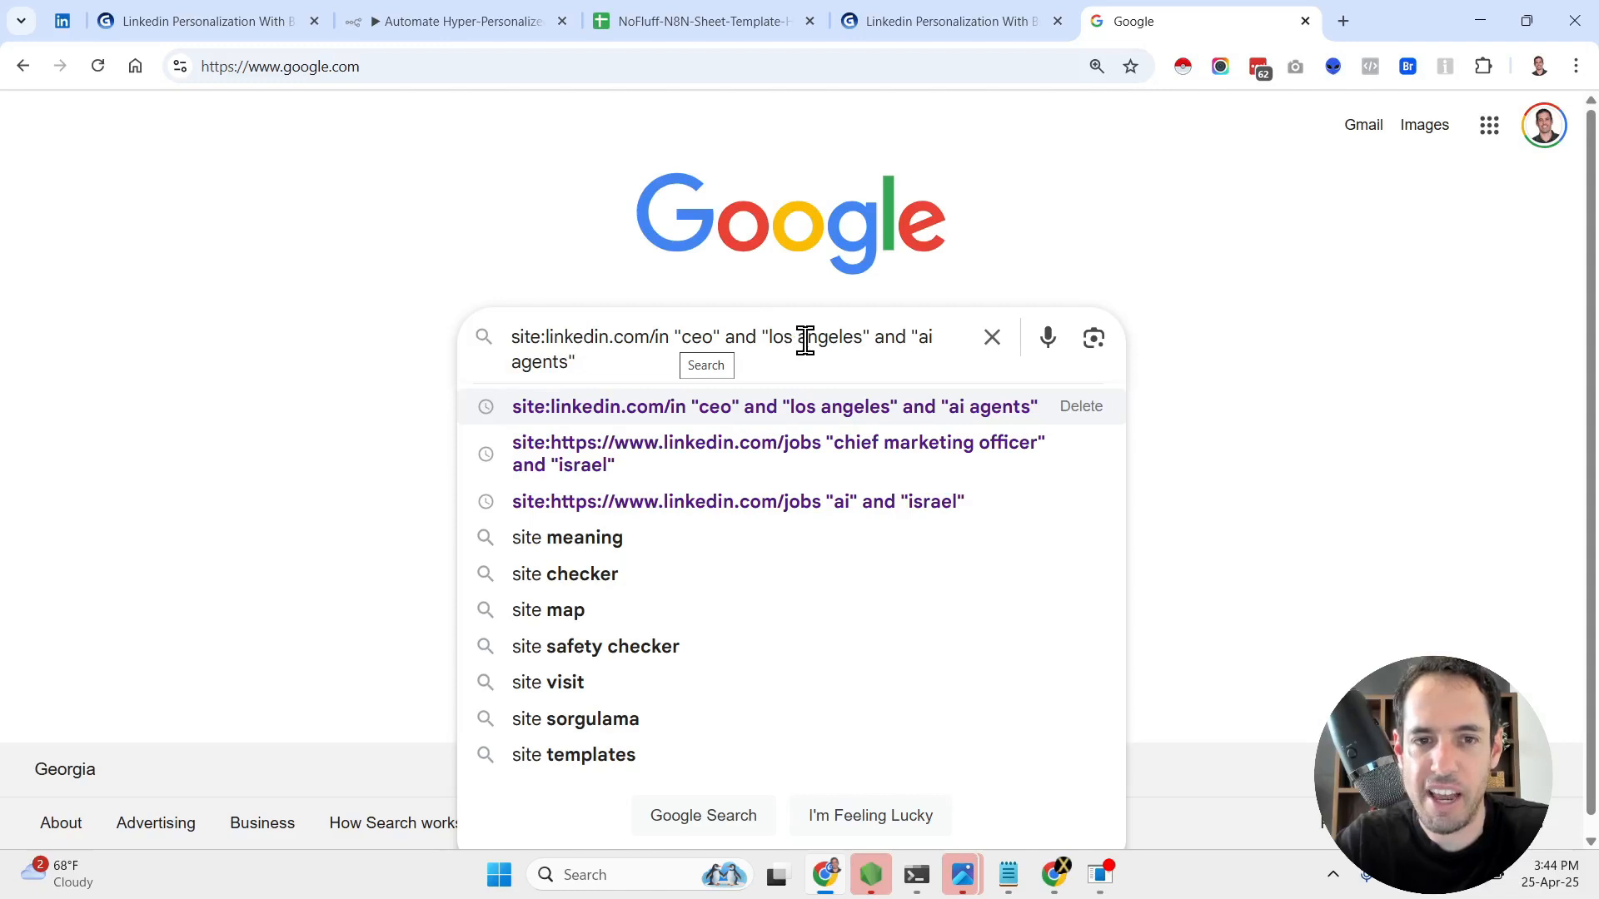
pyautogui.press('Return')
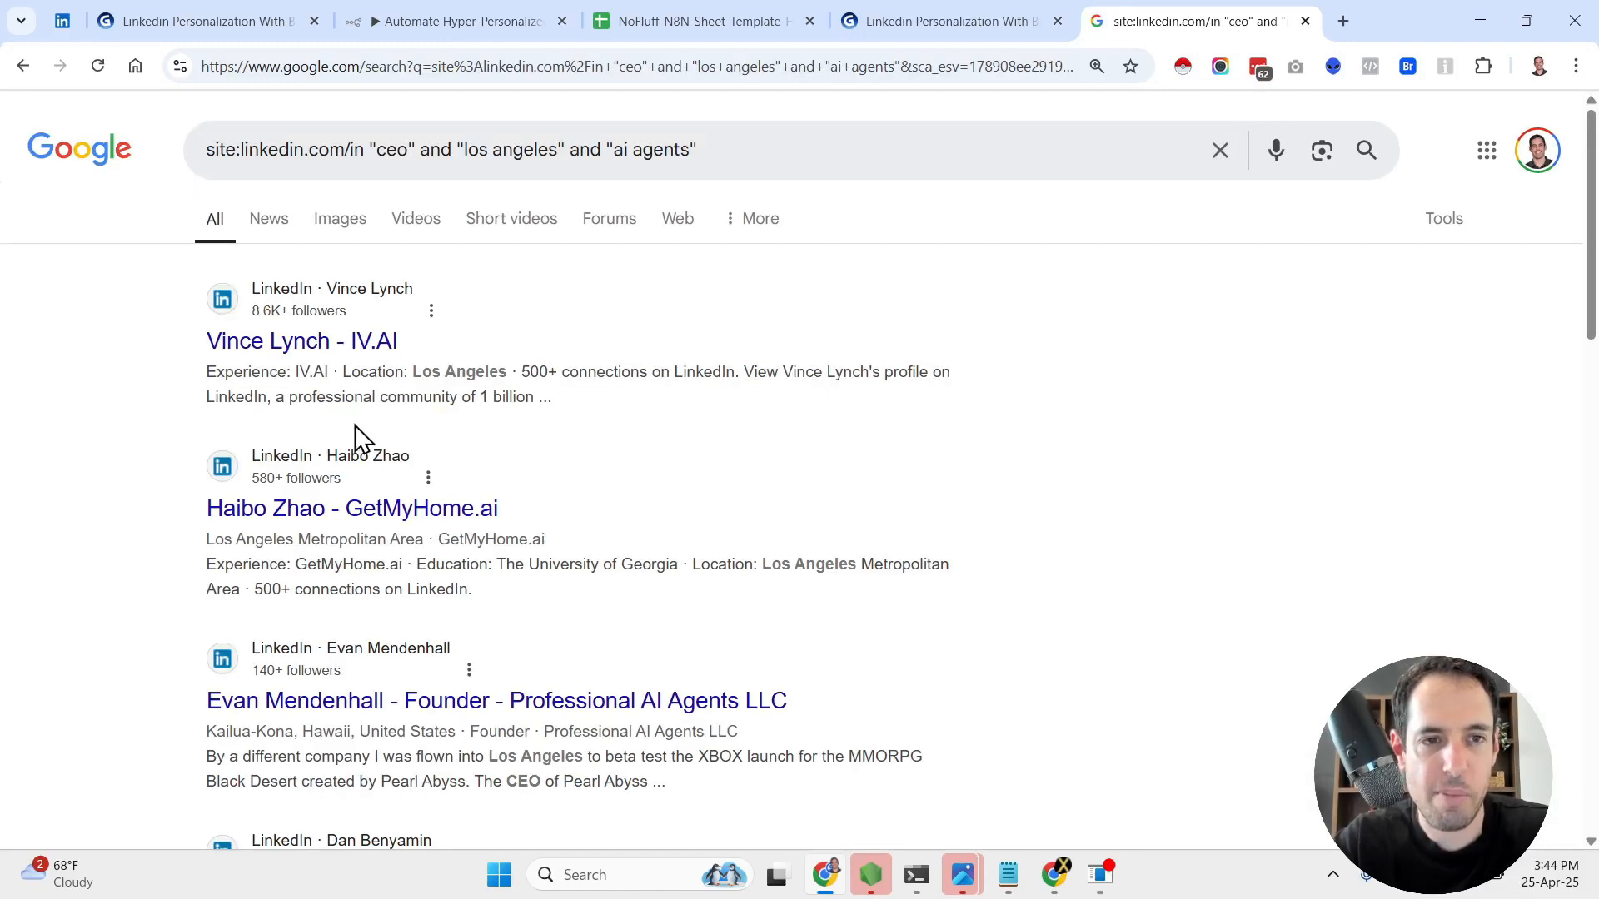
pyautogui.scroll(-1, 357, 436)
pyautogui.scroll(1, 356, 433)
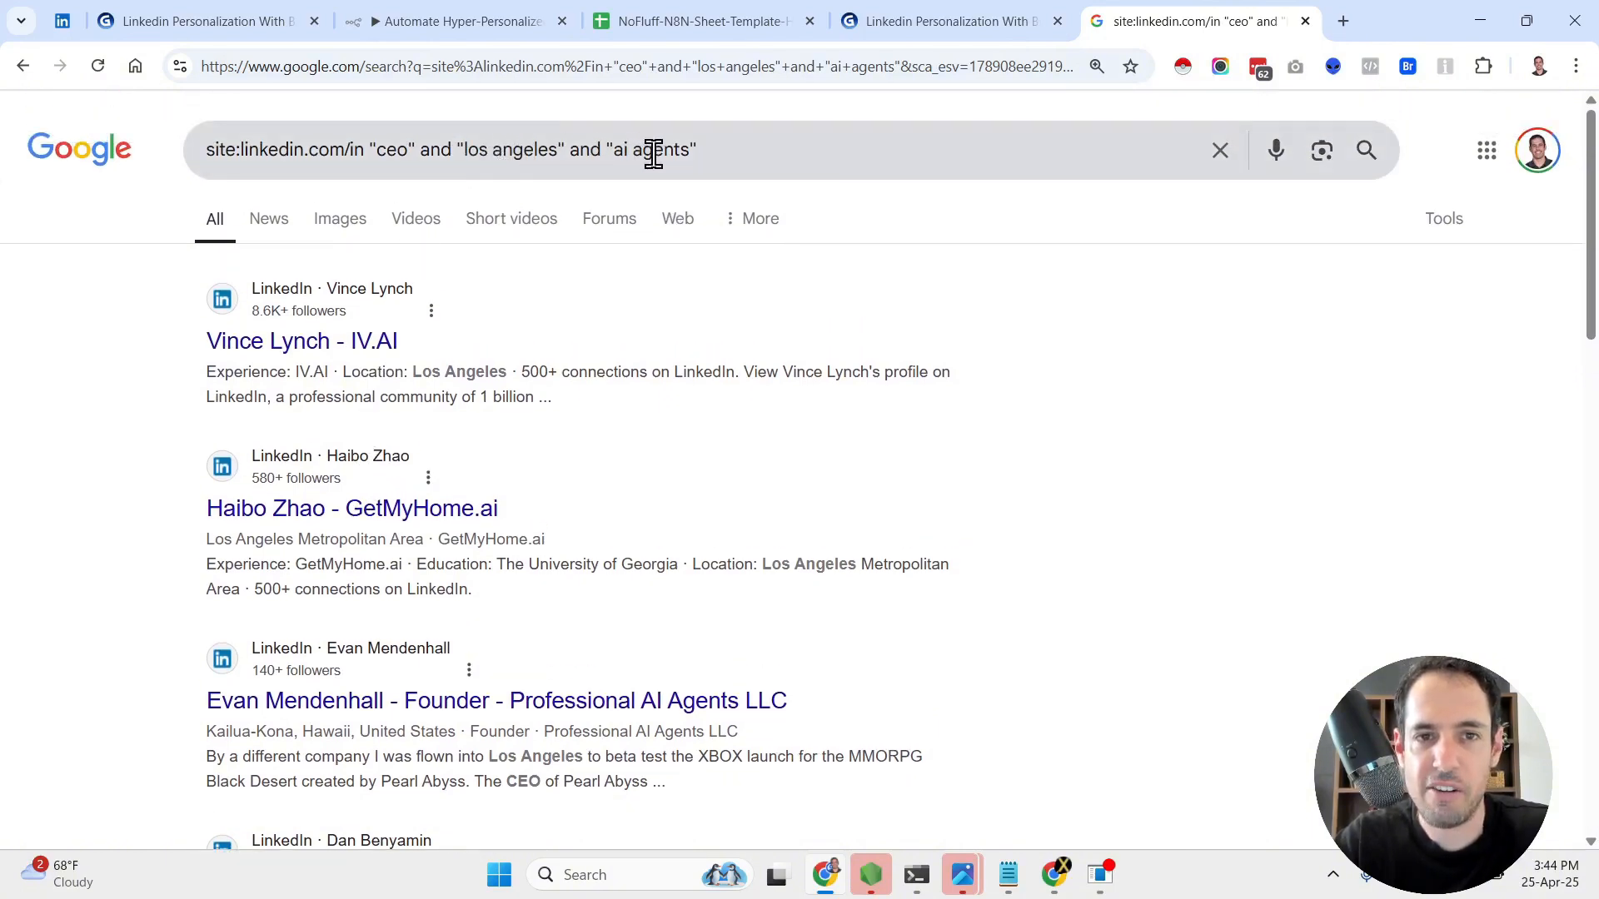
# - Run Instant Data Scraper on the search results, preview the alternative table with LinkedIn profile links, and close the scraper
pyautogui.click(1181, 68)
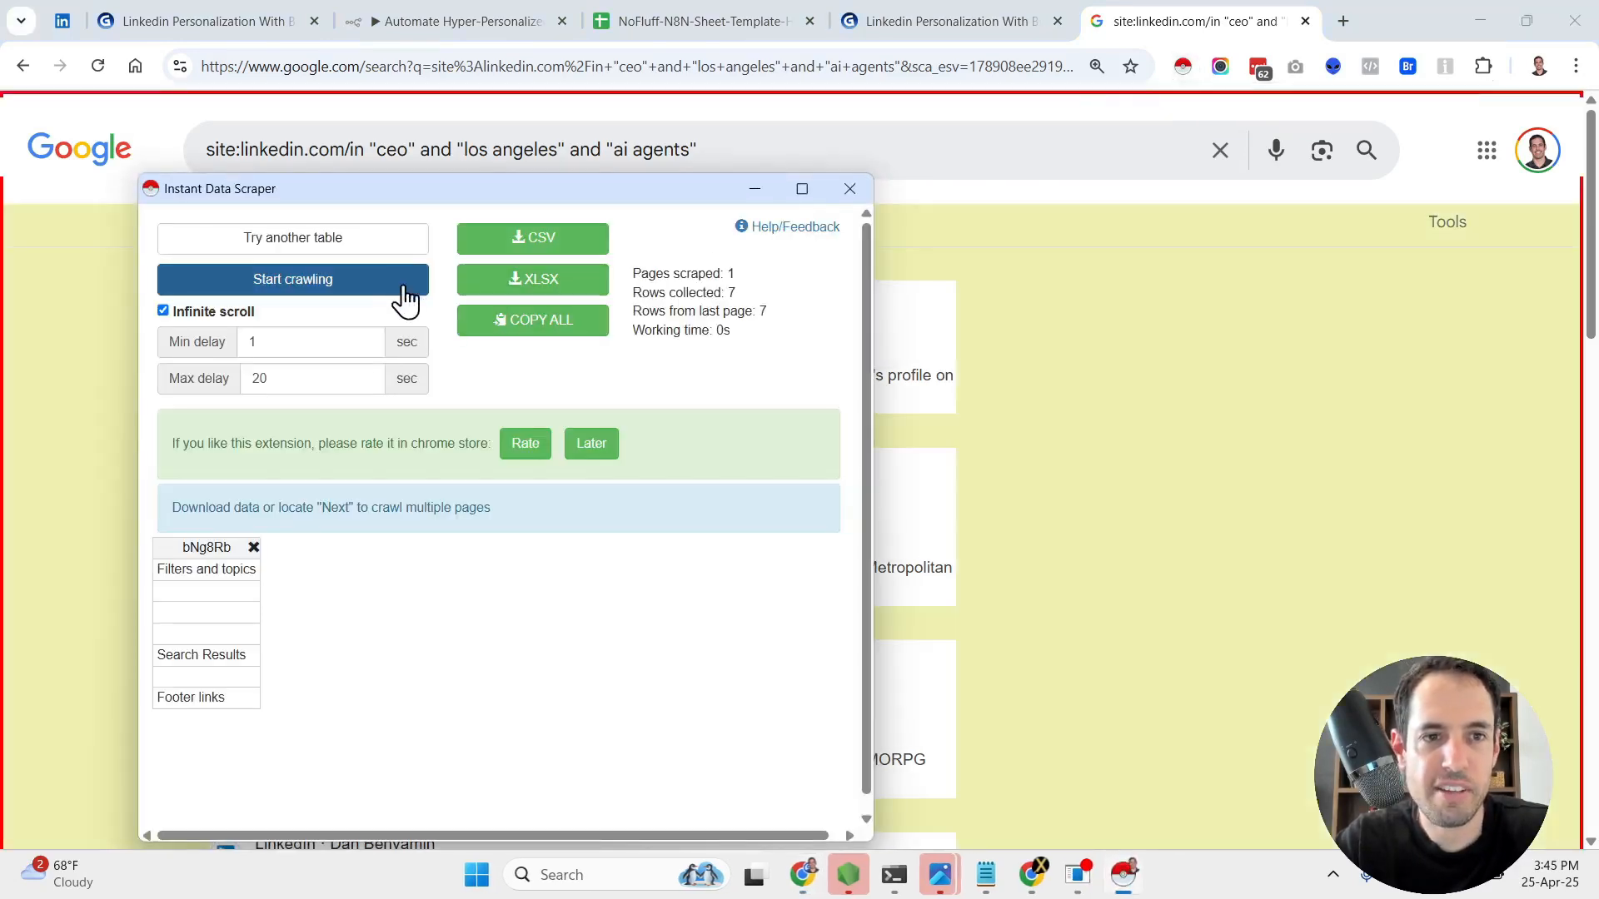
pyautogui.click(383, 250)
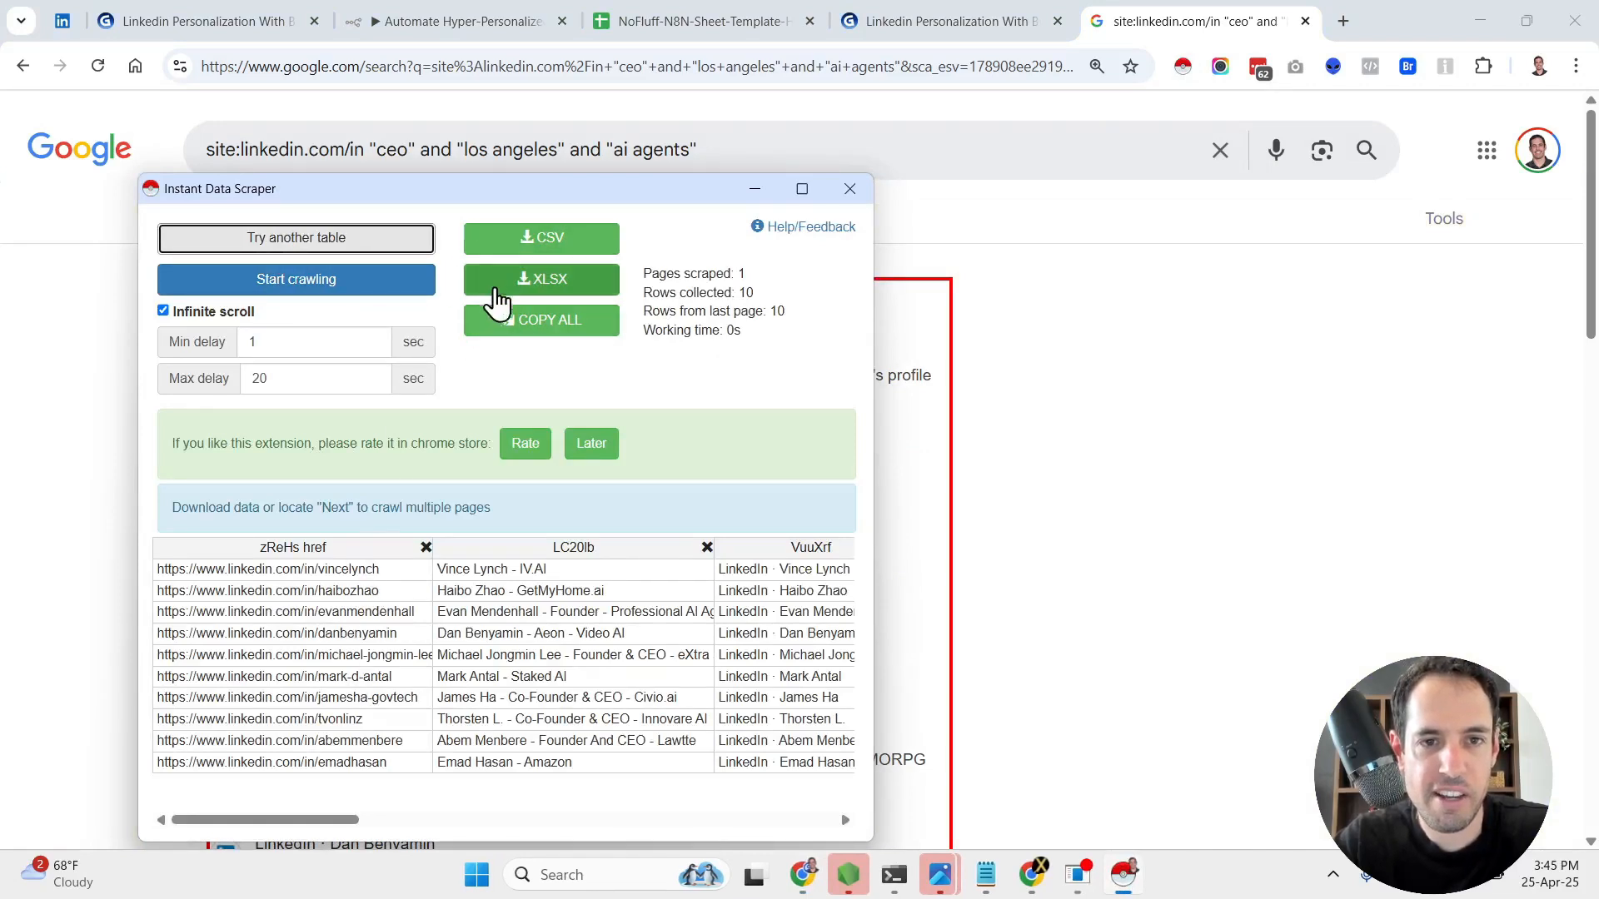
pyautogui.click(850, 194)
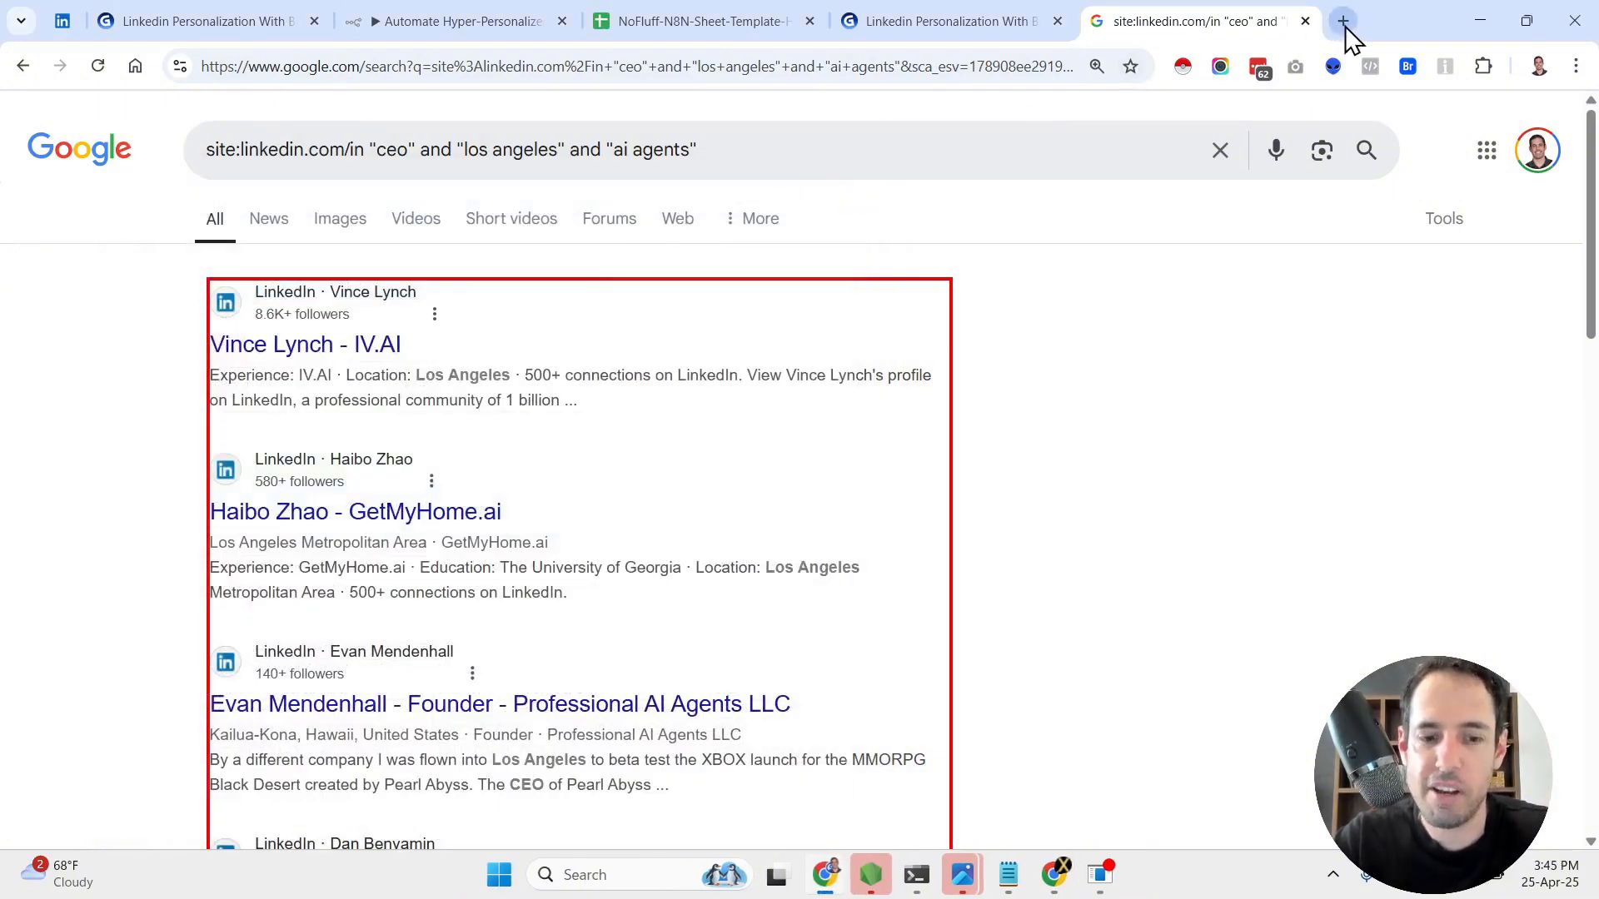
pyautogui.click(1343, 20)
pyautogui.write('serpe')
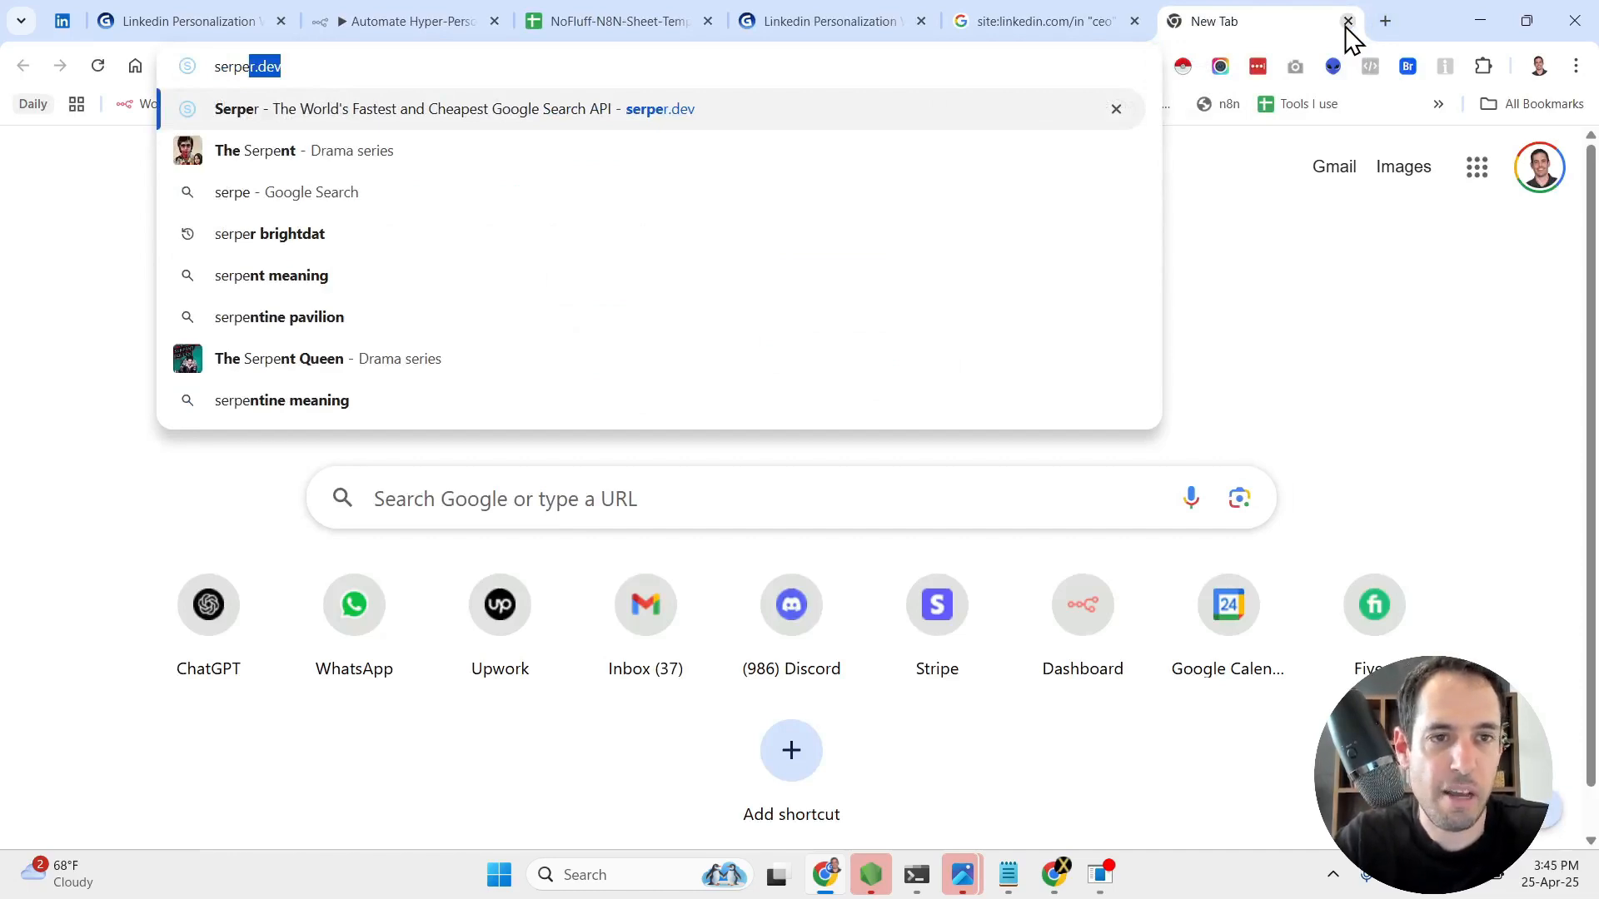
pyautogui.press('BackSpace')
pyautogui.press('BackSpace')
pyautogui.press('BackSpace')
pyautogui.press('BackSpace')
pyautogui.press('BackSpace')
pyautogui.press('BackSpace')
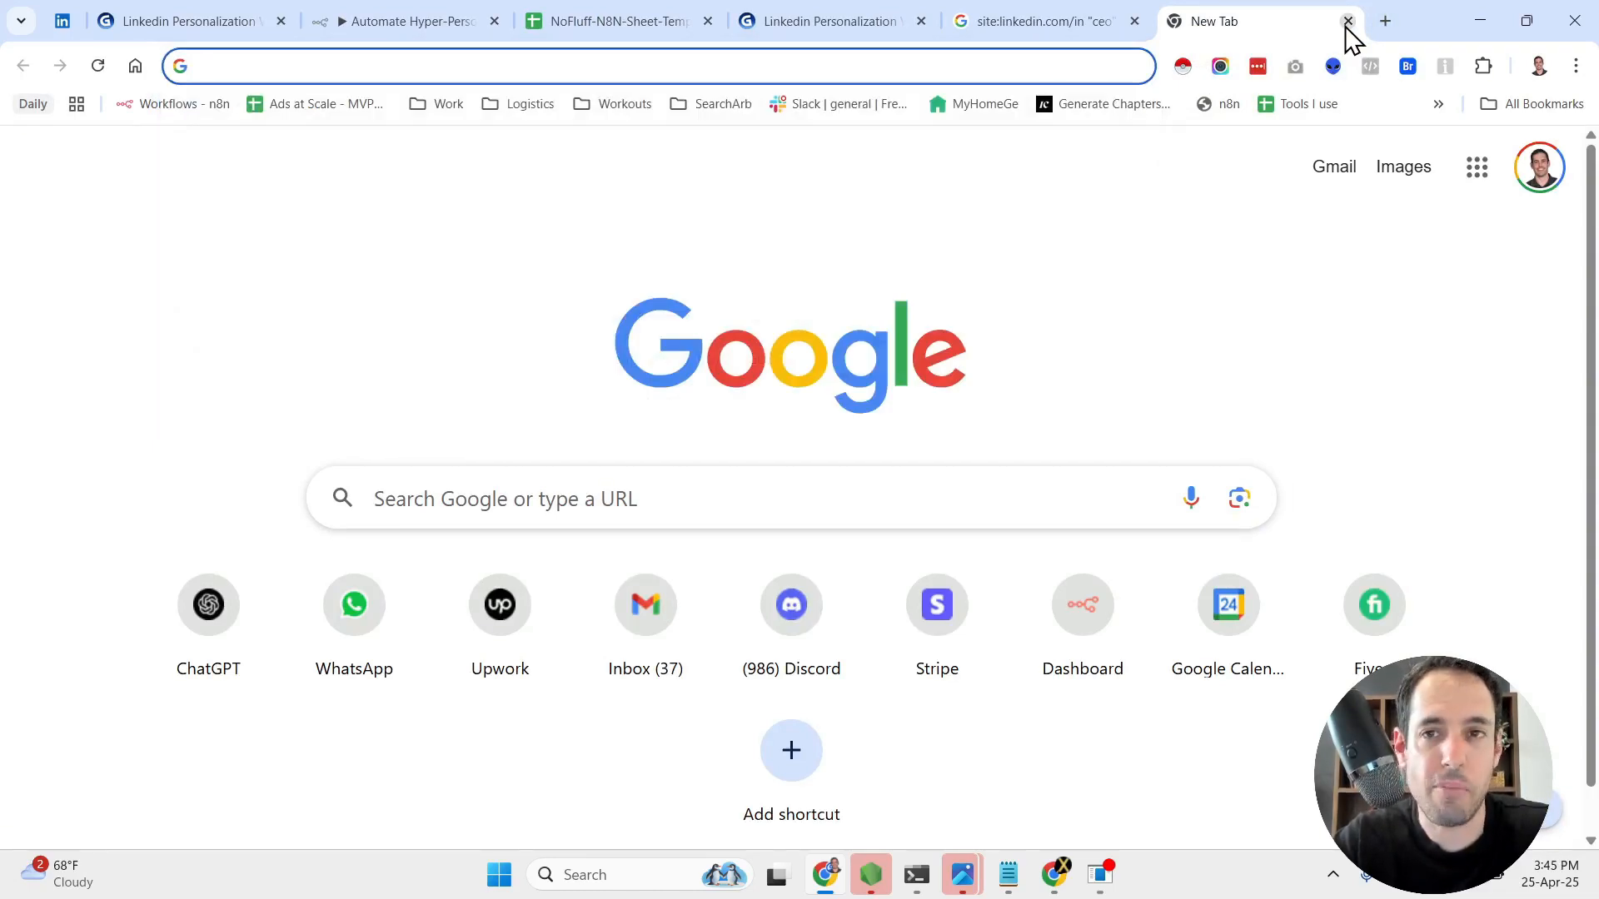
# - Check the template spreadsheet again, return to the n8n workflow and examine the nodes from Get rows to enrich through the Personal Data section
pyautogui.moveTo(422, 5)
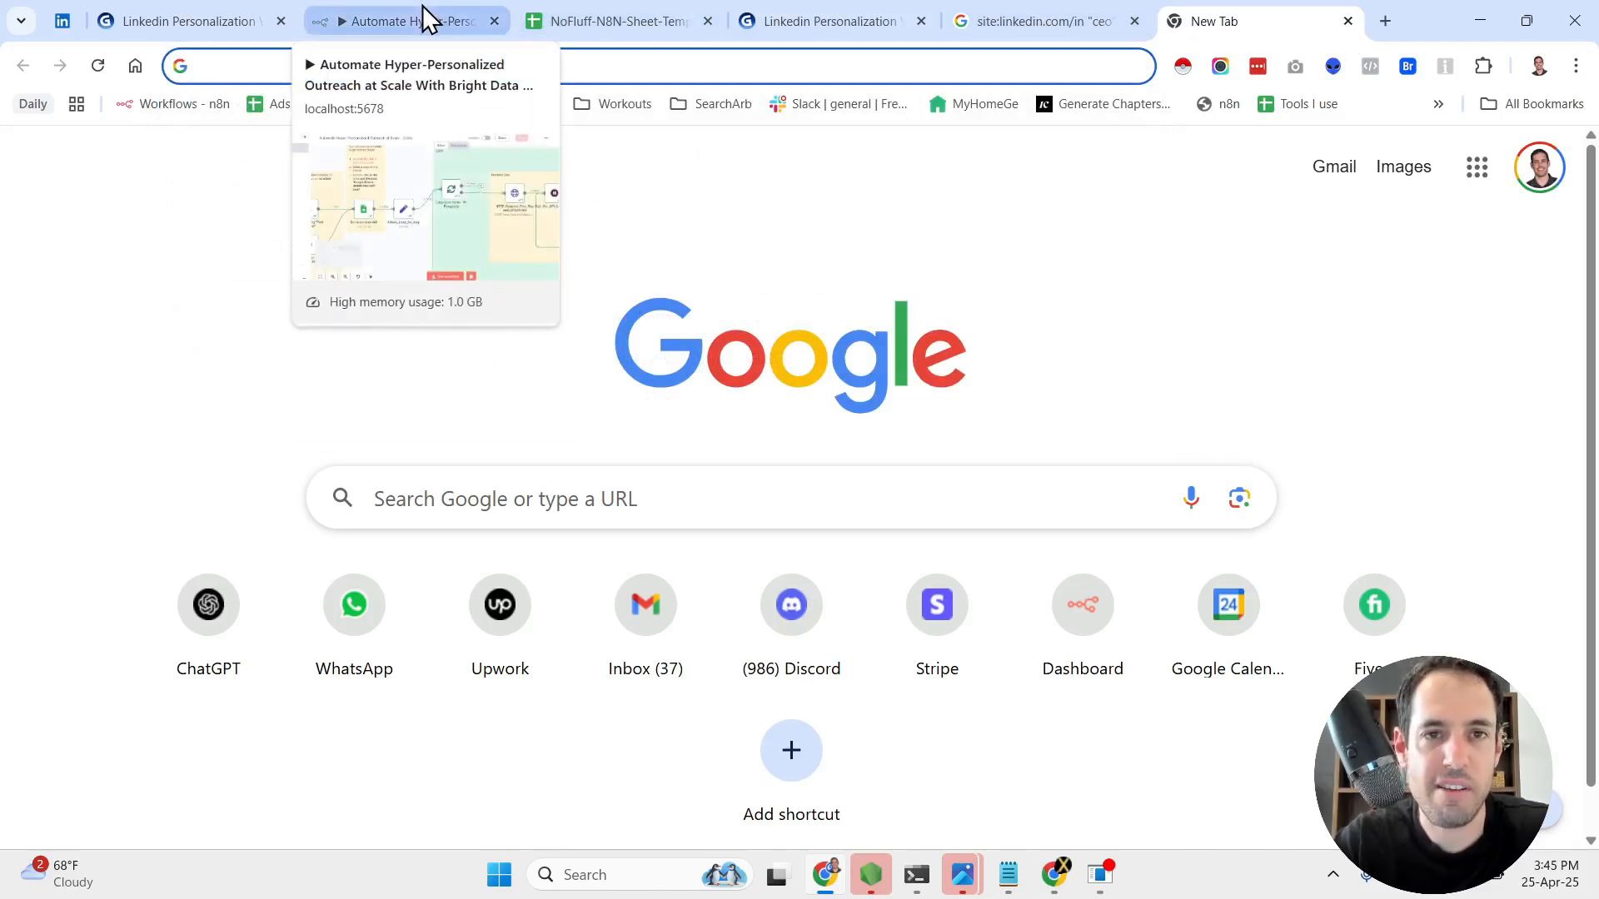
pyautogui.click(591, 17)
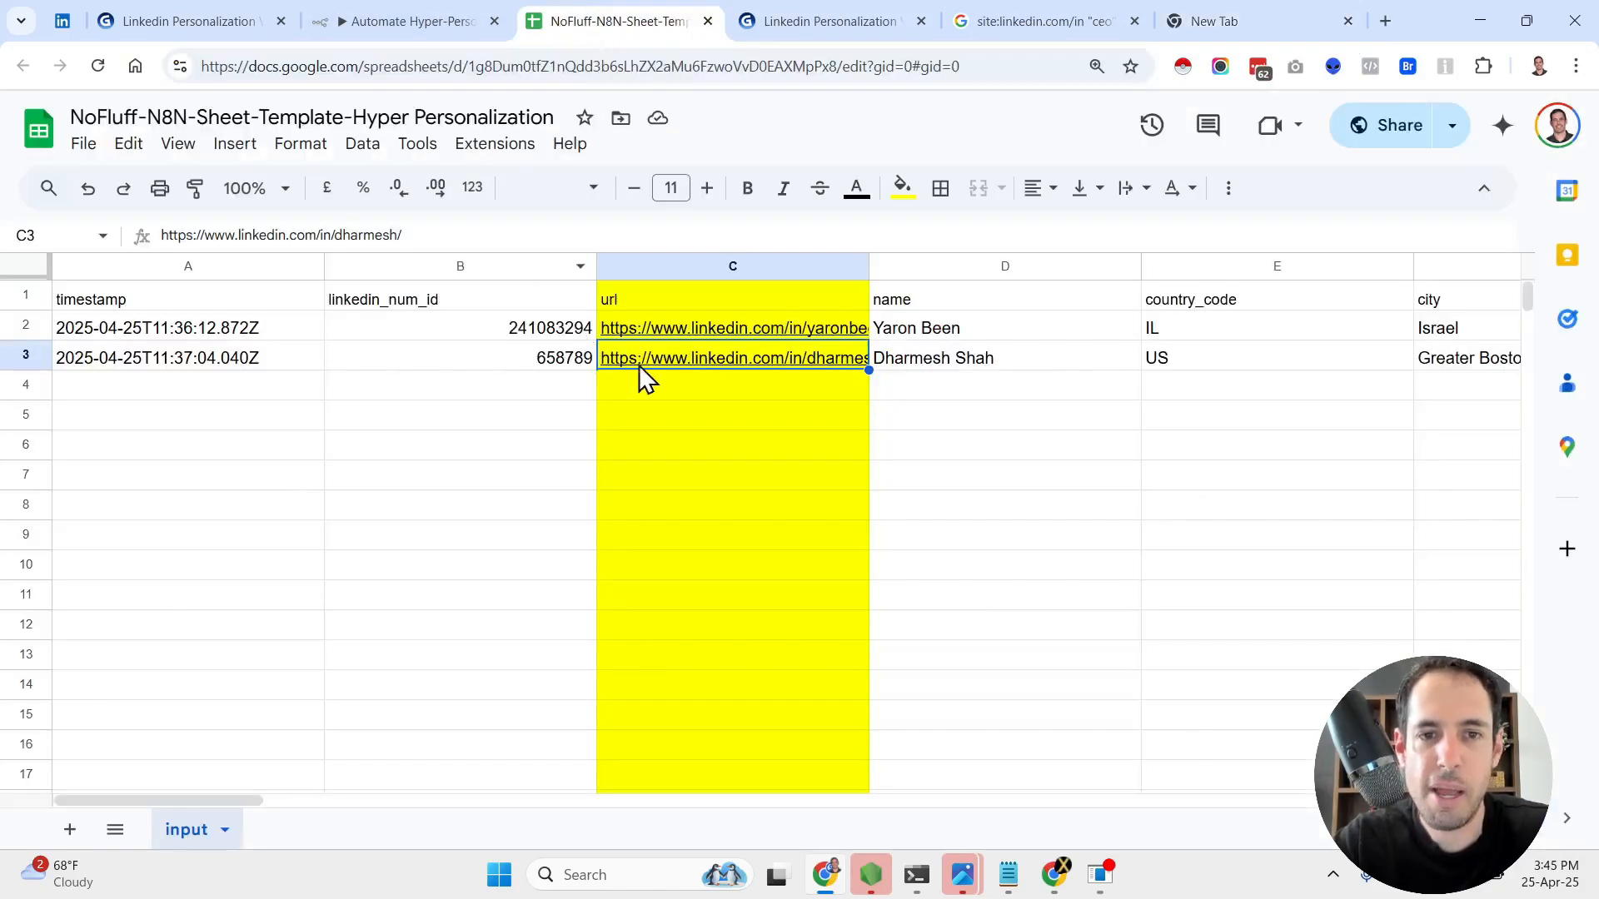
pyautogui.click(408, 20)
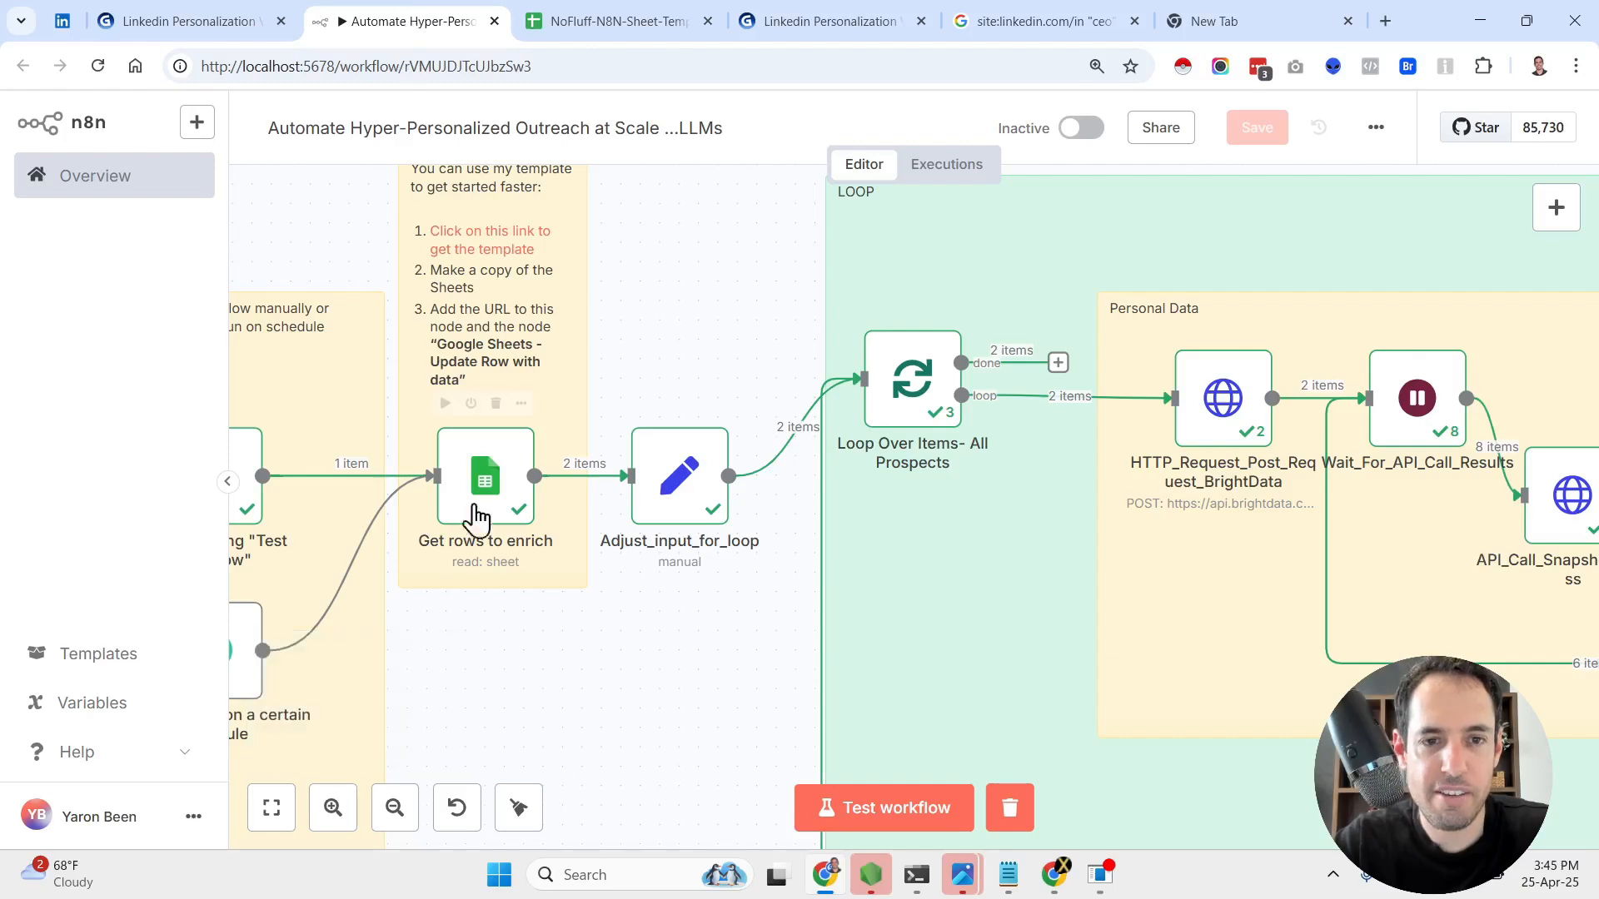
pyautogui.hscroll(-5, 499, 714)
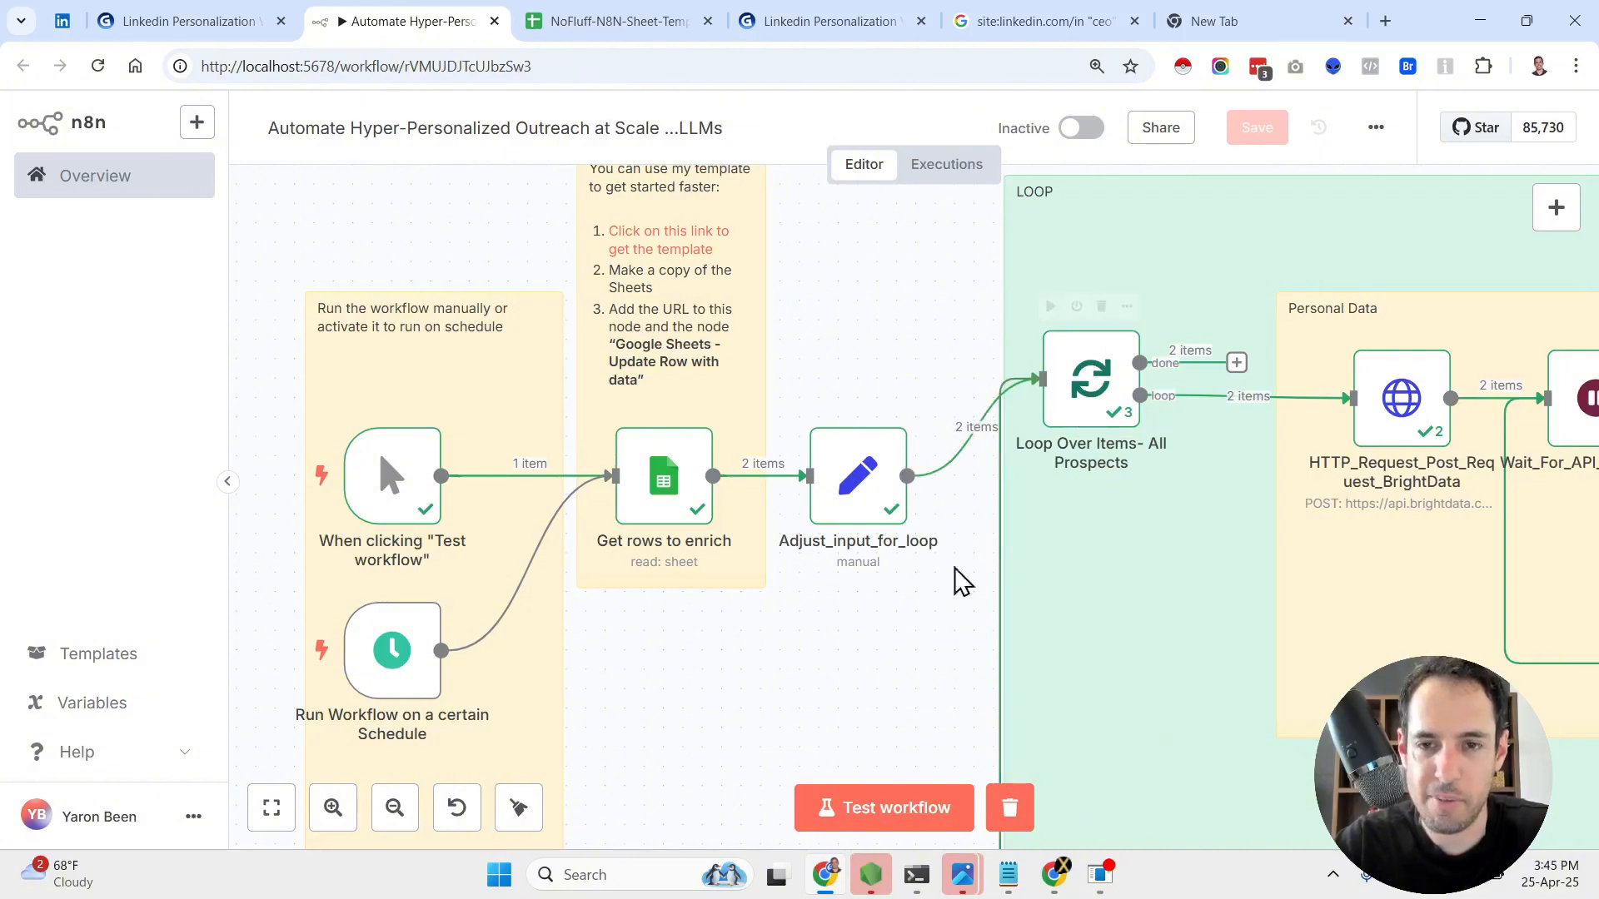
pyautogui.hscroll(6, 883, 658)
pyautogui.hscroll(6, 883, 658)
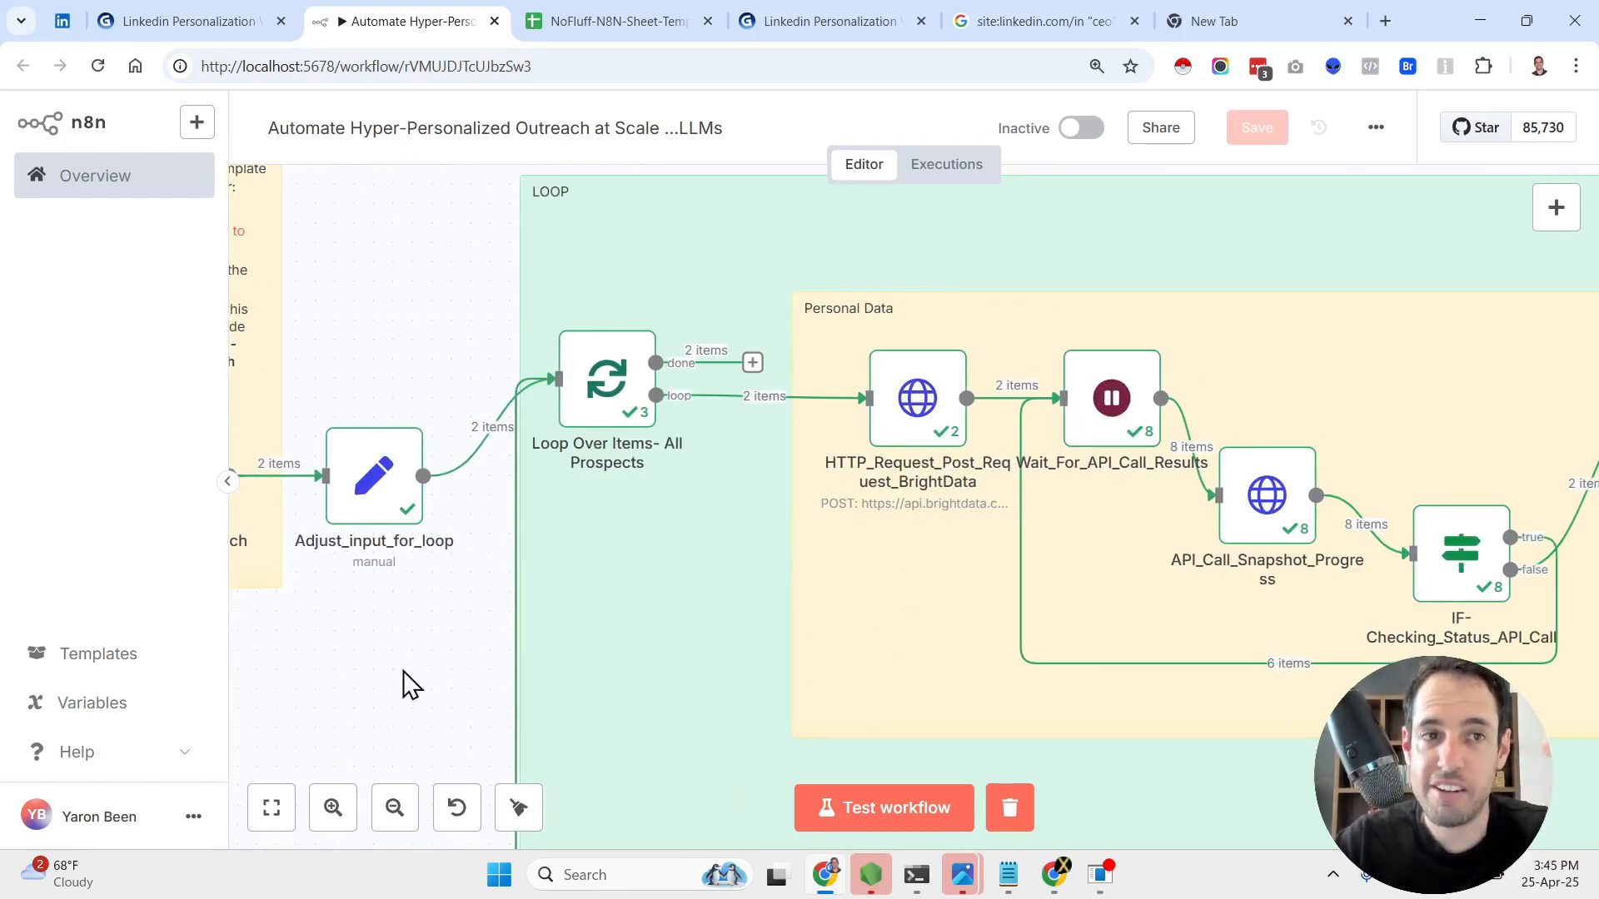
pyautogui.hscroll(1, 403, 671)
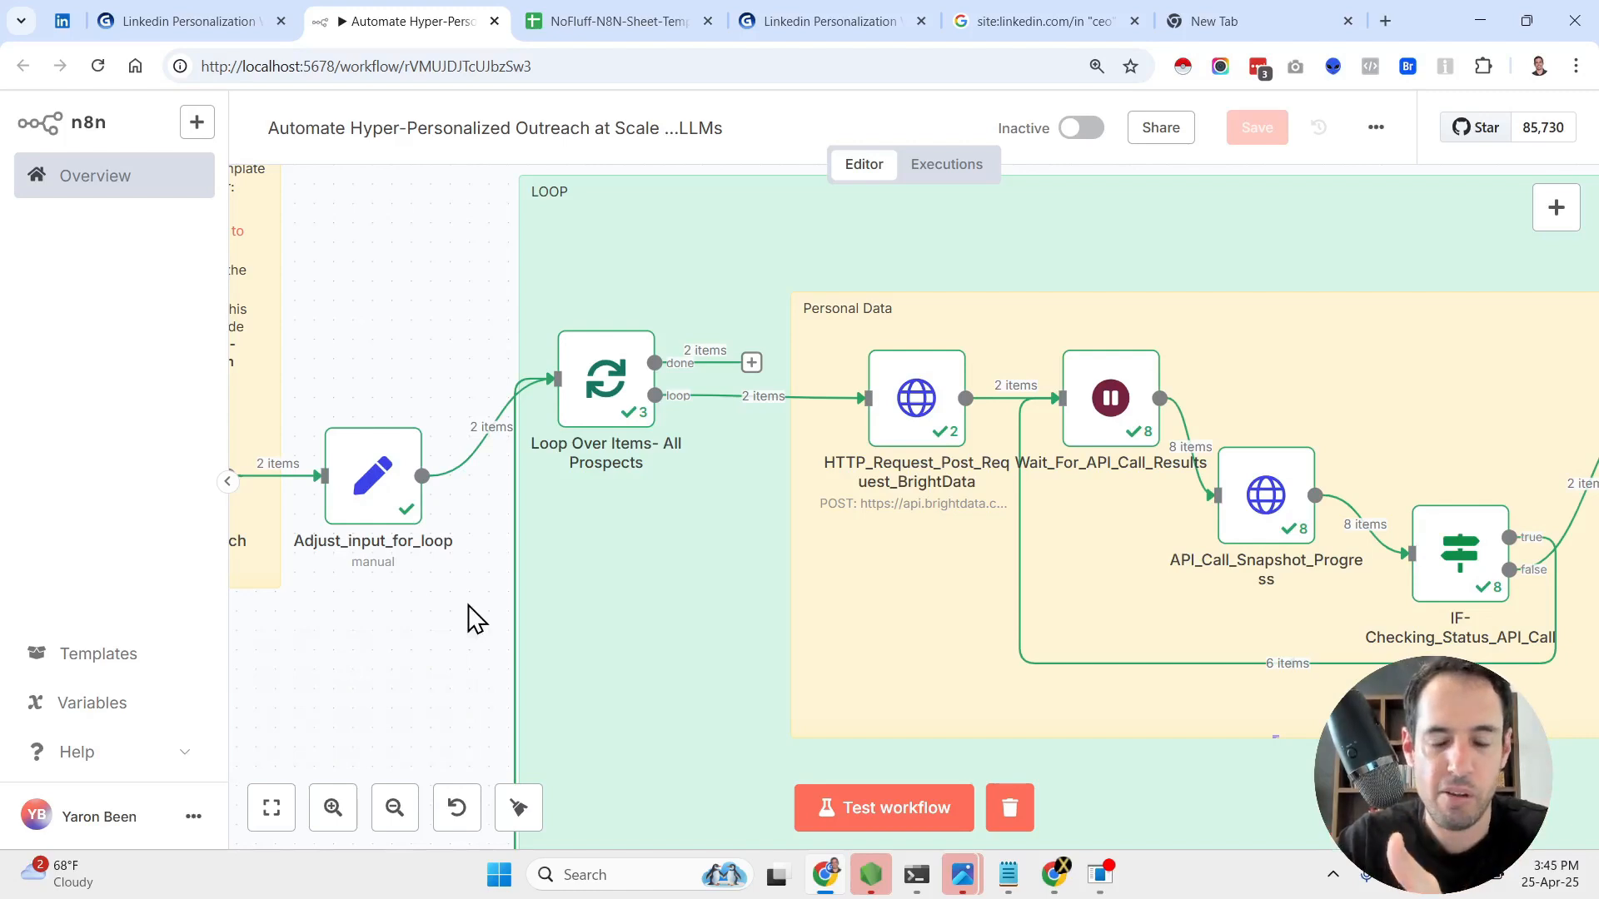
# - Switch to Bright Data, open the Web Scrapers Library and look over the most popular scraper domains
pyautogui.moveTo(470, 460)
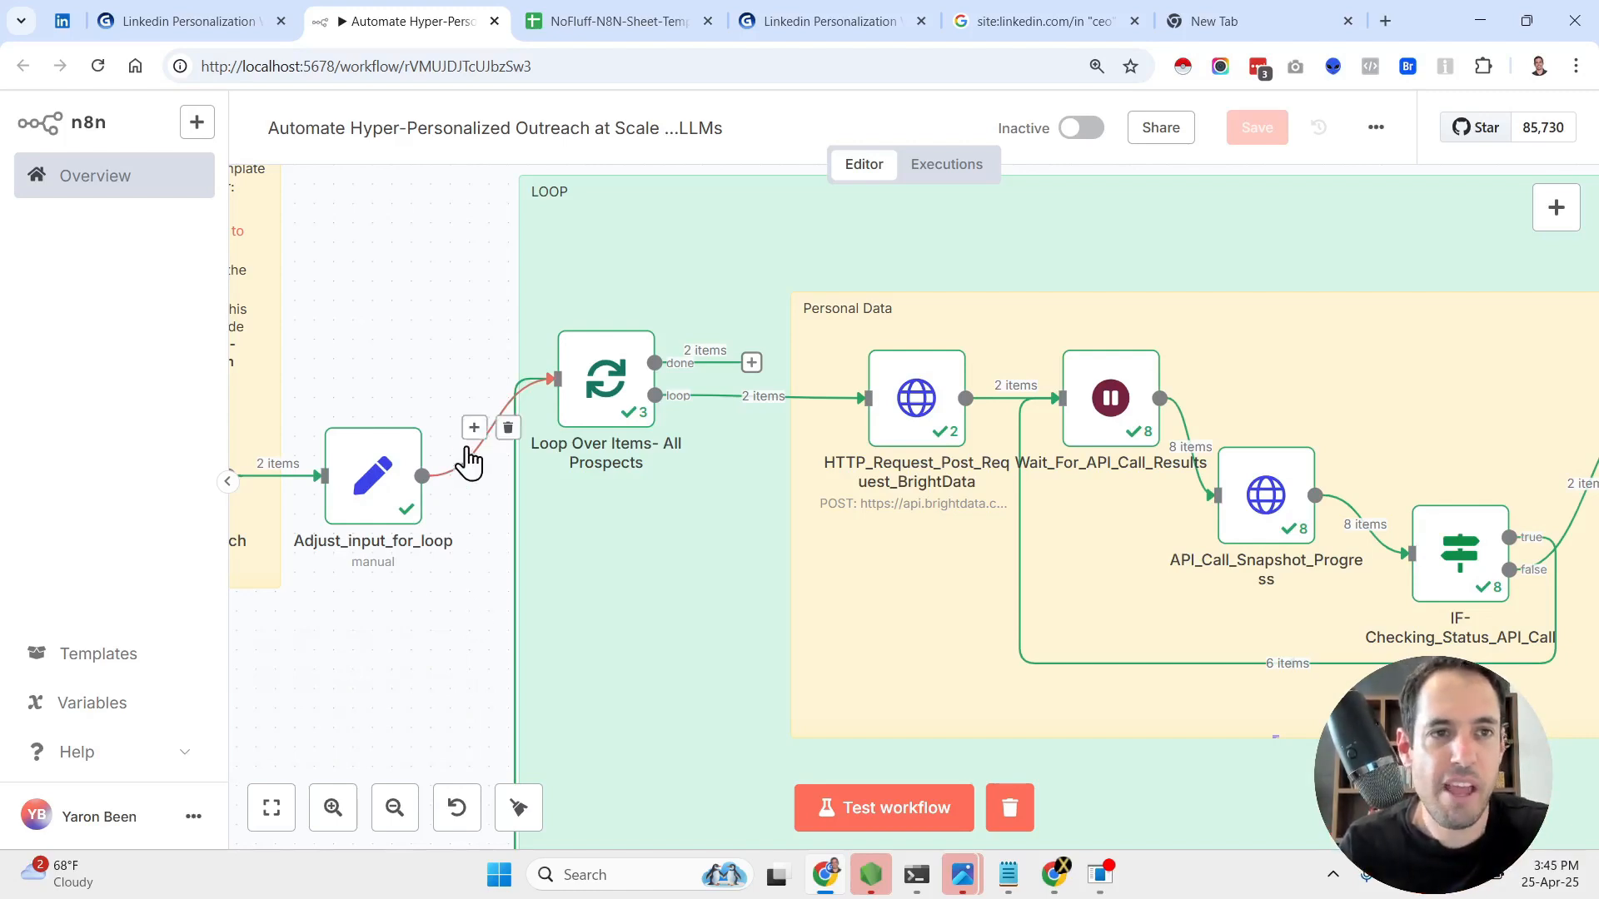
pyautogui.click(1052, 874)
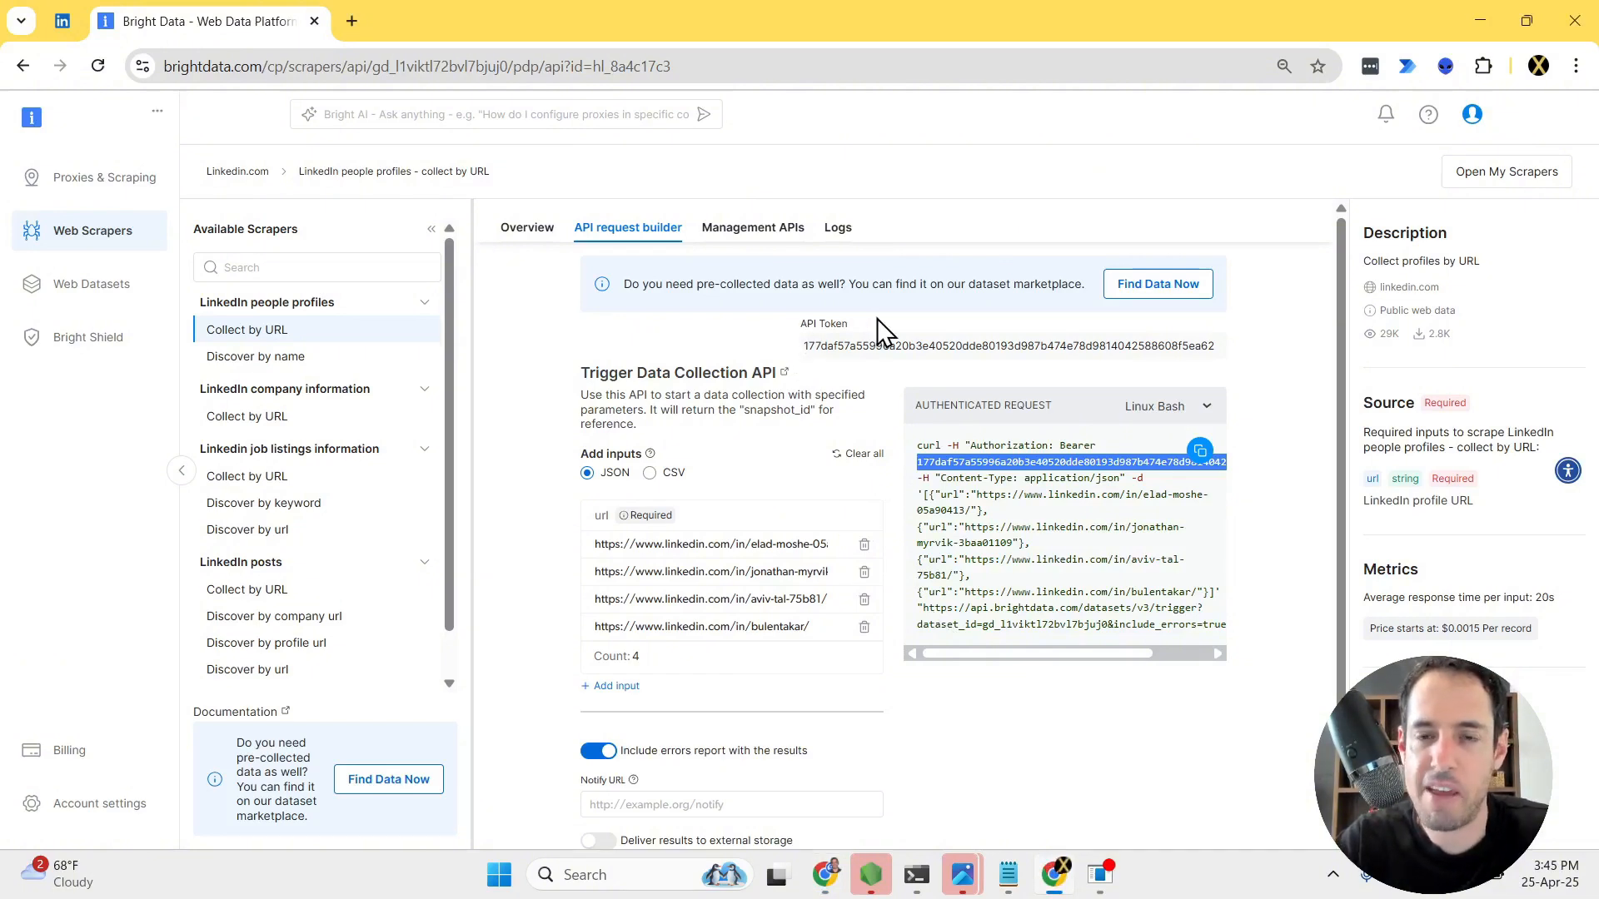
pyautogui.click(82, 240)
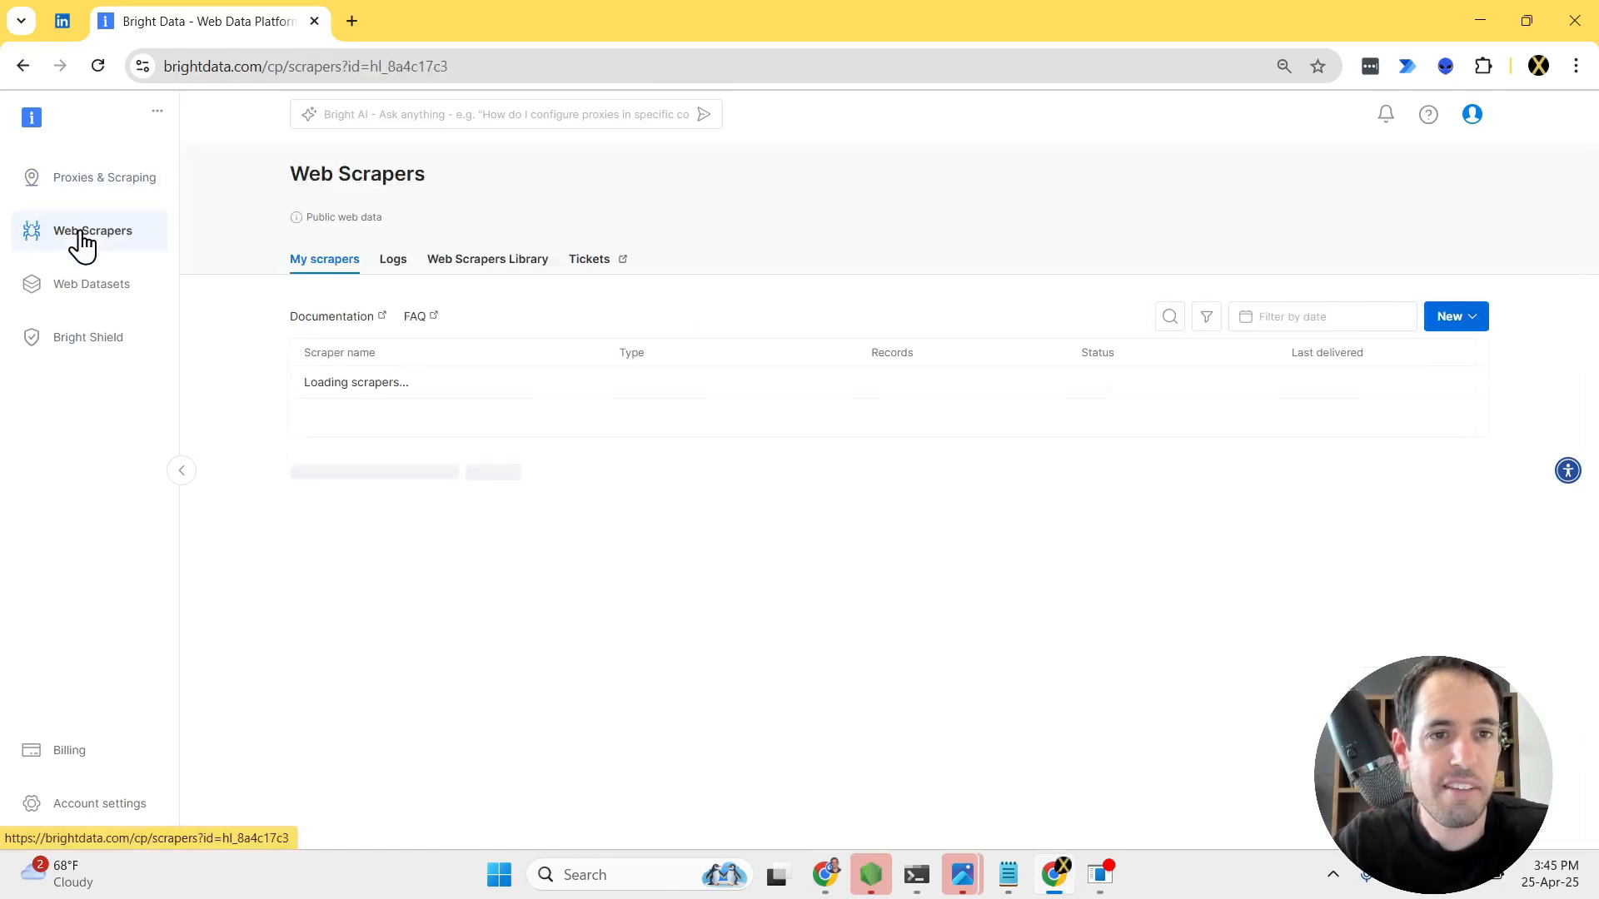
pyautogui.click(456, 260)
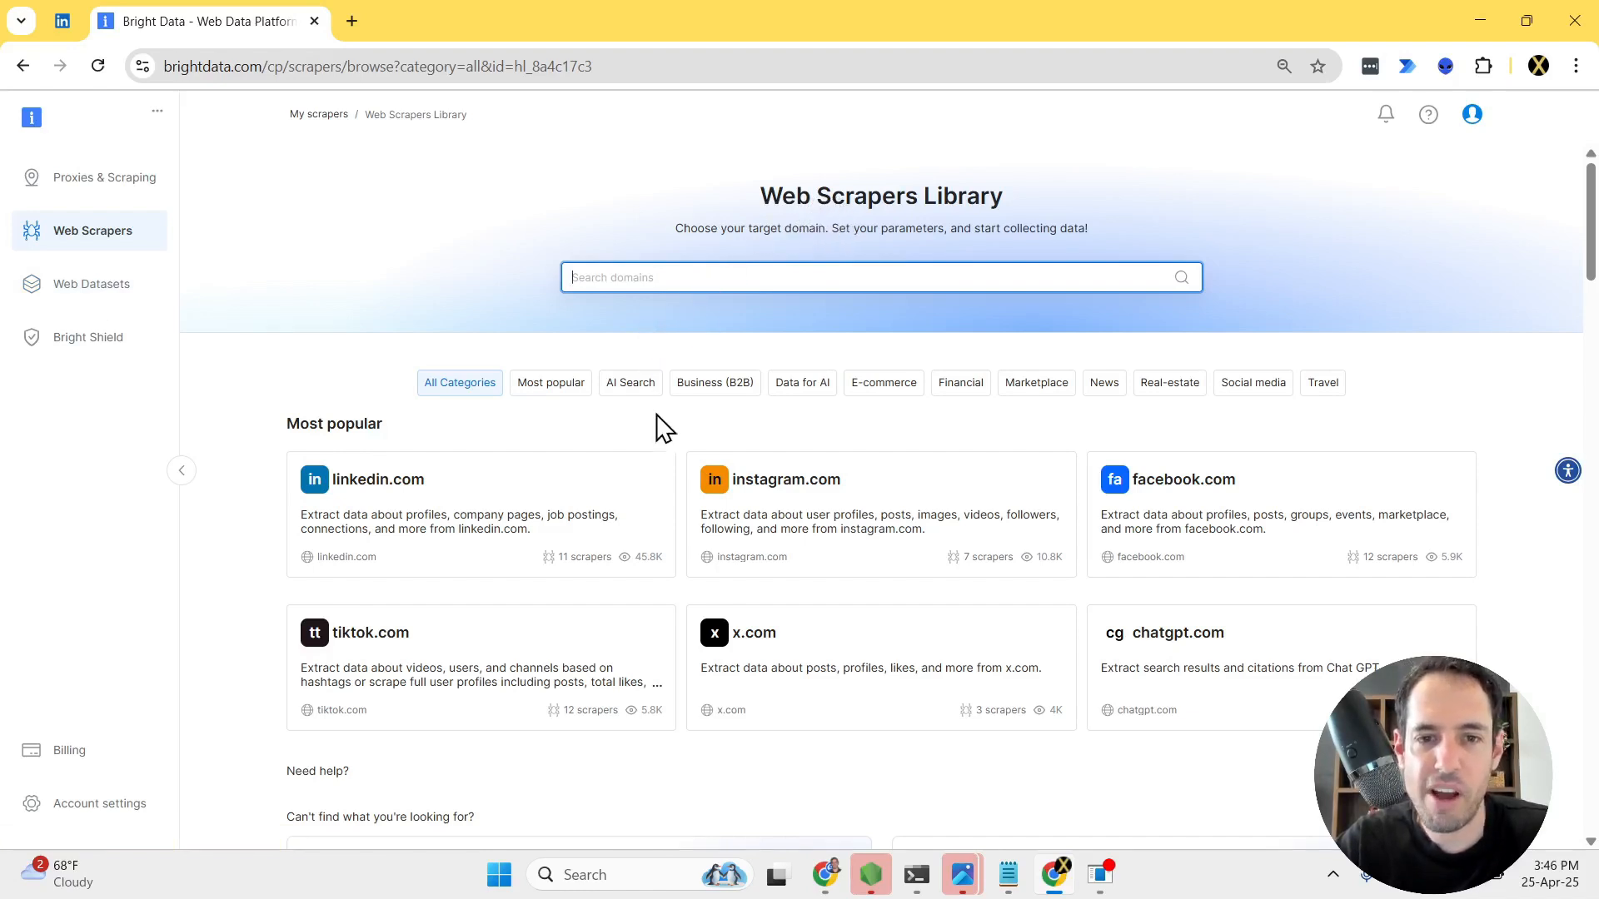
pyautogui.scroll(-3, 658, 483)
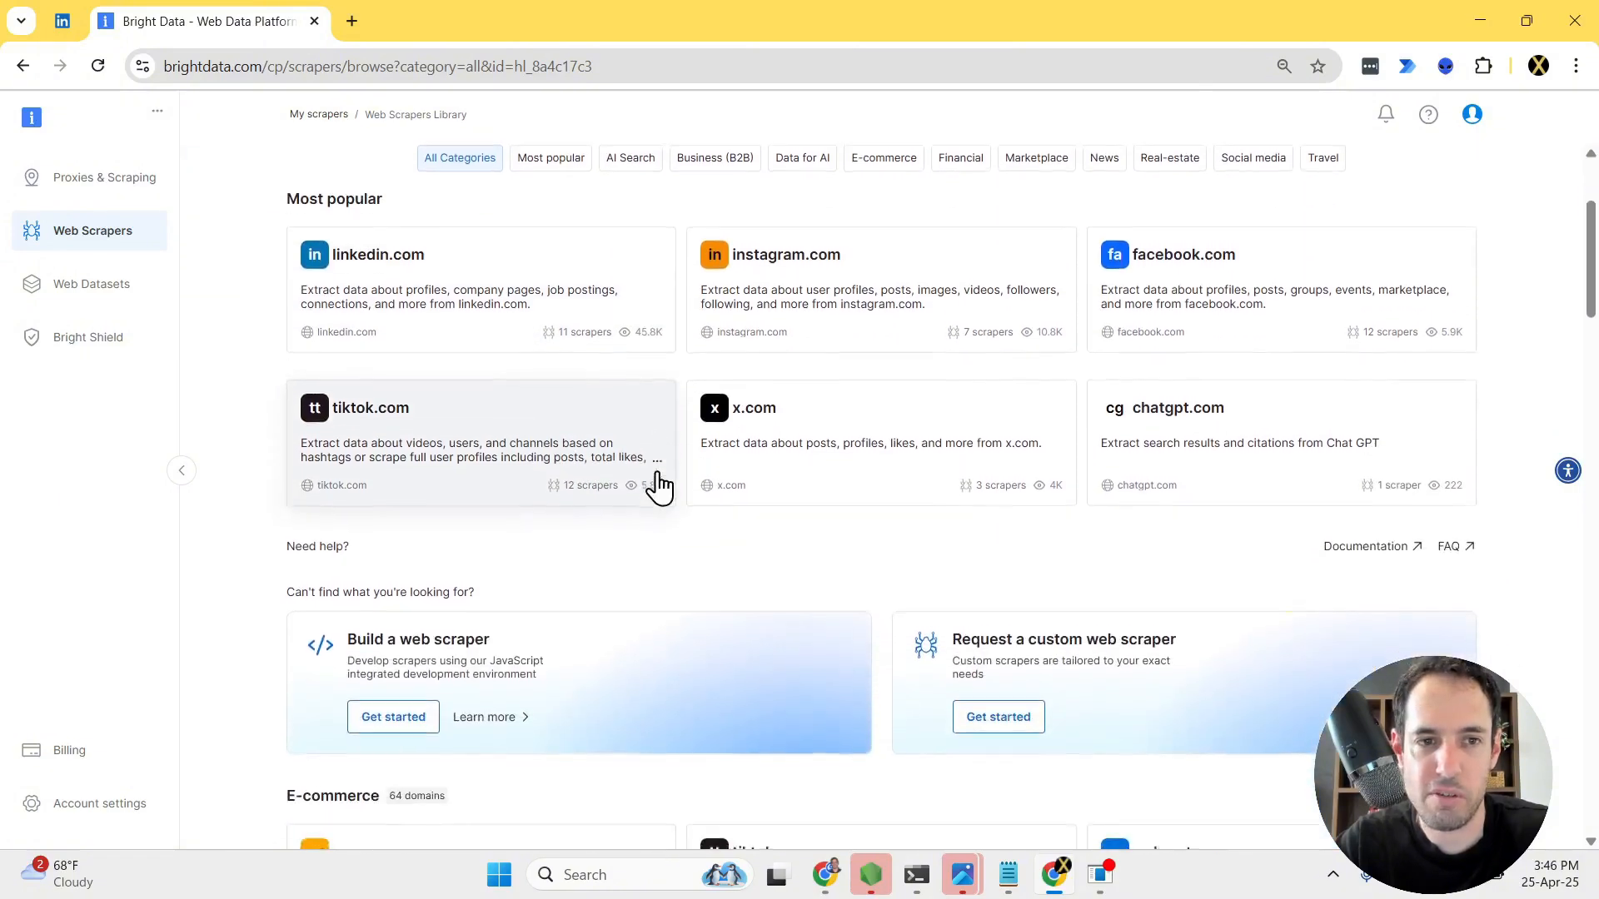
pyautogui.scroll(3, 657, 483)
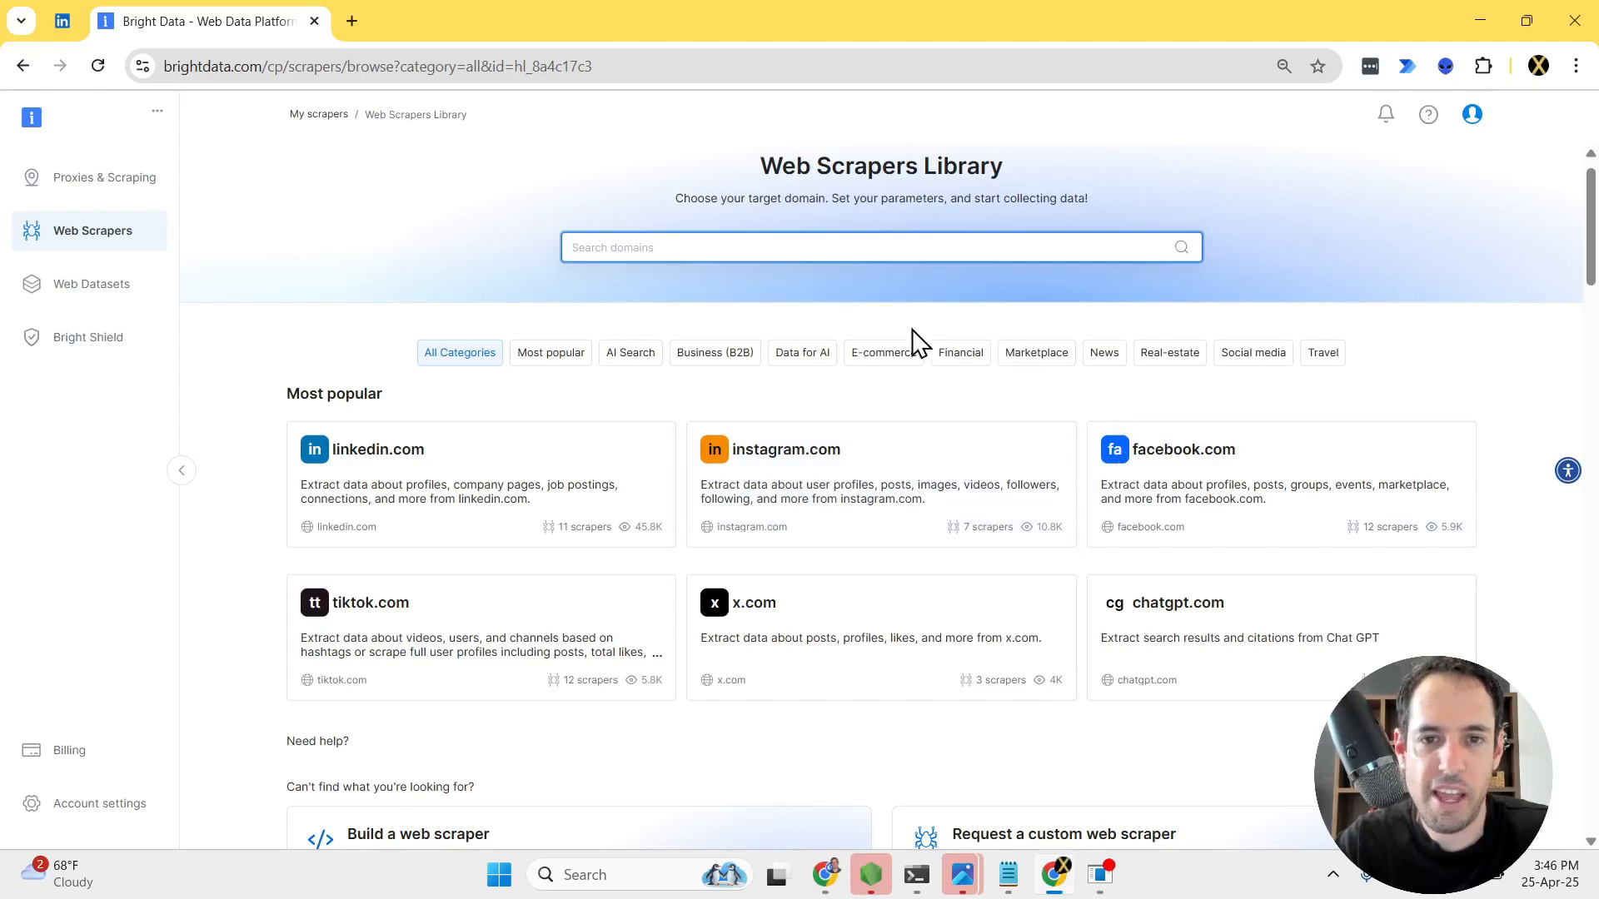
# - Search the scrapers library for "link", open the linkedin.com entry and look through its available scrapers
pyautogui.click(883, 253)
pyautogui.write('link')
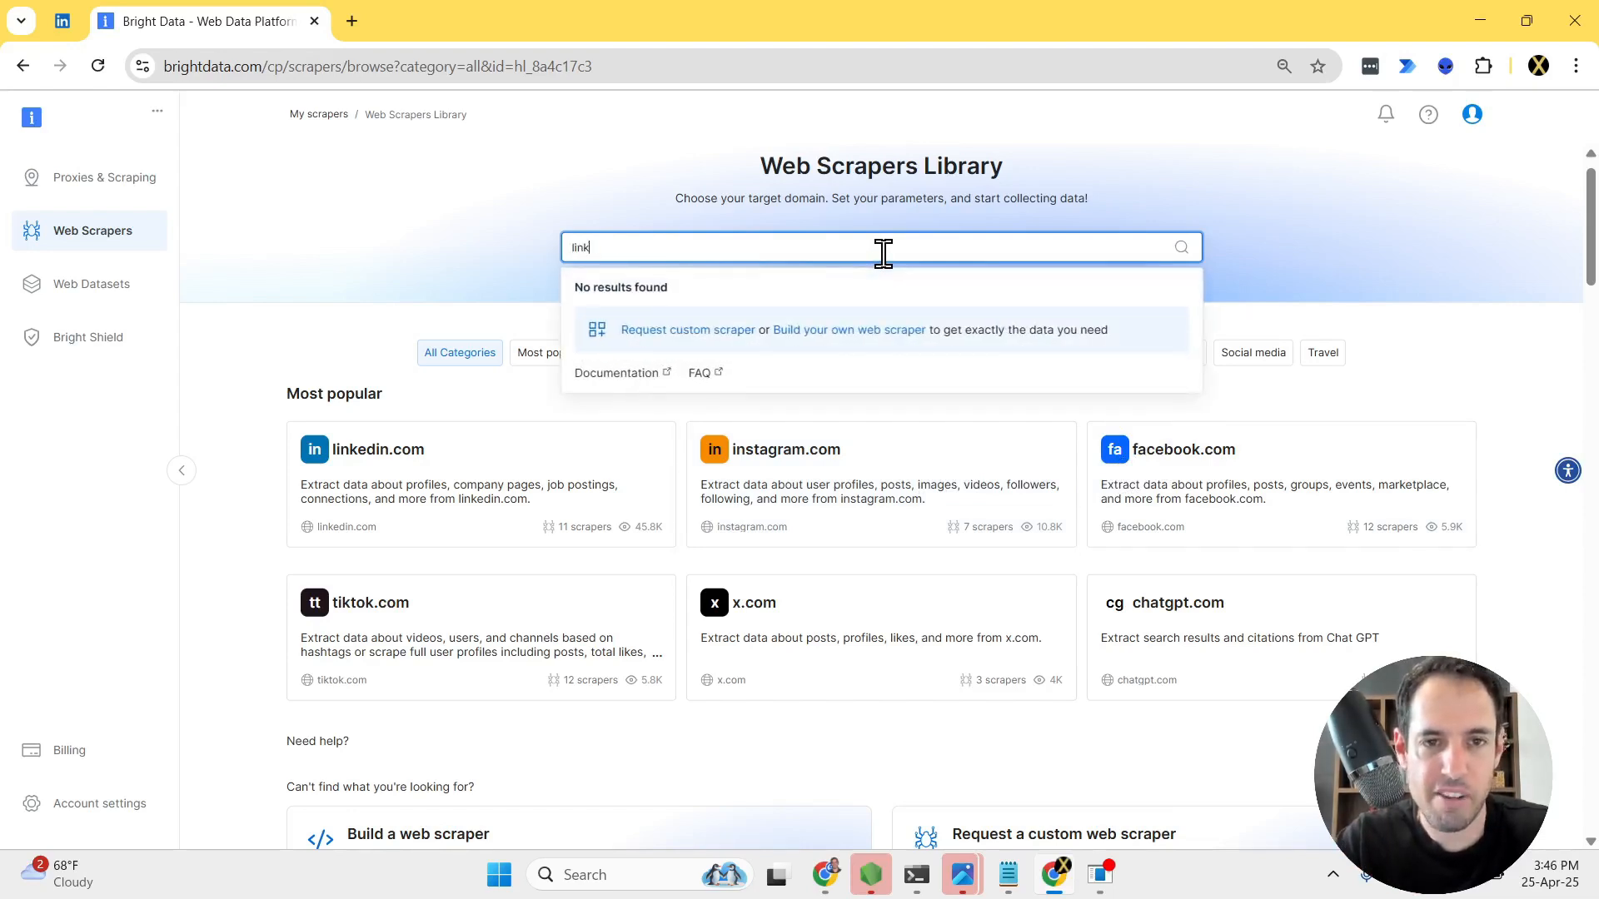
pyautogui.click(767, 321)
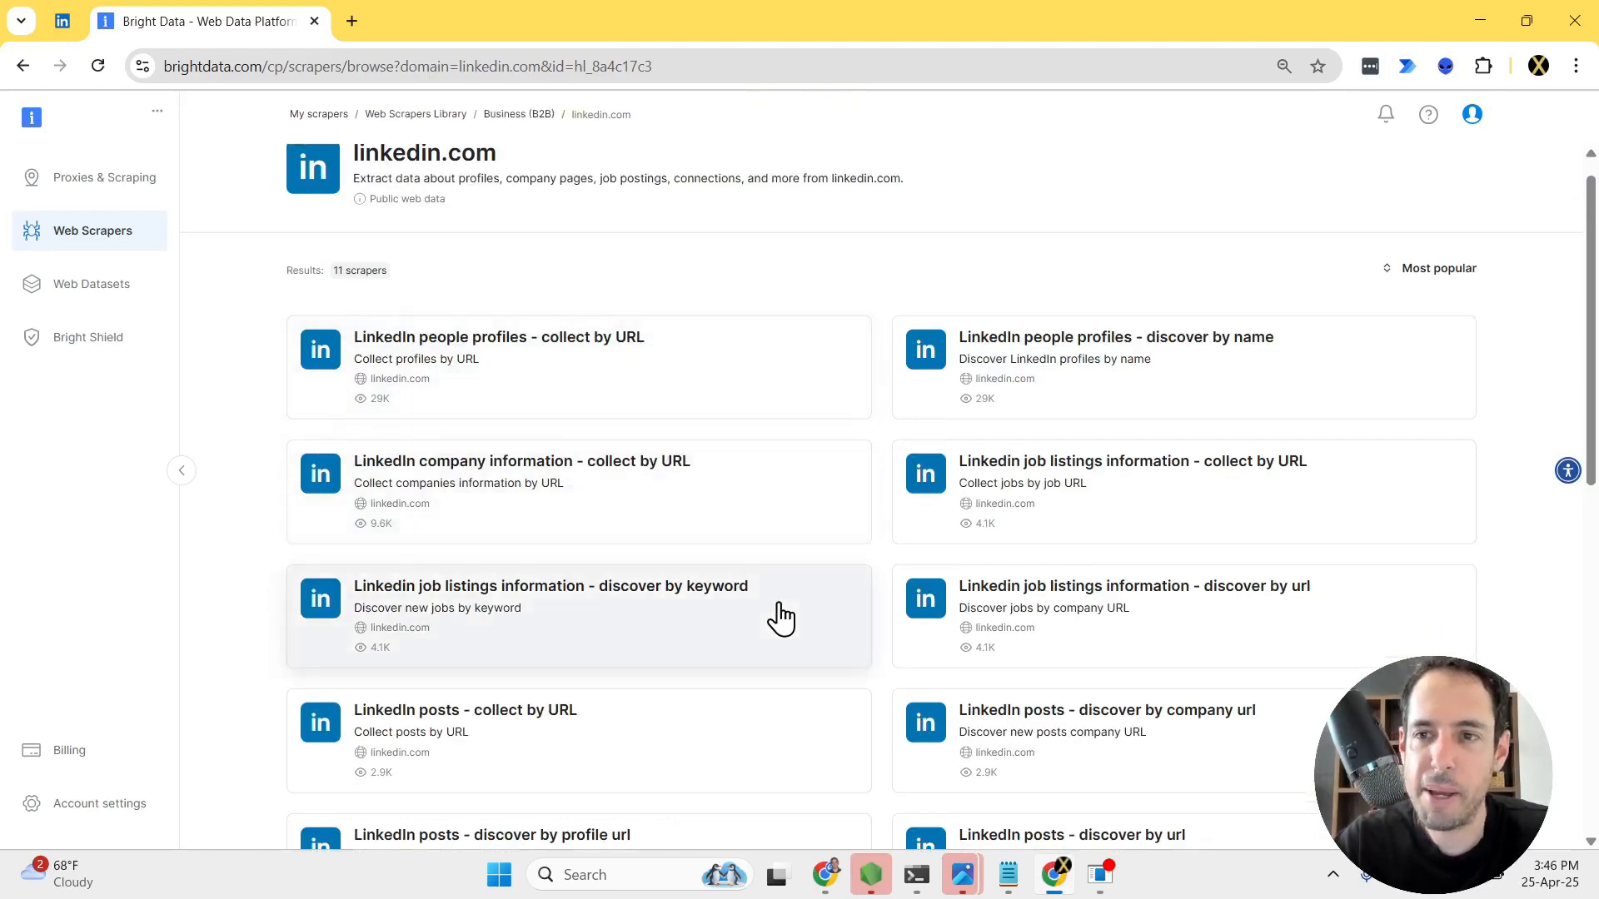
pyautogui.scroll(-2, 774, 617)
pyautogui.scroll(2, 780, 618)
pyautogui.scroll(-3, 780, 618)
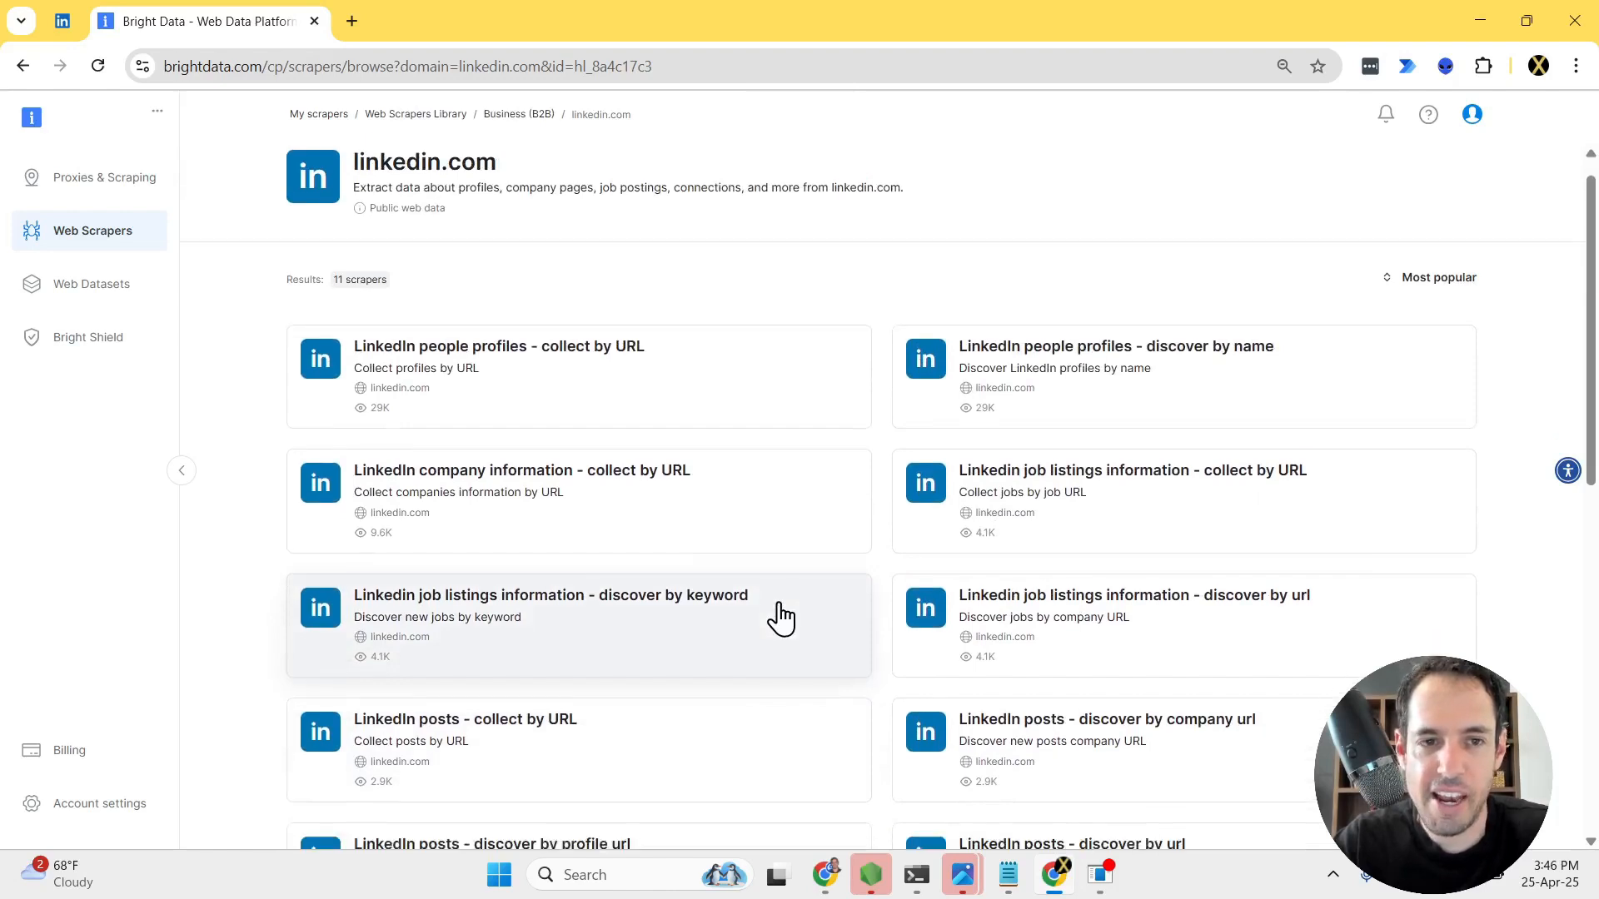
pyautogui.scroll(3, 780, 618)
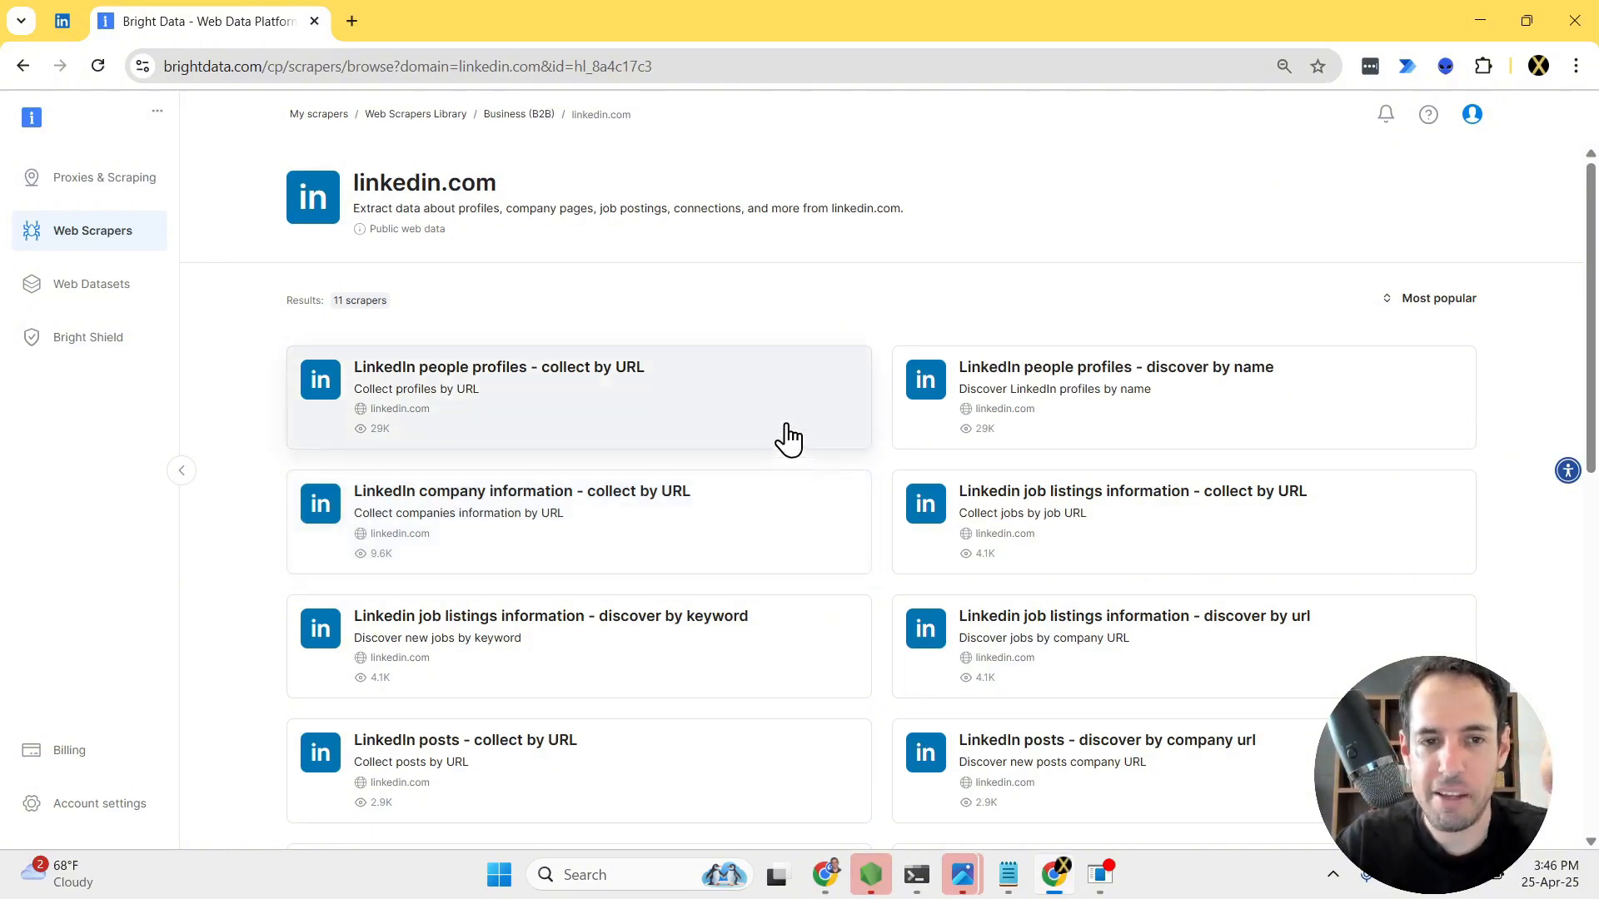
# - Switch to Gamma, reopen the Linkedin Personalization With Bright Data and N8N deck and present it up to the Creating Workflows For Personalization slide
pyautogui.click(826, 874)
pyautogui.click(248, 20)
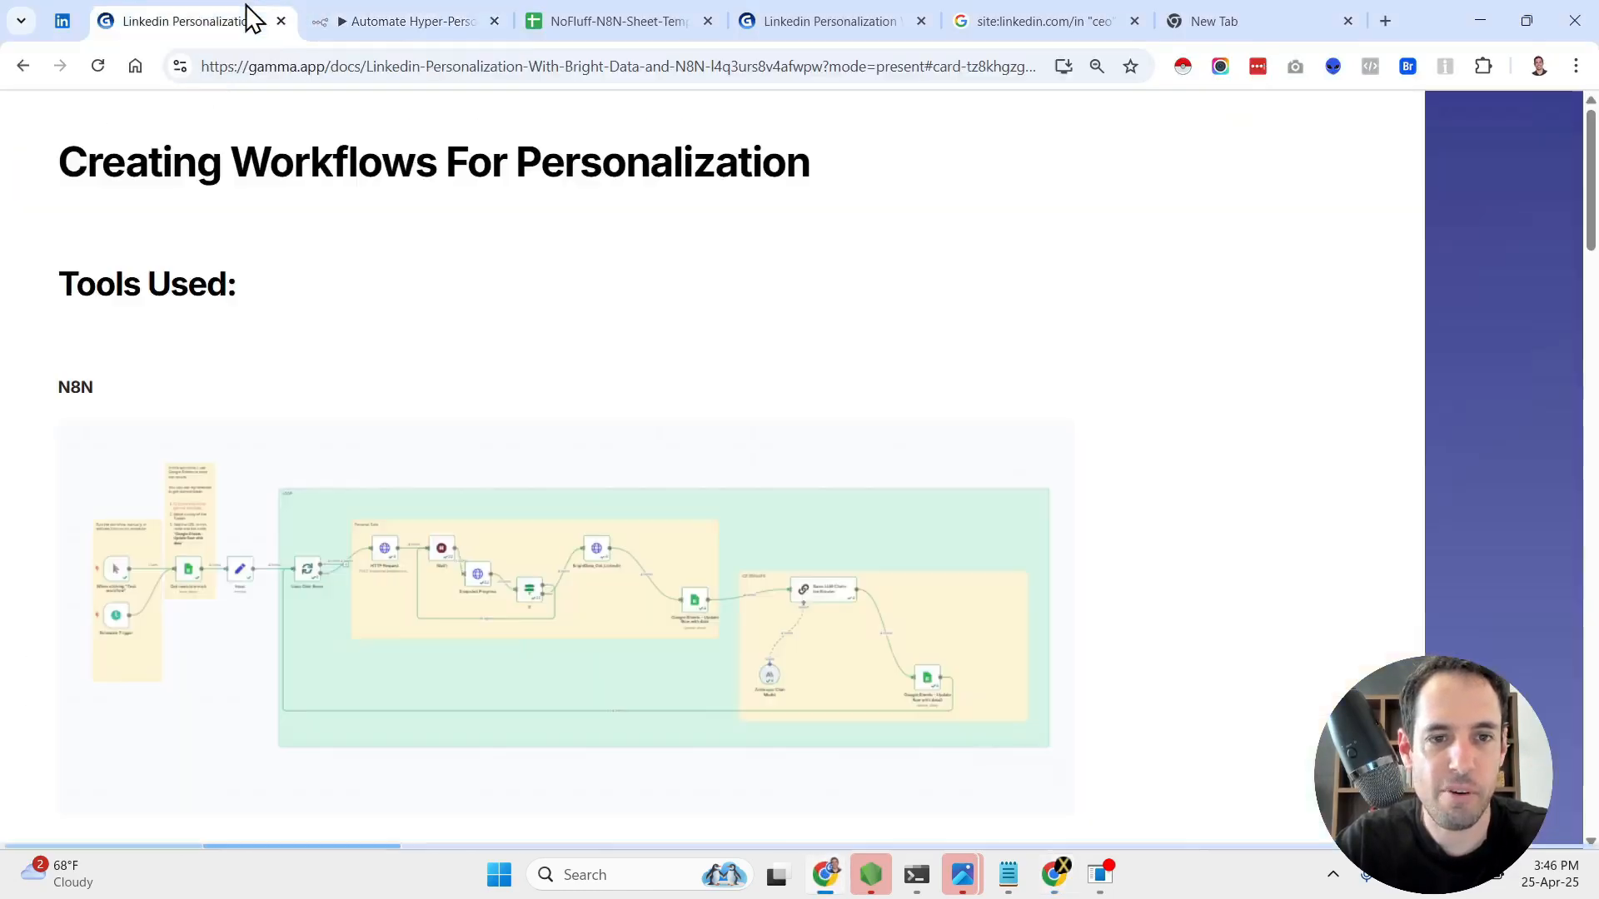
pyautogui.hotkey('alt', 'Left')
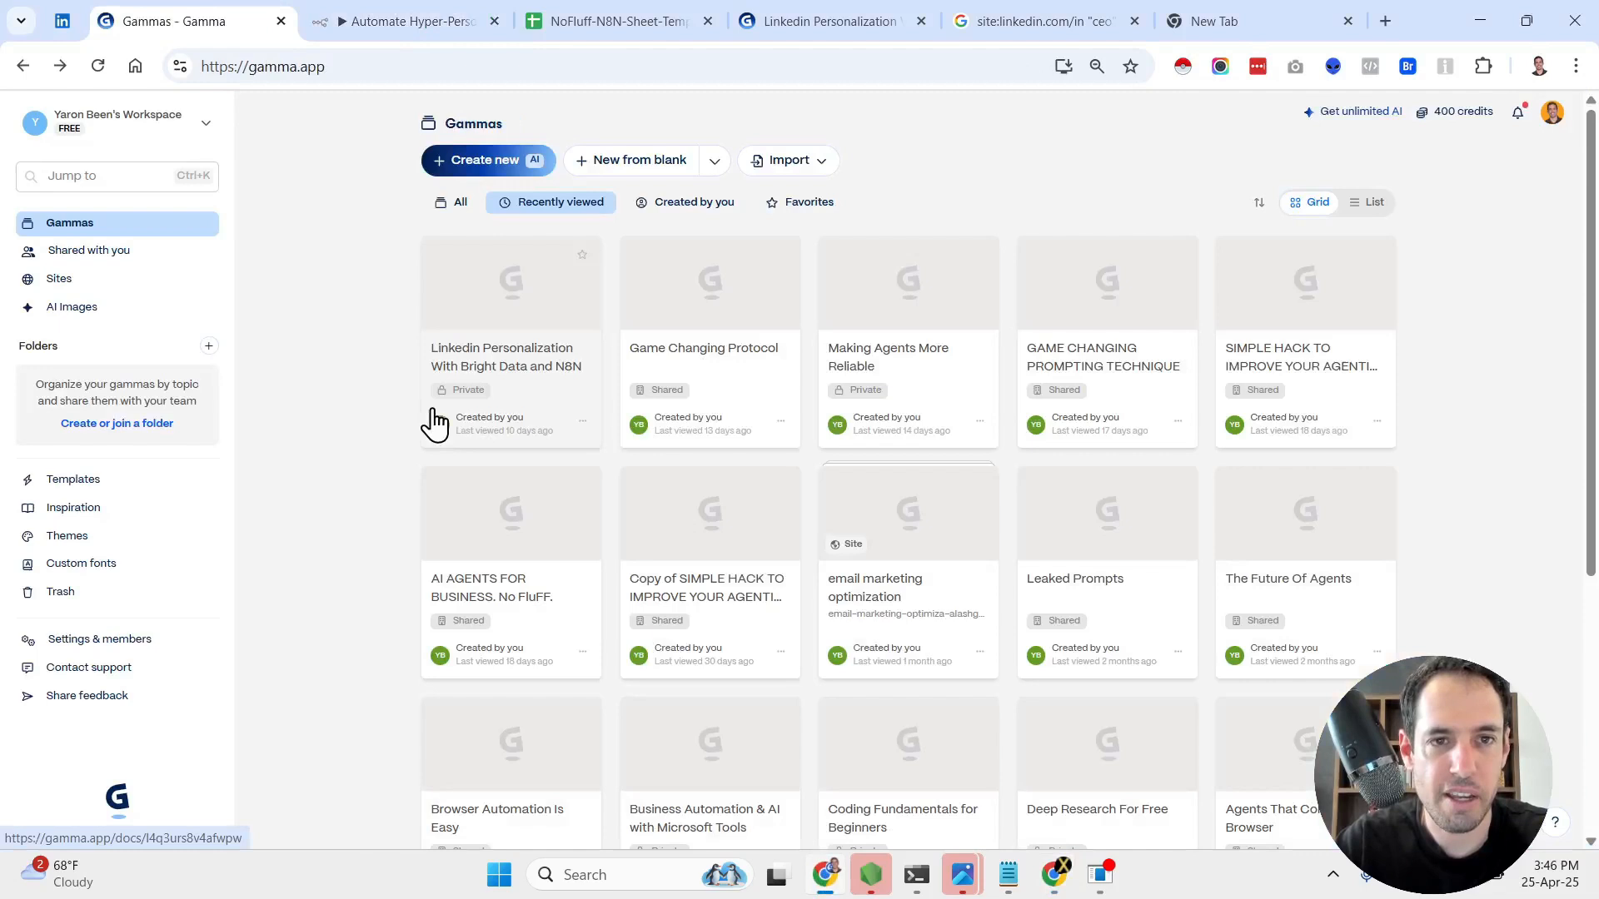
pyautogui.click(550, 343)
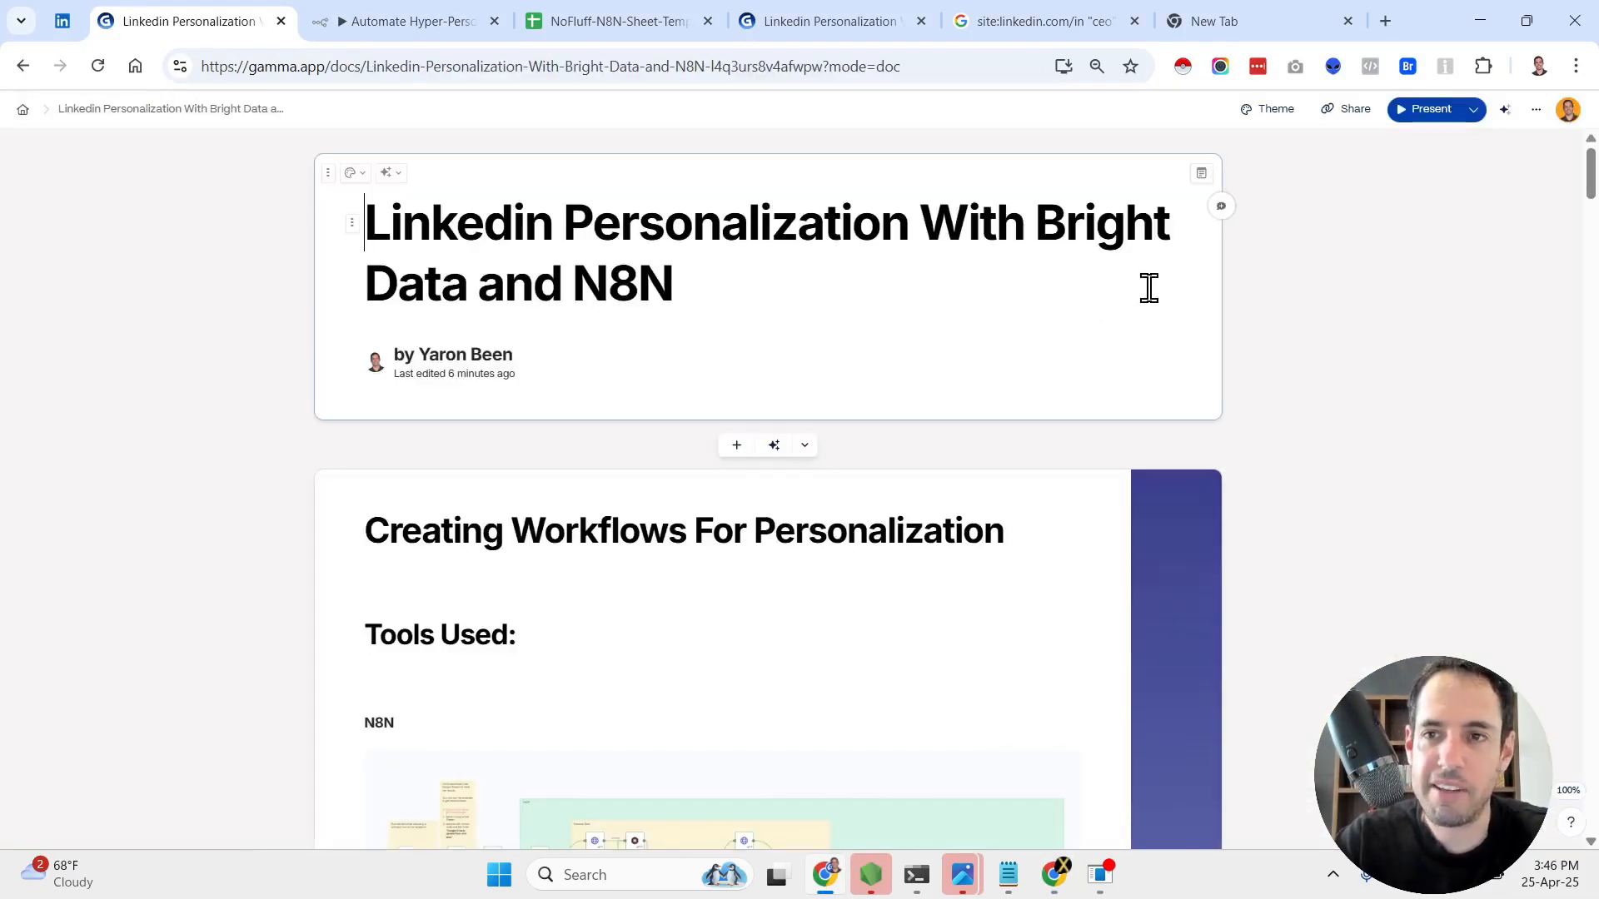
pyautogui.click(1428, 116)
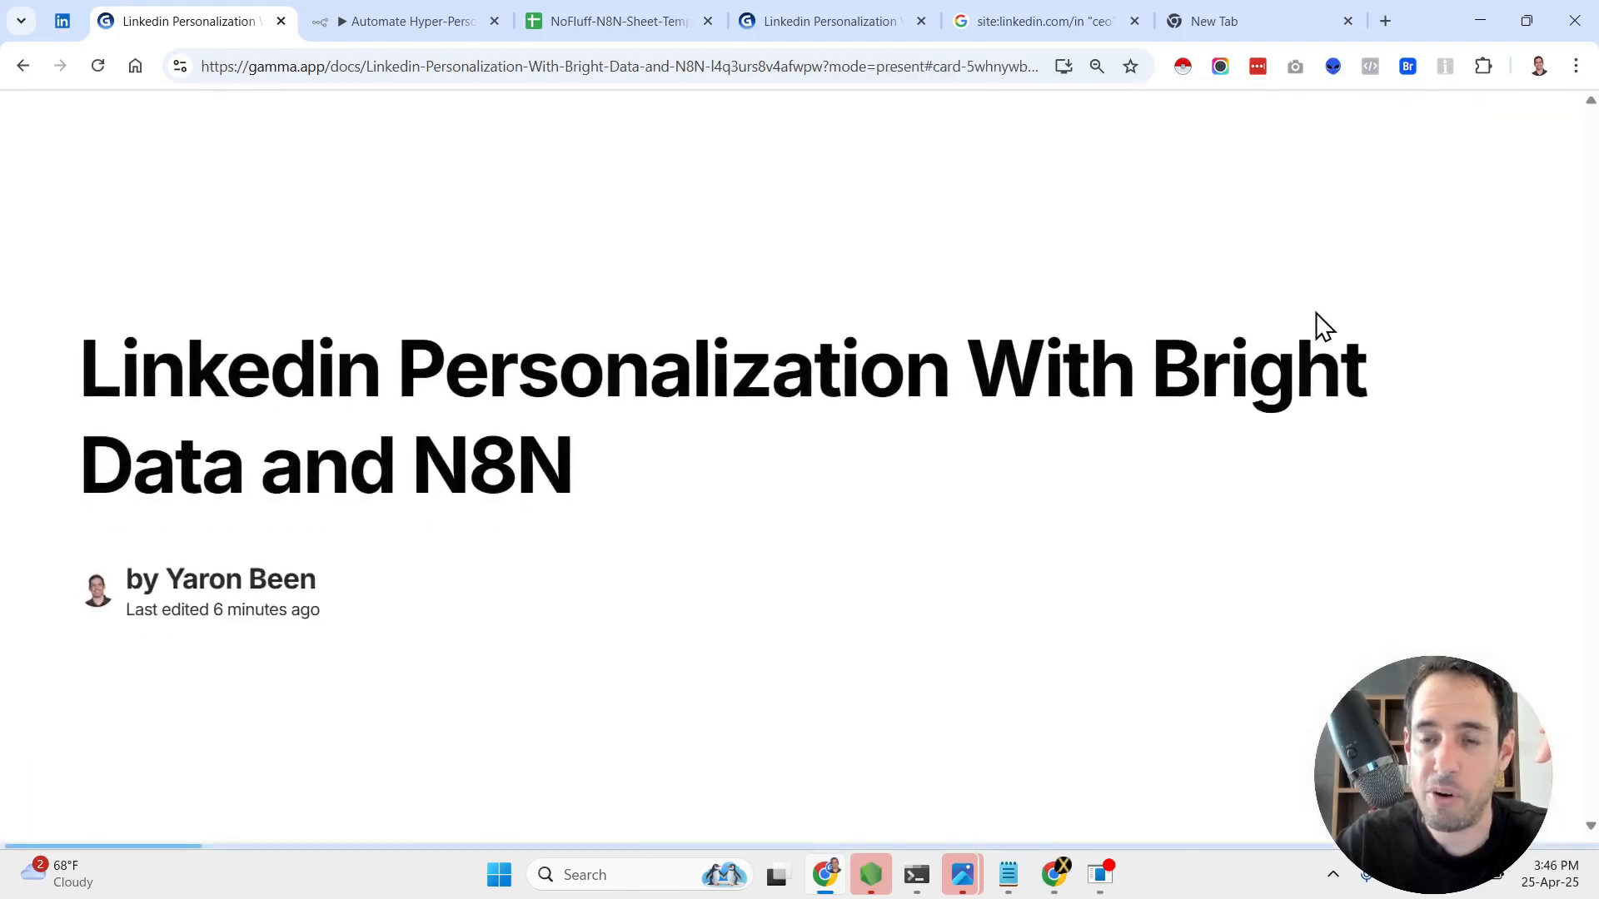
pyautogui.press('Right')
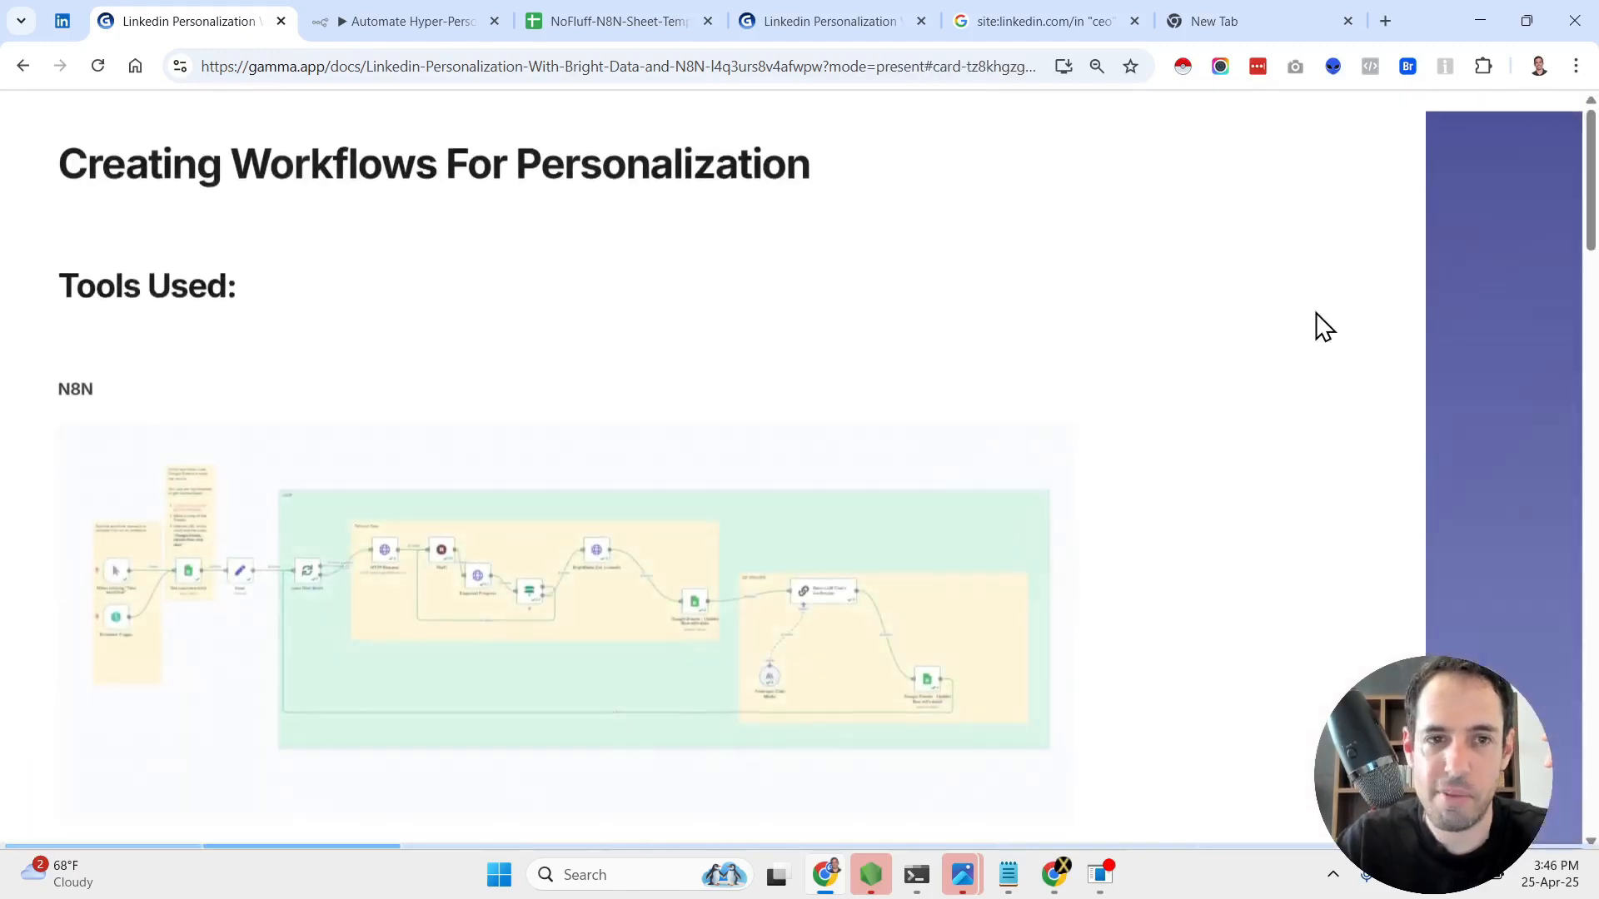
pyautogui.press('Right')
pyautogui.press('Left')
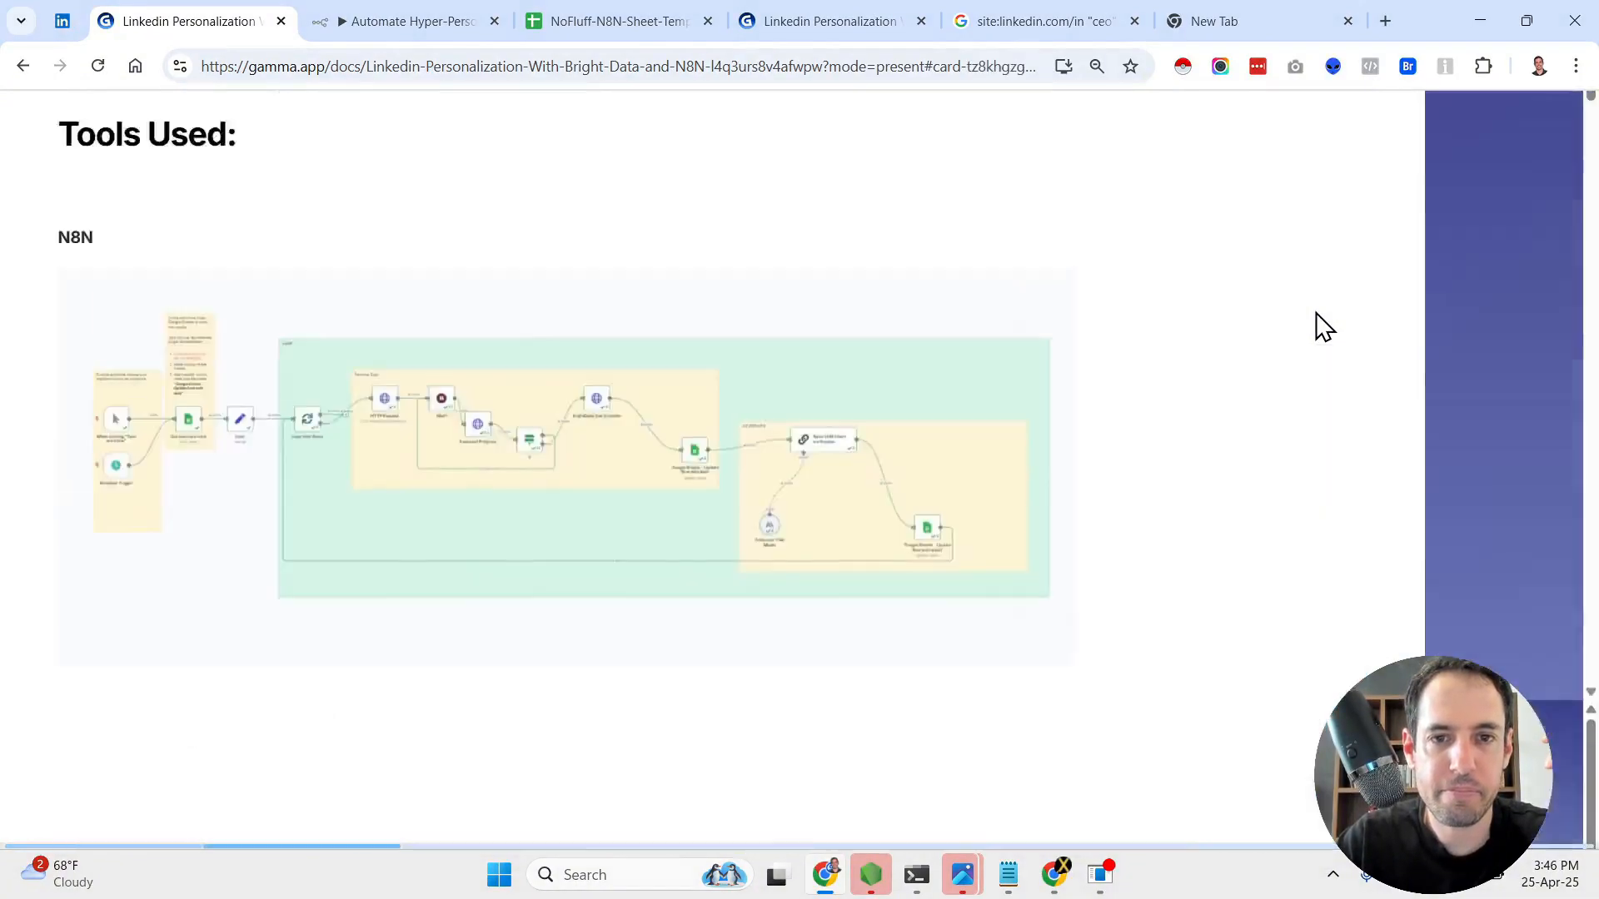
# - Read the slide's comparison of Bright Data with Apify and others, and check the deck's editing view in the other tab
pyautogui.scroll(-12, 1239, 381)
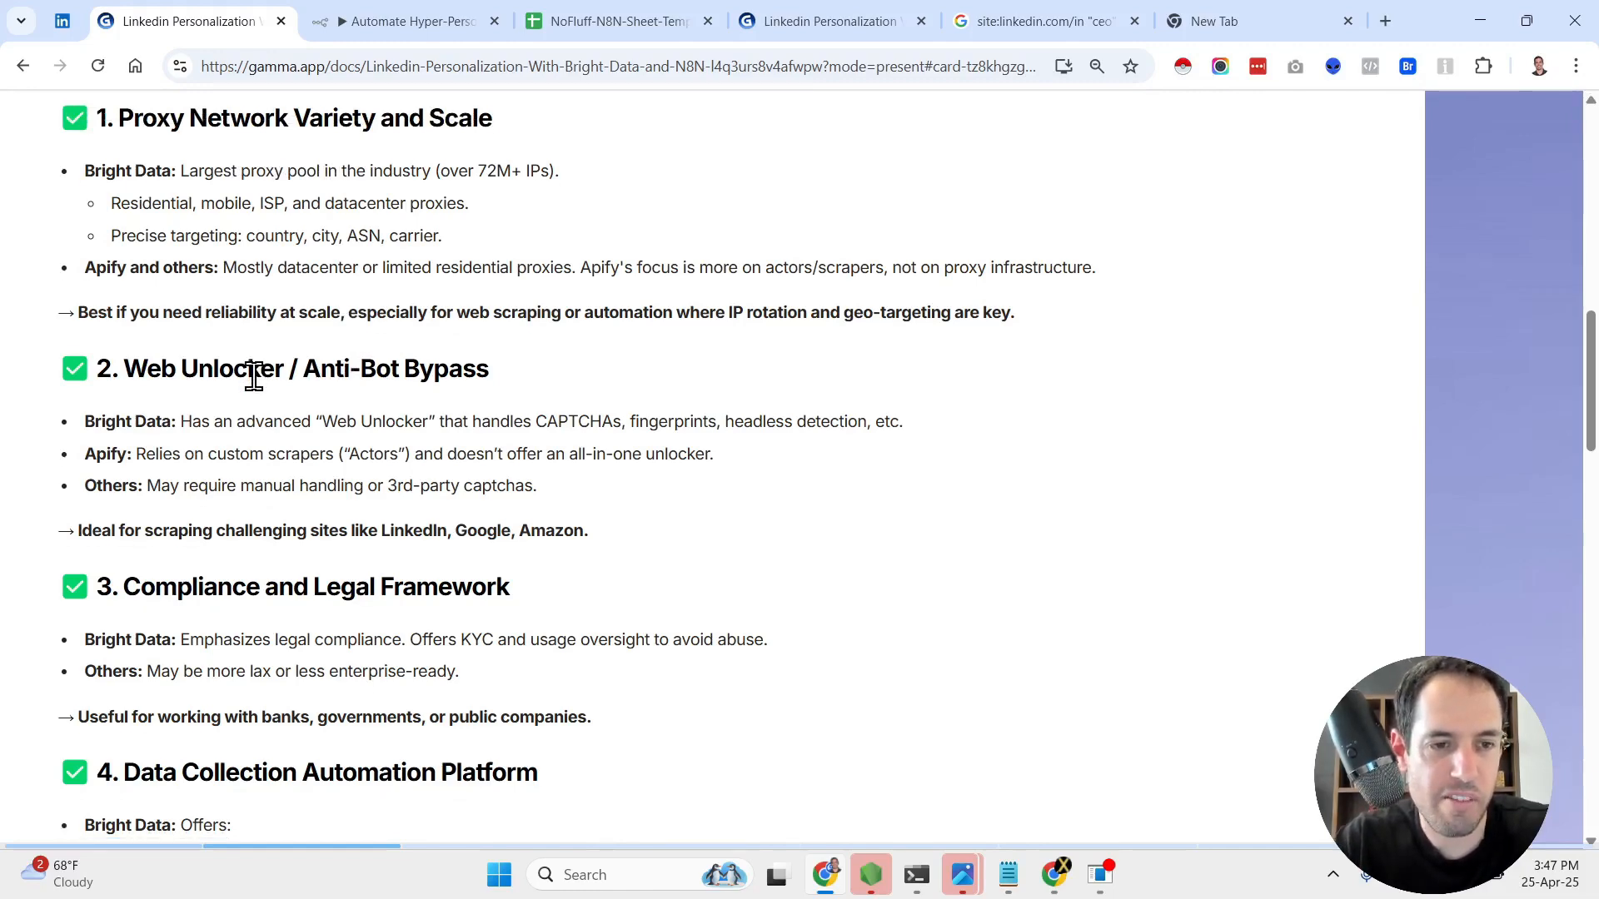
pyautogui.scroll(-5, 253, 377)
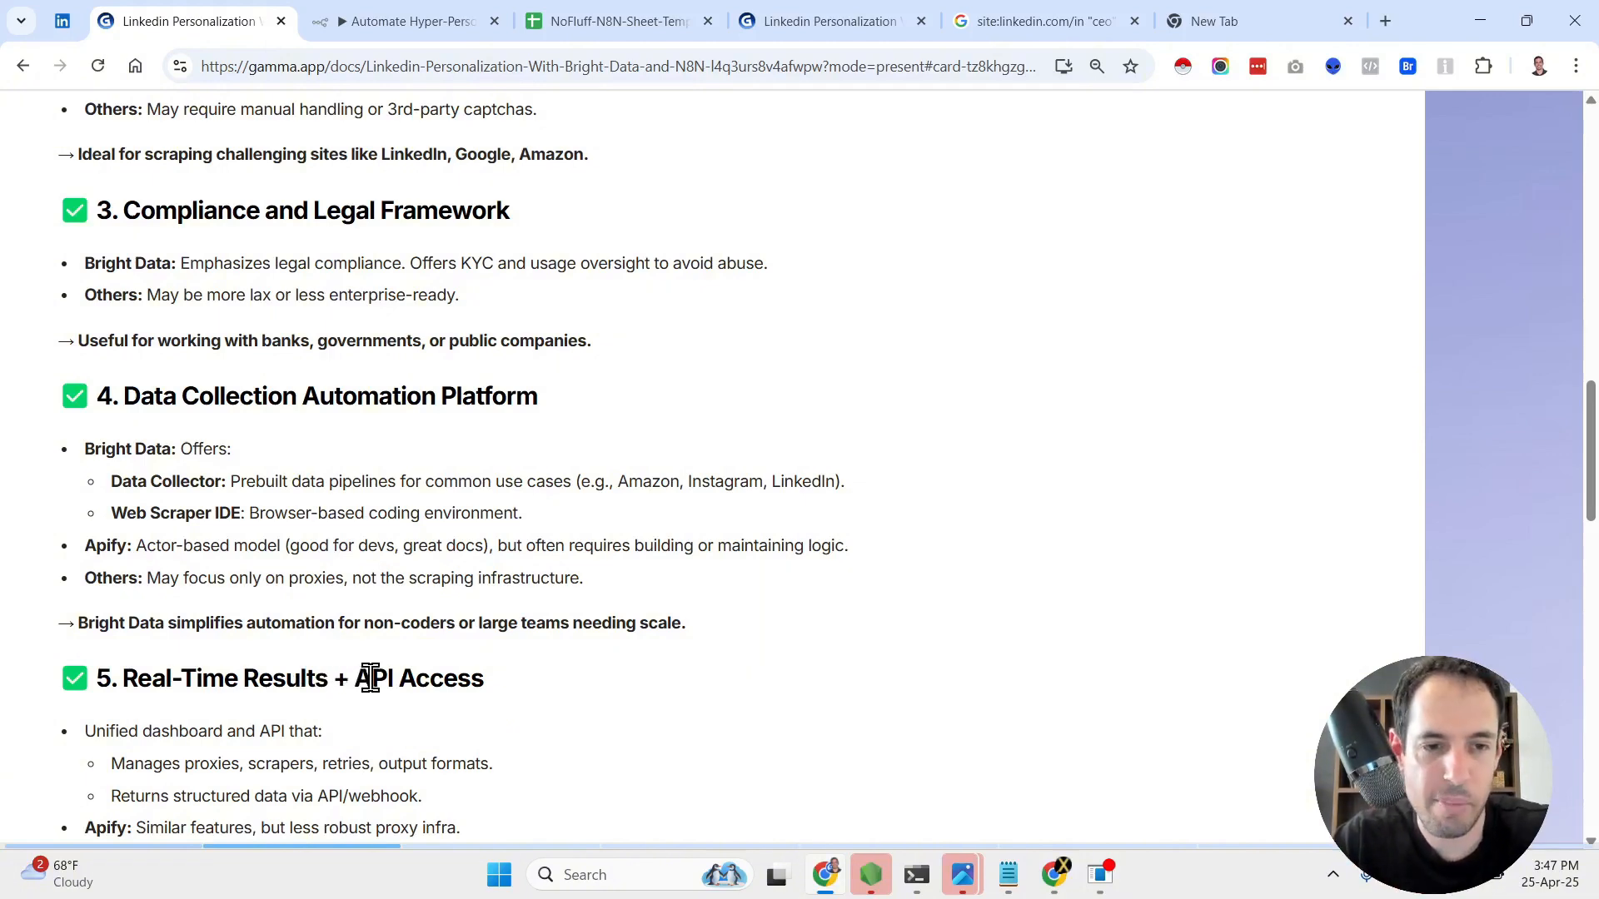
pyautogui.scroll(-3, 458, 679)
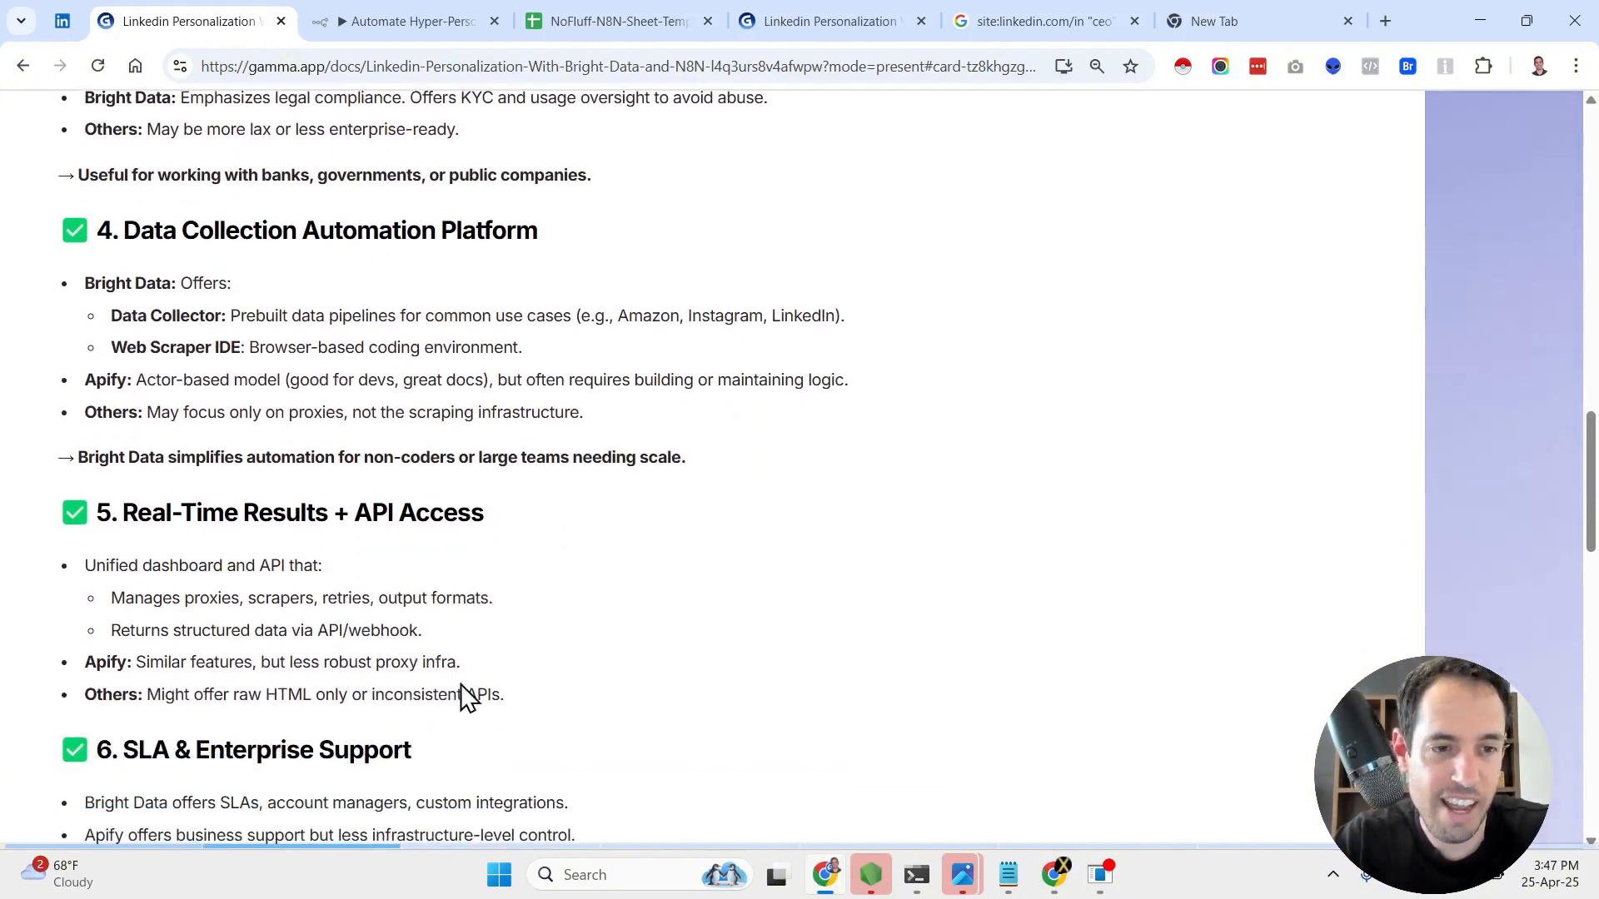
pyautogui.scroll(-3, 460, 685)
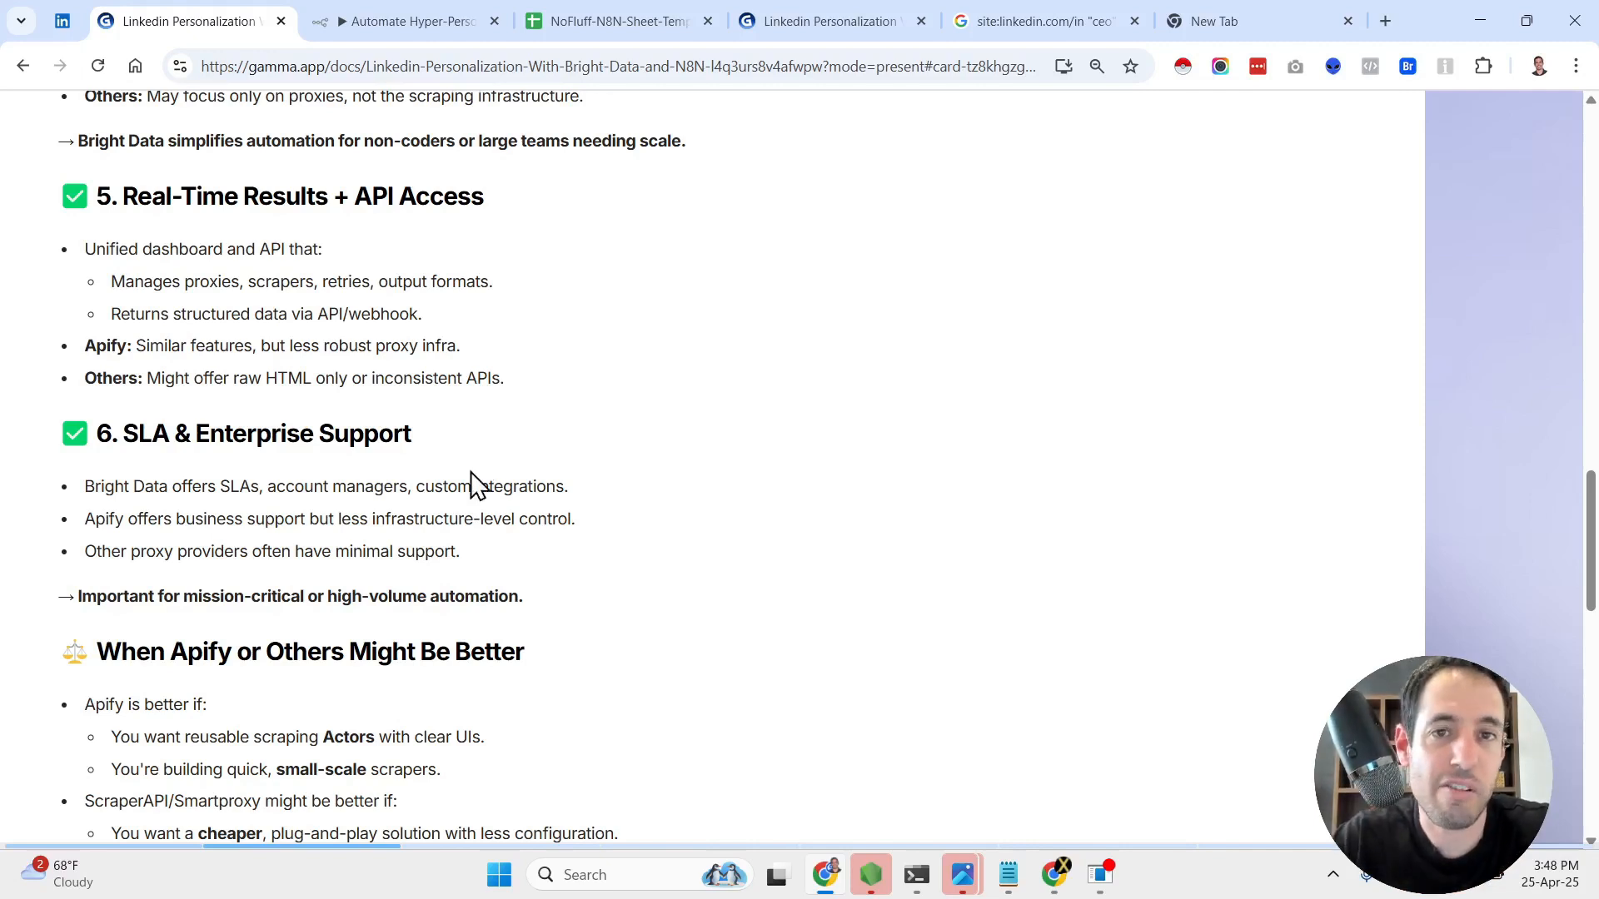
pyautogui.click(806, 29)
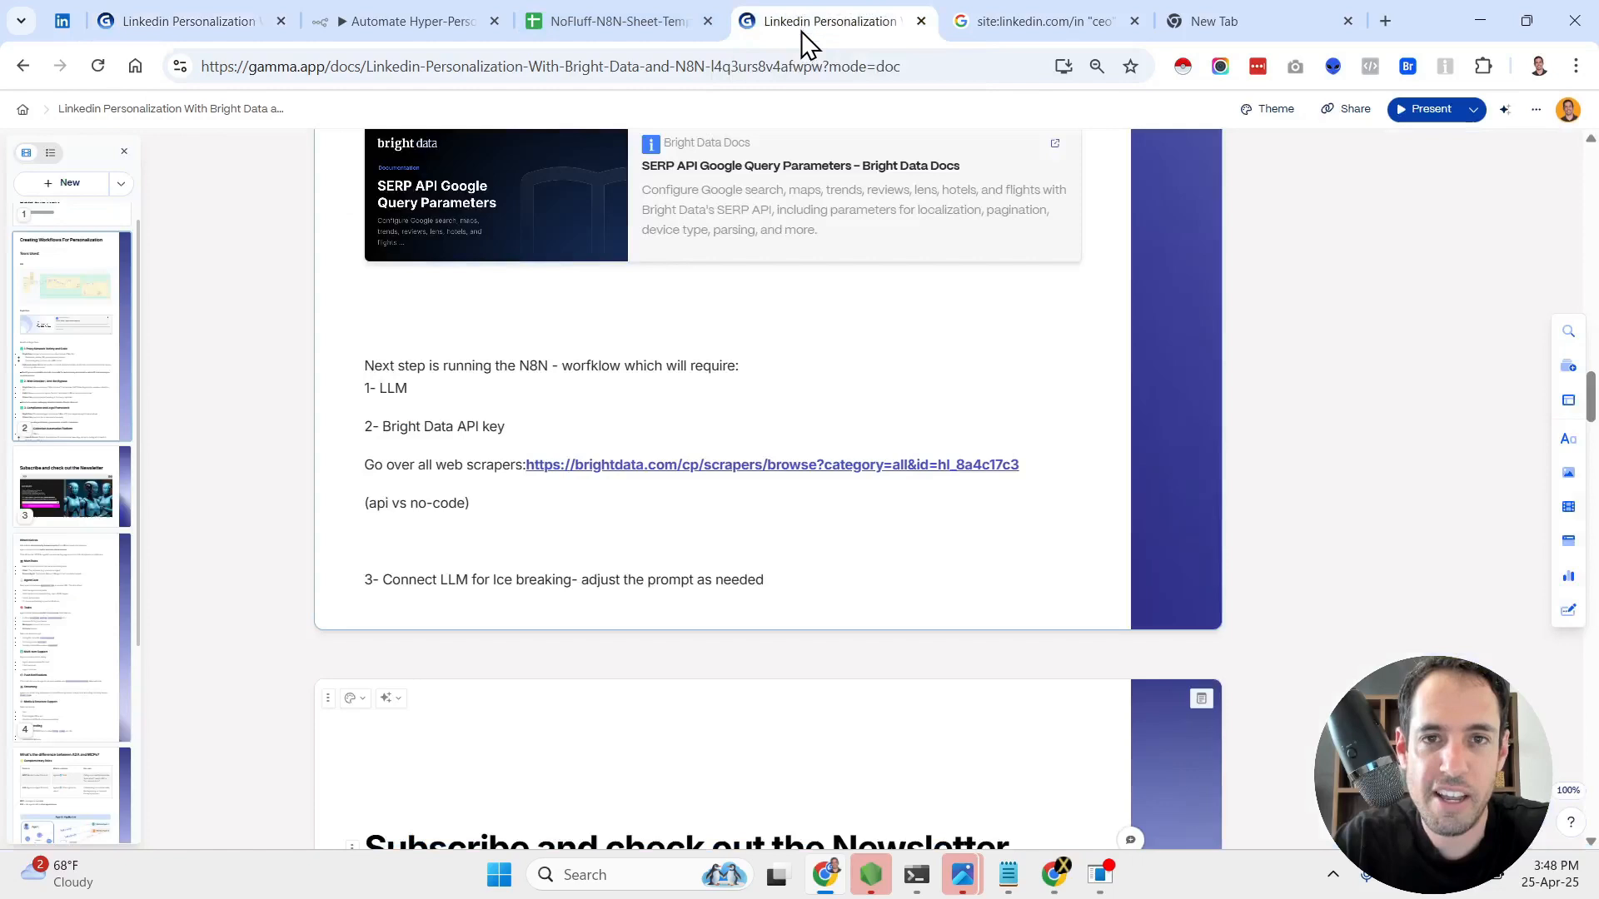
# - Return to Bright Data, open LinkedIn people profiles - collect by URL as a No-Code Scraper and add a blank url input
pyautogui.click(1054, 881)
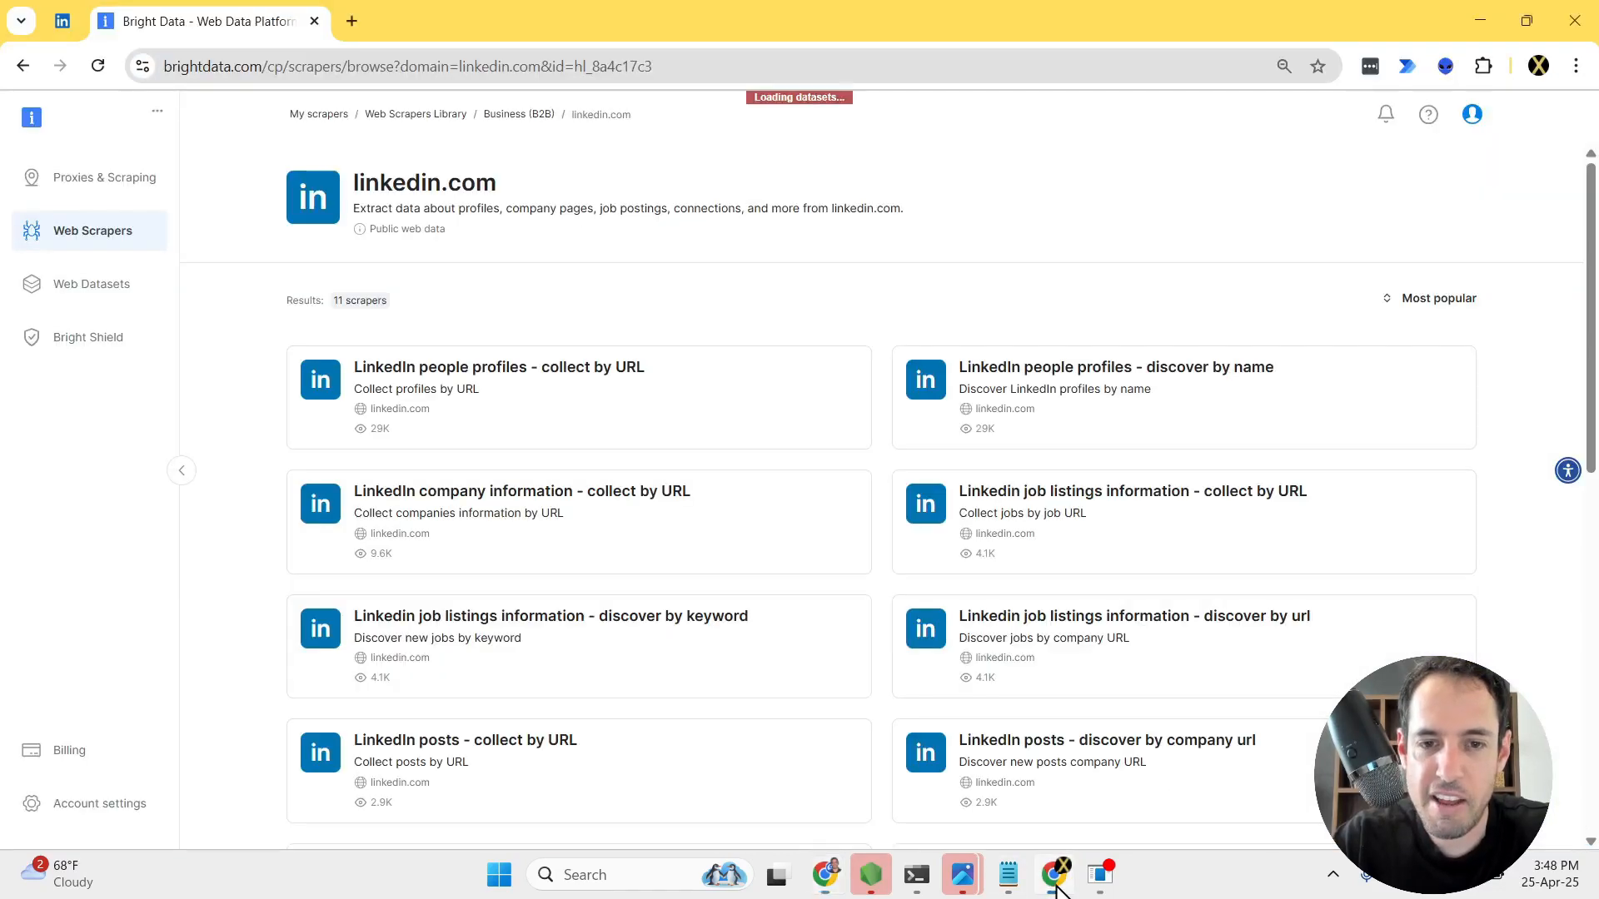
pyautogui.click(591, 392)
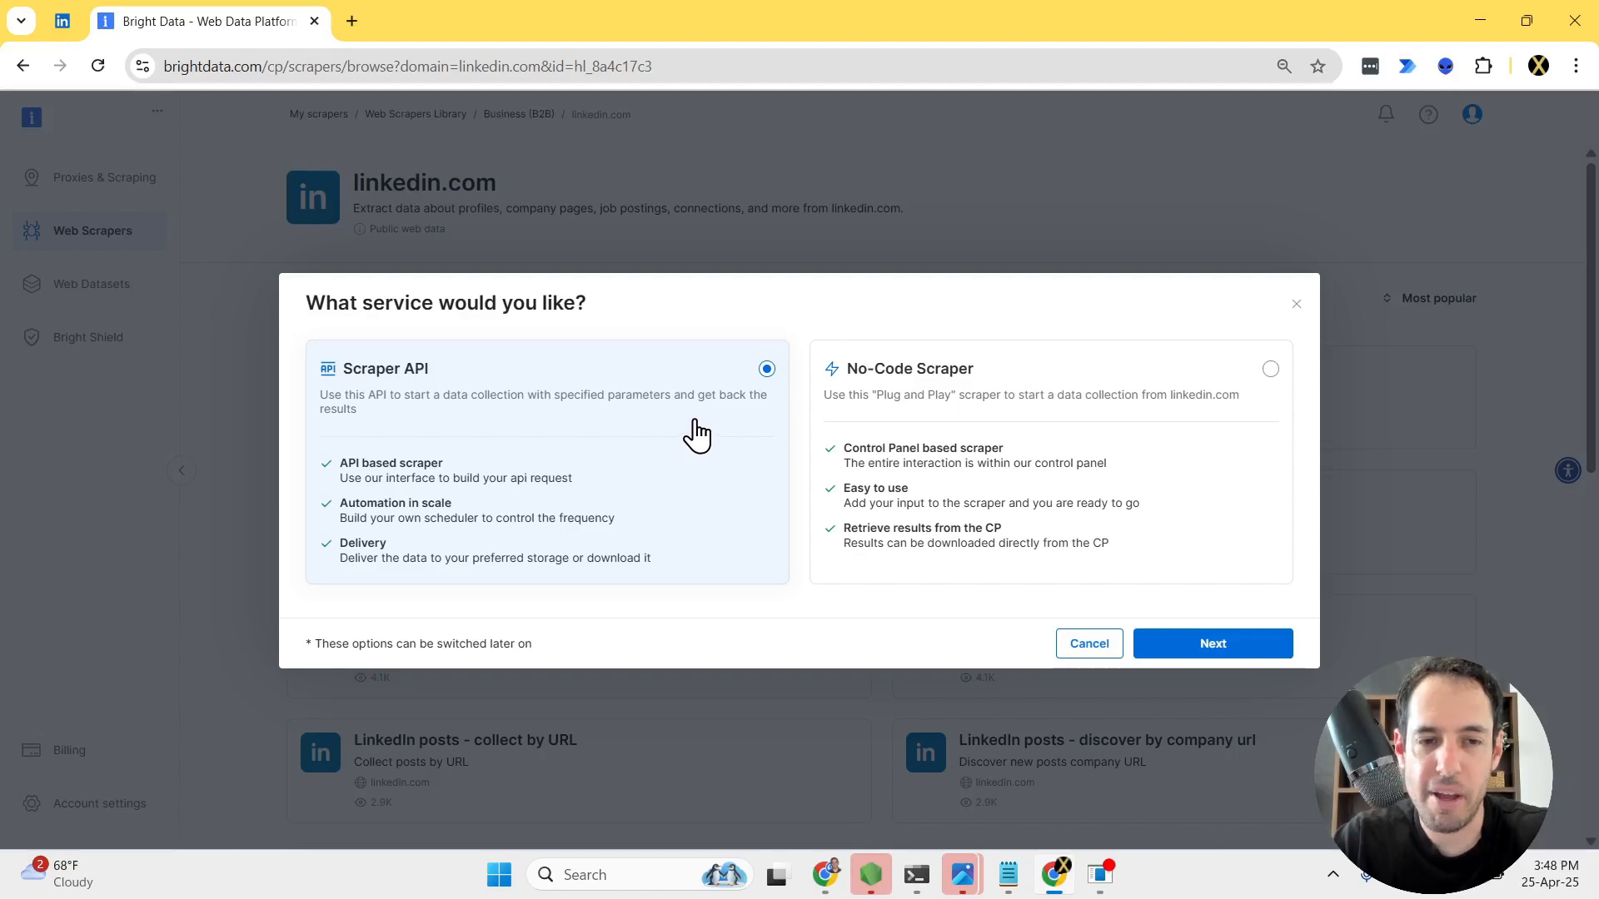
pyautogui.click(954, 401)
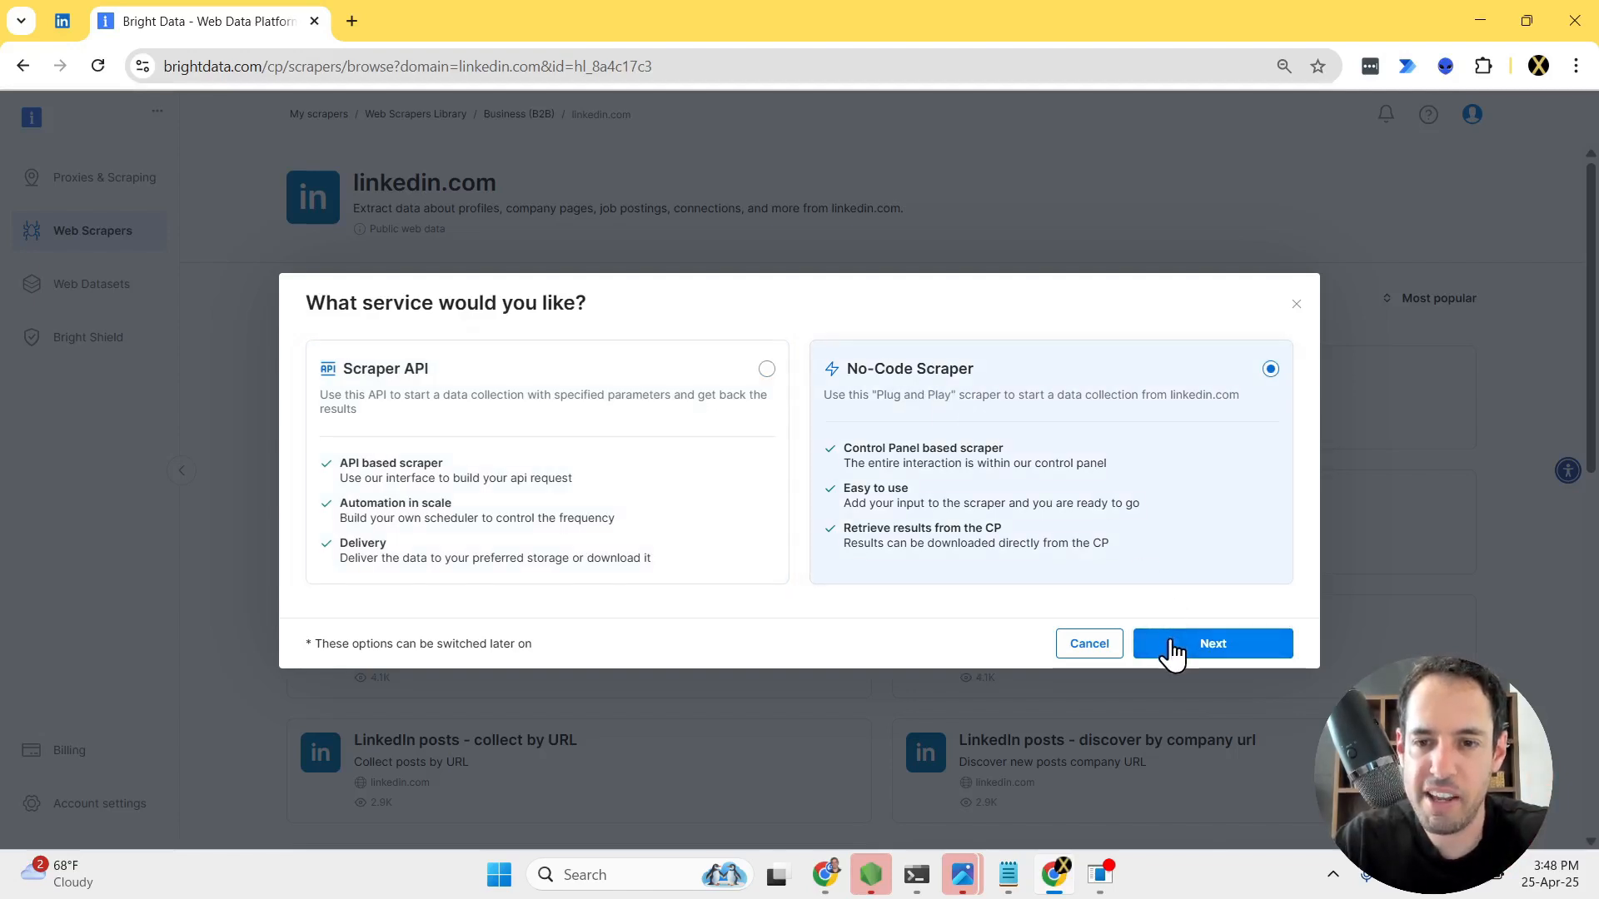
pyautogui.click(1171, 646)
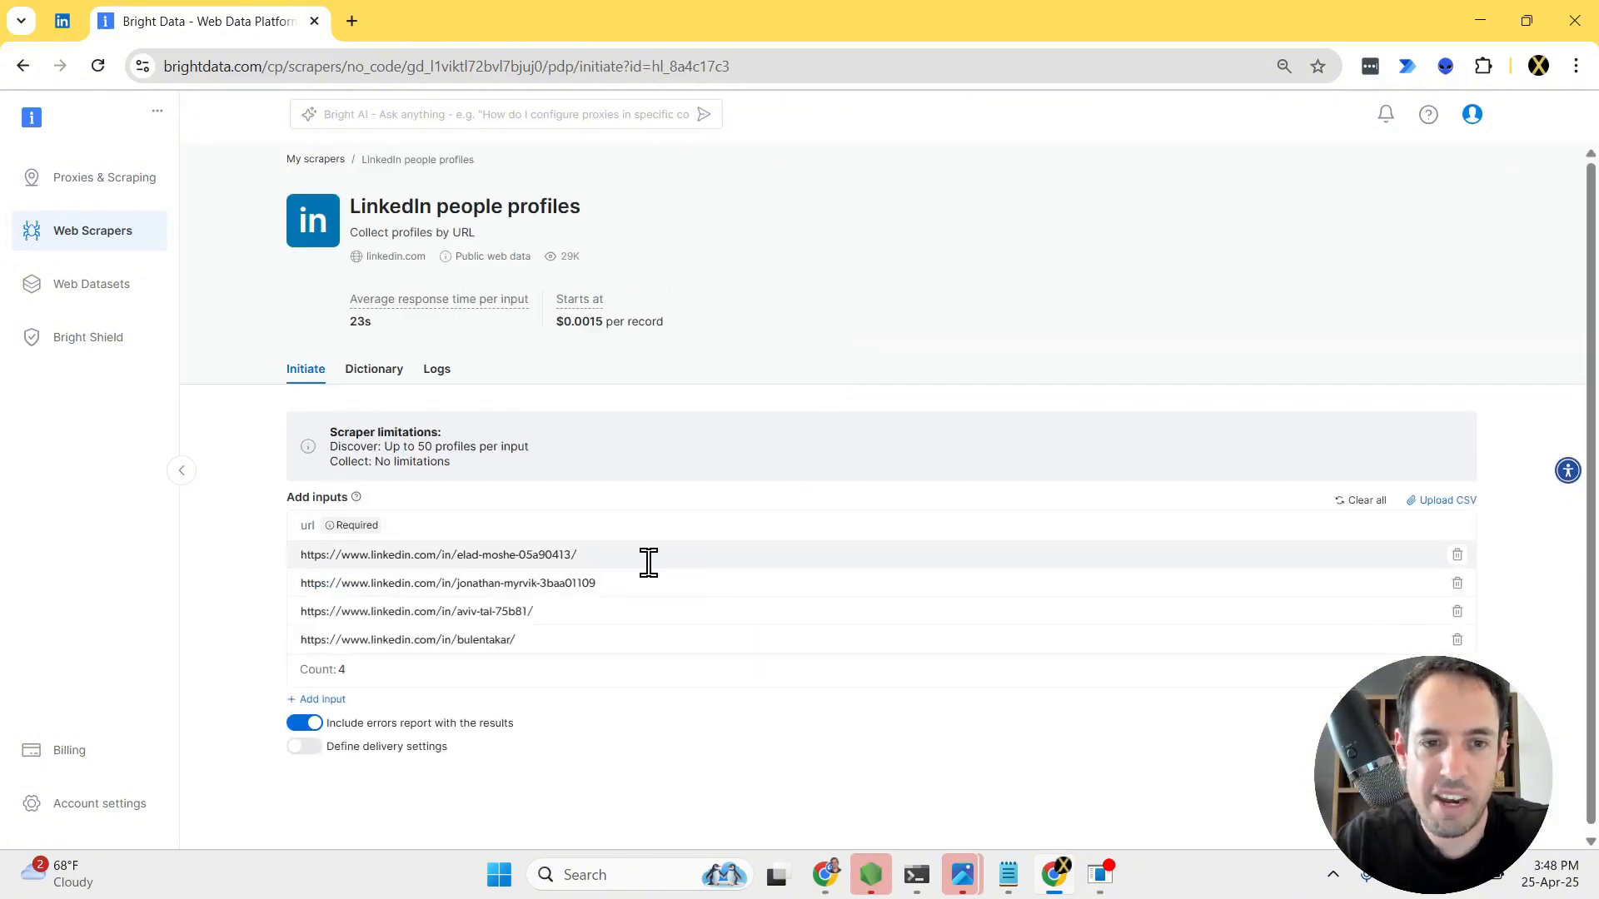
pyautogui.click(322, 700)
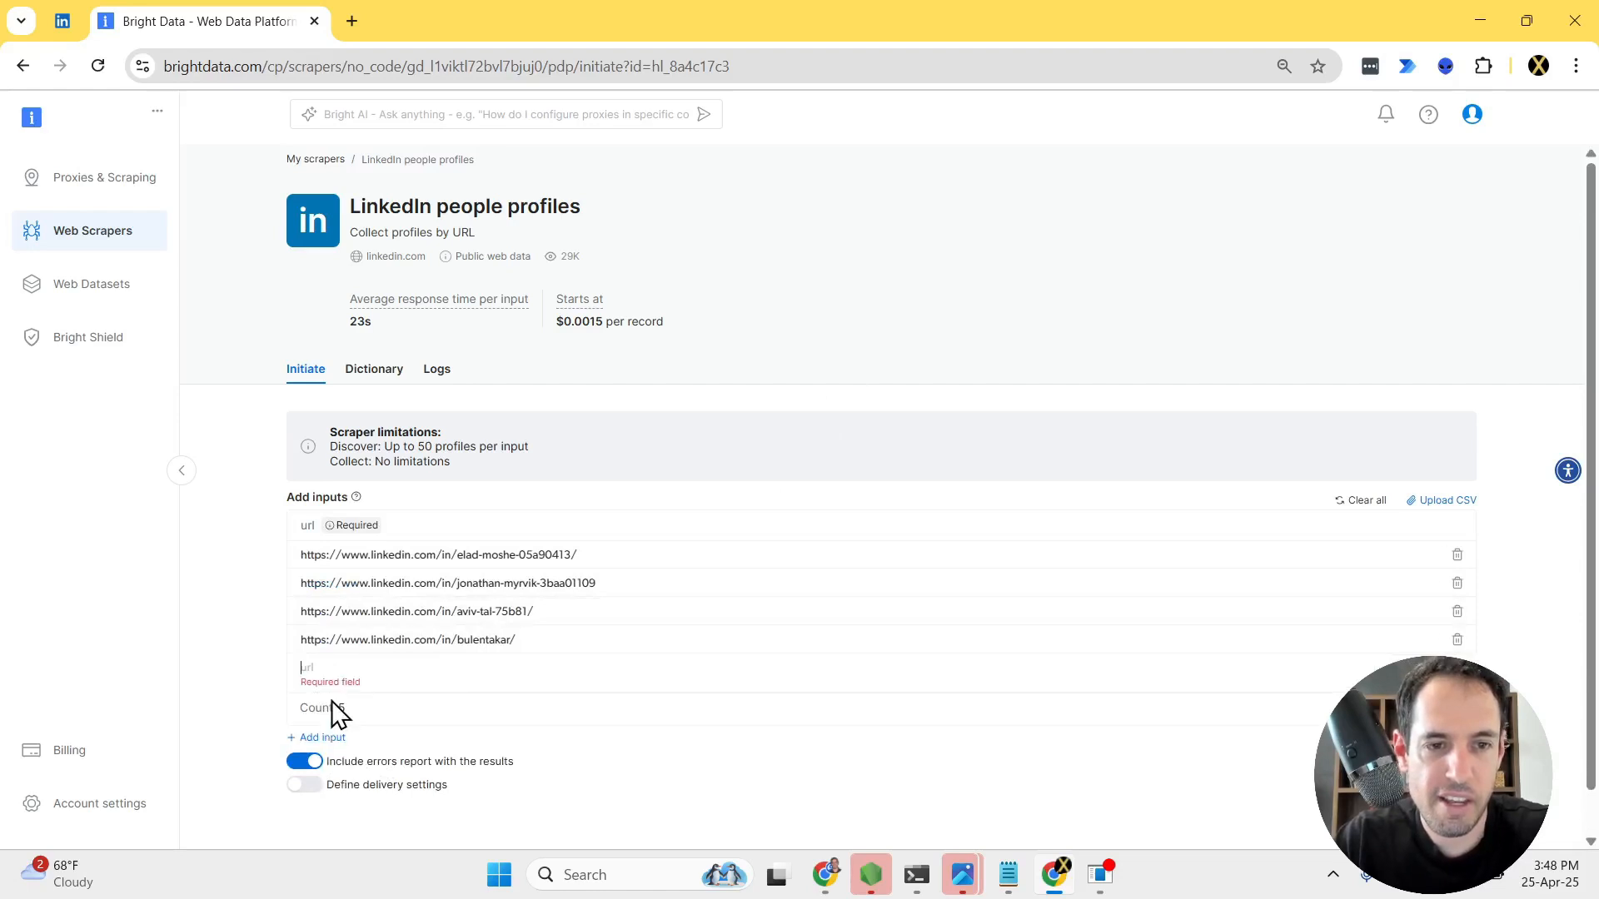
# - Go back to the linkedin.com scrapers in the library and open LinkedIn people profiles - collect by URL as a Scraper API
pyautogui.click(333, 161)
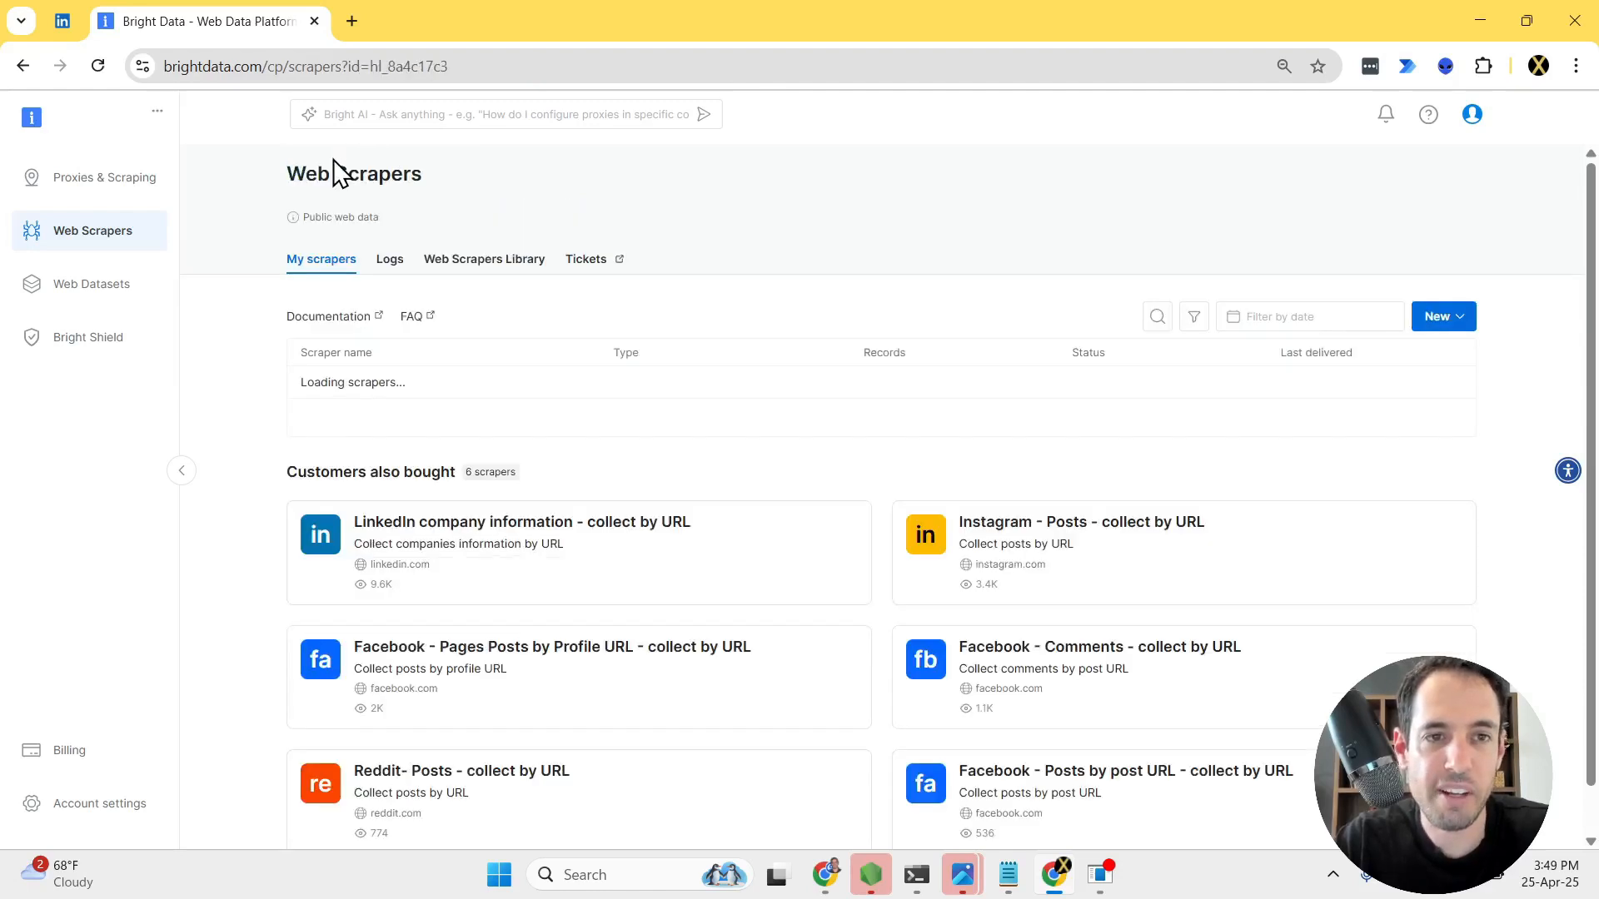
pyautogui.click(456, 268)
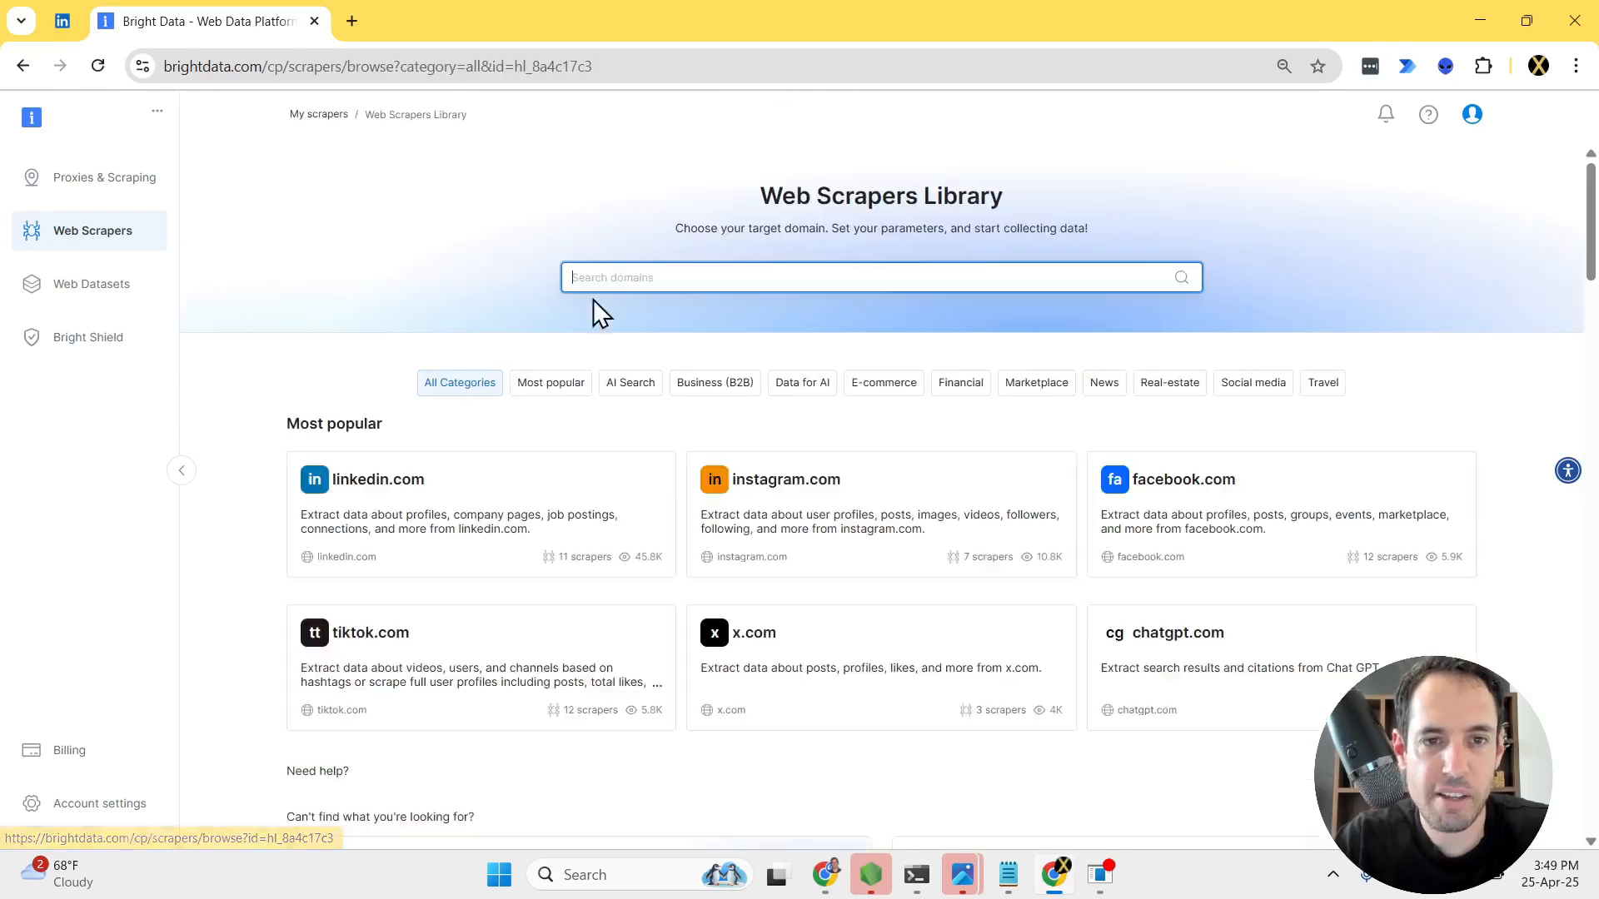
pyautogui.click(387, 491)
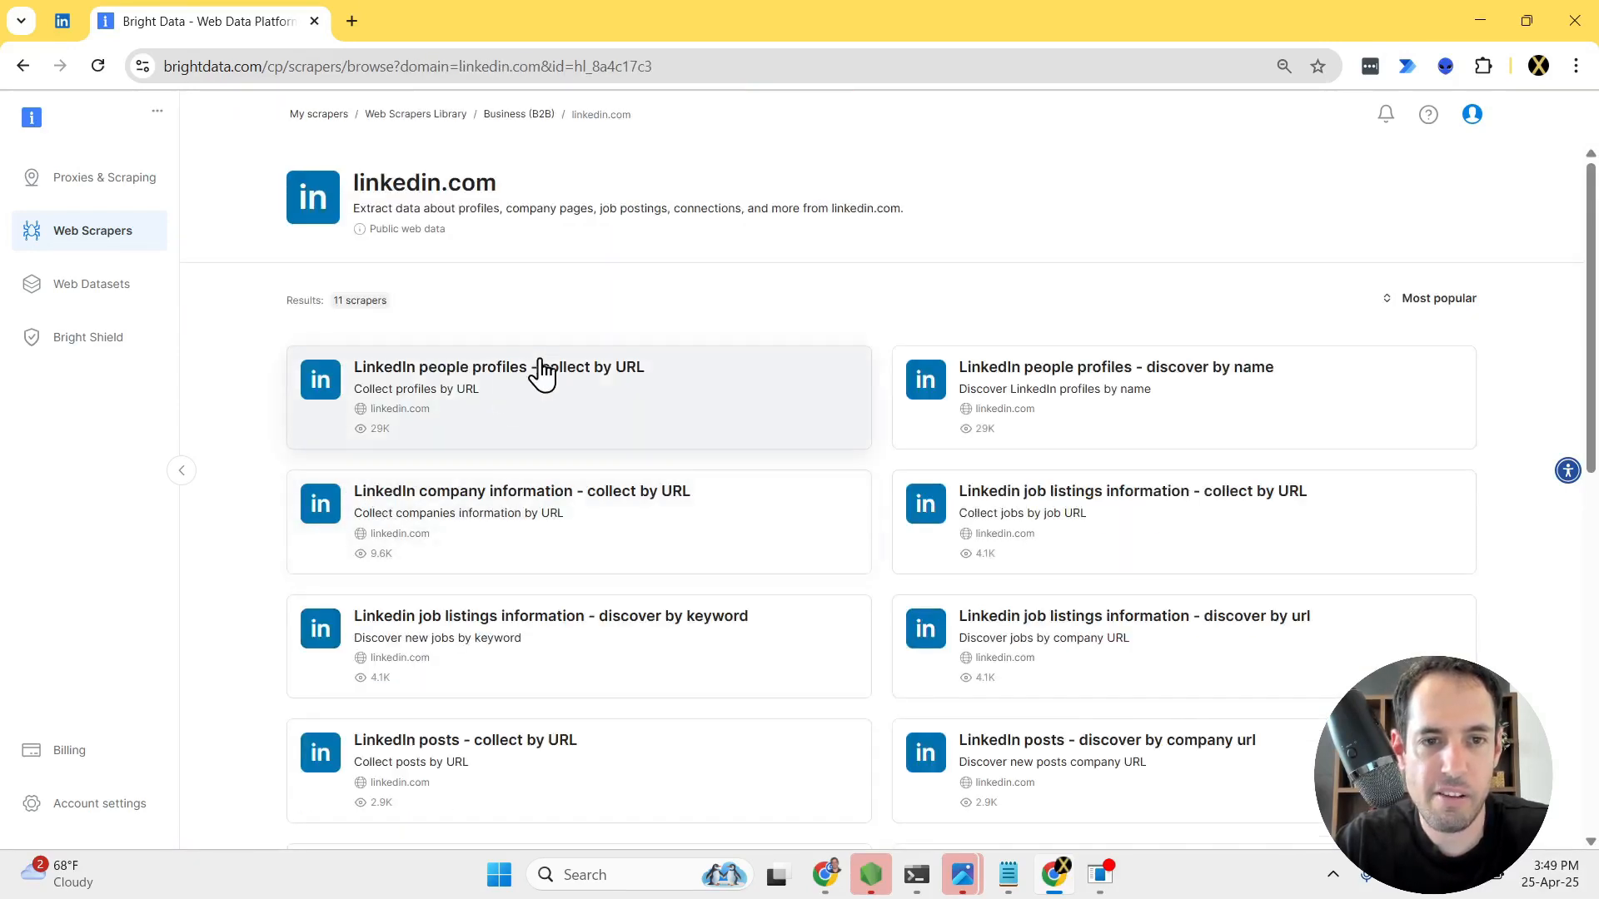
pyautogui.click(547, 372)
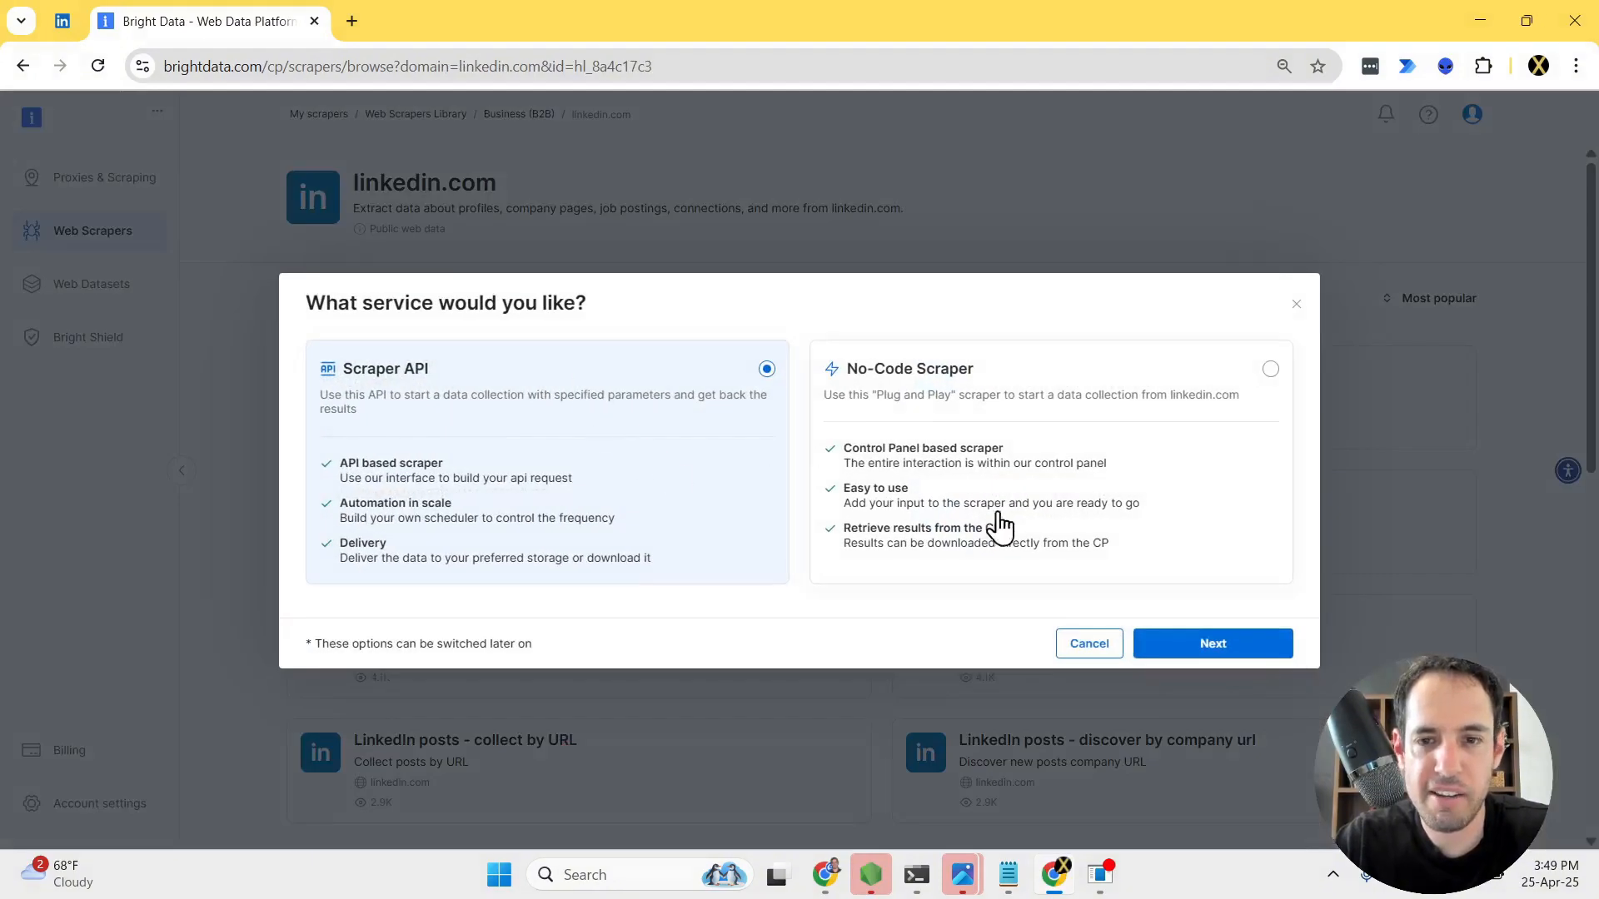
pyautogui.click(1167, 644)
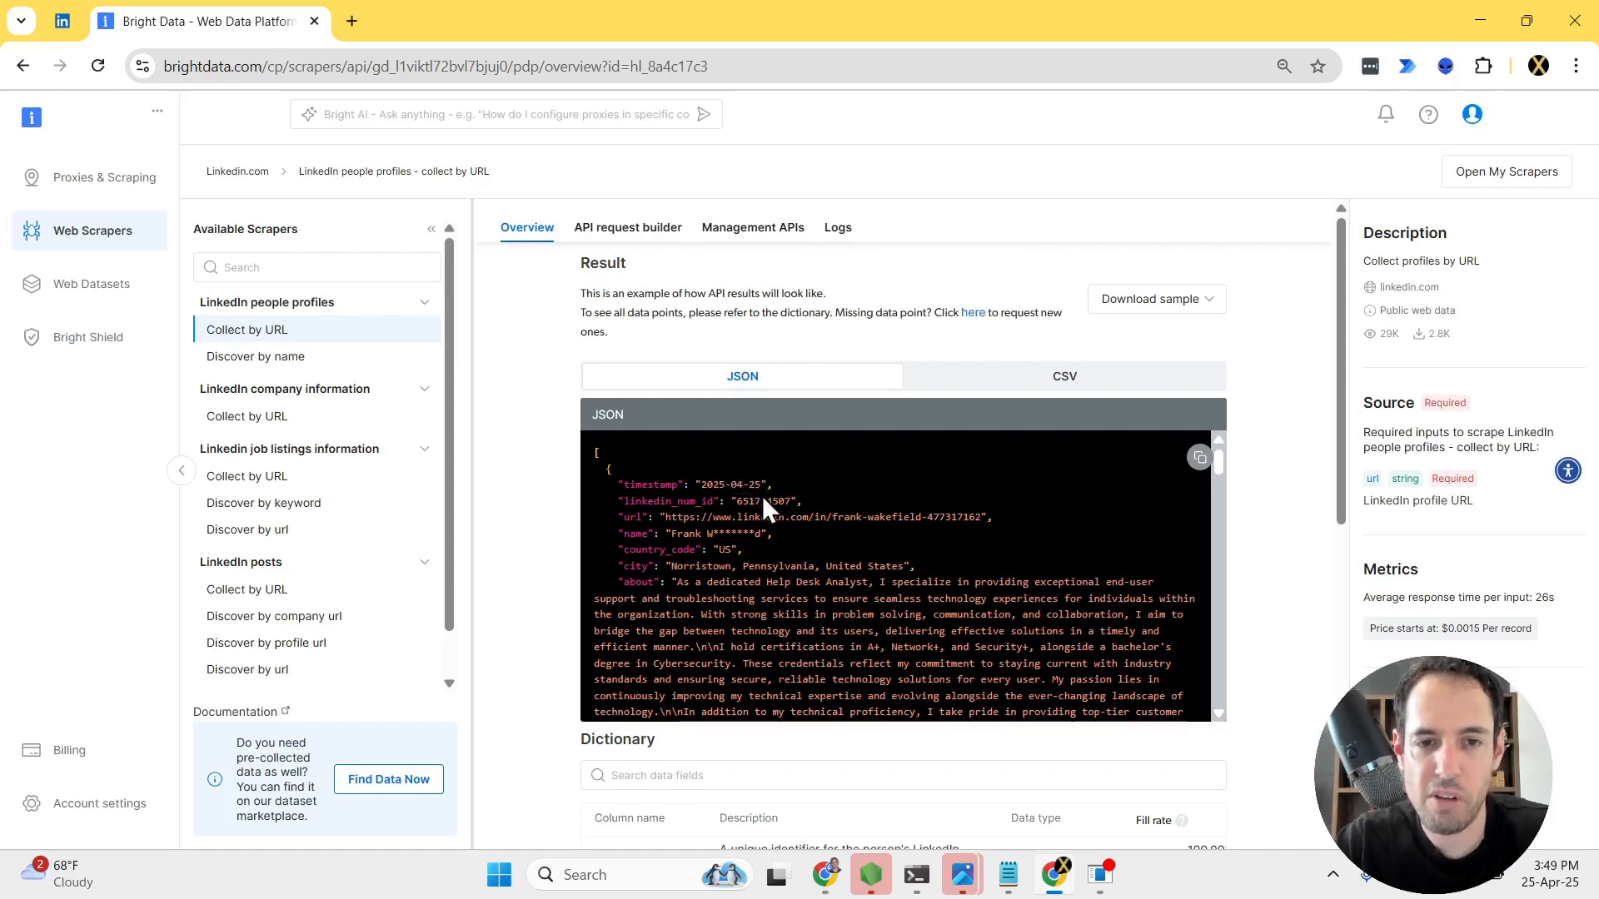
# - Examine the scraper's Dictionary of data fields and show more fields per page
pyautogui.scroll(-5, 542, 636)
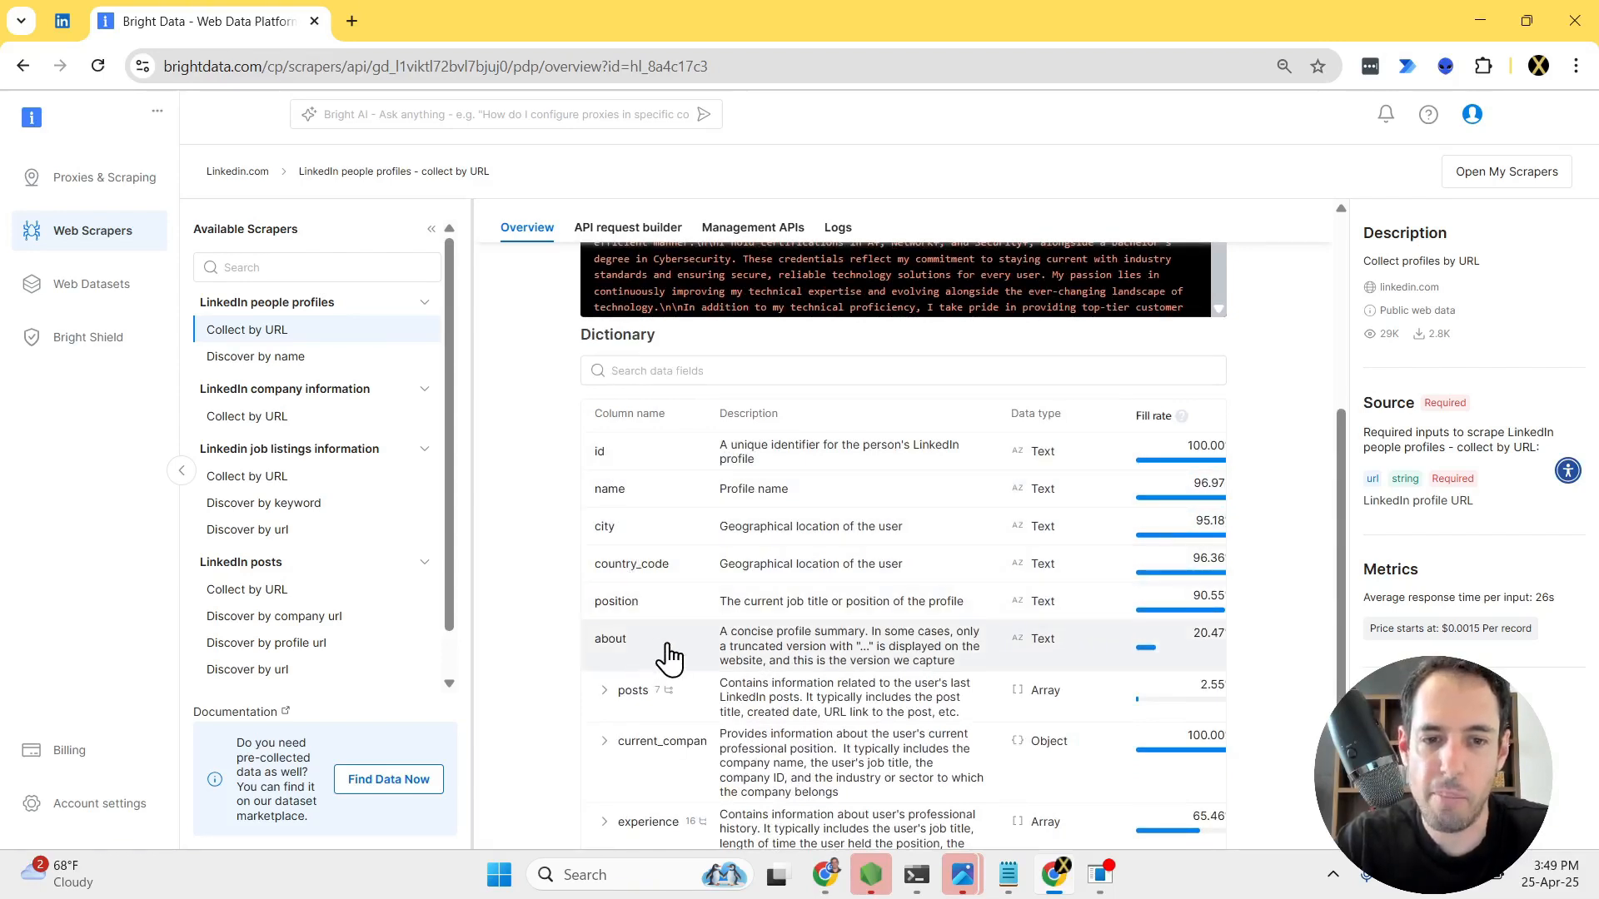
pyautogui.scroll(-1, 673, 714)
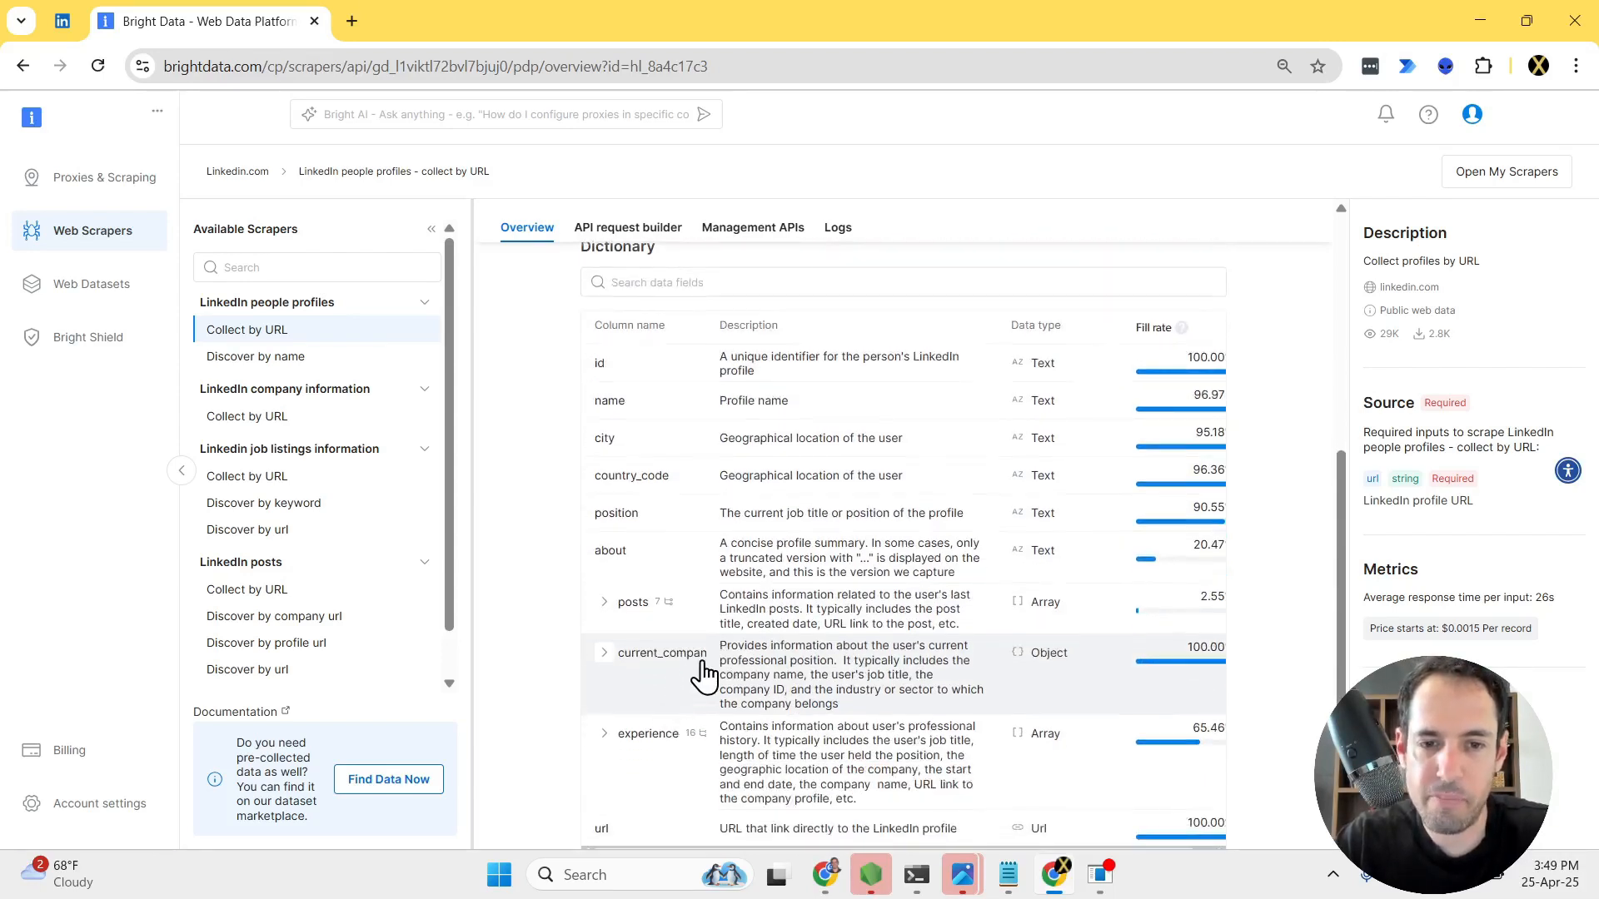
pyautogui.scroll(-2, 703, 674)
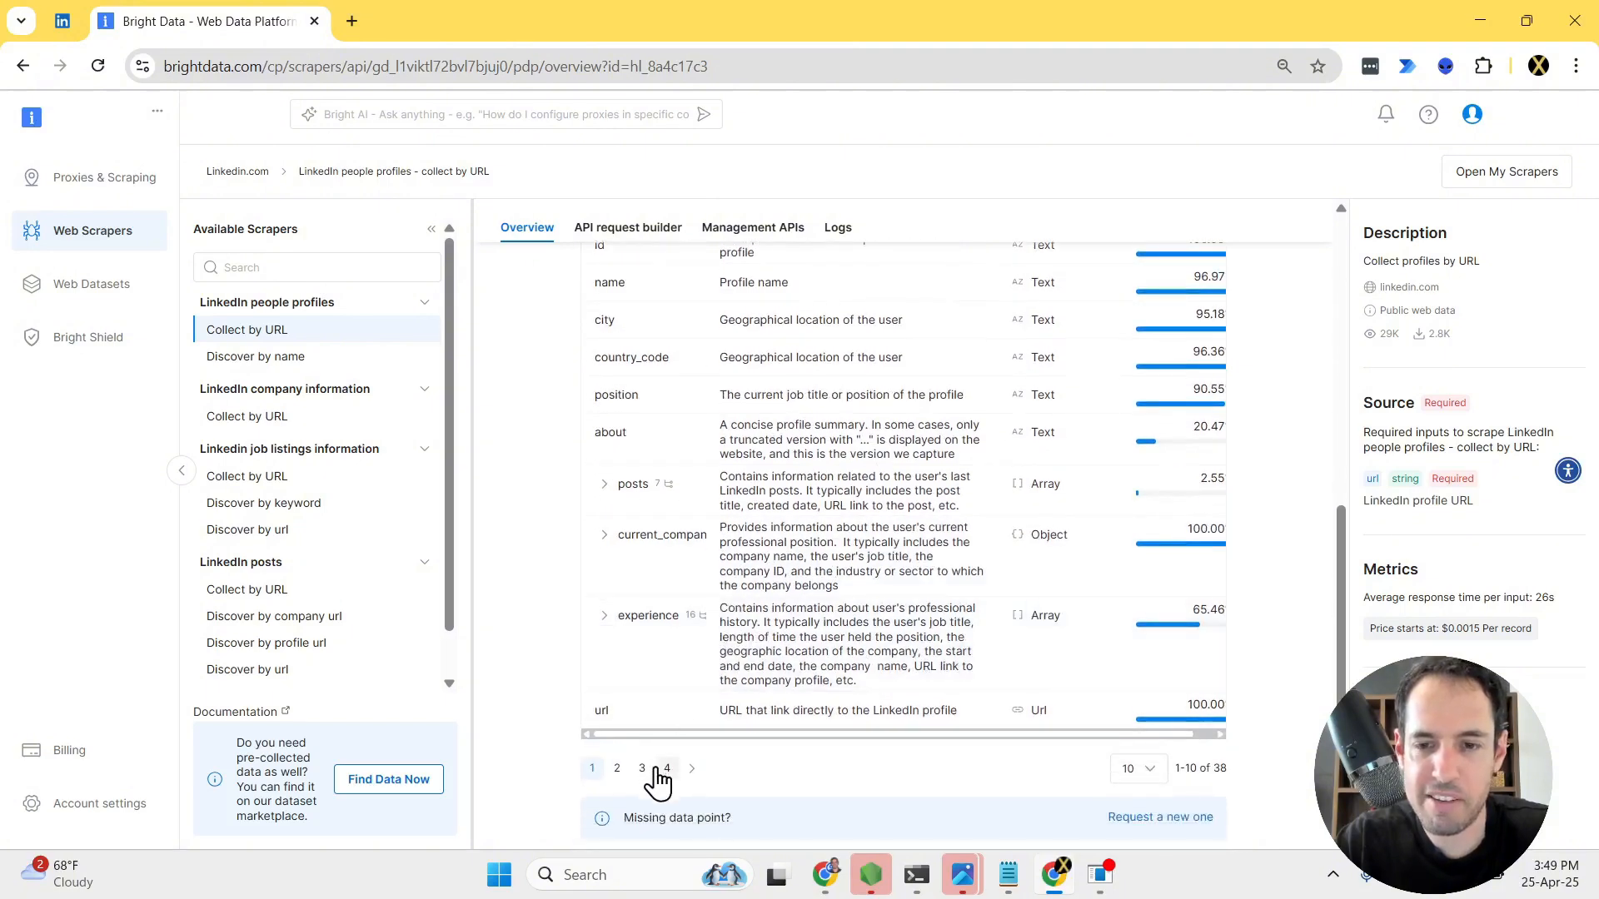
pyautogui.click(1140, 756)
pyautogui.click(1152, 732)
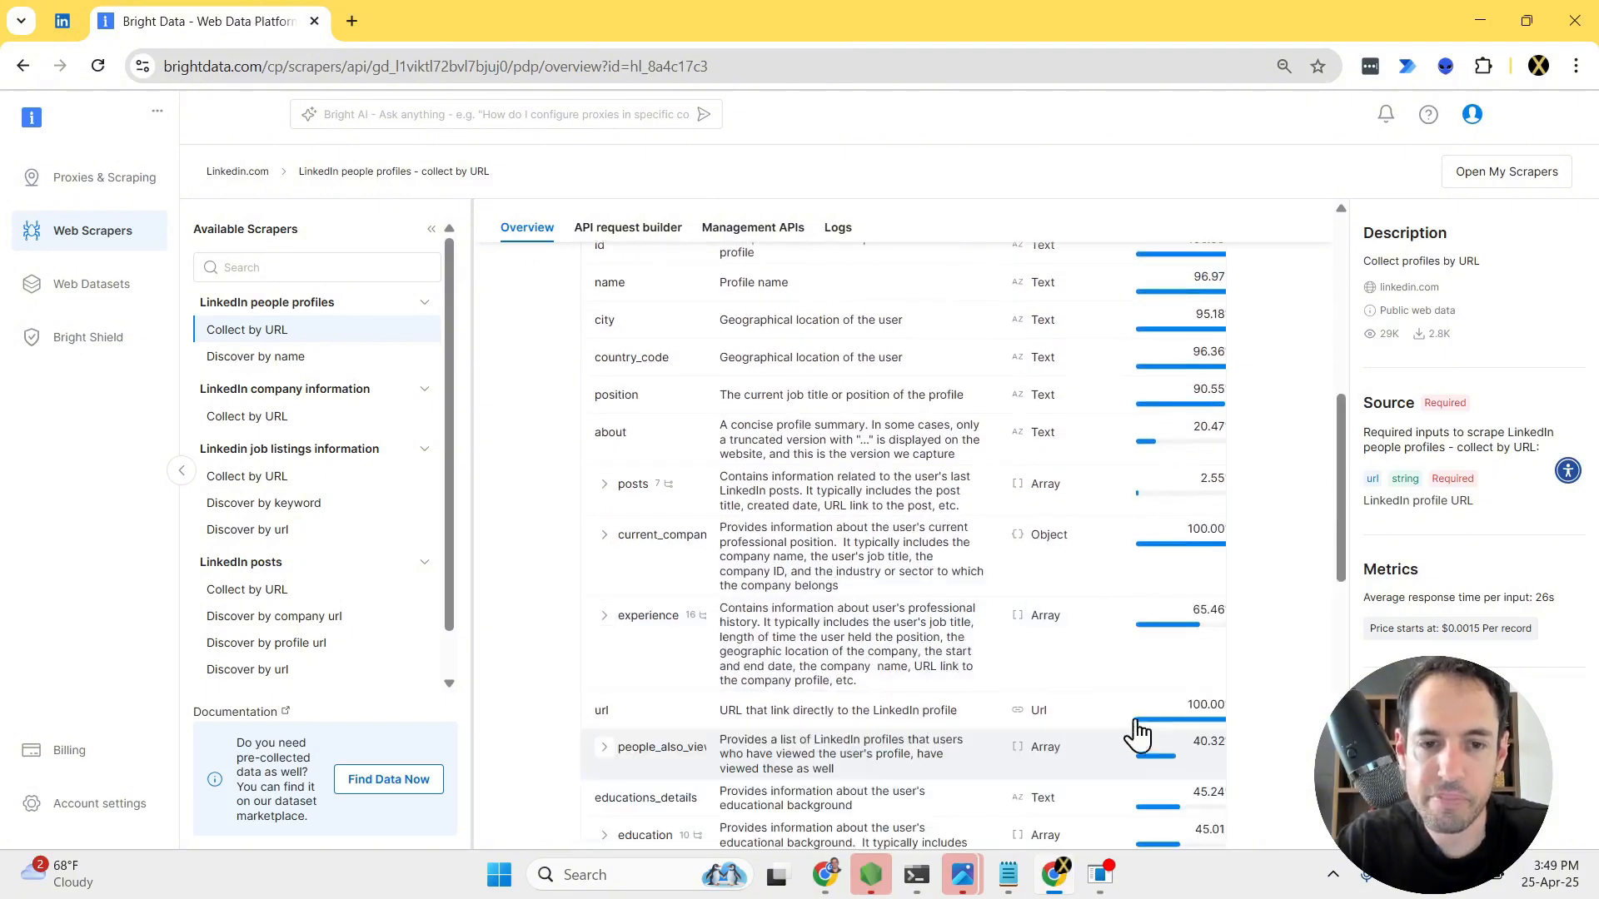
# - Read the remaining Dictionary fields of the LinkedIn people profiles scraper, including page 2, and go back to the sample JSON result
pyautogui.scroll(-2, 941, 727)
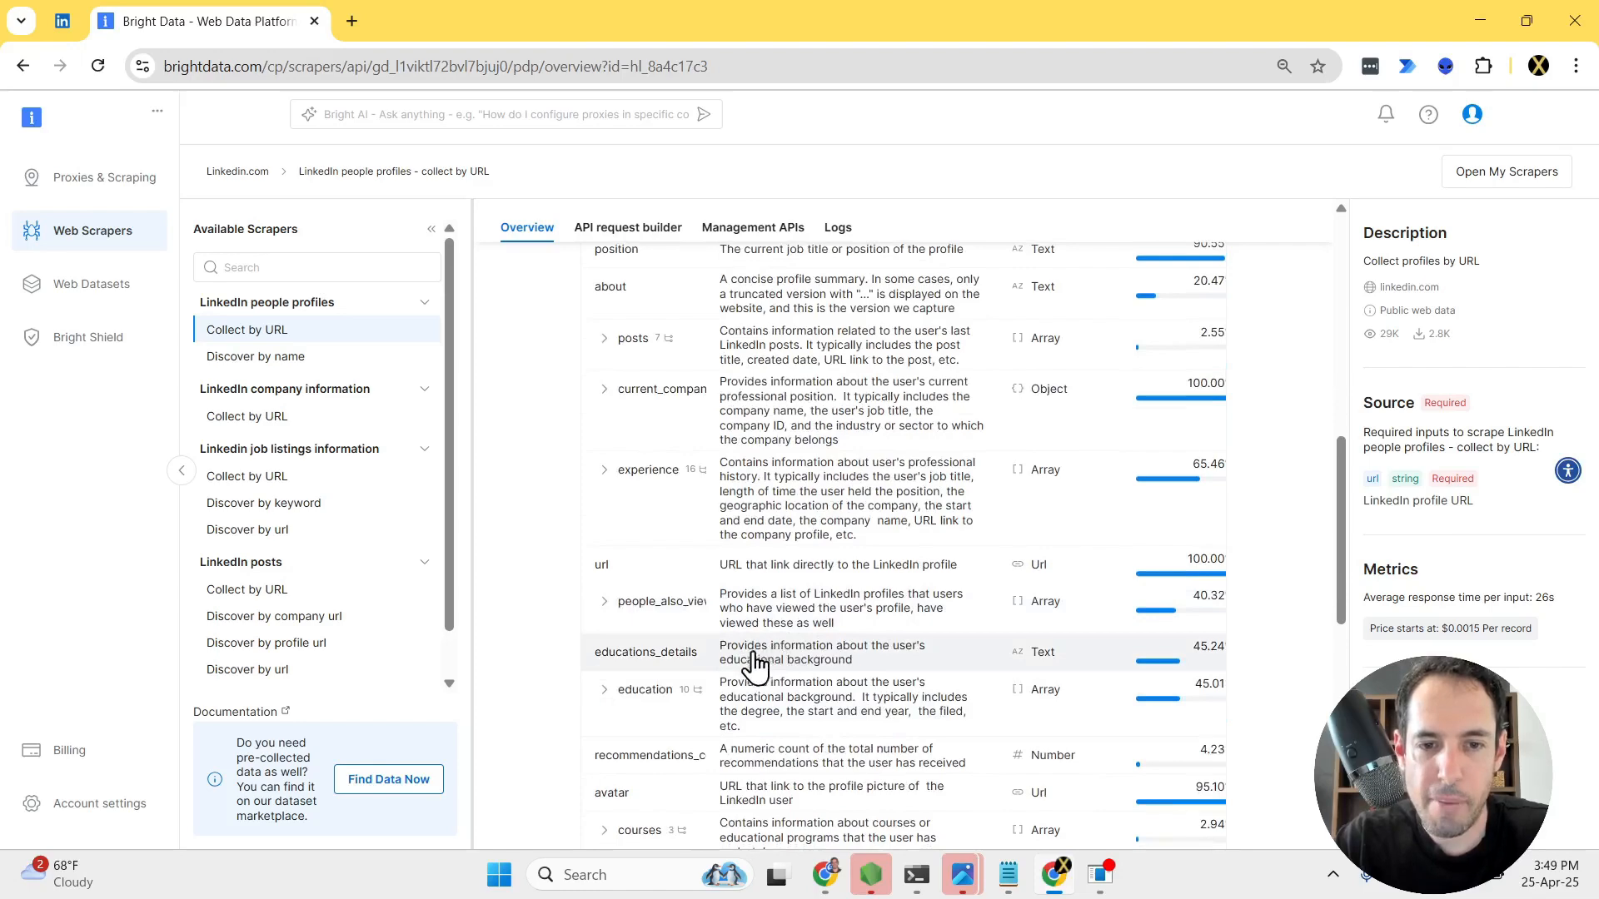
pyautogui.scroll(-1, 741, 662)
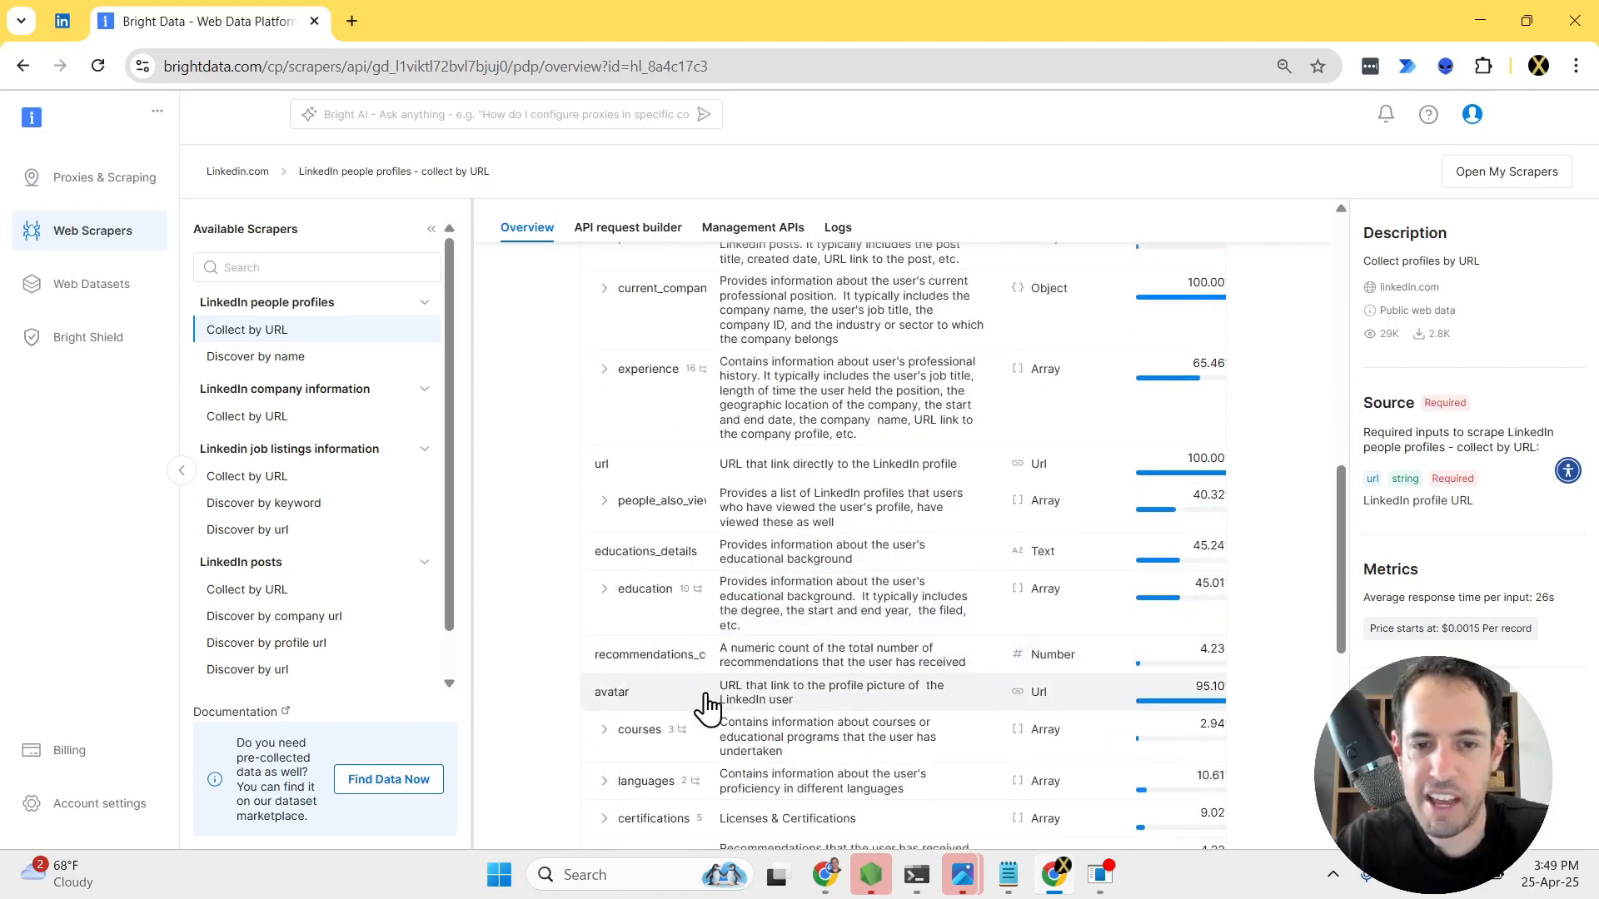
pyautogui.scroll(-1, 698, 676)
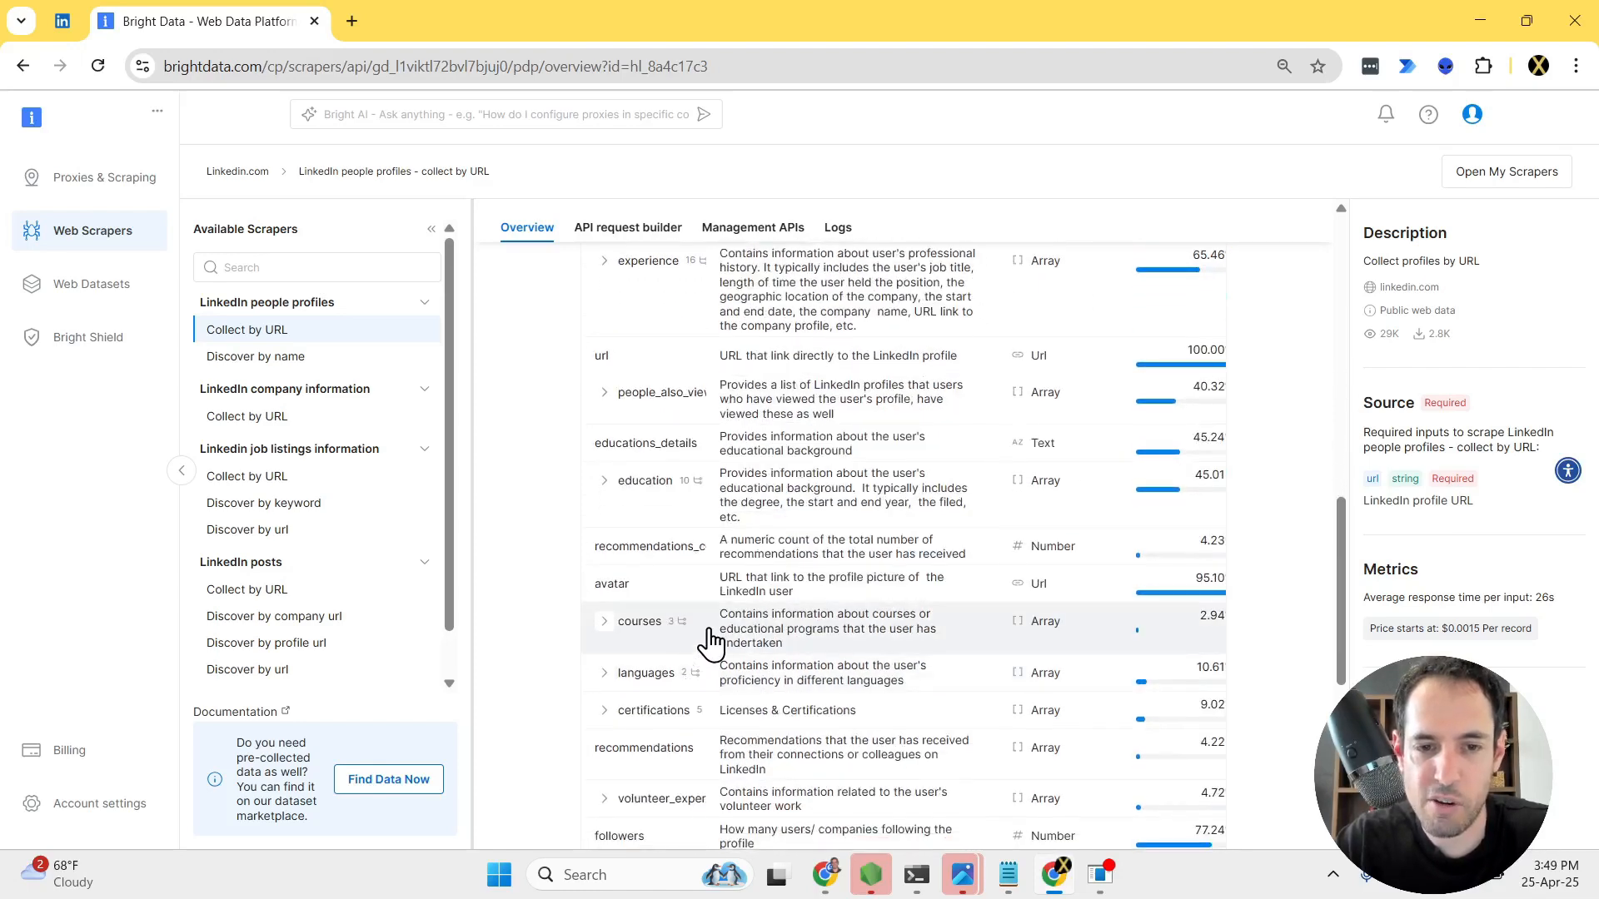
pyautogui.scroll(-1, 700, 752)
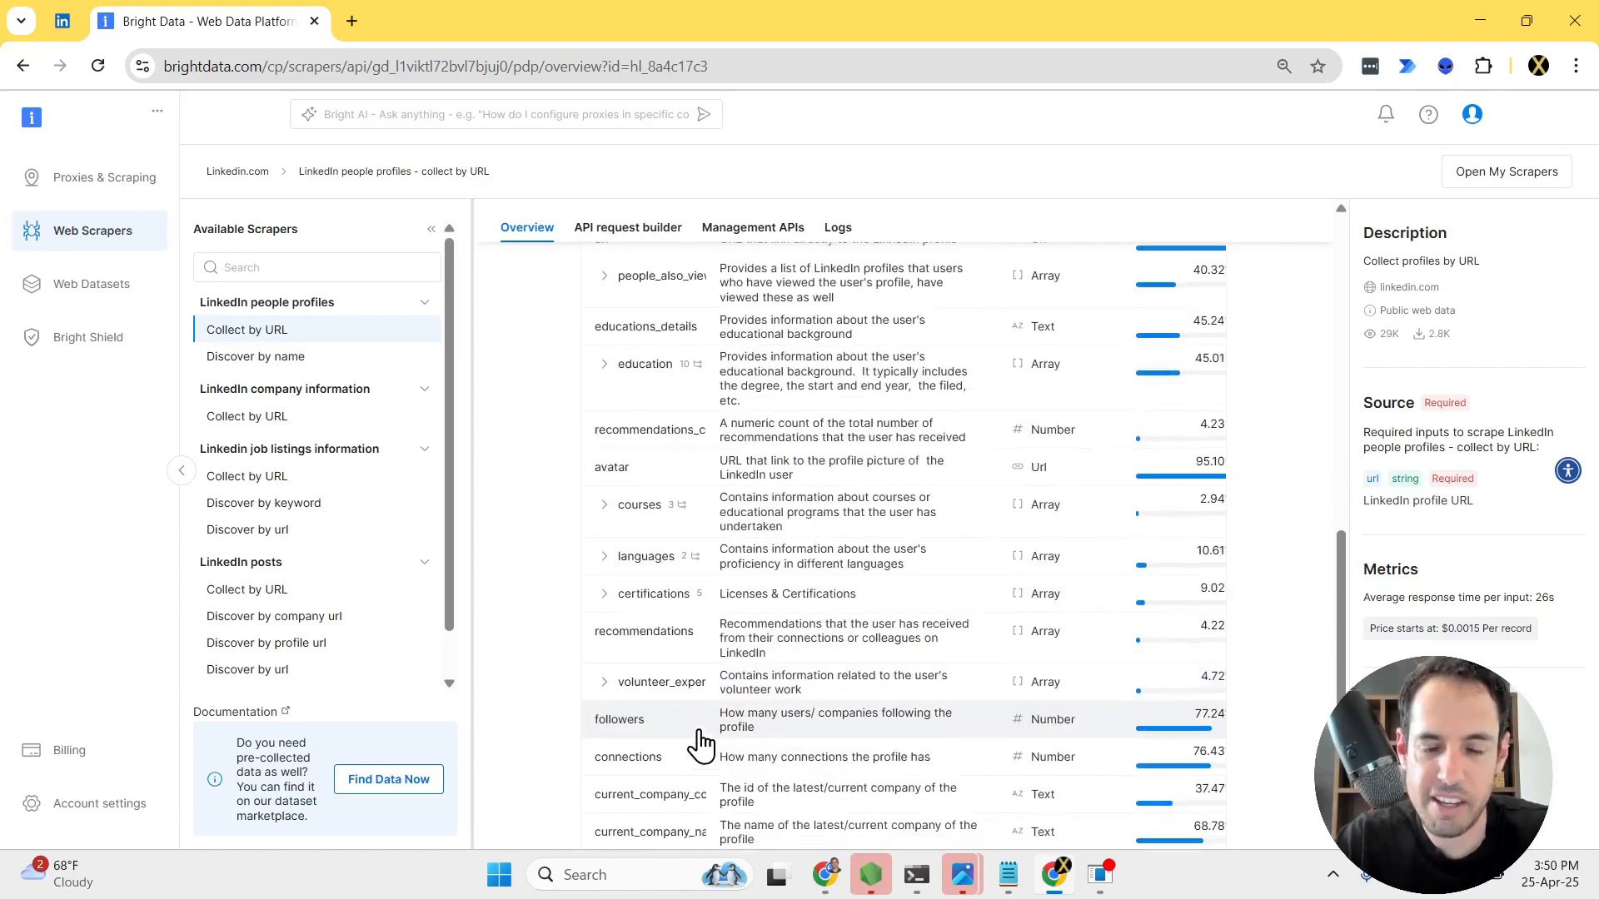
pyautogui.scroll(-3, 691, 787)
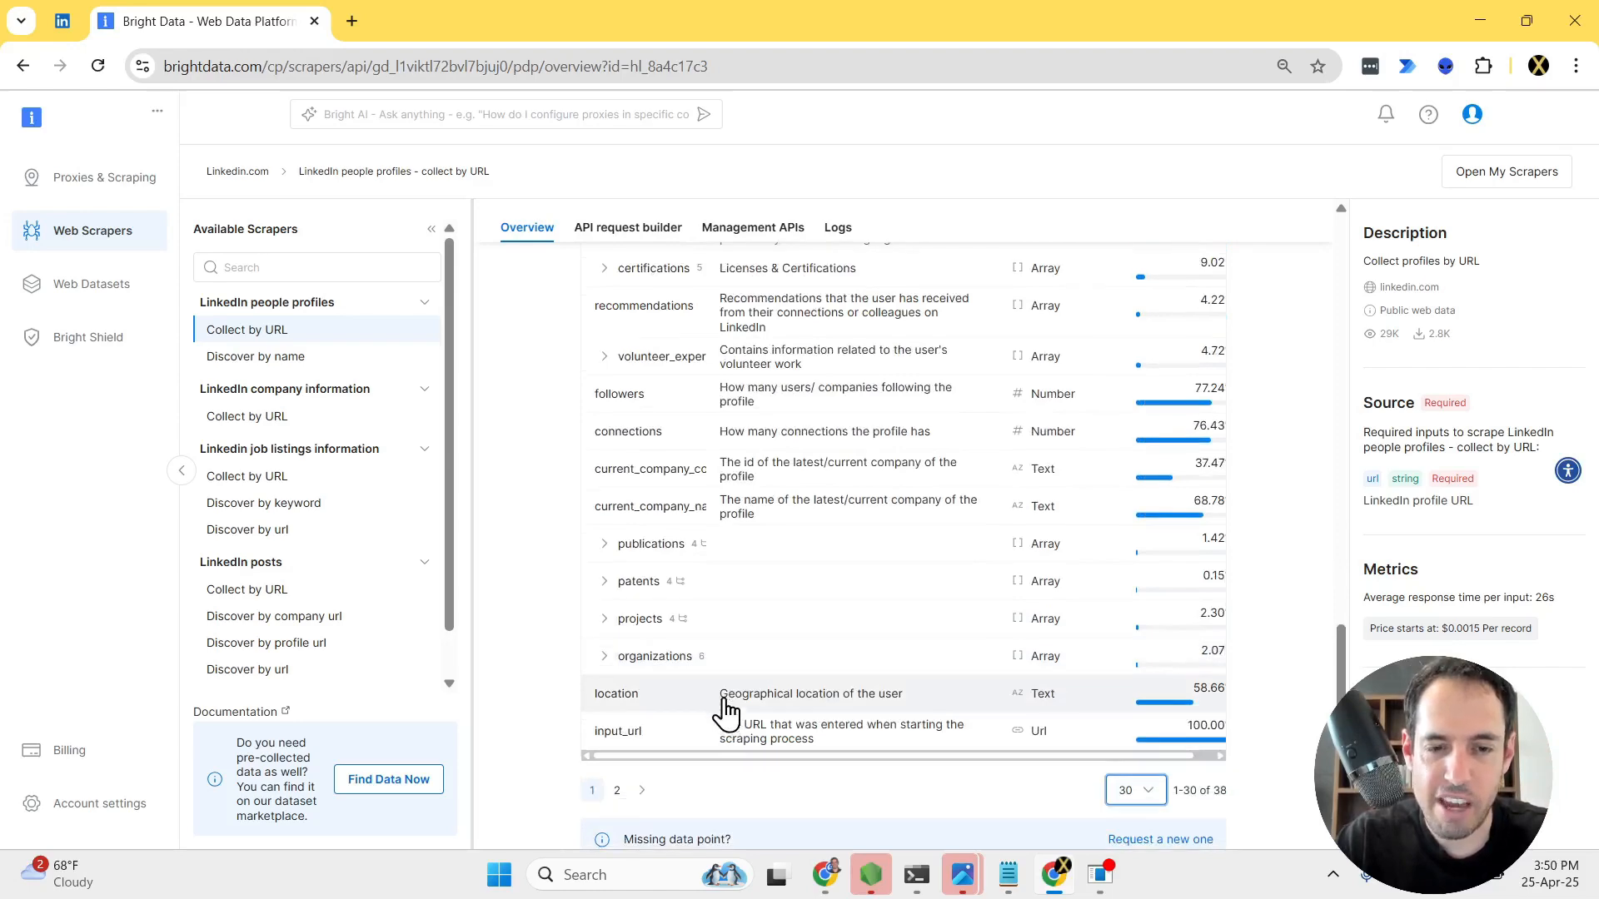
pyautogui.click(618, 793)
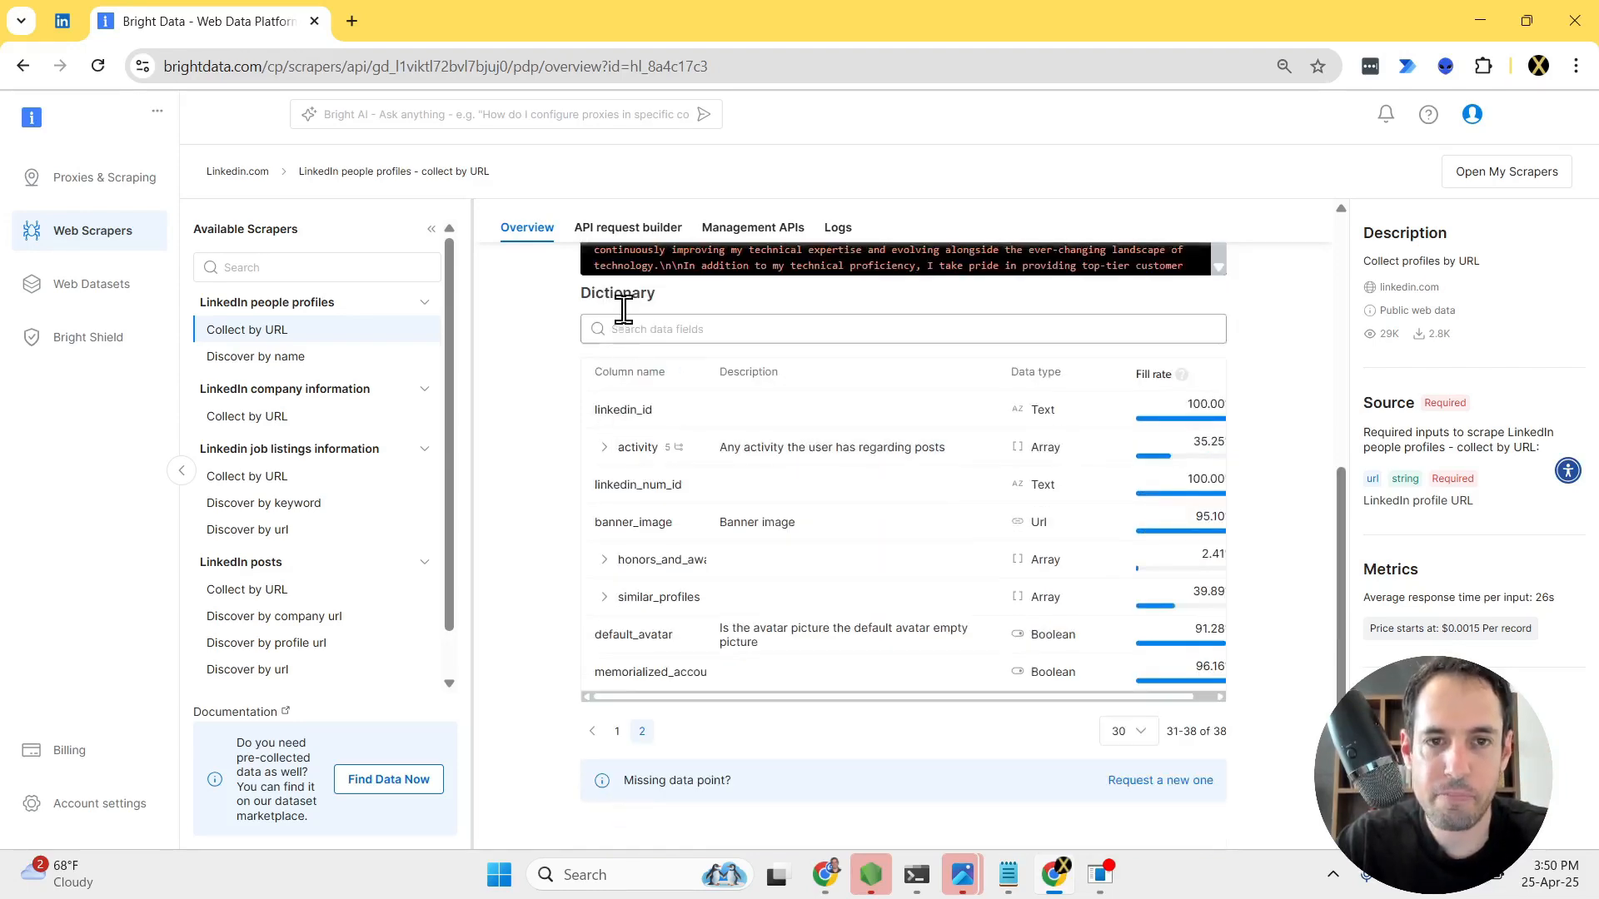
pyautogui.scroll(5, 629, 402)
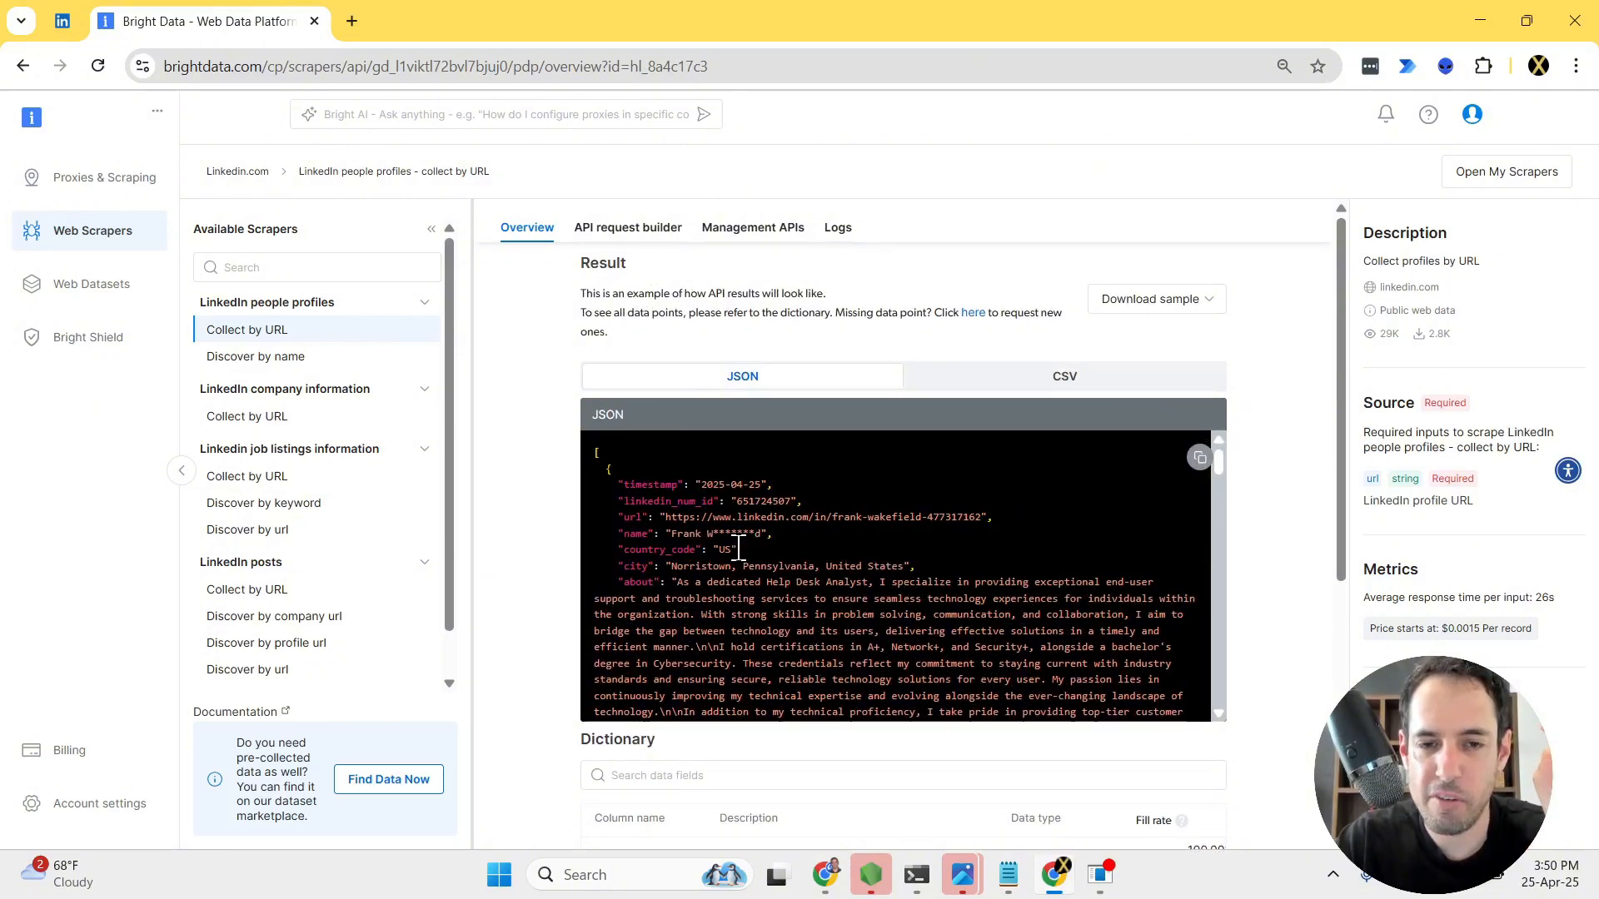
# - Switch to the NoFluff-N8N-Sheet-Template-Hyper Personalization sheet and go through its header row from timestamp across to the connections column
pyautogui.click(826, 874)
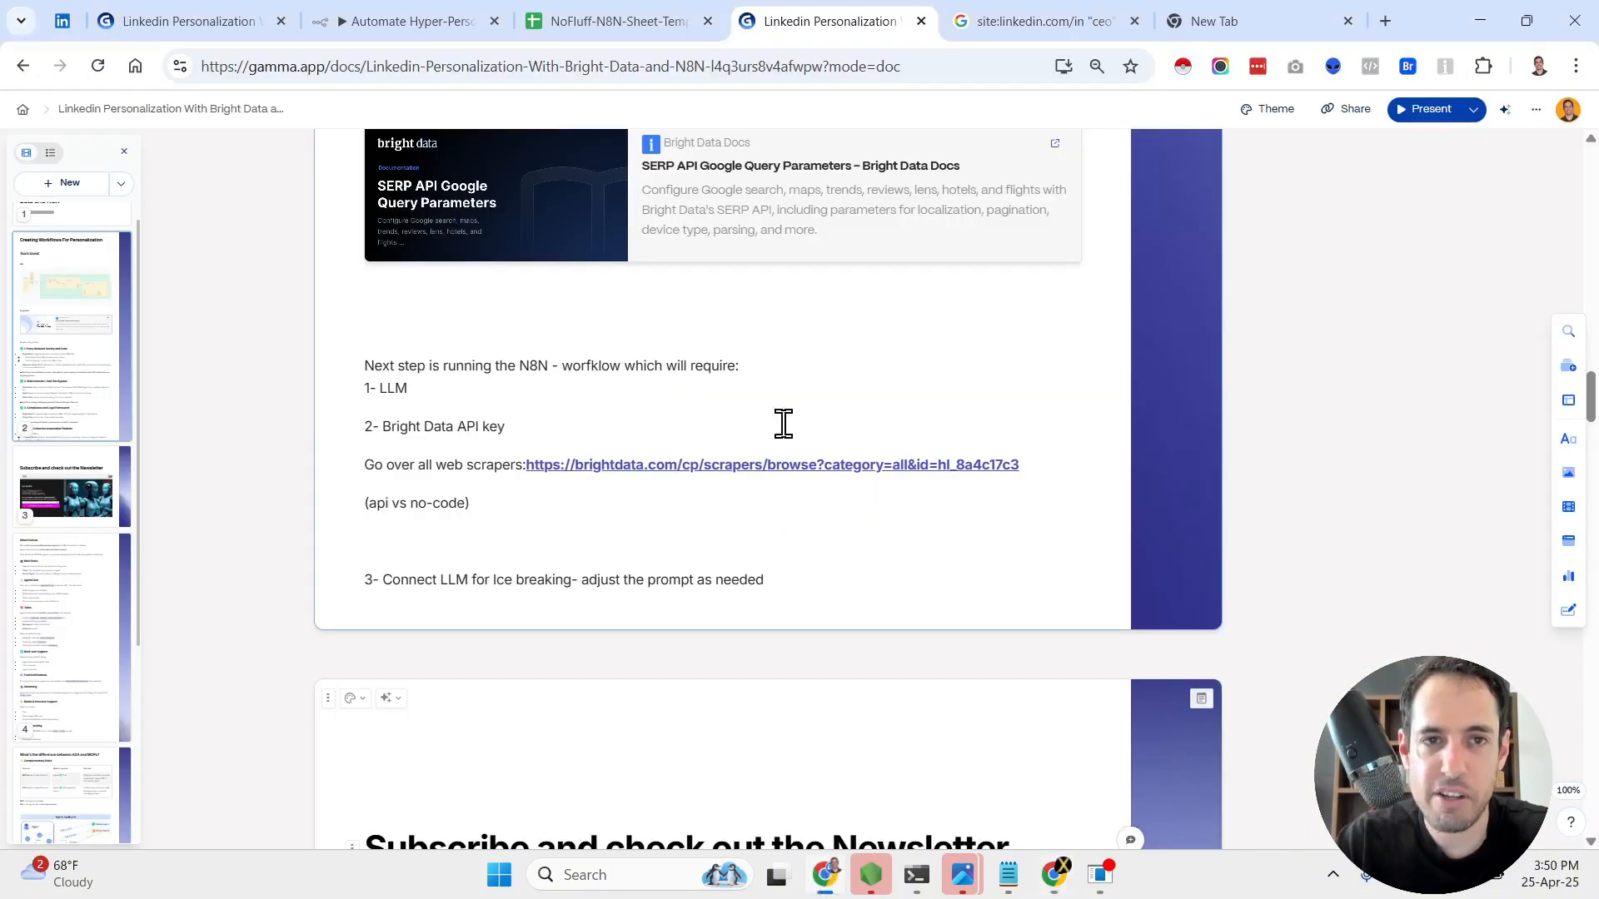
pyautogui.click(671, 7)
pyautogui.click(253, 303)
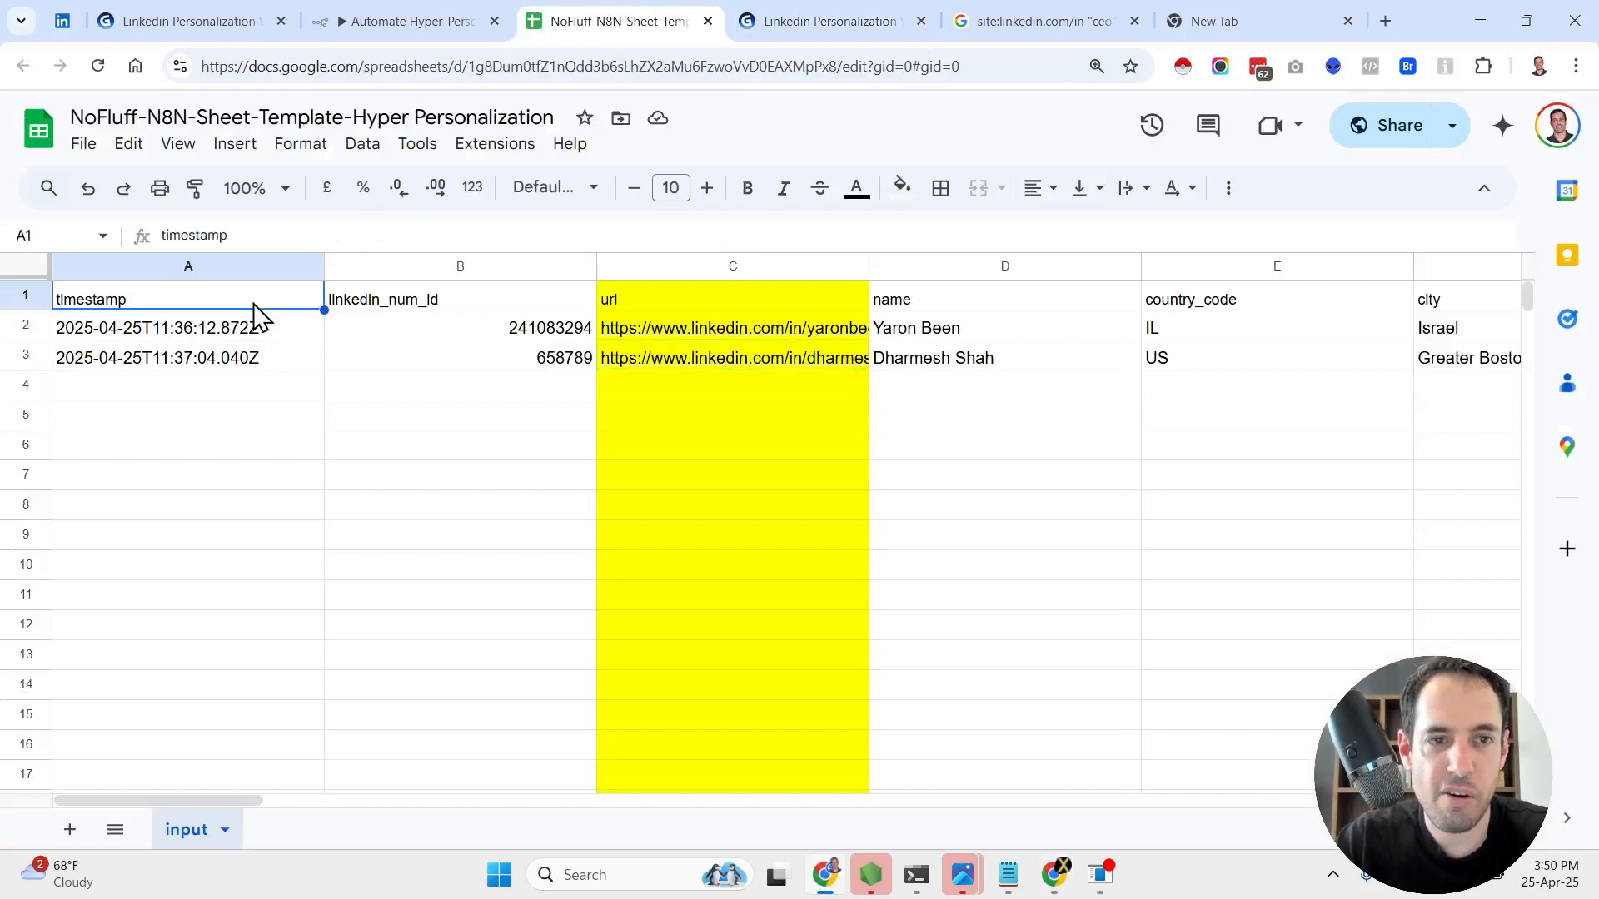
pyautogui.press('Right')
pyautogui.press('Left')
pyautogui.press('Right')
pyautogui.press('Right')
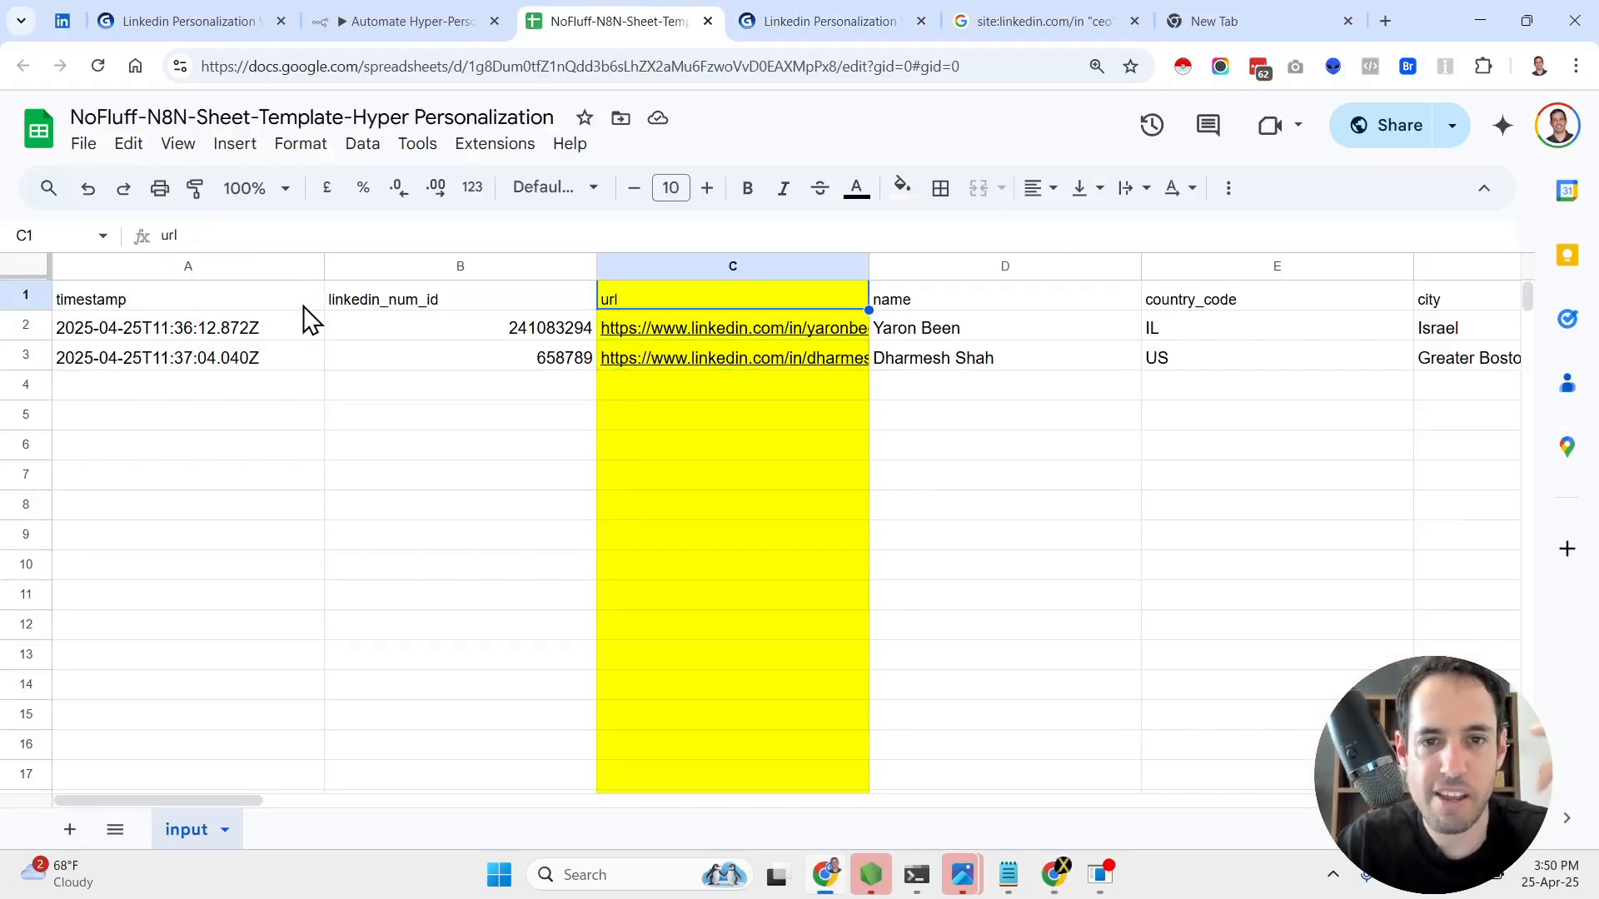
pyautogui.press('Right')
pyautogui.press('Right')
pyautogui.press('Right')
pyautogui.press('Right')
pyautogui.press('Right')
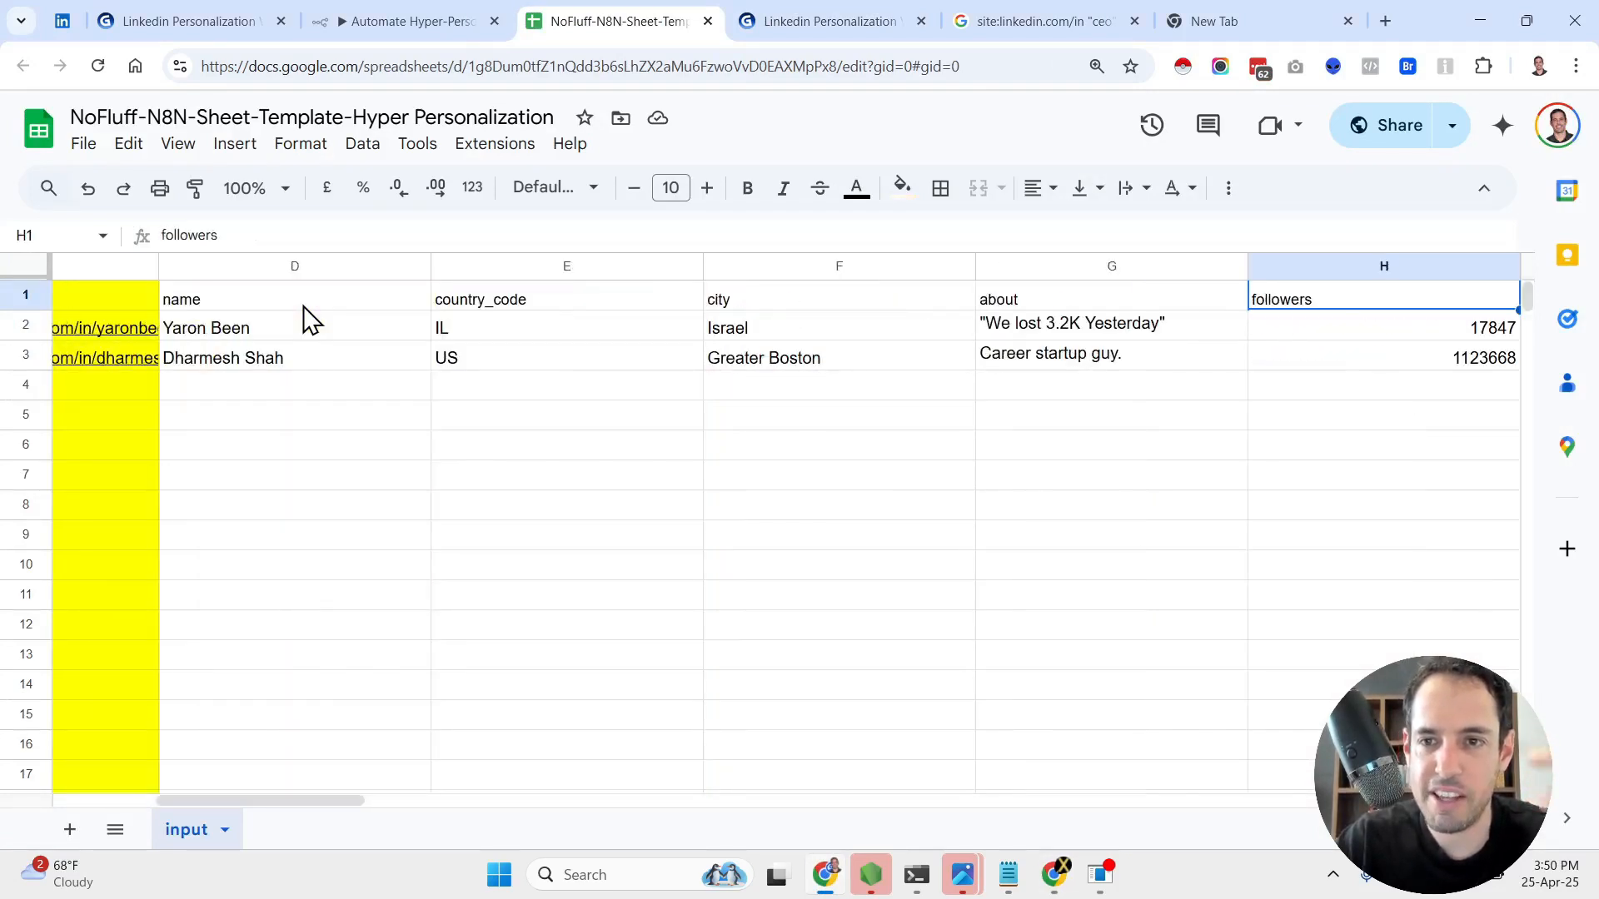
# - Return to Bright Data, open the scraper's API request builder and remove every input URL except the first
pyautogui.hotkey('alt', 'Tab')
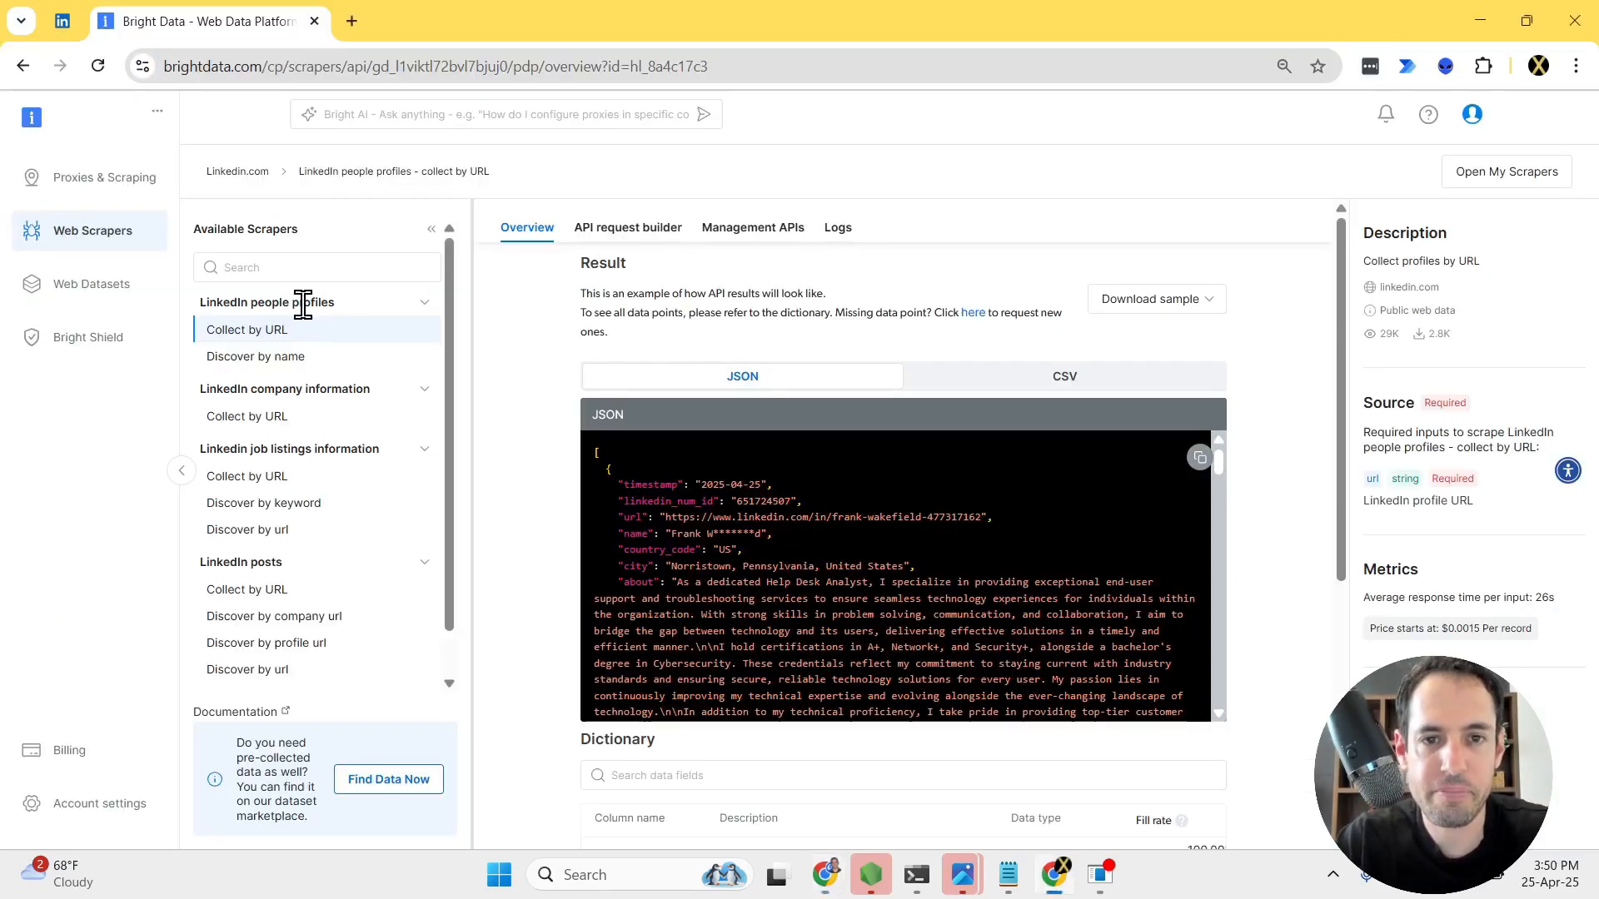
pyautogui.click(644, 236)
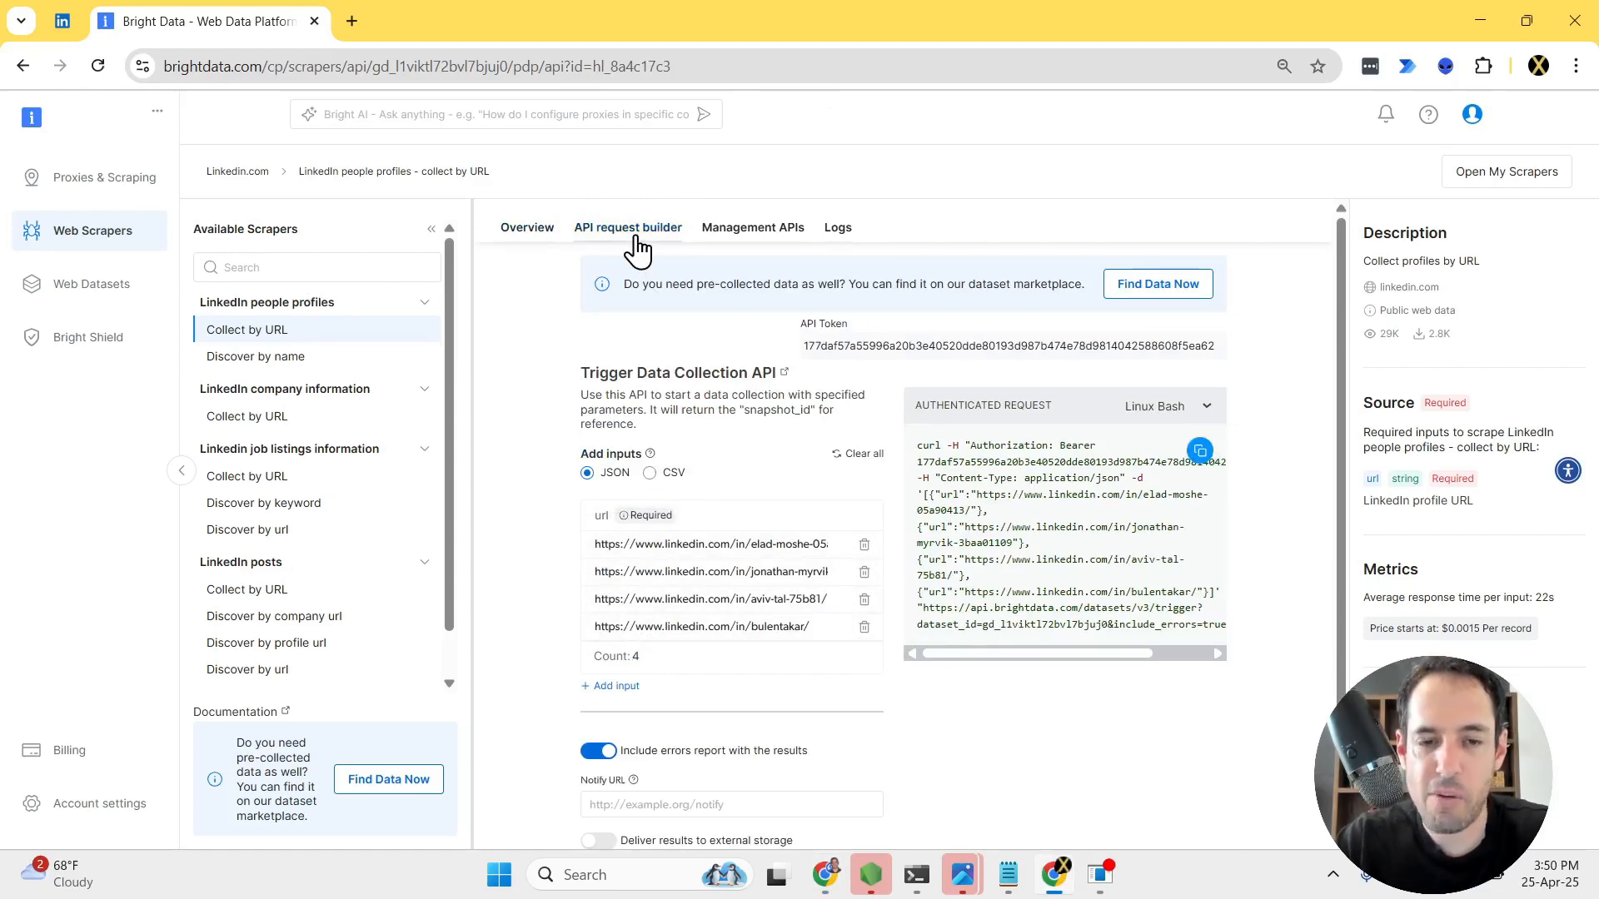
pyautogui.click(864, 626)
pyautogui.click(865, 598)
pyautogui.click(864, 571)
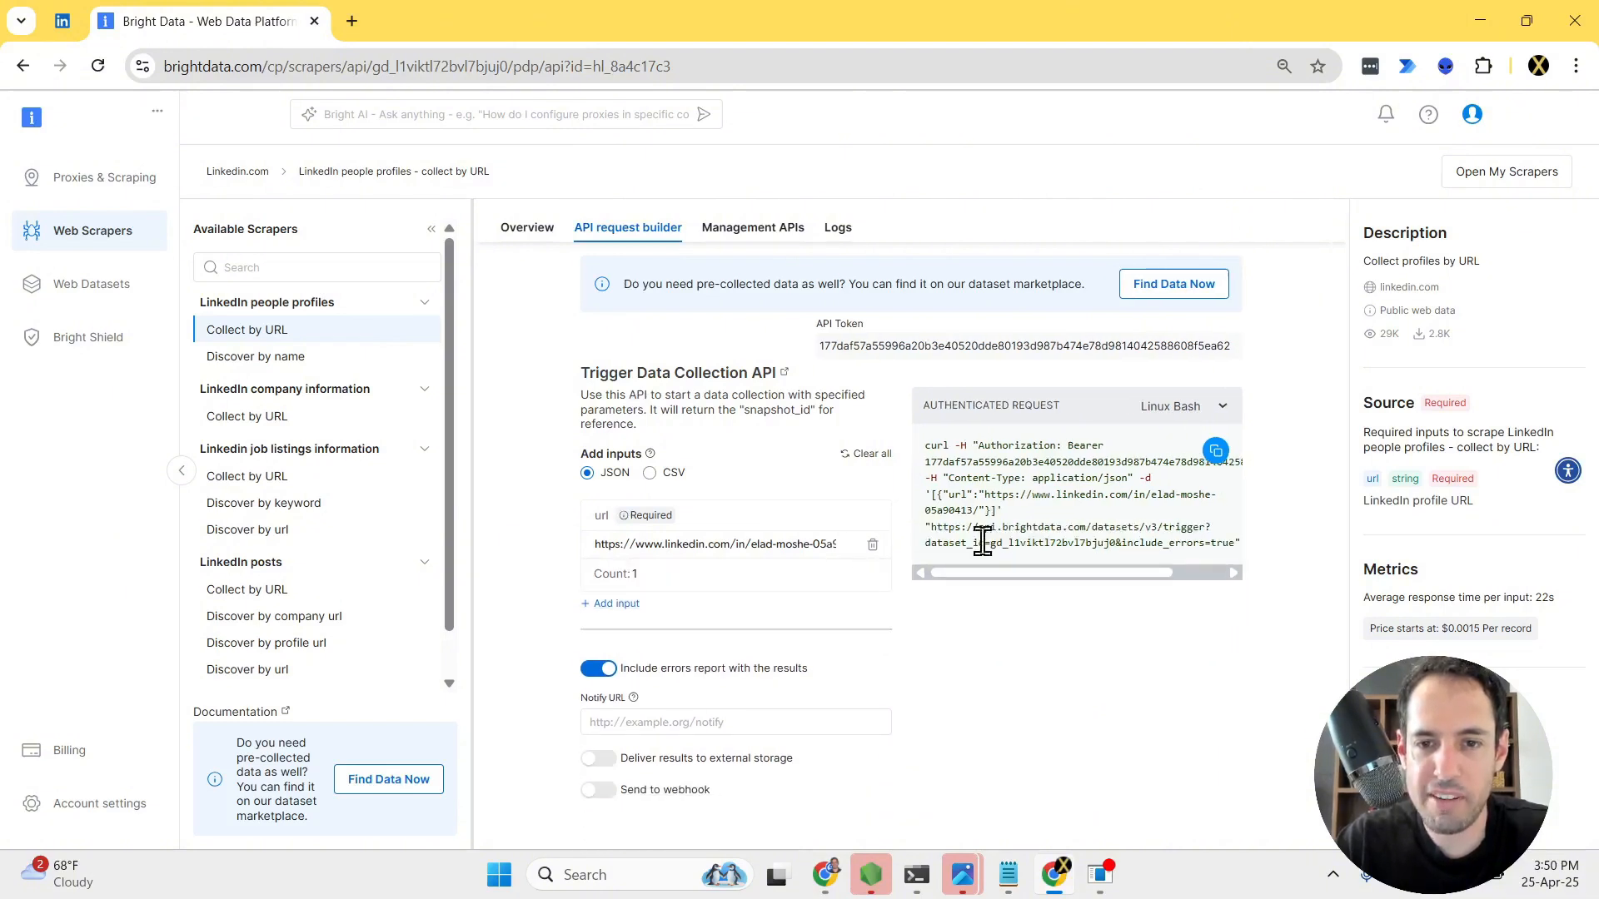
# - Select the whole authenticated cURL request, switch to the n8n workflow and review the HTTP_Request_Post_Request_BrightData node's parameters
pyautogui.tripleClick(994, 493)
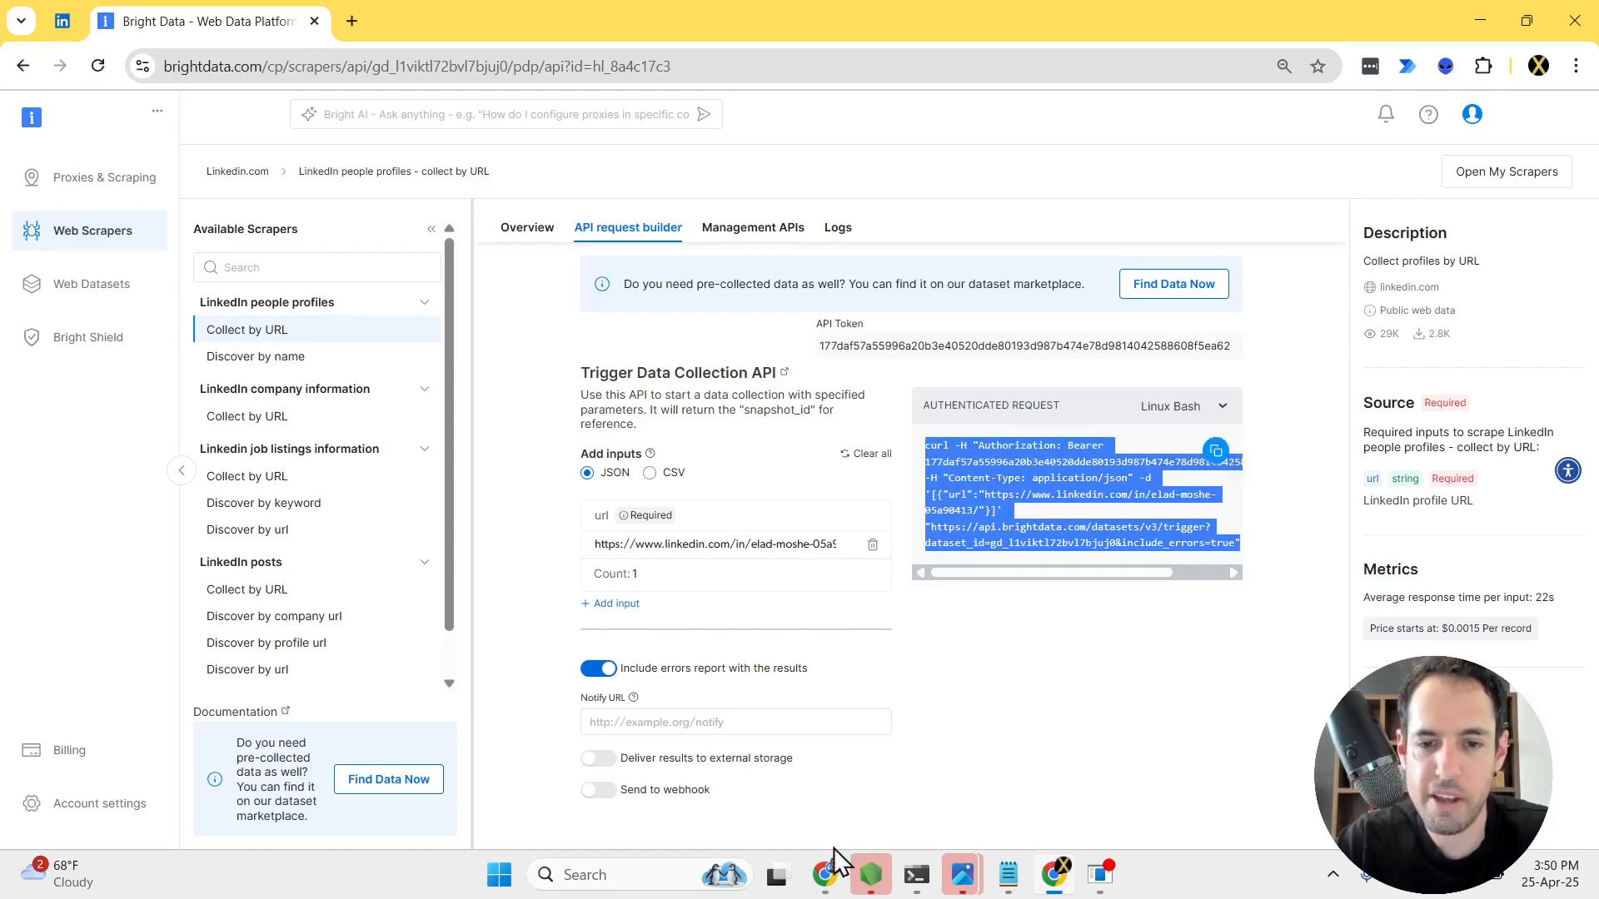
pyautogui.click(824, 874)
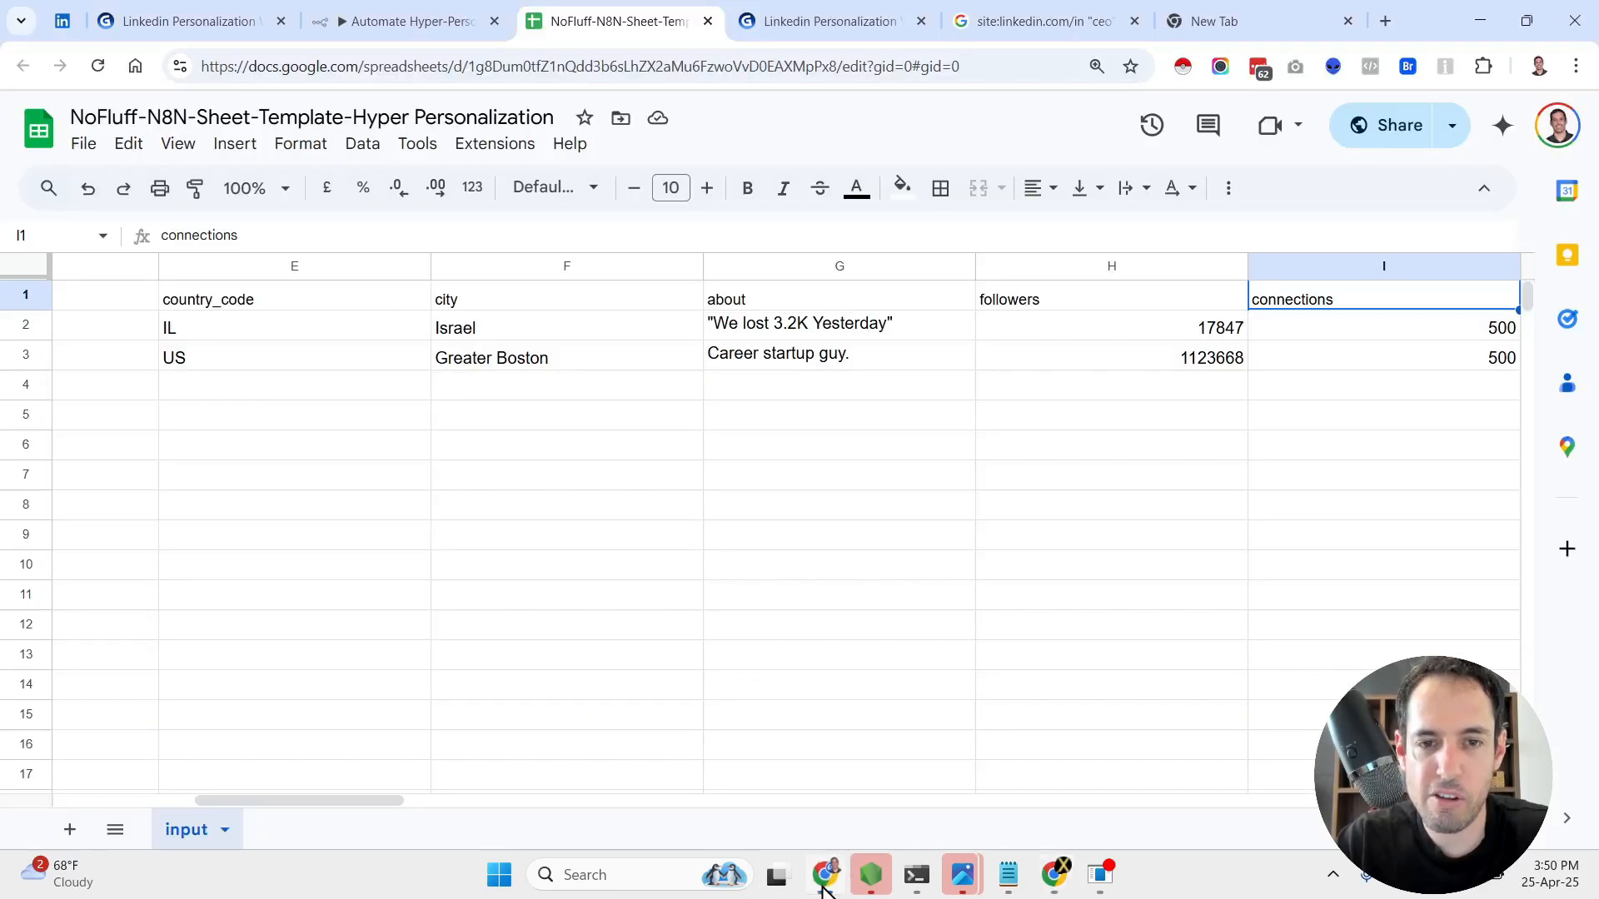
pyautogui.click(412, 19)
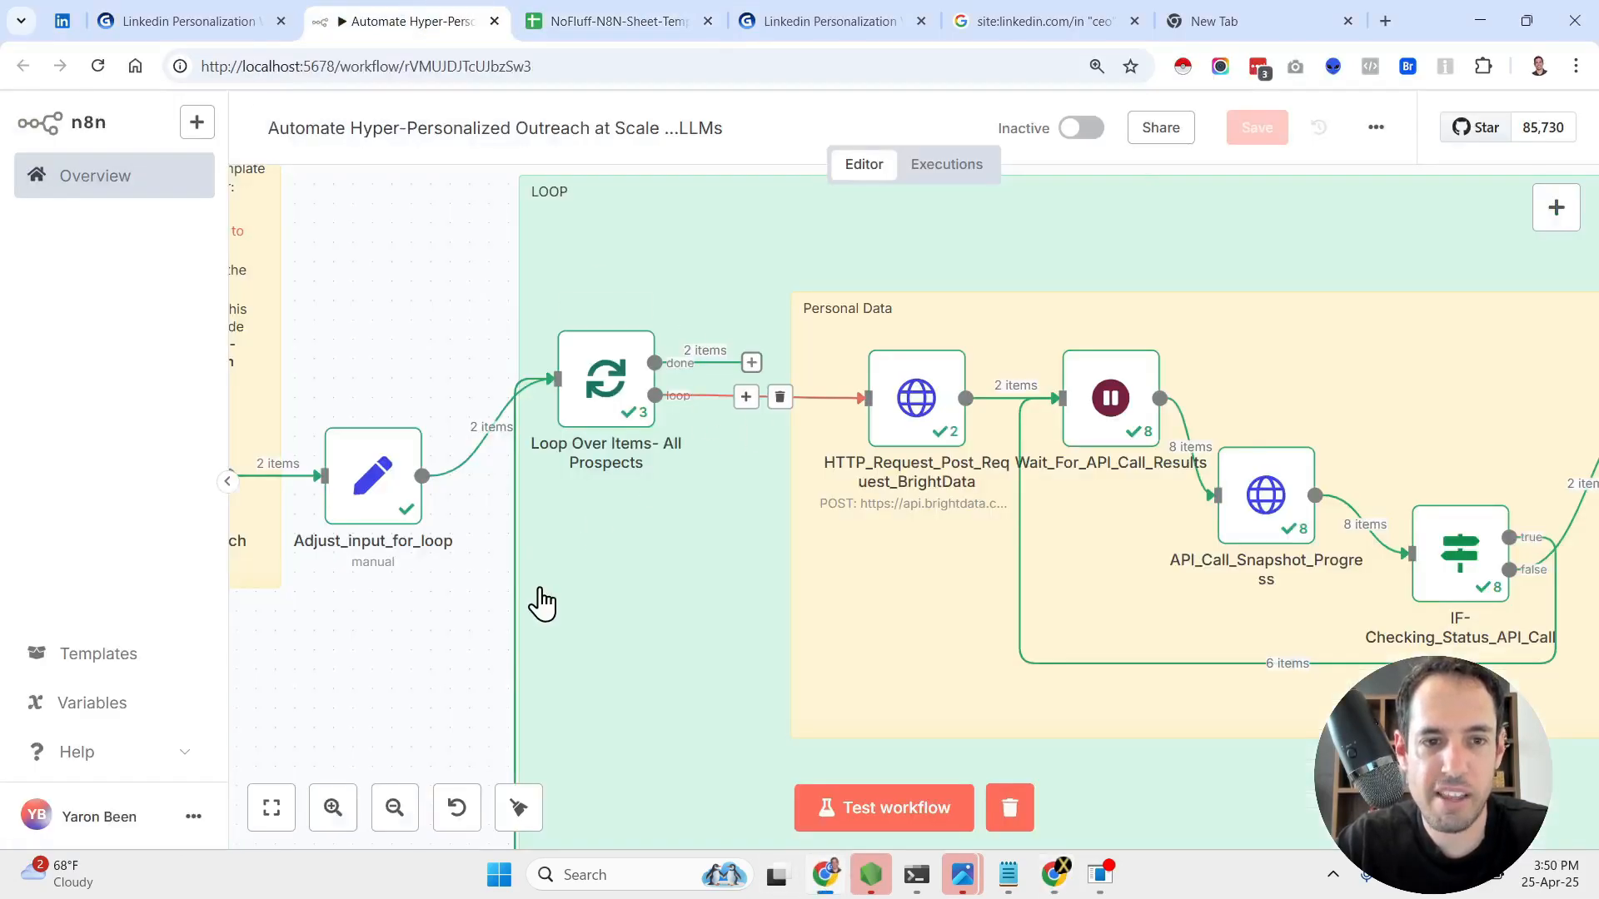
pyautogui.doubleClick(927, 405)
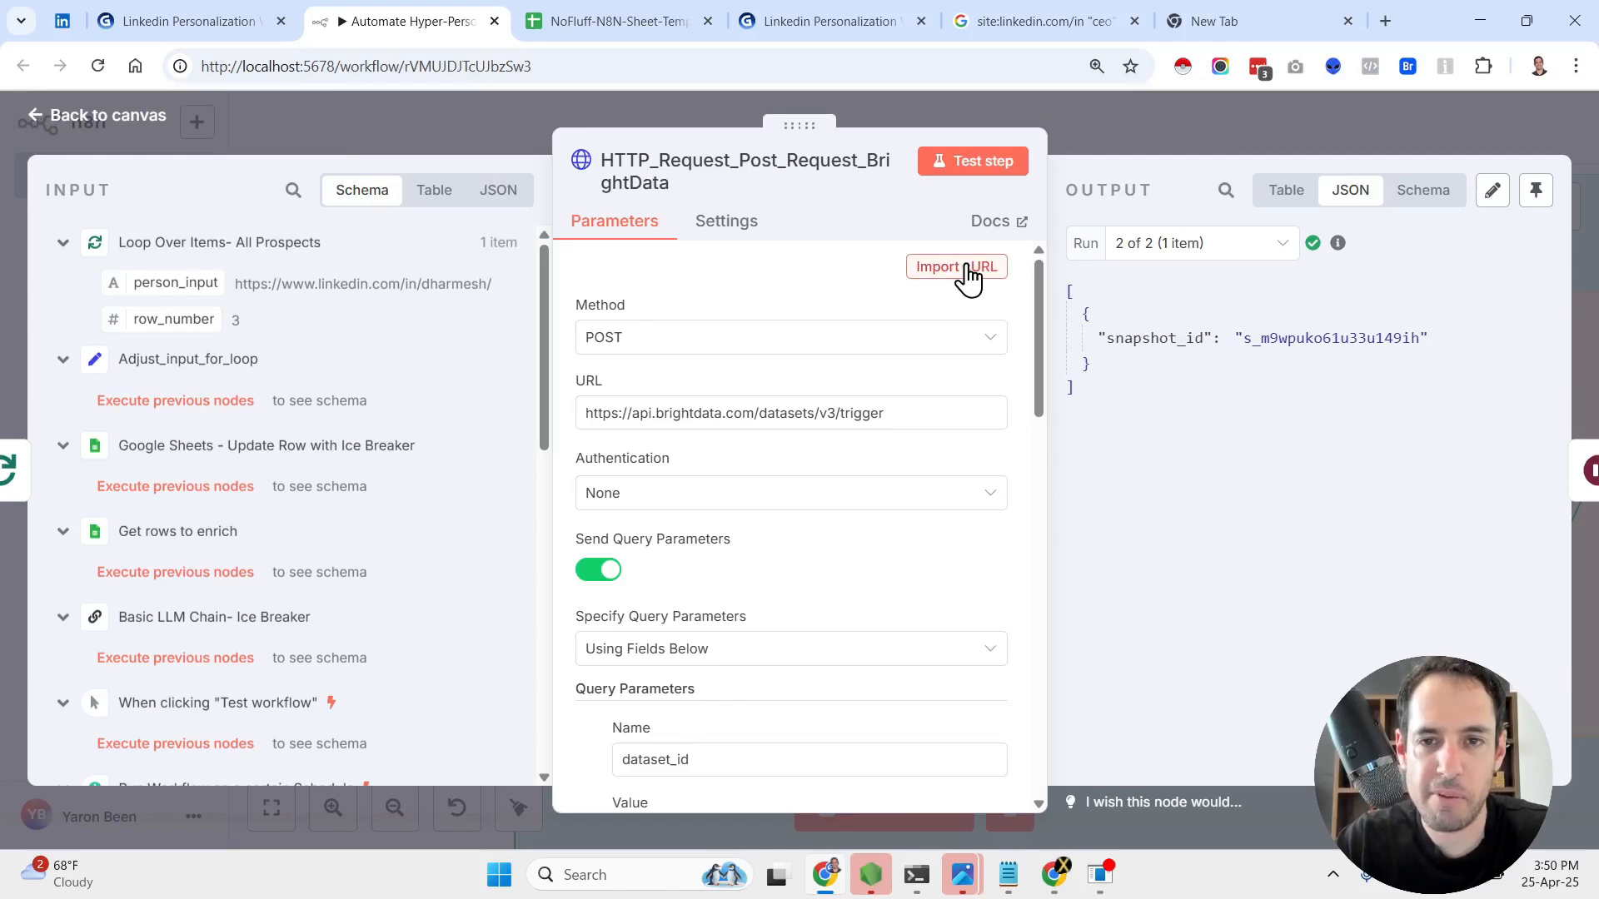
pyautogui.click(32, 116)
# - Review the parameters and output of the API_Call_Snapshot_Progress node in the Personal Data section
pyautogui.hscroll(2, 428, 649)
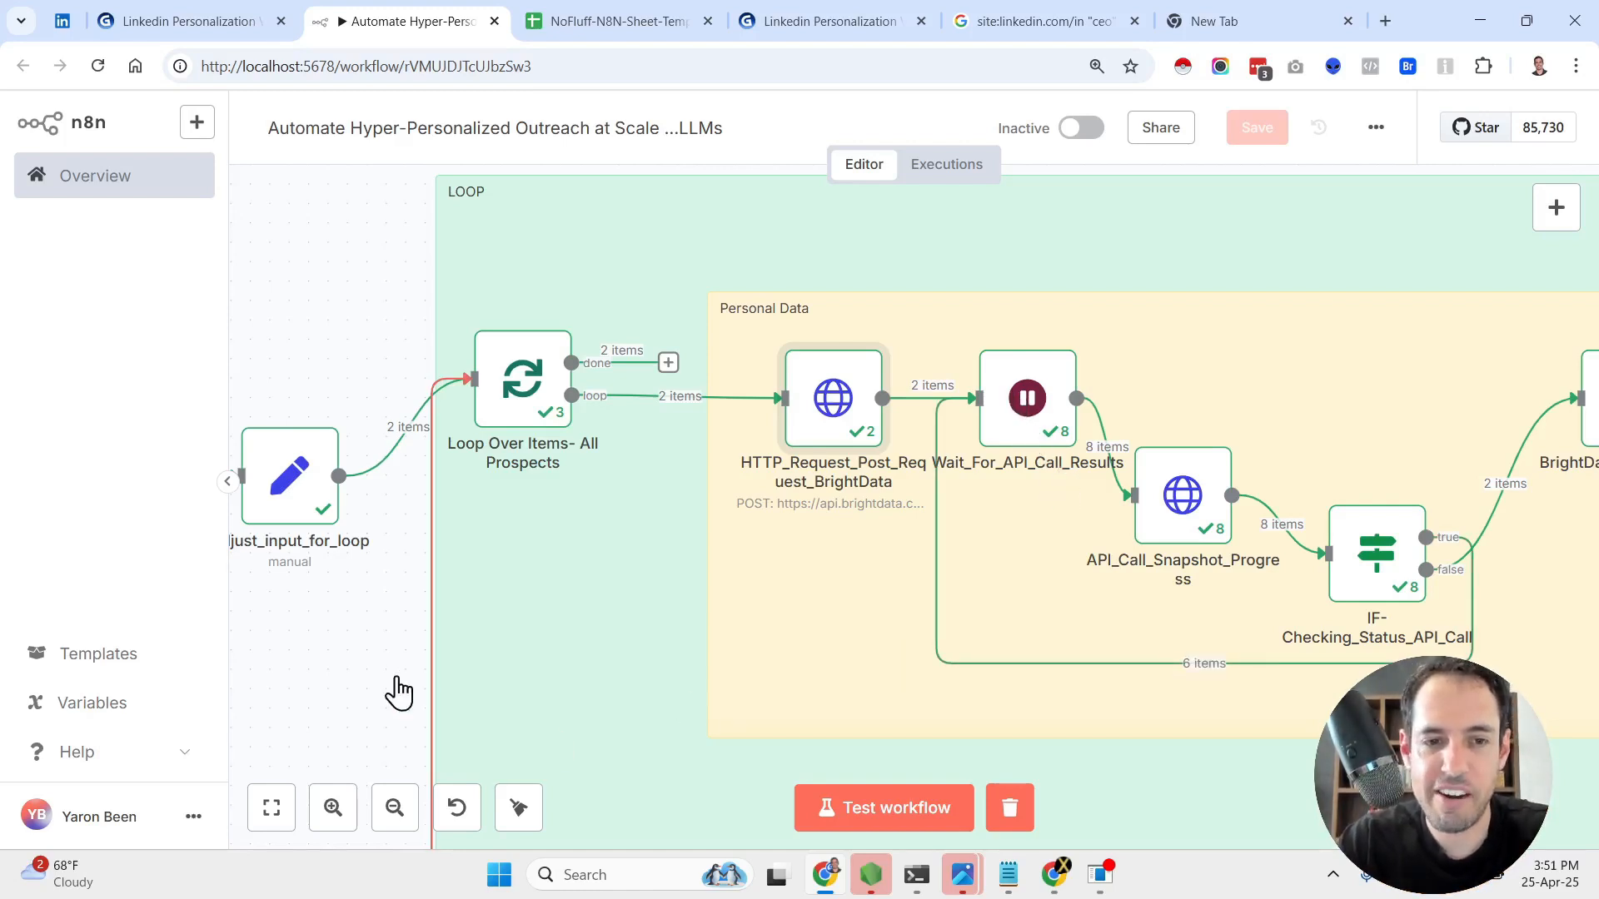
pyautogui.hscroll(5, 385, 678)
pyautogui.hscroll(1, 384, 678)
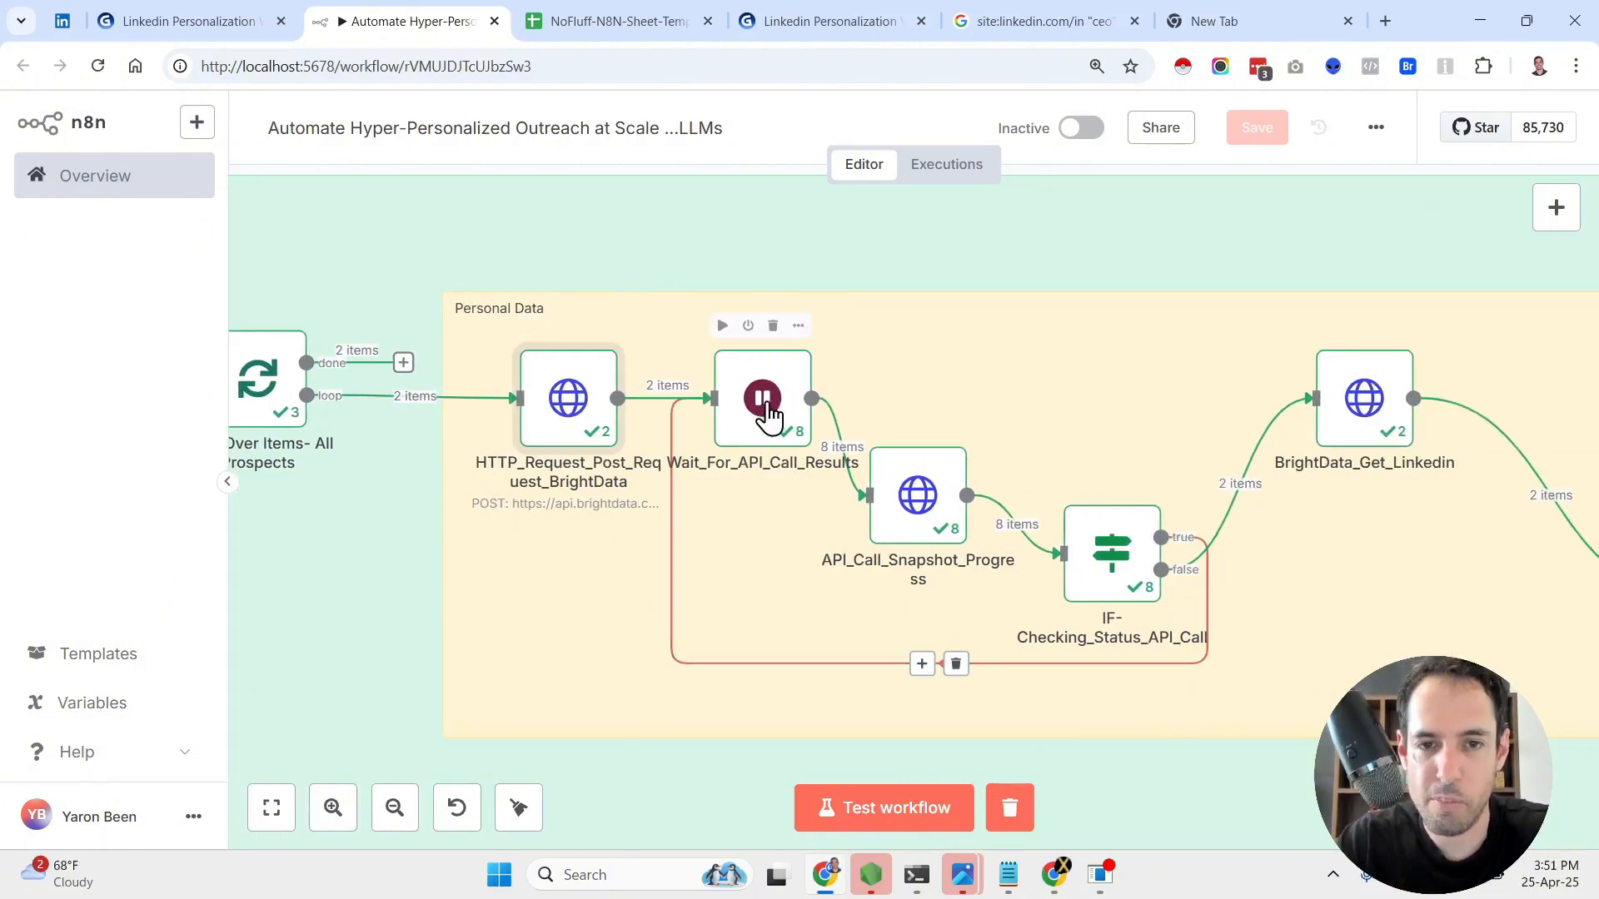
pyautogui.doubleClick(916, 500)
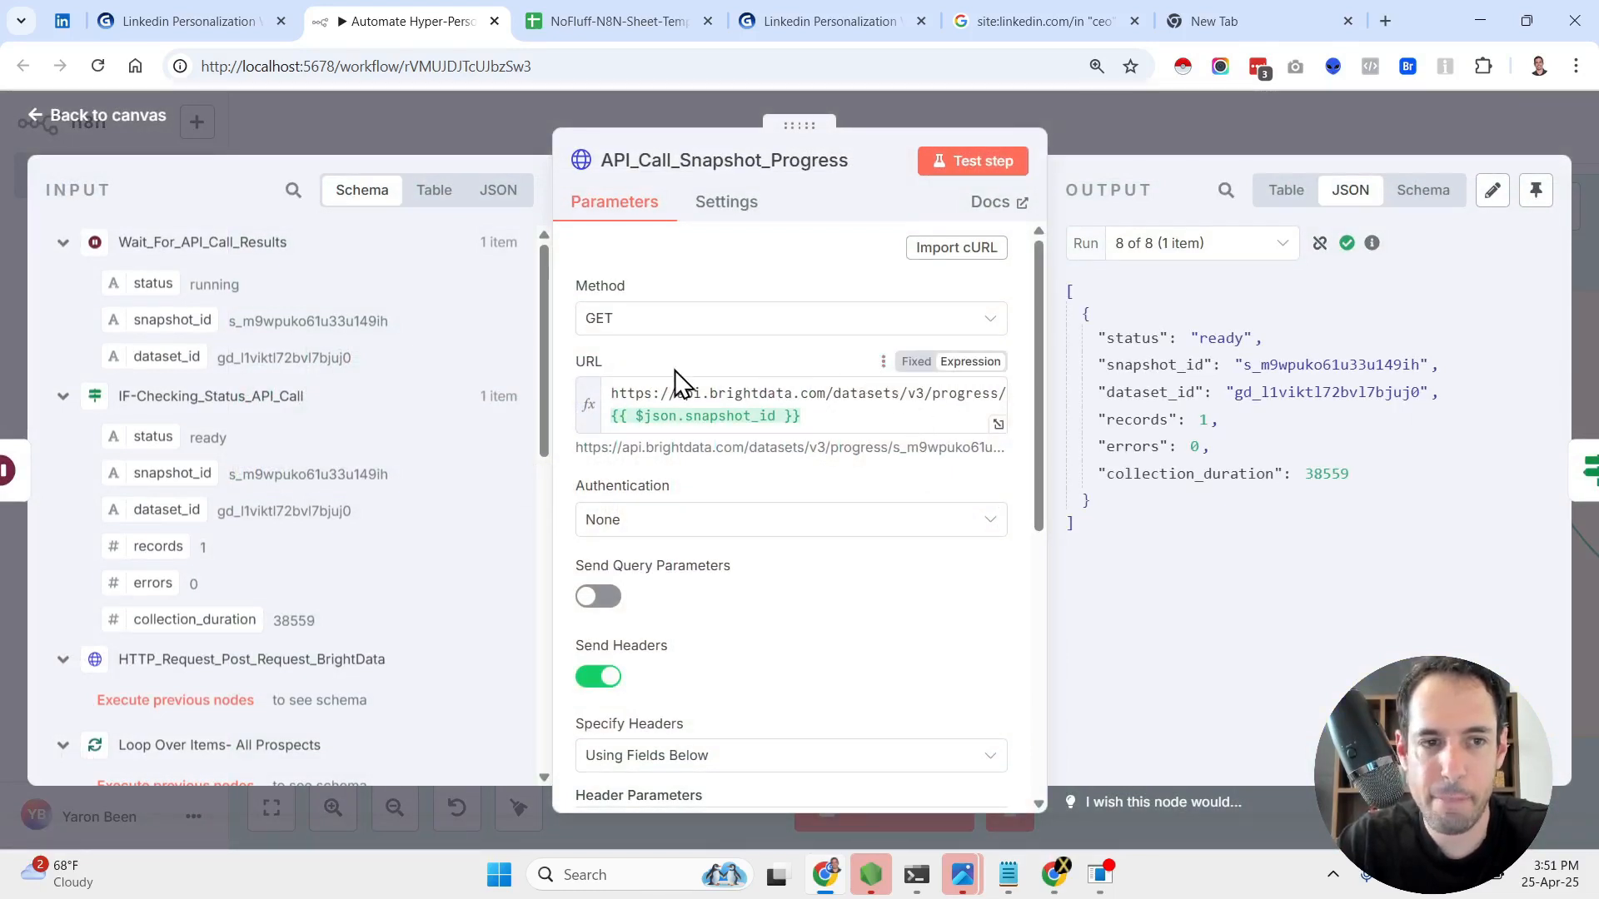
pyautogui.click(36, 125)
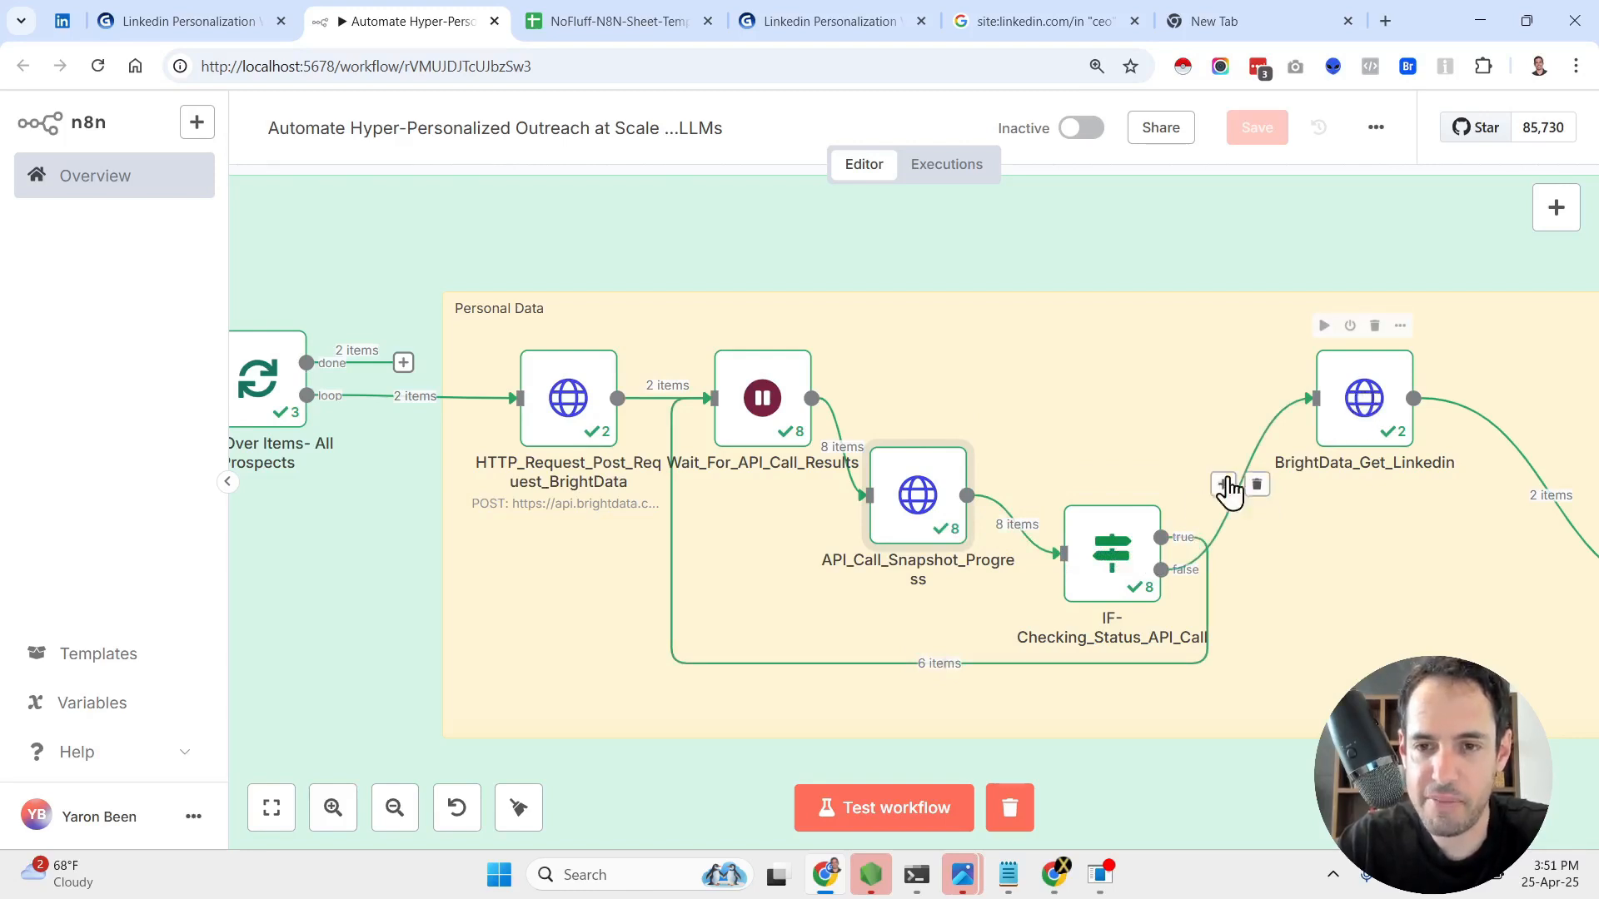
# - Follow the status-check branches back to Wait_For_API_Call_Results and review that node's wait amount and unit
pyautogui.moveTo(1207, 561)
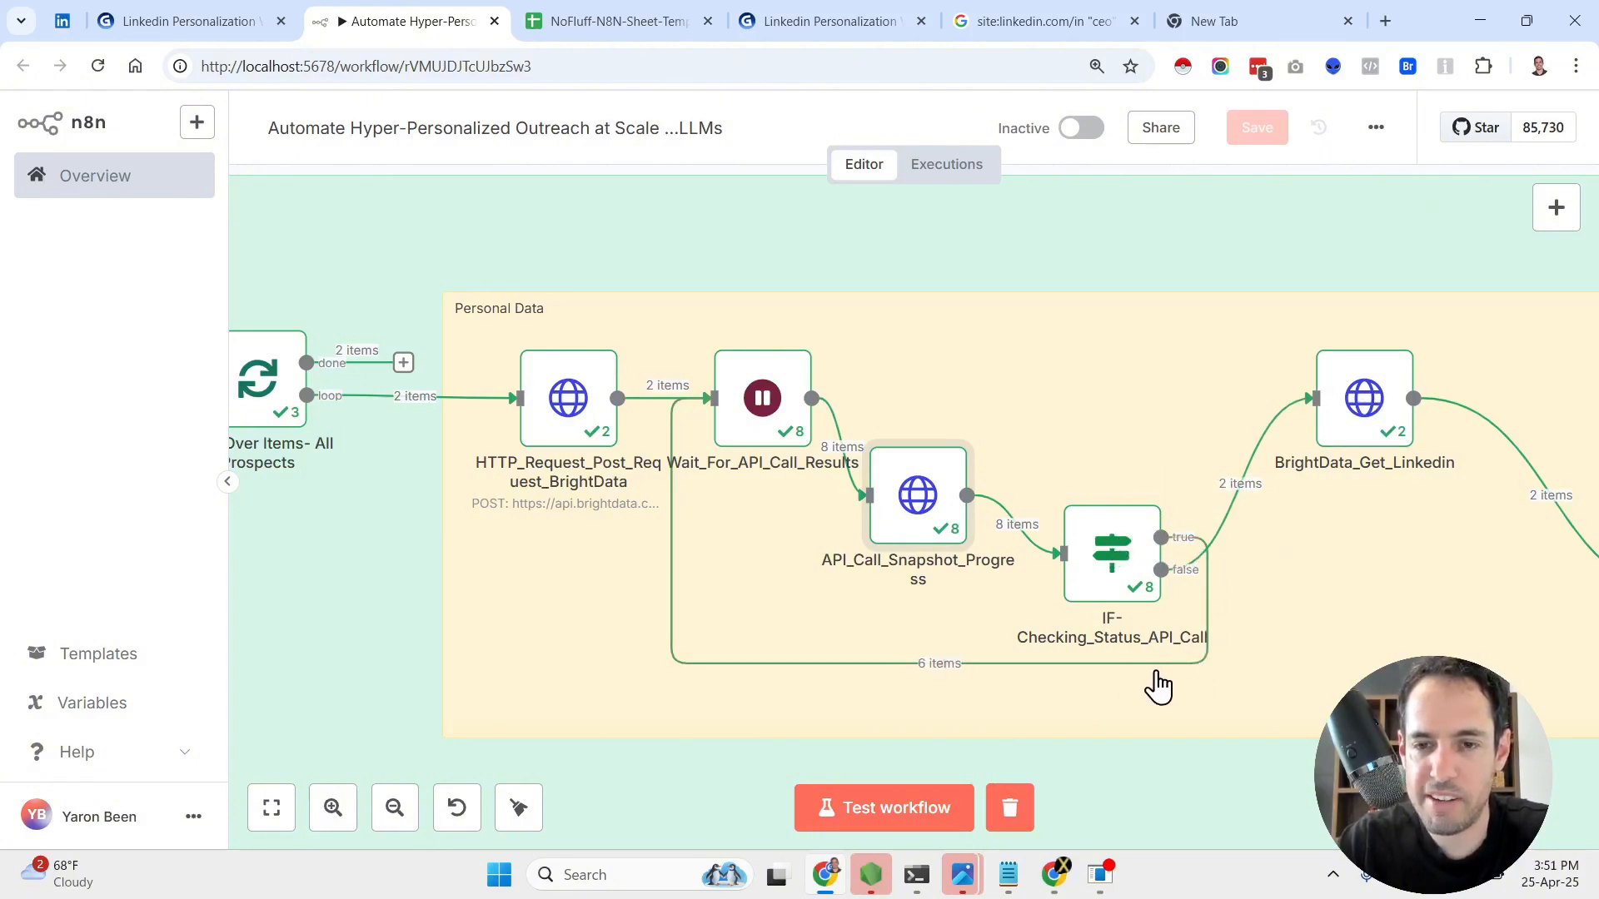
pyautogui.click(754, 408)
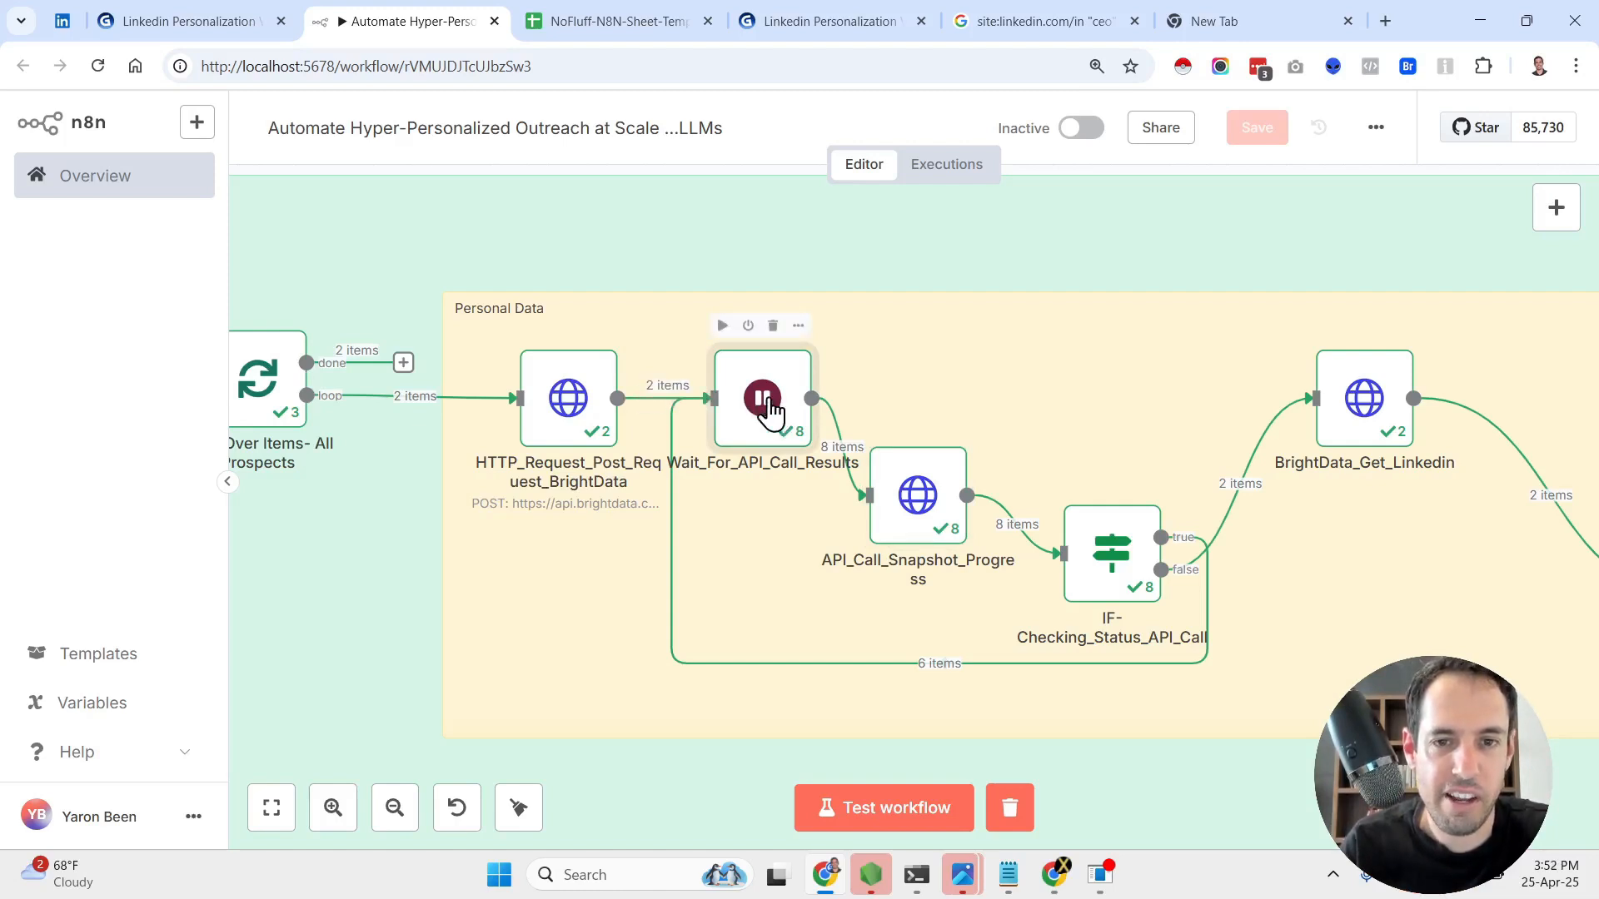
pyautogui.doubleClick(756, 406)
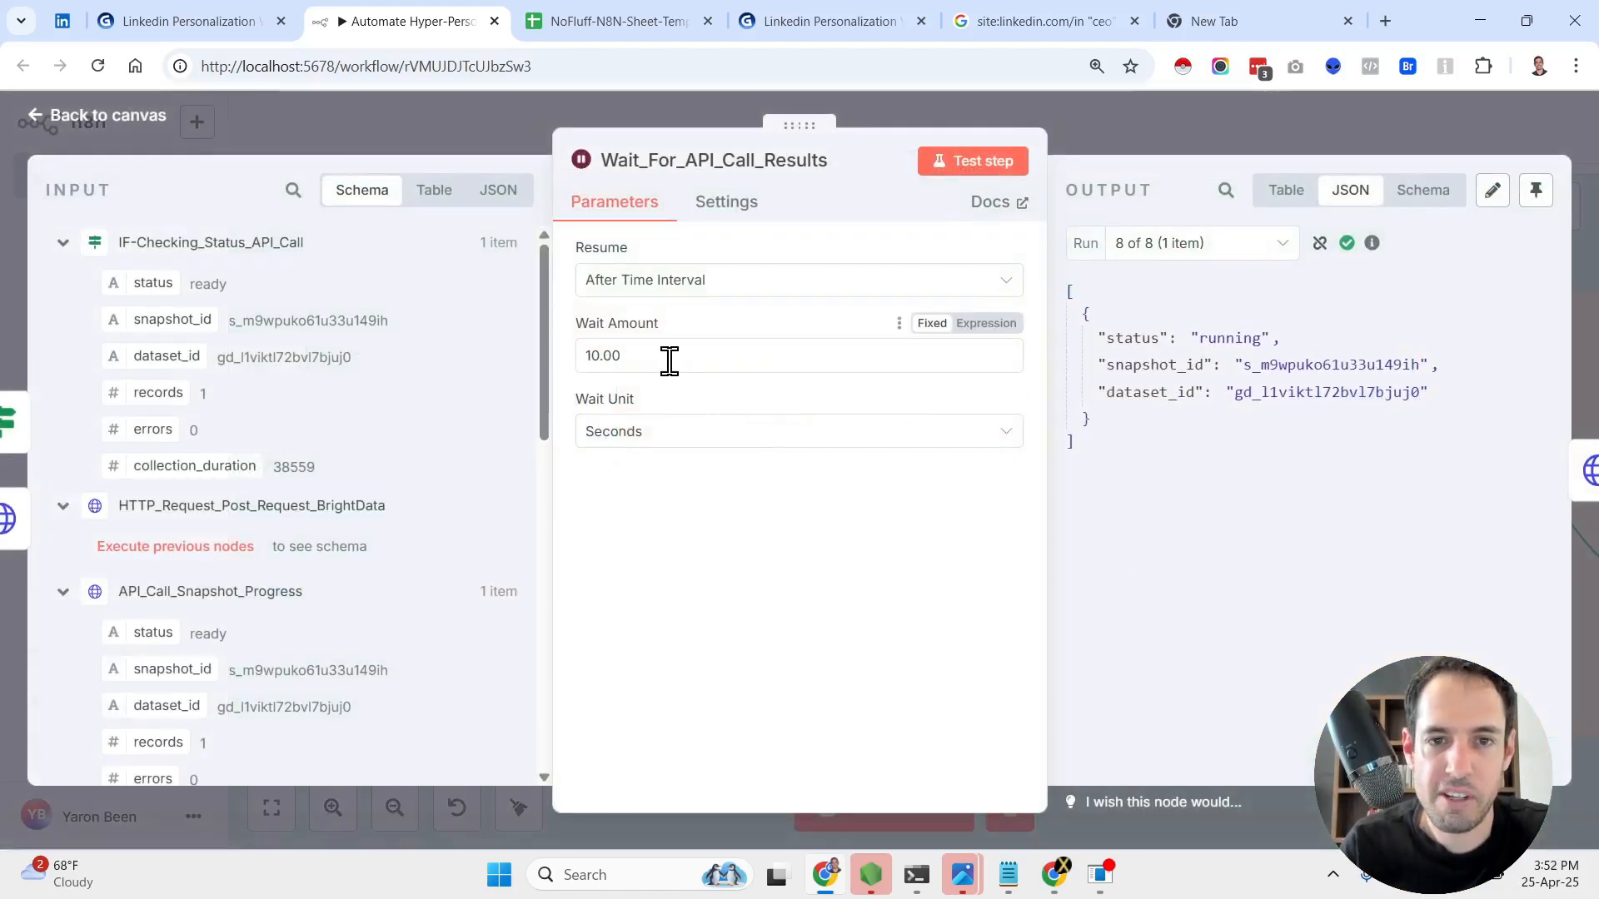
pyautogui.click(40, 115)
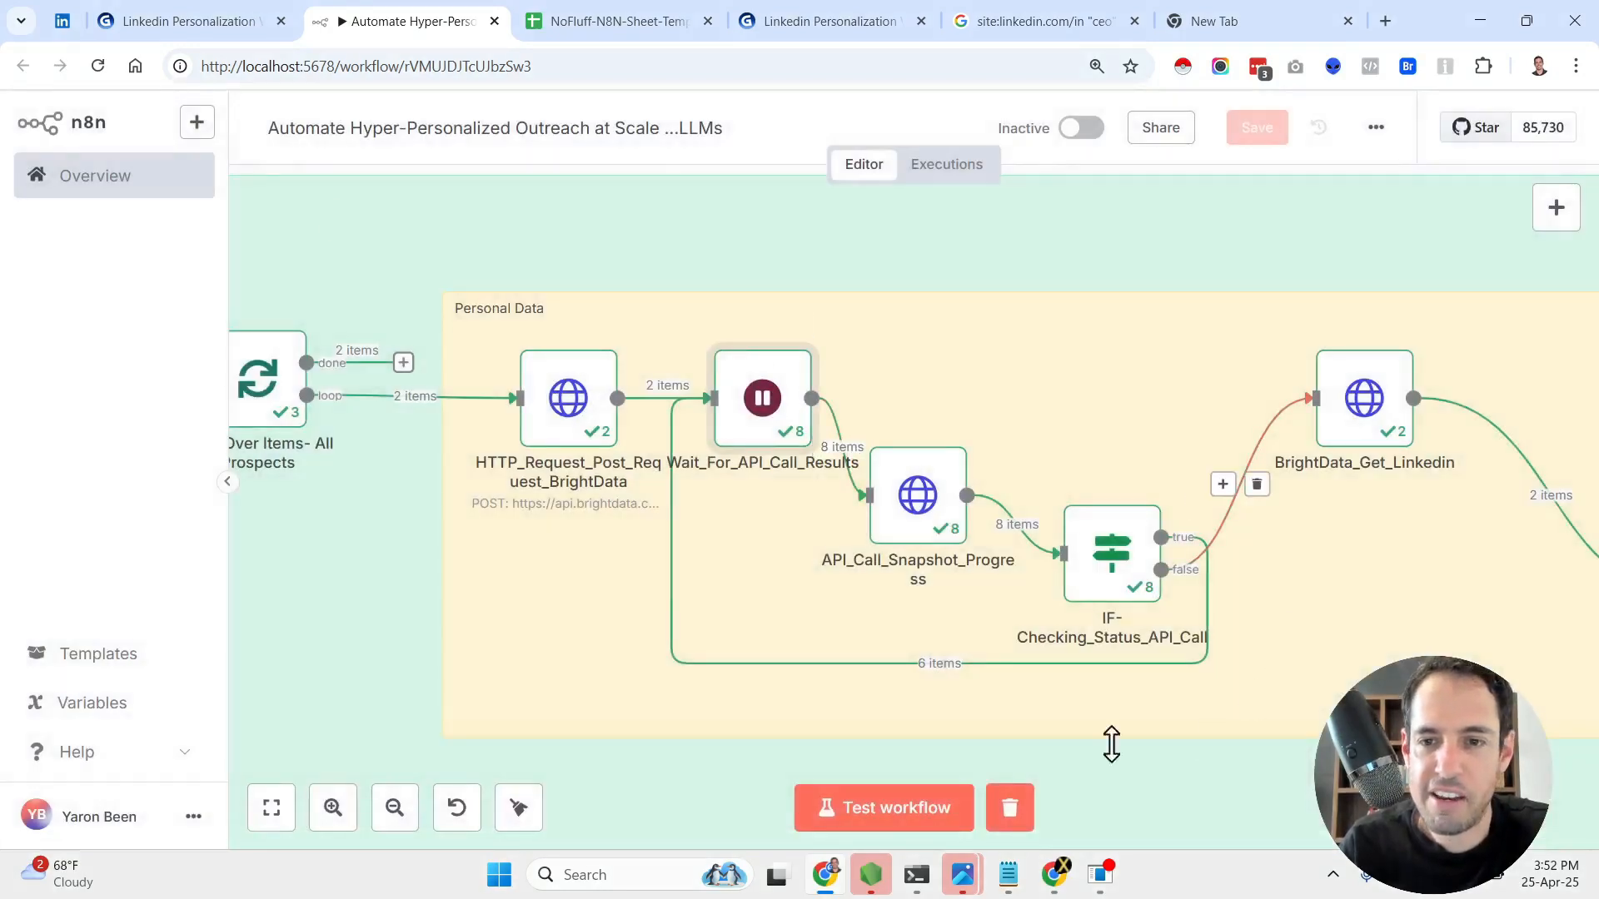
pyautogui.doubleClick(743, 408)
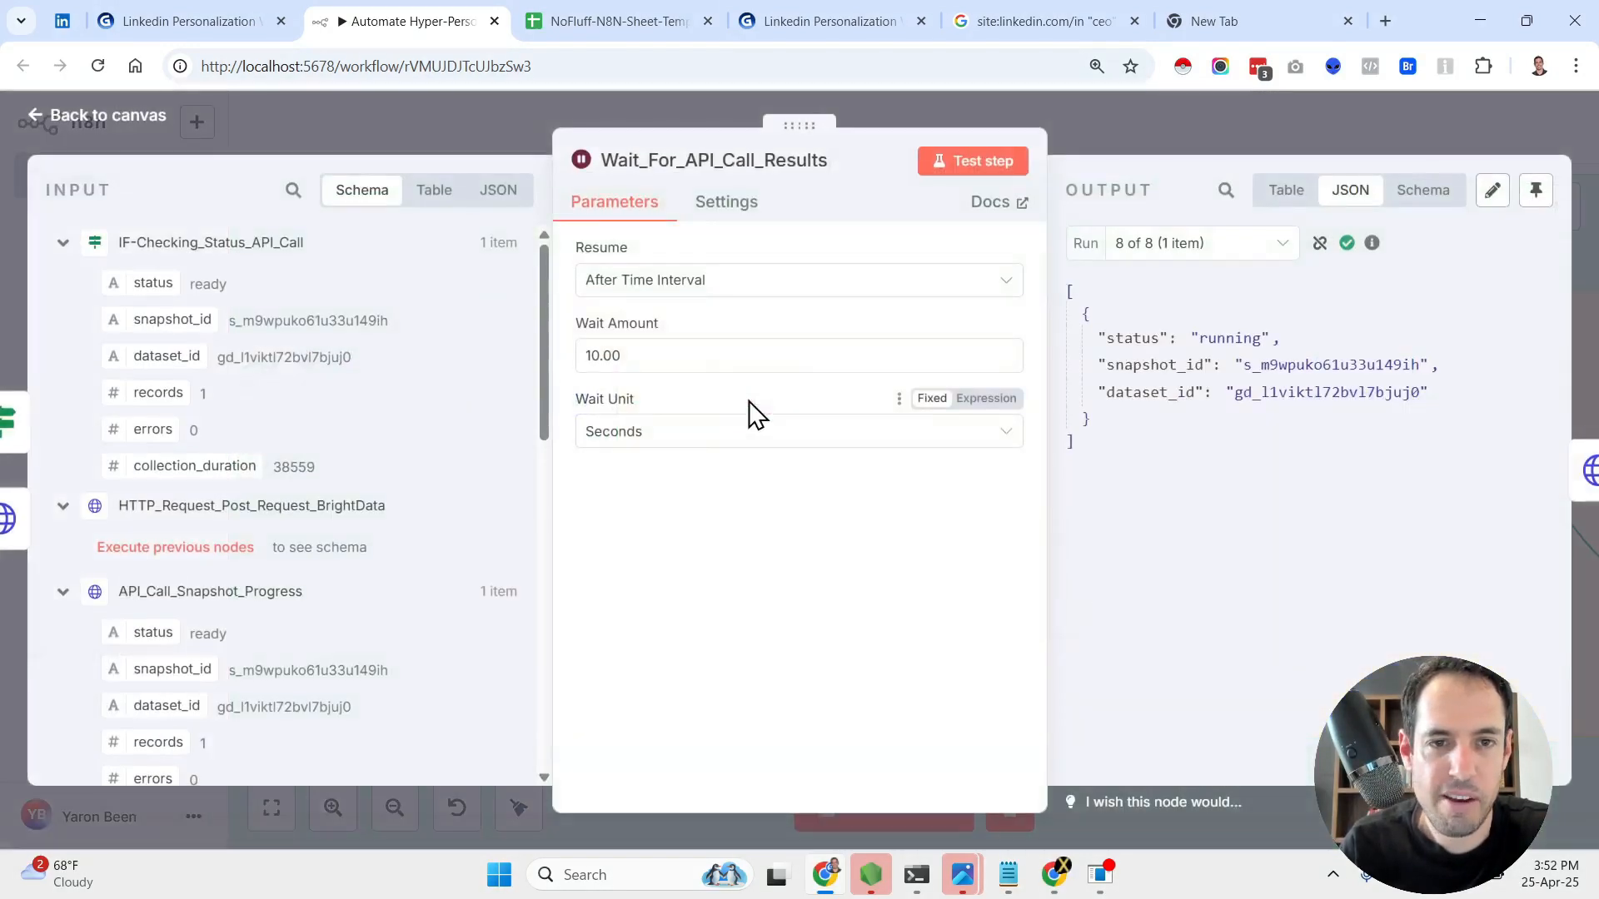
pyautogui.click(37, 117)
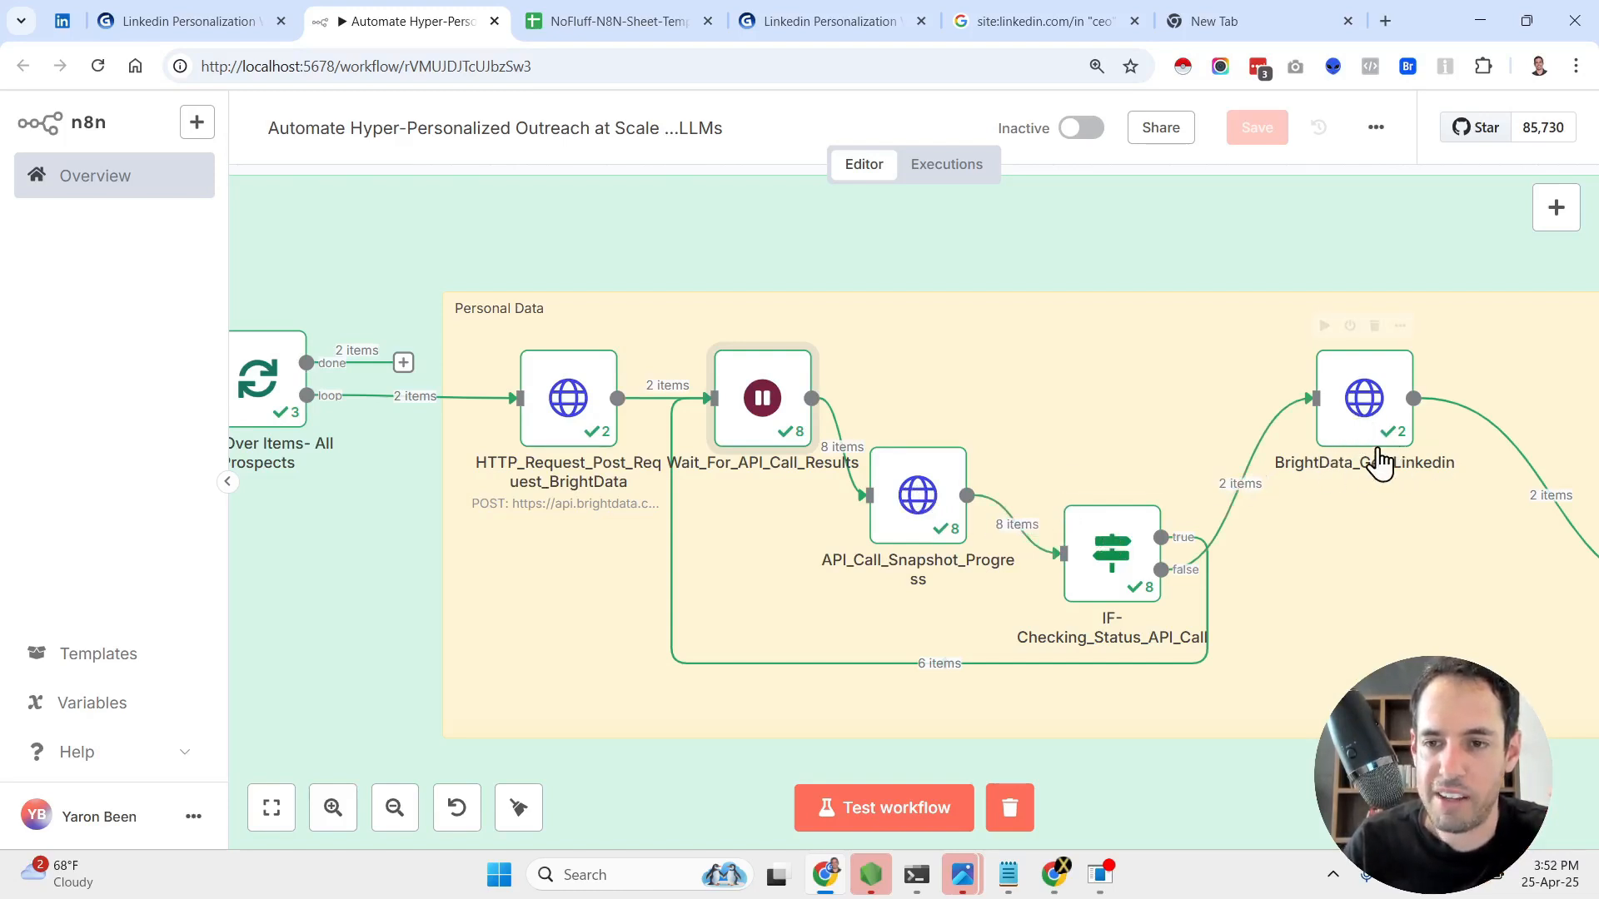
# - Review the document, mapping mode and match column of the Google Sheets - Update Row with data From API node
pyautogui.hscroll(5, 1299, 750)
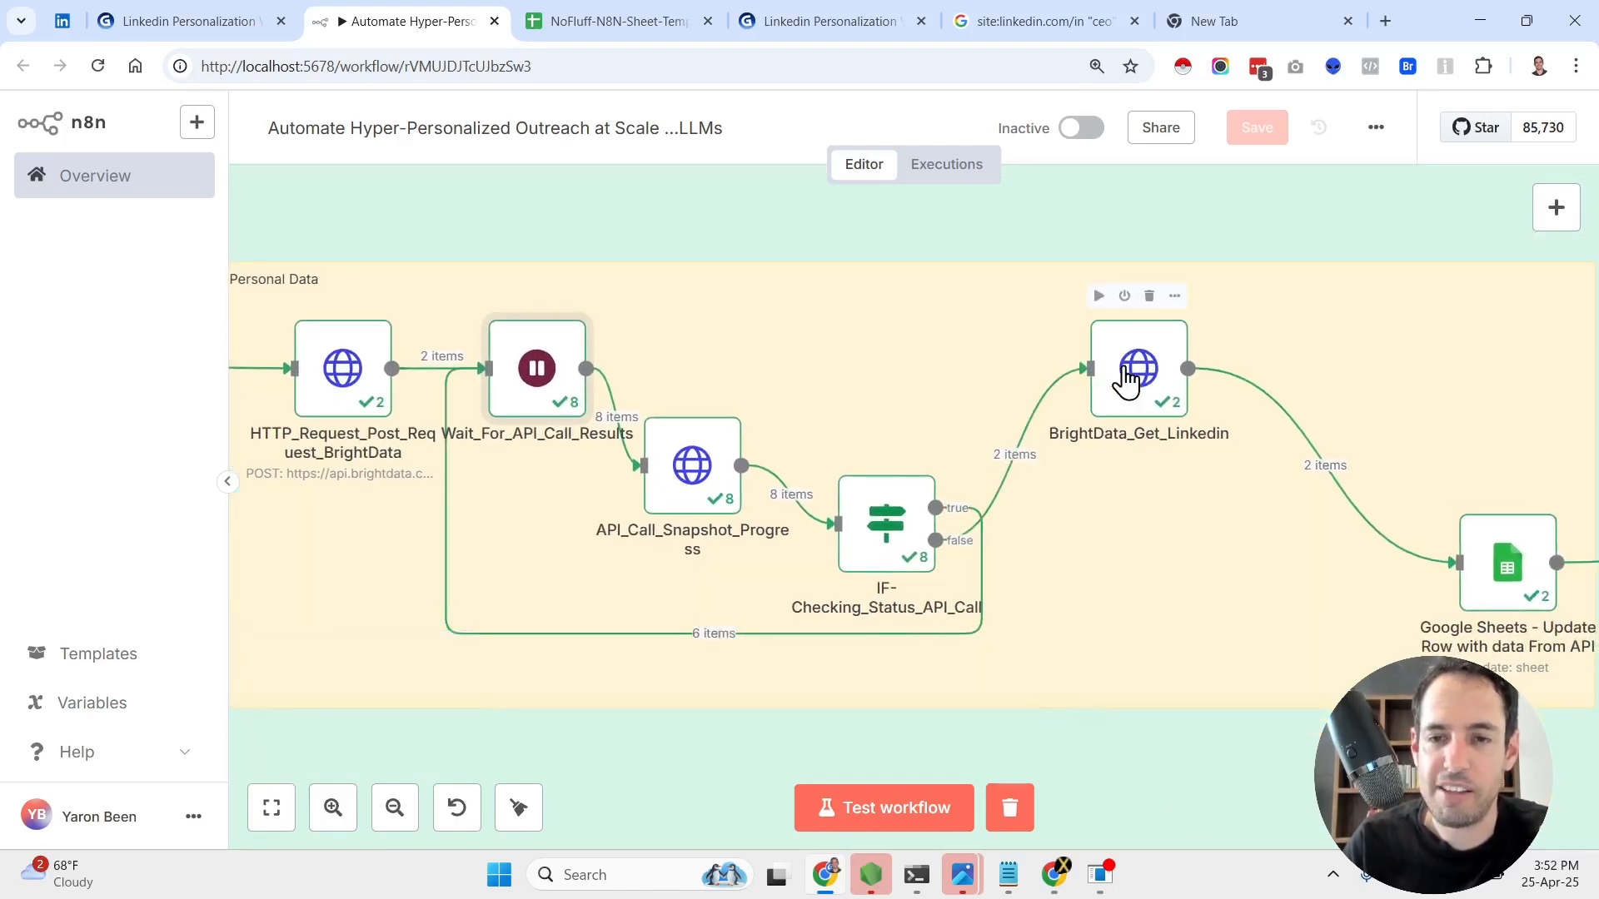
pyautogui.hscroll(5, 1160, 753)
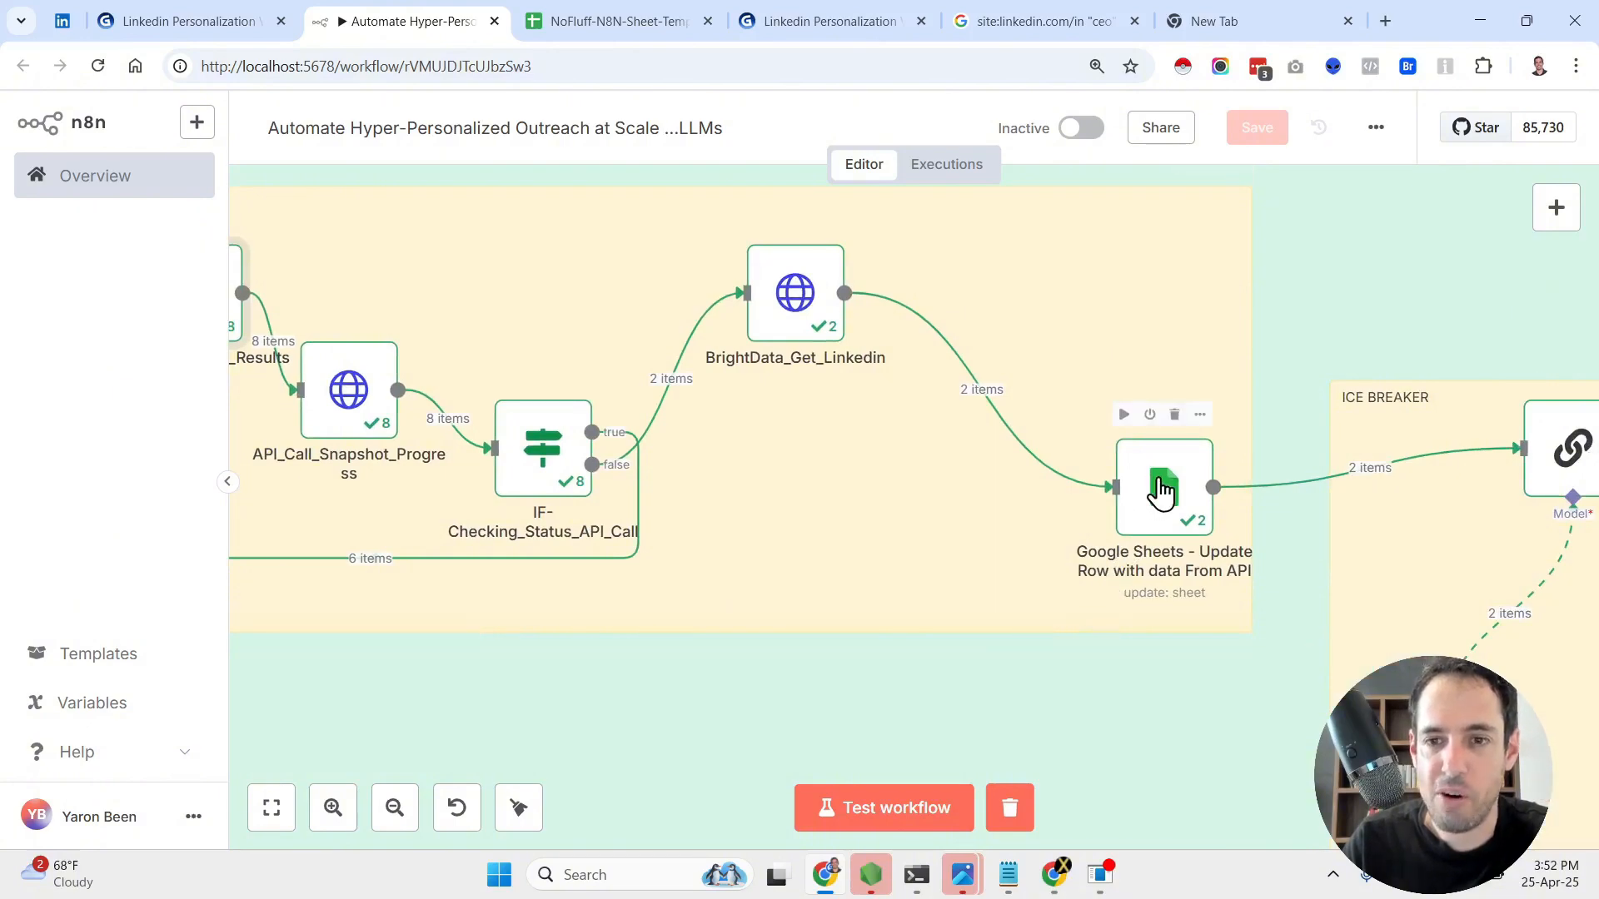
pyautogui.click(1164, 498)
pyautogui.doubleClick(1165, 498)
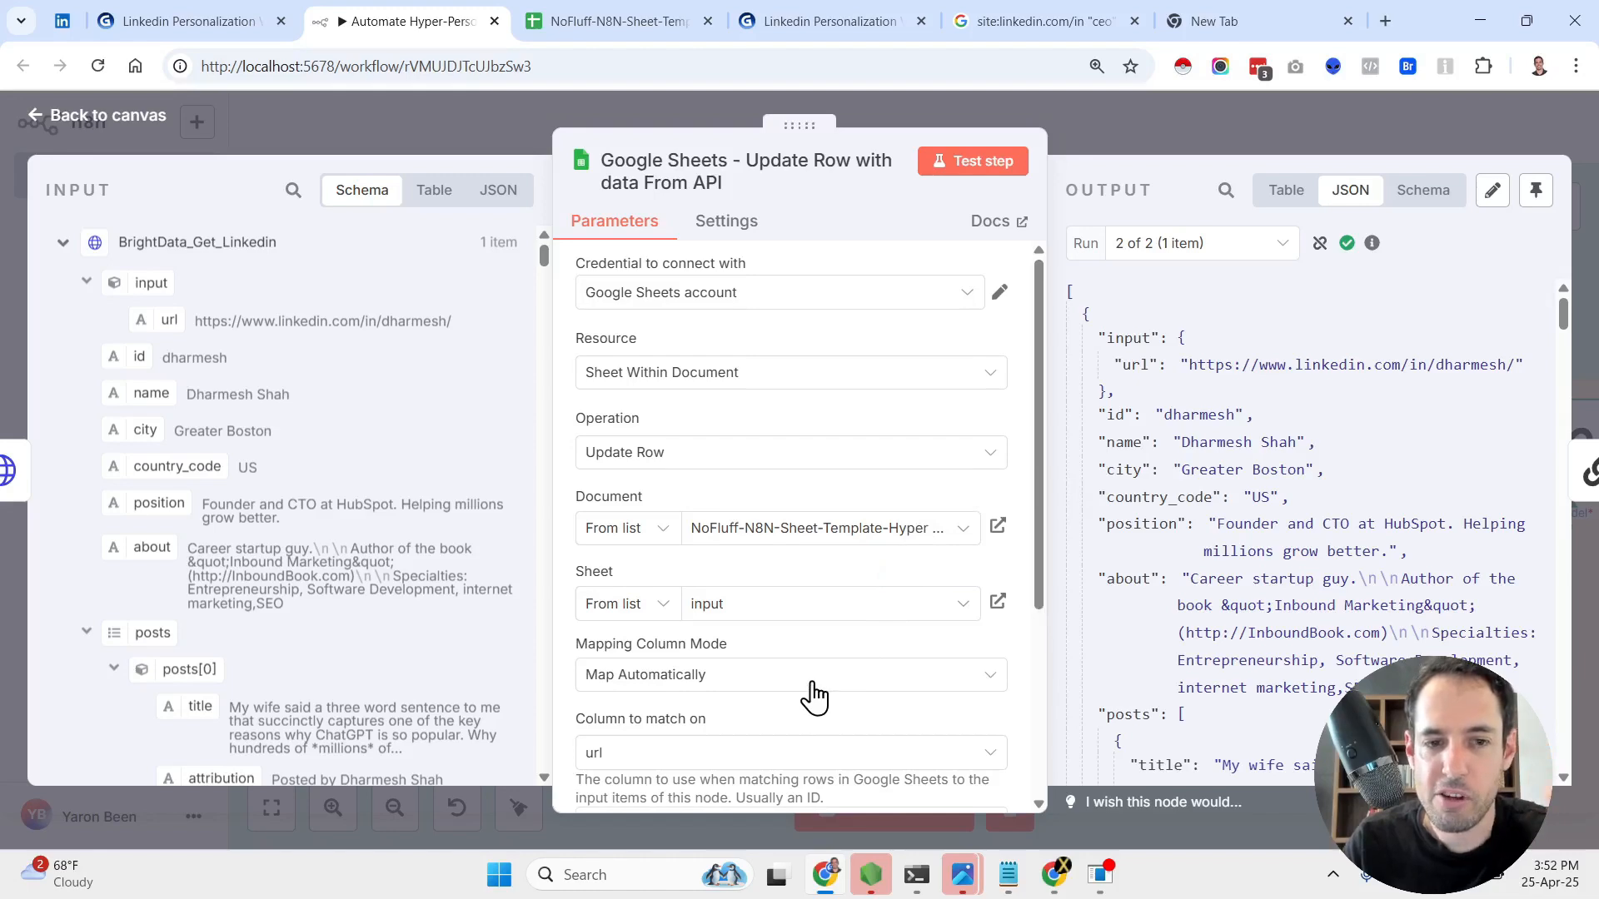
pyautogui.scroll(-4, 812, 695)
pyautogui.scroll(4, 814, 475)
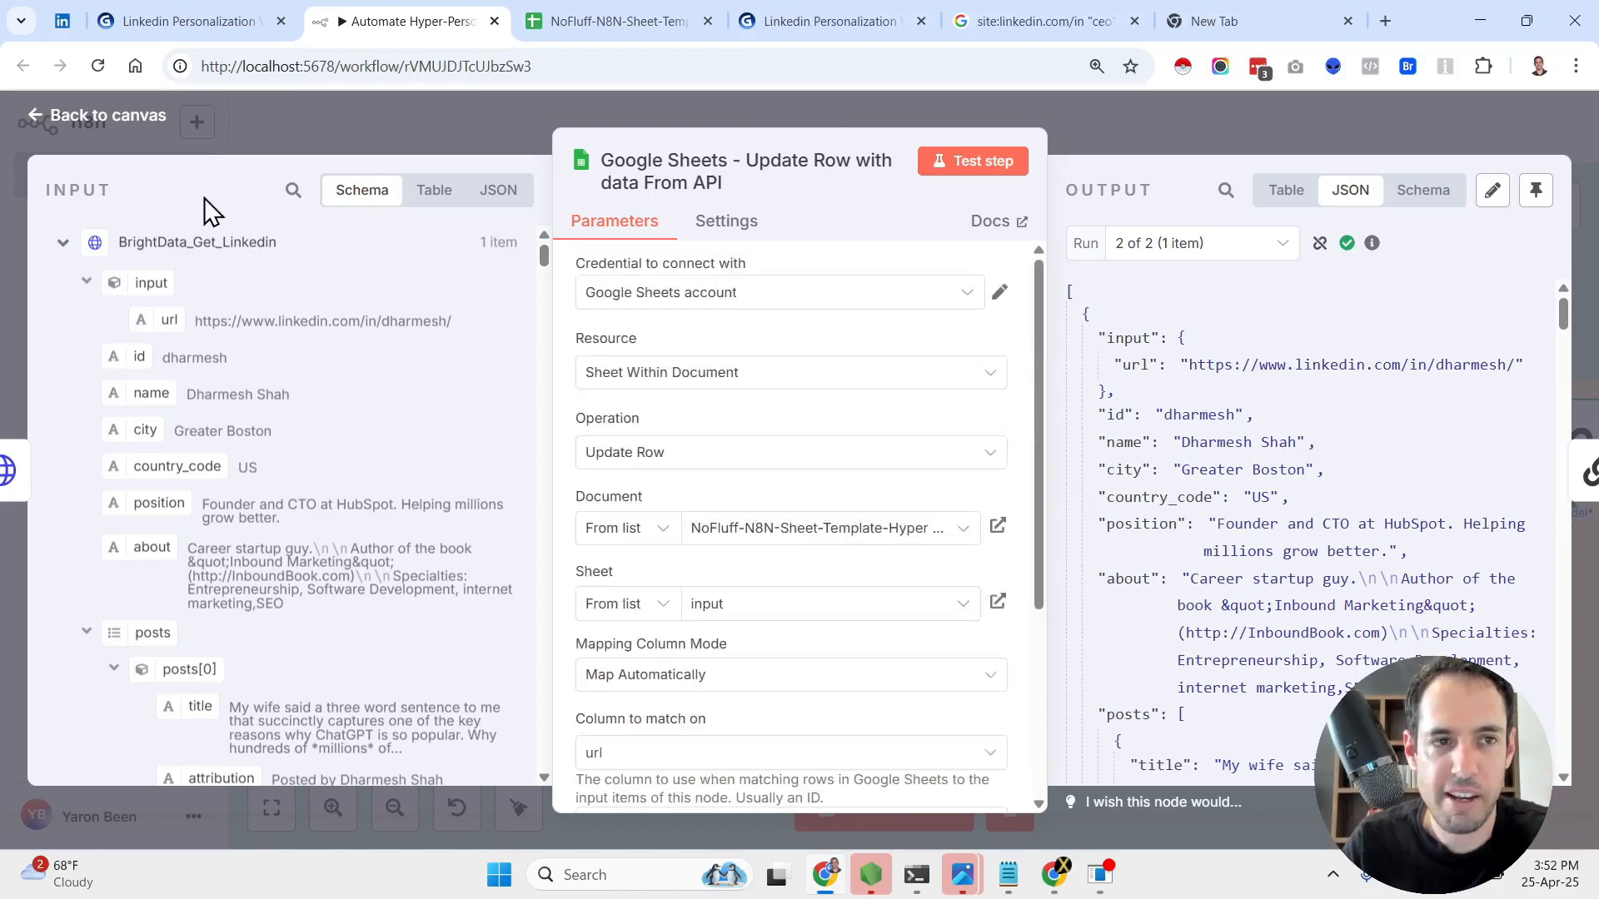
pyautogui.click(30, 125)
# - Switch to the NoFluff-N8N-Sheet-Template spreadsheet and examine the row 2 profile data across the linkedin_num_id, url, name, country_code, city and about columns
pyautogui.hscroll(5, 939, 529)
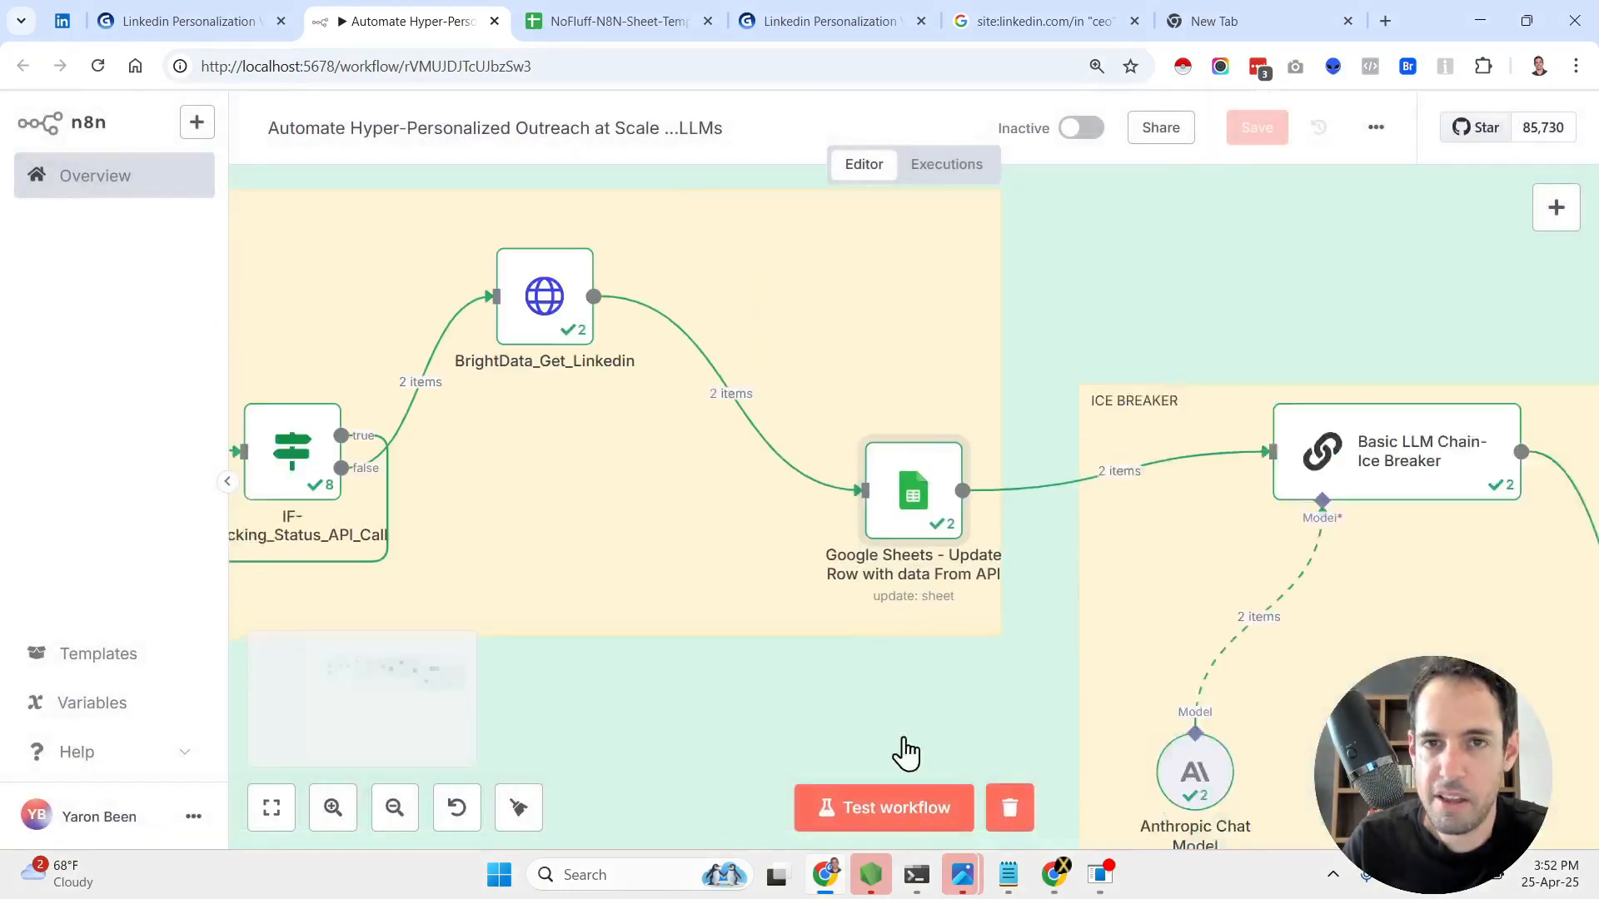
pyautogui.click(607, 33)
pyautogui.click(293, 331)
pyautogui.press('Left')
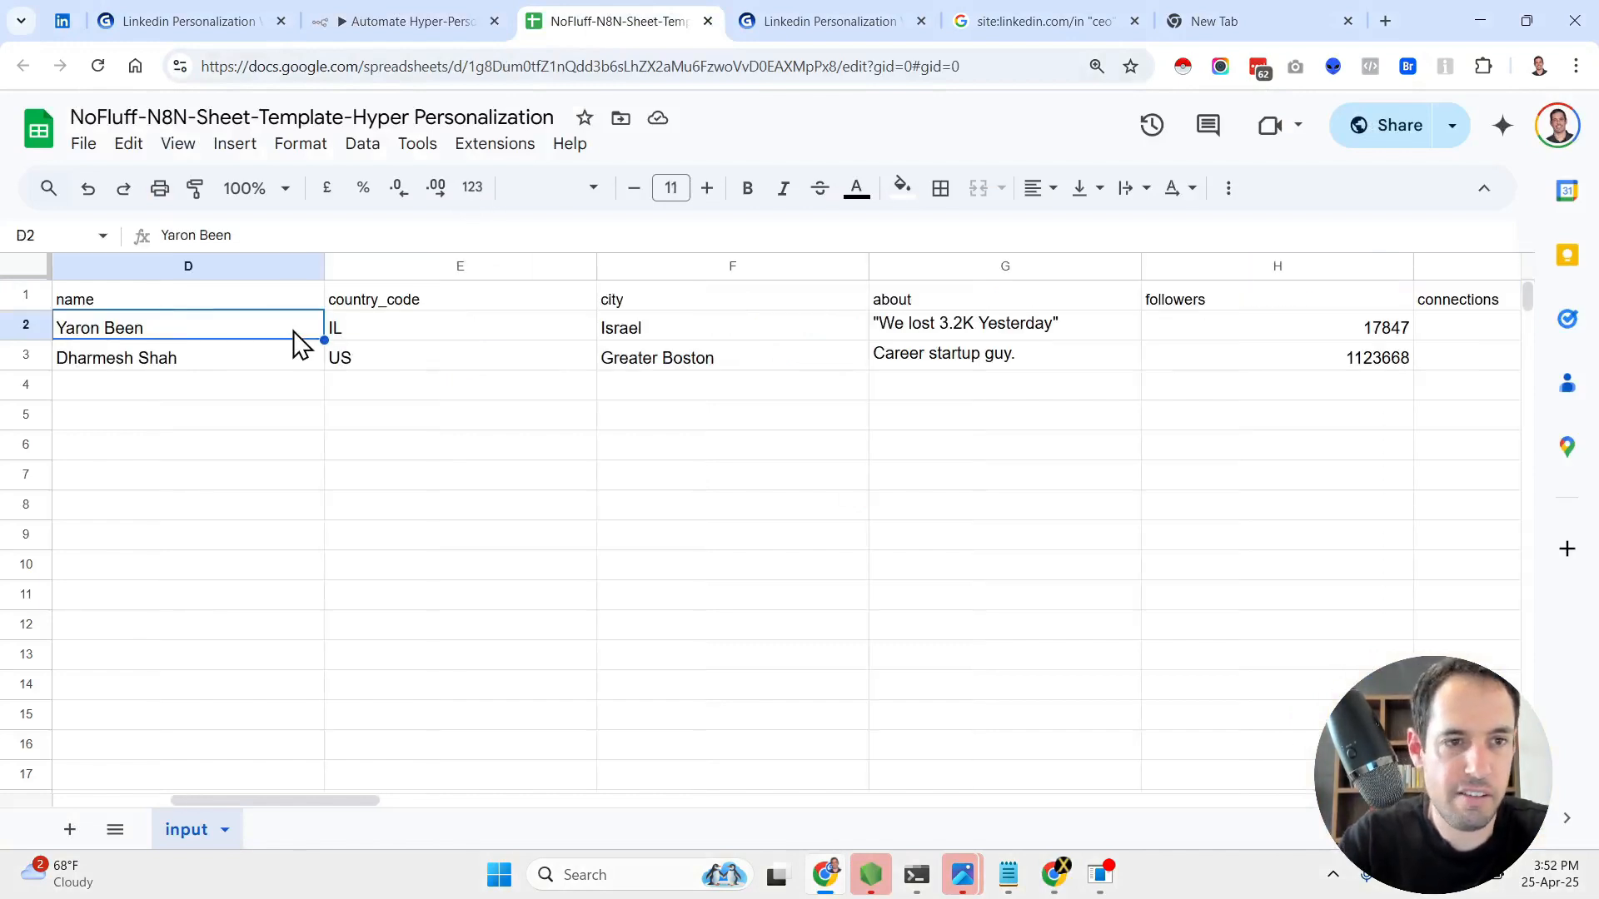
pyautogui.press('Left')
pyautogui.press('Left')
pyautogui.press('Left')
pyautogui.press('Right')
pyautogui.press('Right')
pyautogui.press('Right')
pyautogui.press('Right')
pyautogui.press('Right')
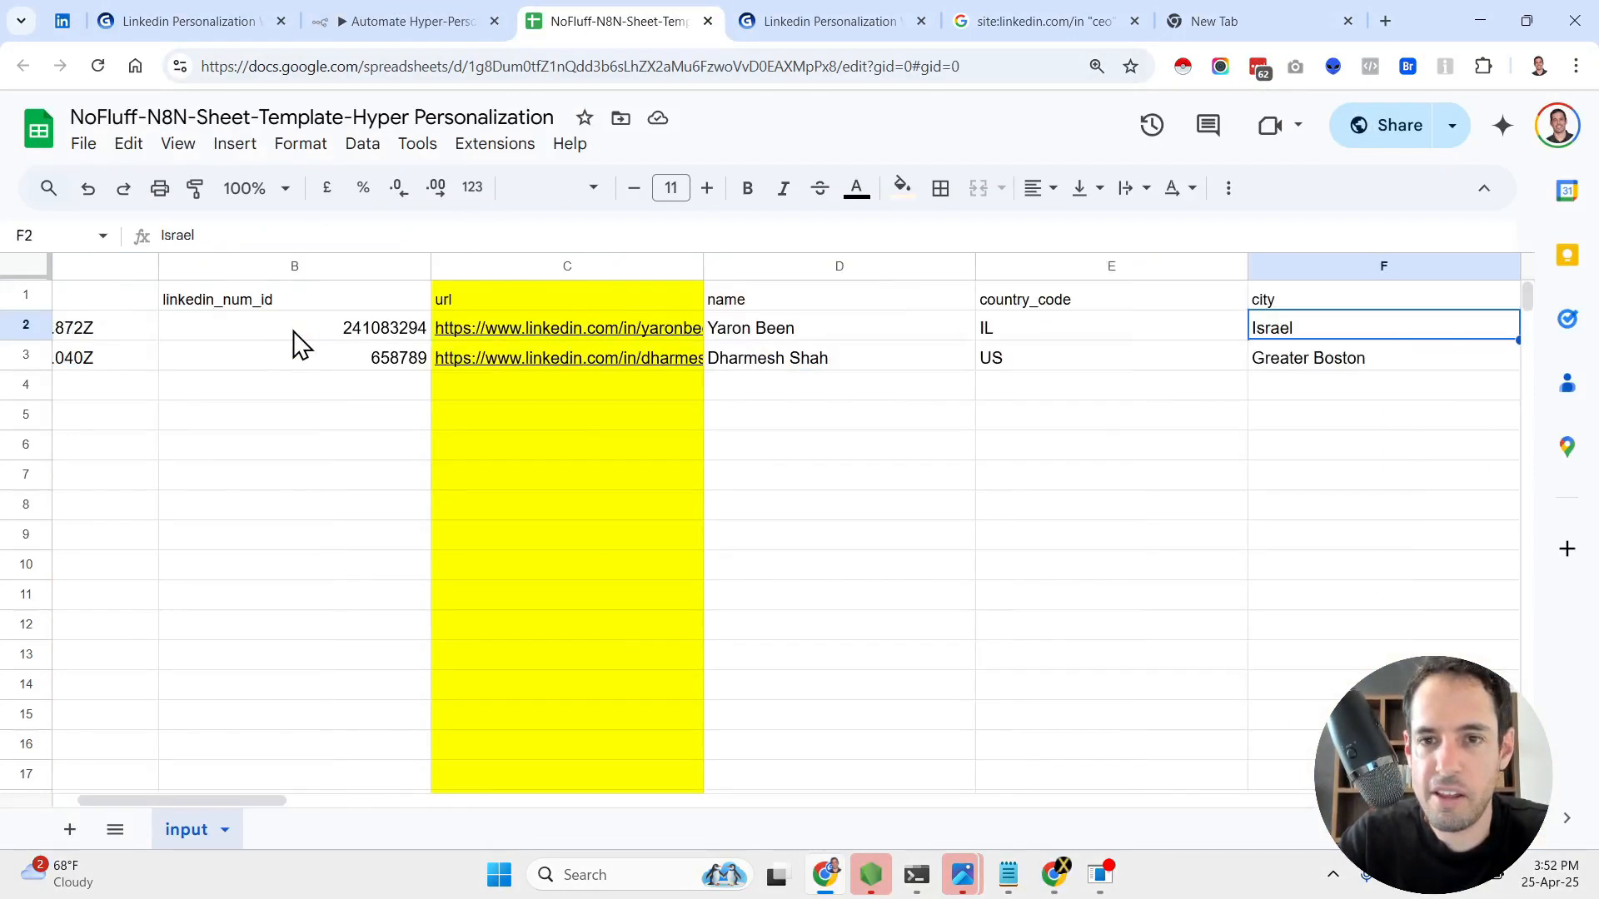
pyautogui.press('Left')
pyautogui.press('Right')
pyautogui.press('Right')
pyautogui.press('Right')
pyautogui.press('Right')
pyautogui.press('Left')
pyautogui.press('Left')
pyautogui.press('Left')
pyautogui.press('Left')
pyautogui.press('Left')
pyautogui.press('Left')
pyautogui.press('Left')
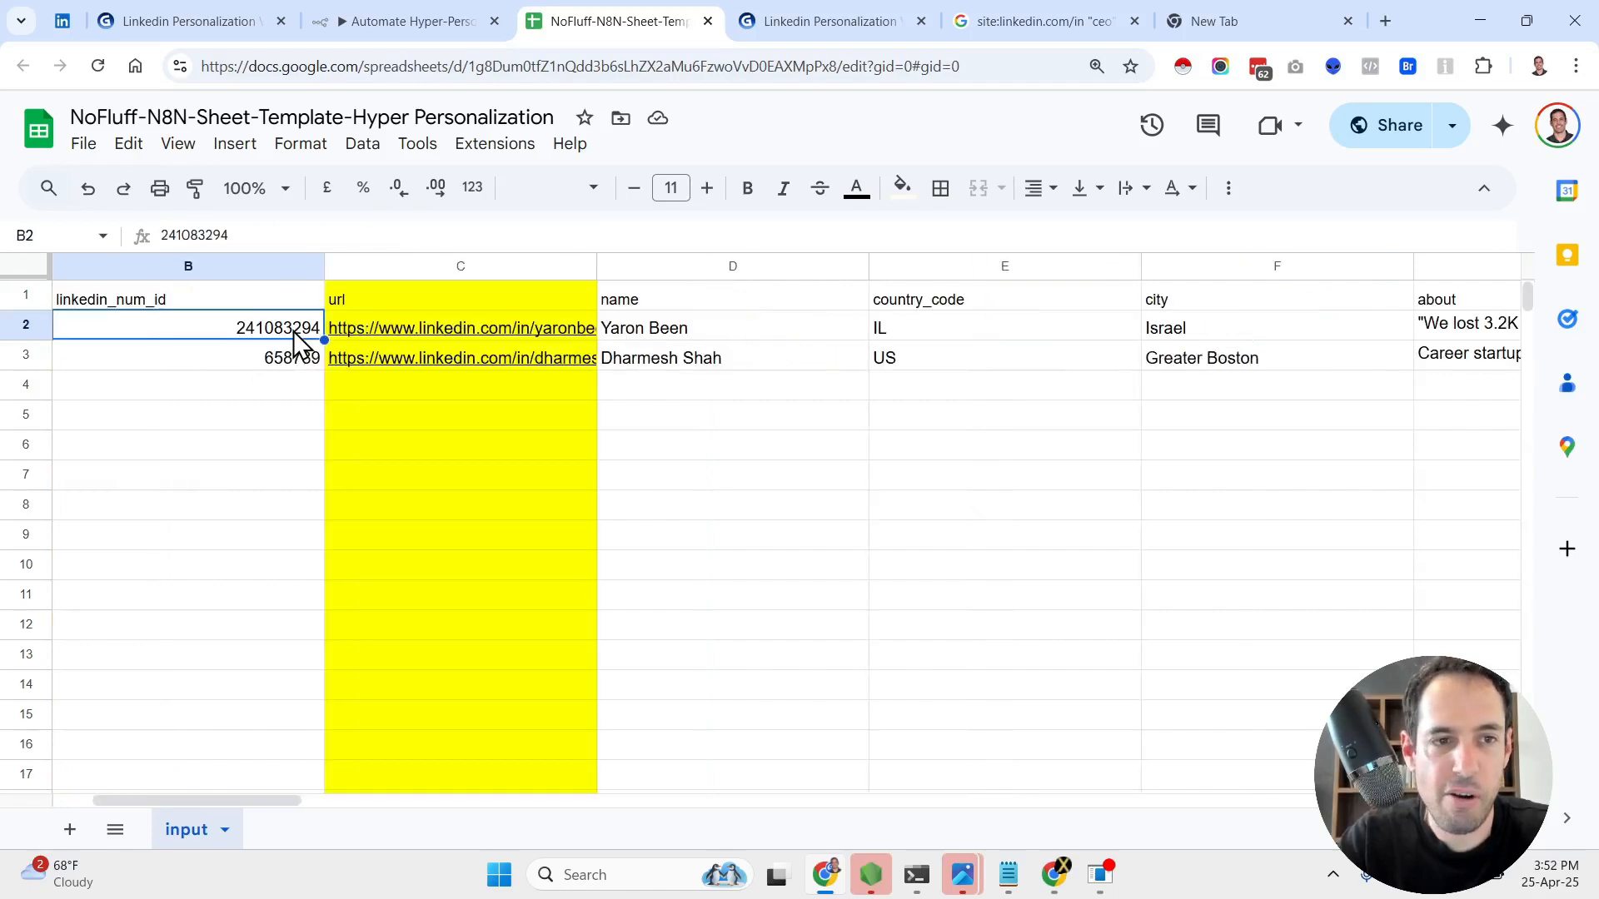
pyautogui.press('Right')
pyautogui.press('Right')
pyautogui.press('Left')
pyautogui.press('Right')
pyautogui.press('Right')
pyautogui.press('Right')
pyautogui.press('Right')
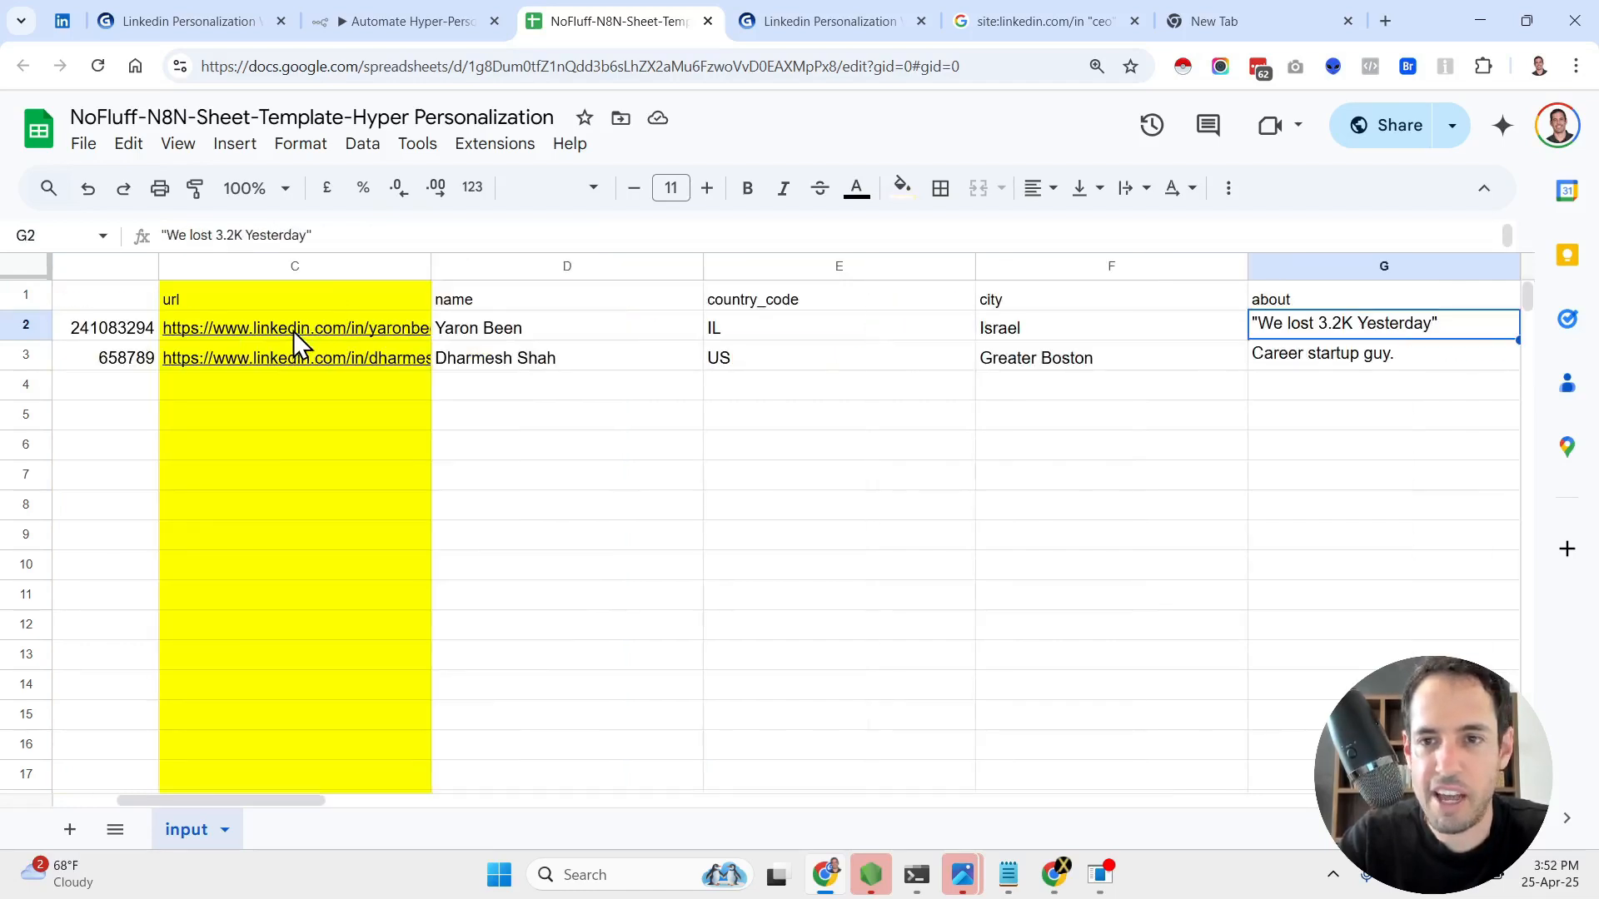
# - Examine the remaining row 2 enrichment fields from the followers column through to similar_profiles
pyautogui.press('Right')
pyautogui.press('Right')
pyautogui.press('Right')
pyautogui.press('Right')
pyautogui.press('Right')
pyautogui.press('Right')
pyautogui.press('Right')
pyautogui.press('Right')
pyautogui.press('Right')
pyautogui.press('Right')
pyautogui.press('Right')
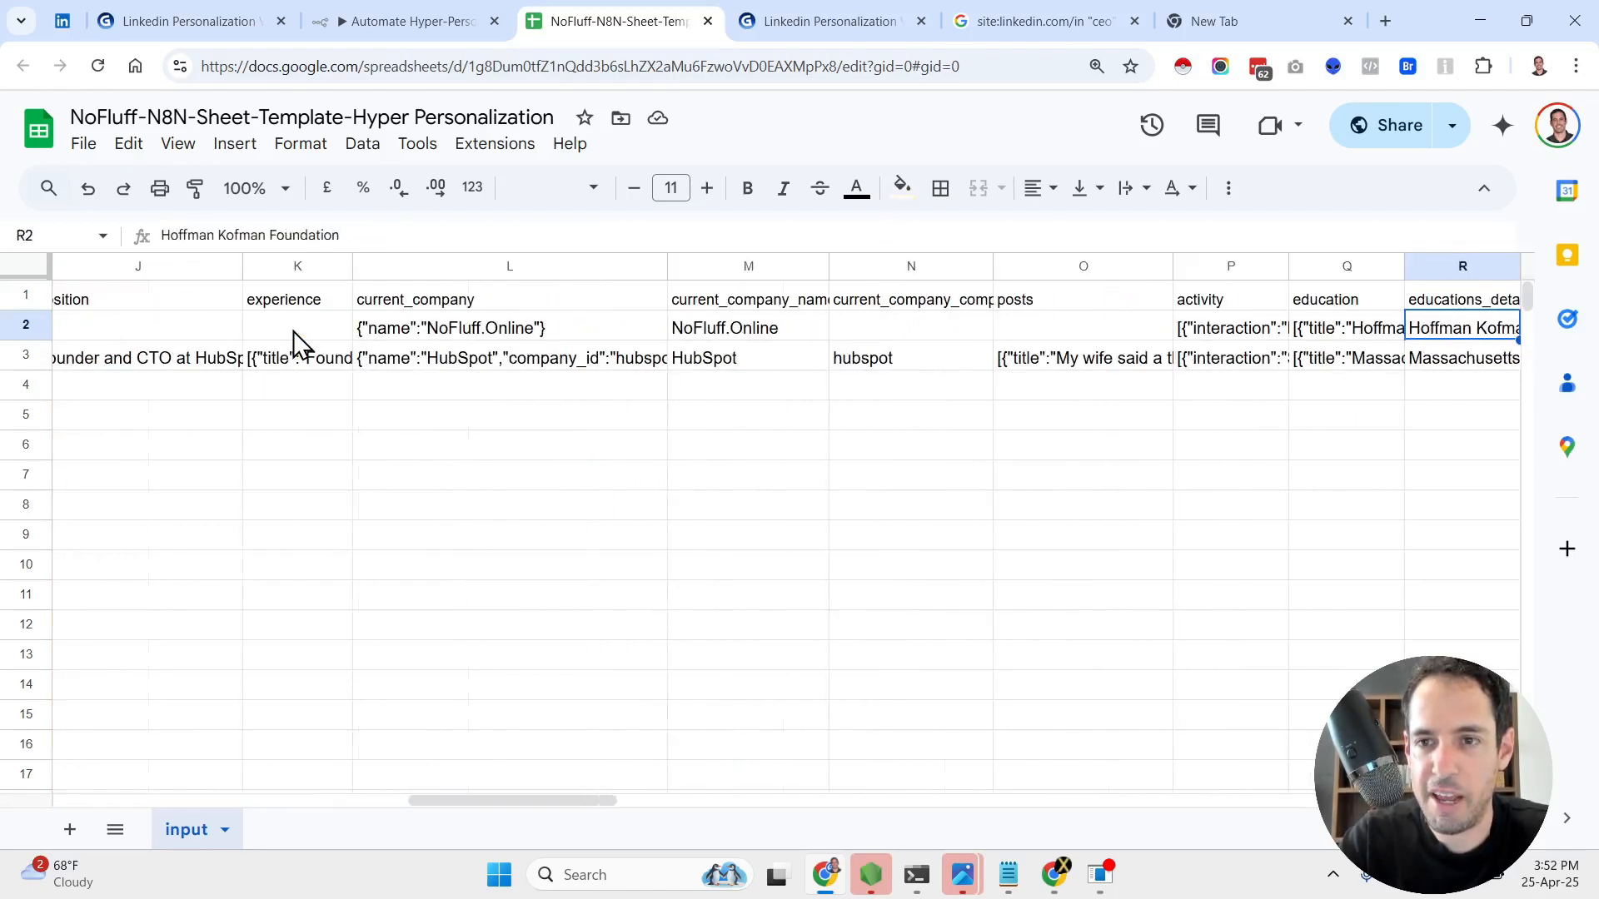
pyautogui.press('Right')
pyautogui.press('Right')
pyautogui.press('Right')
pyautogui.press('Right')
pyautogui.press('Right')
pyautogui.press('Right')
pyautogui.press('Right')
pyautogui.press('Right')
pyautogui.press('Right')
pyautogui.press('Right')
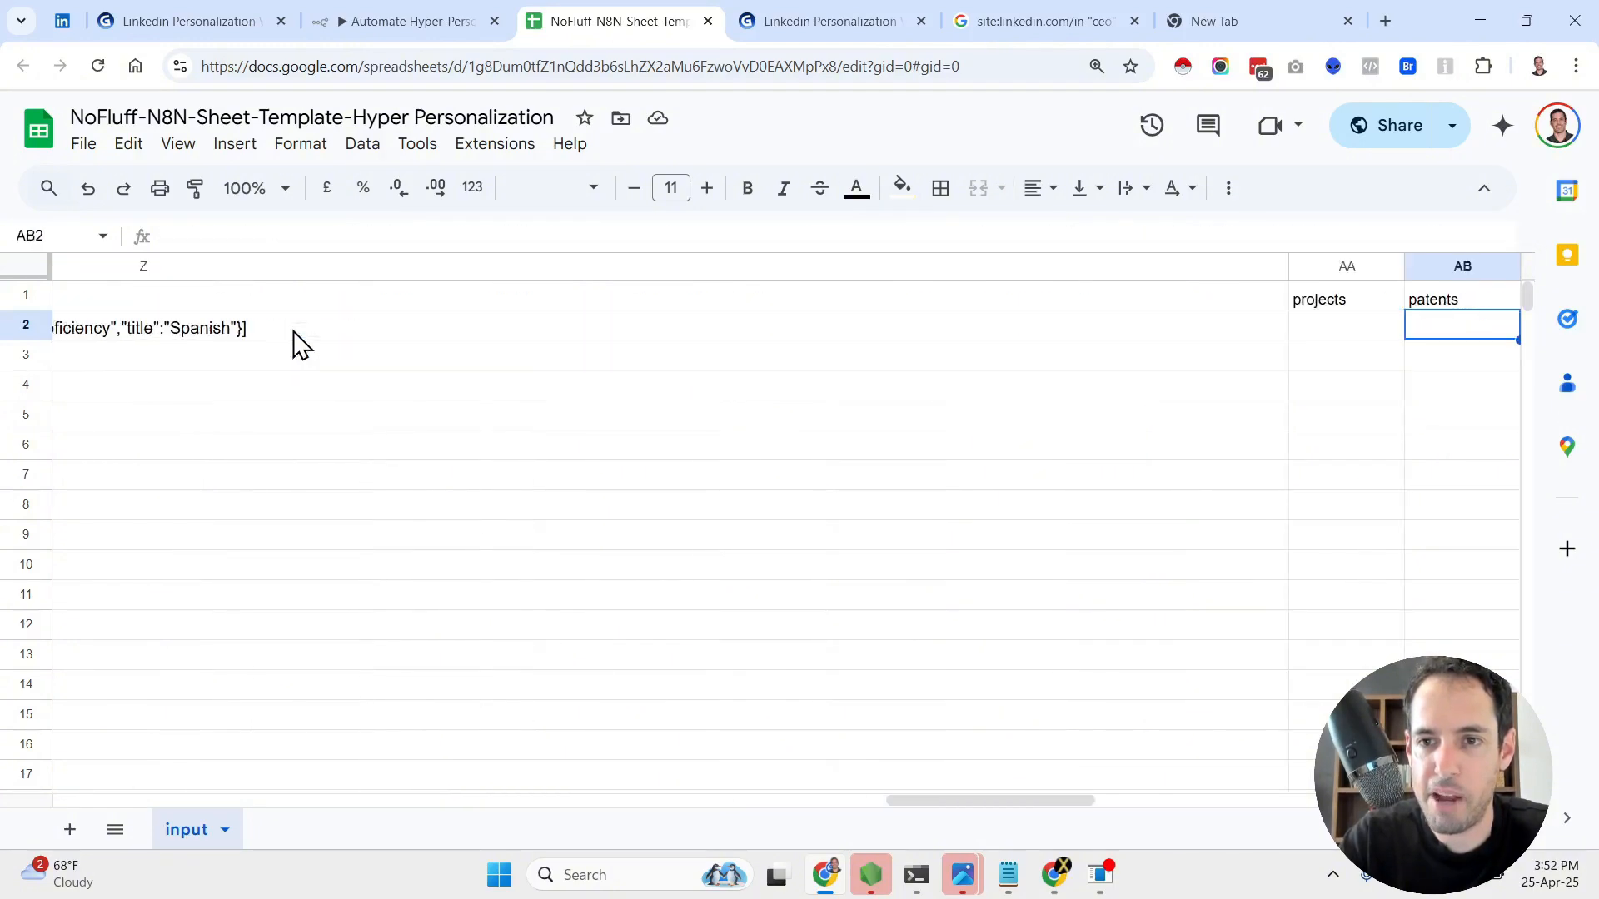
pyautogui.press('Right')
pyautogui.press('Right')
pyautogui.press('Right')
pyautogui.press('Right')
pyautogui.press('Right')
pyautogui.press('Right')
pyautogui.press('Left')
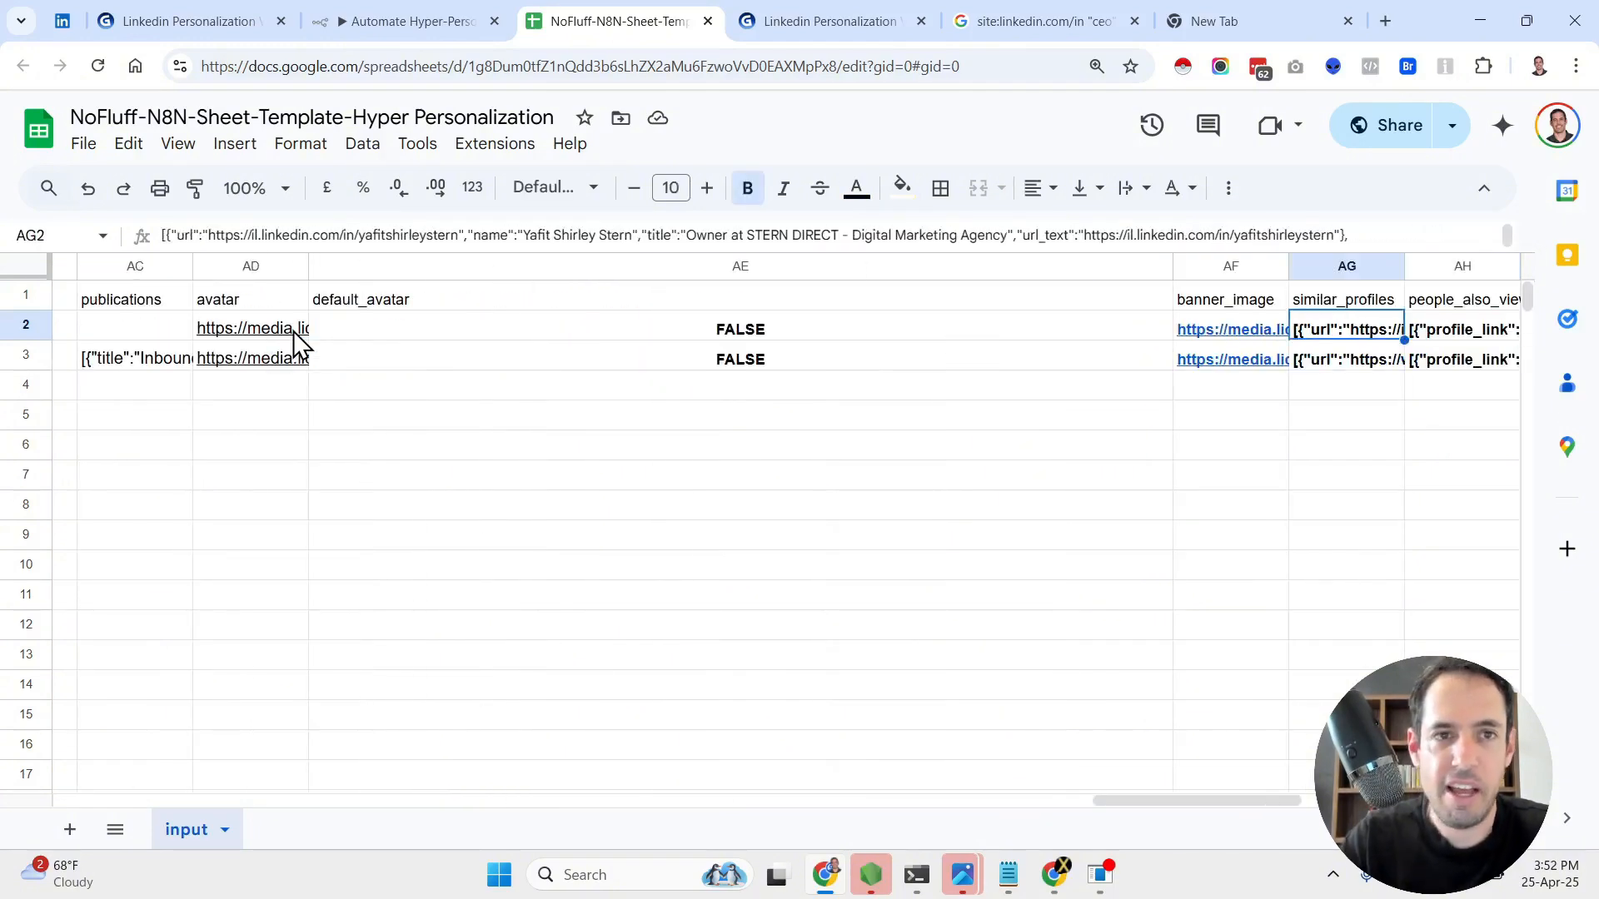
# - Switch to the n8n workflow, open the Basic LLM Chain- Ice Breaker node and review its user message prompt
pyautogui.click(433, 21)
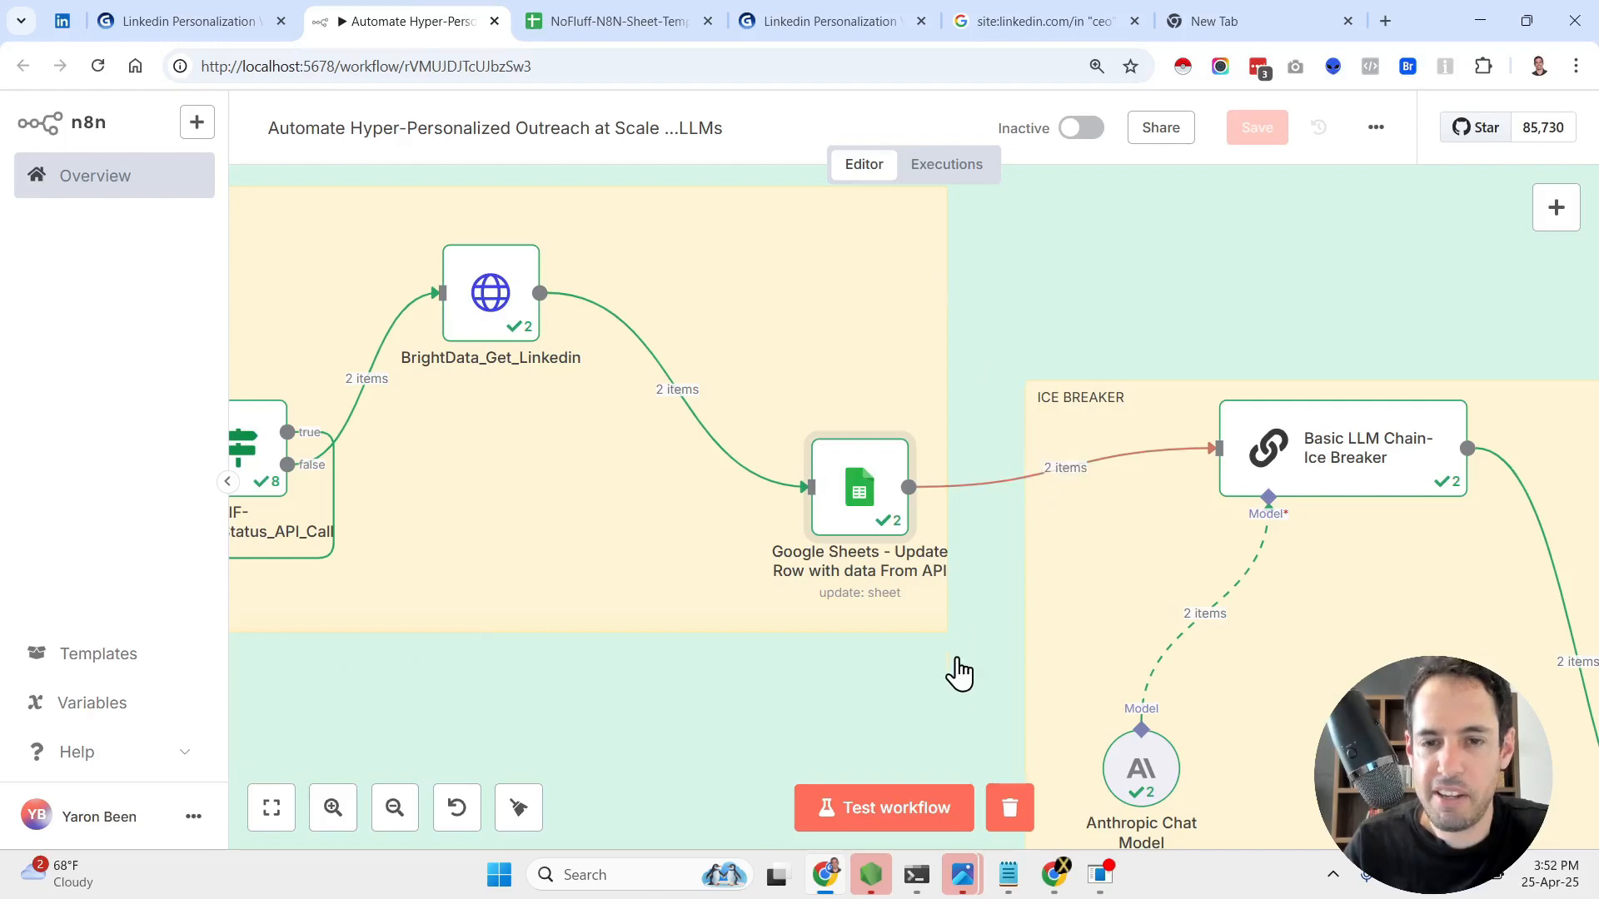
pyautogui.moveTo(957, 673); pyautogui.dragTo(658, 684)
pyautogui.doubleClick(1061, 445)
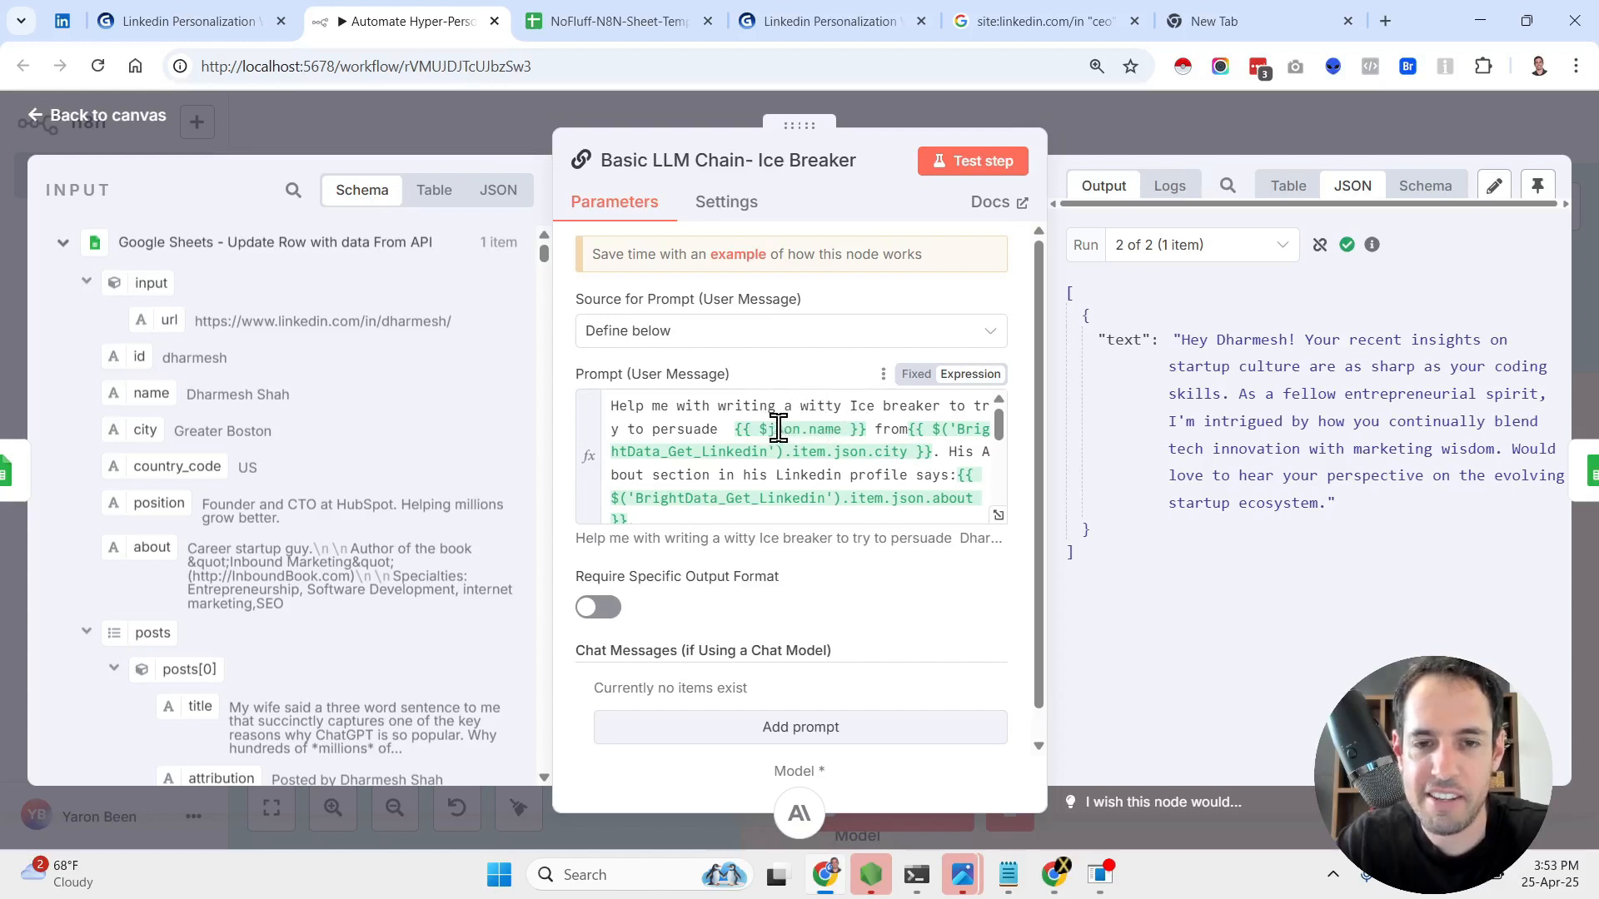
pyautogui.moveTo(762, 429)
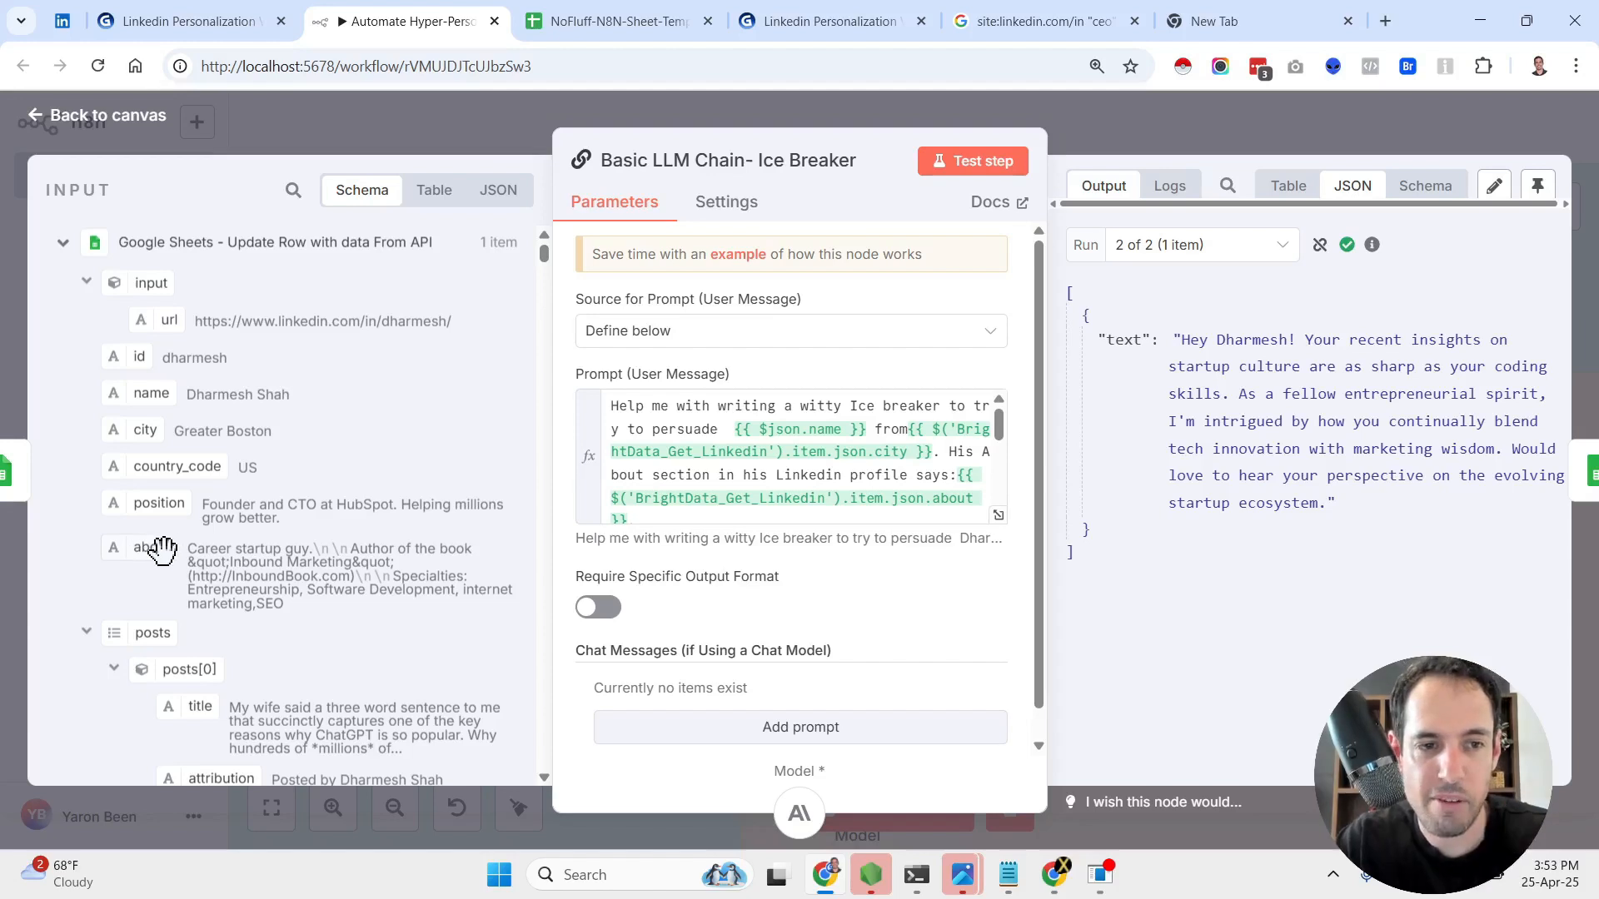
pyautogui.scroll(-2, 732, 462)
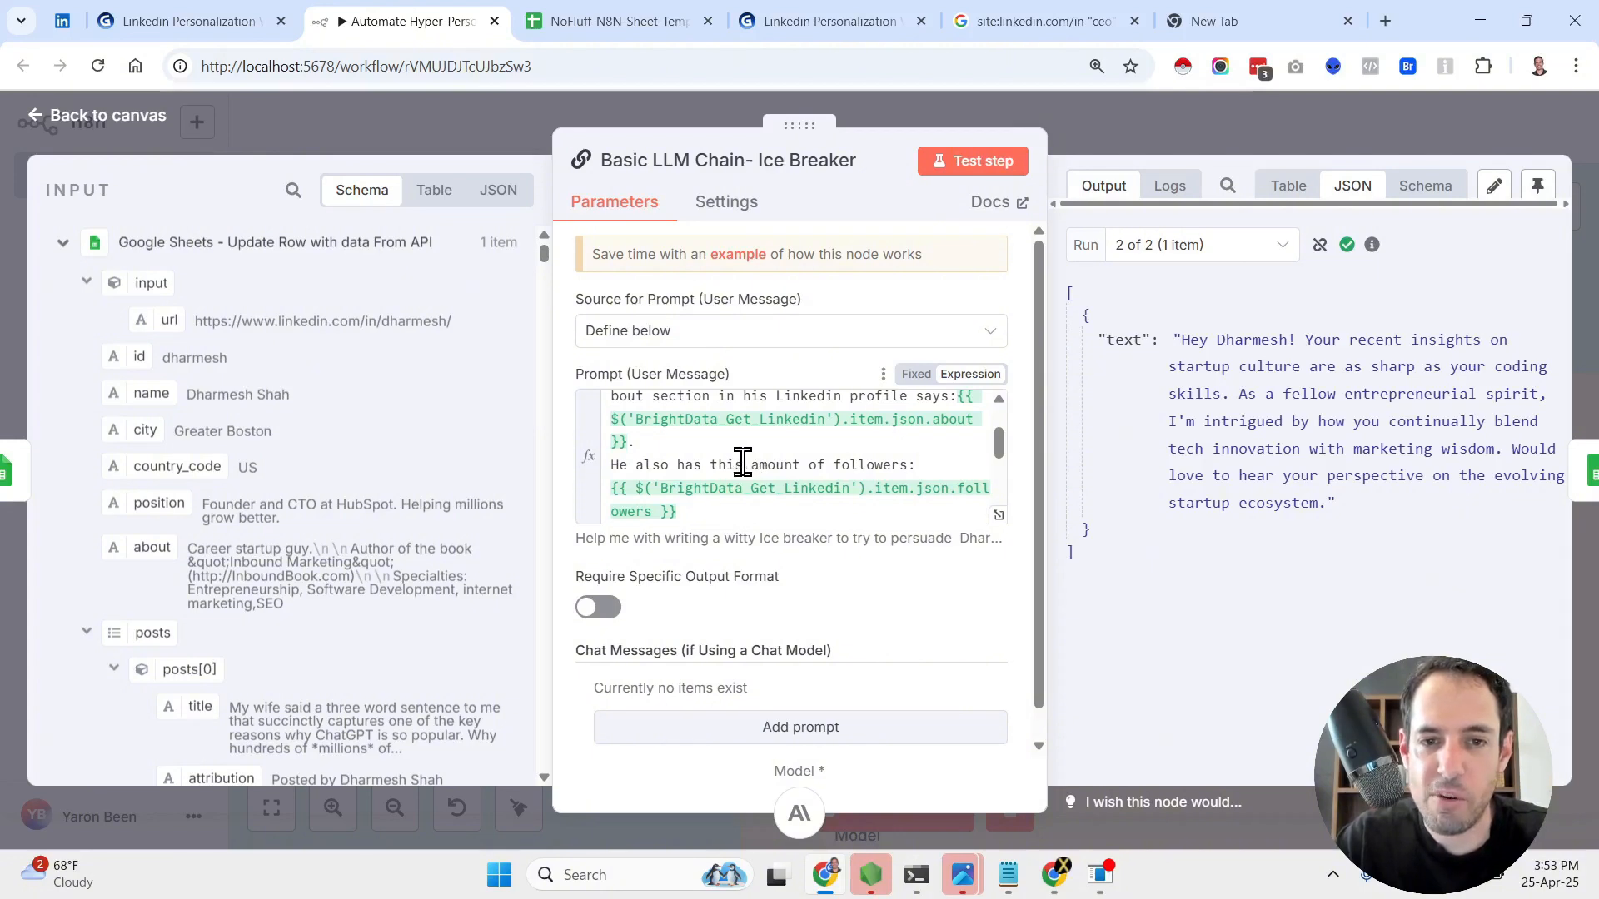
pyautogui.scroll(-3, 813, 462)
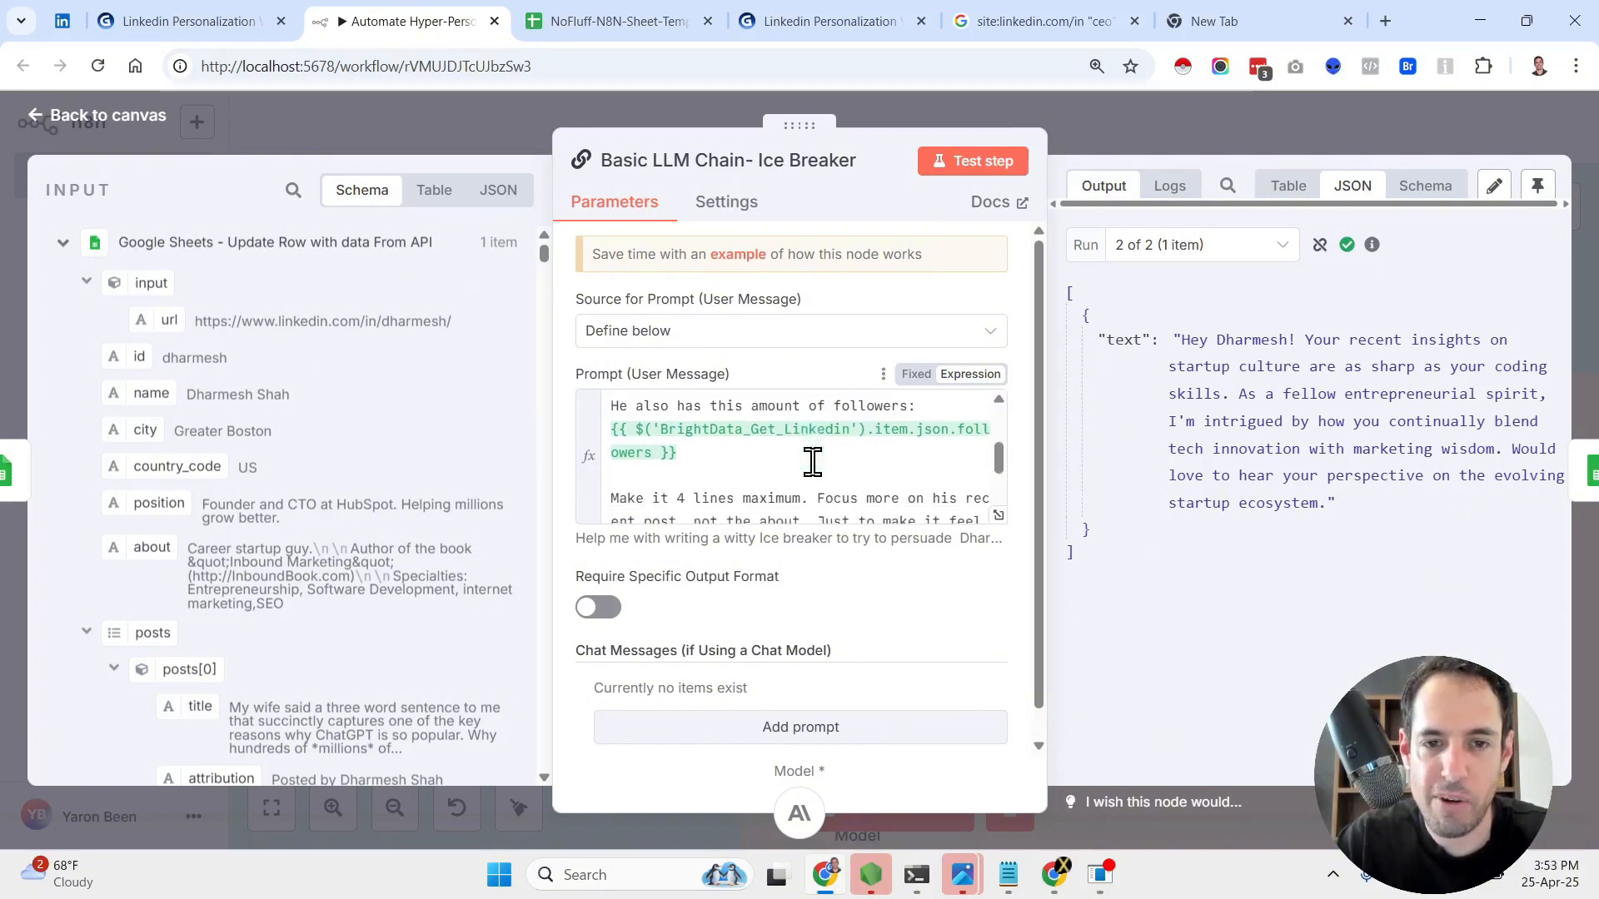
pyautogui.scroll(-2, 683, 464)
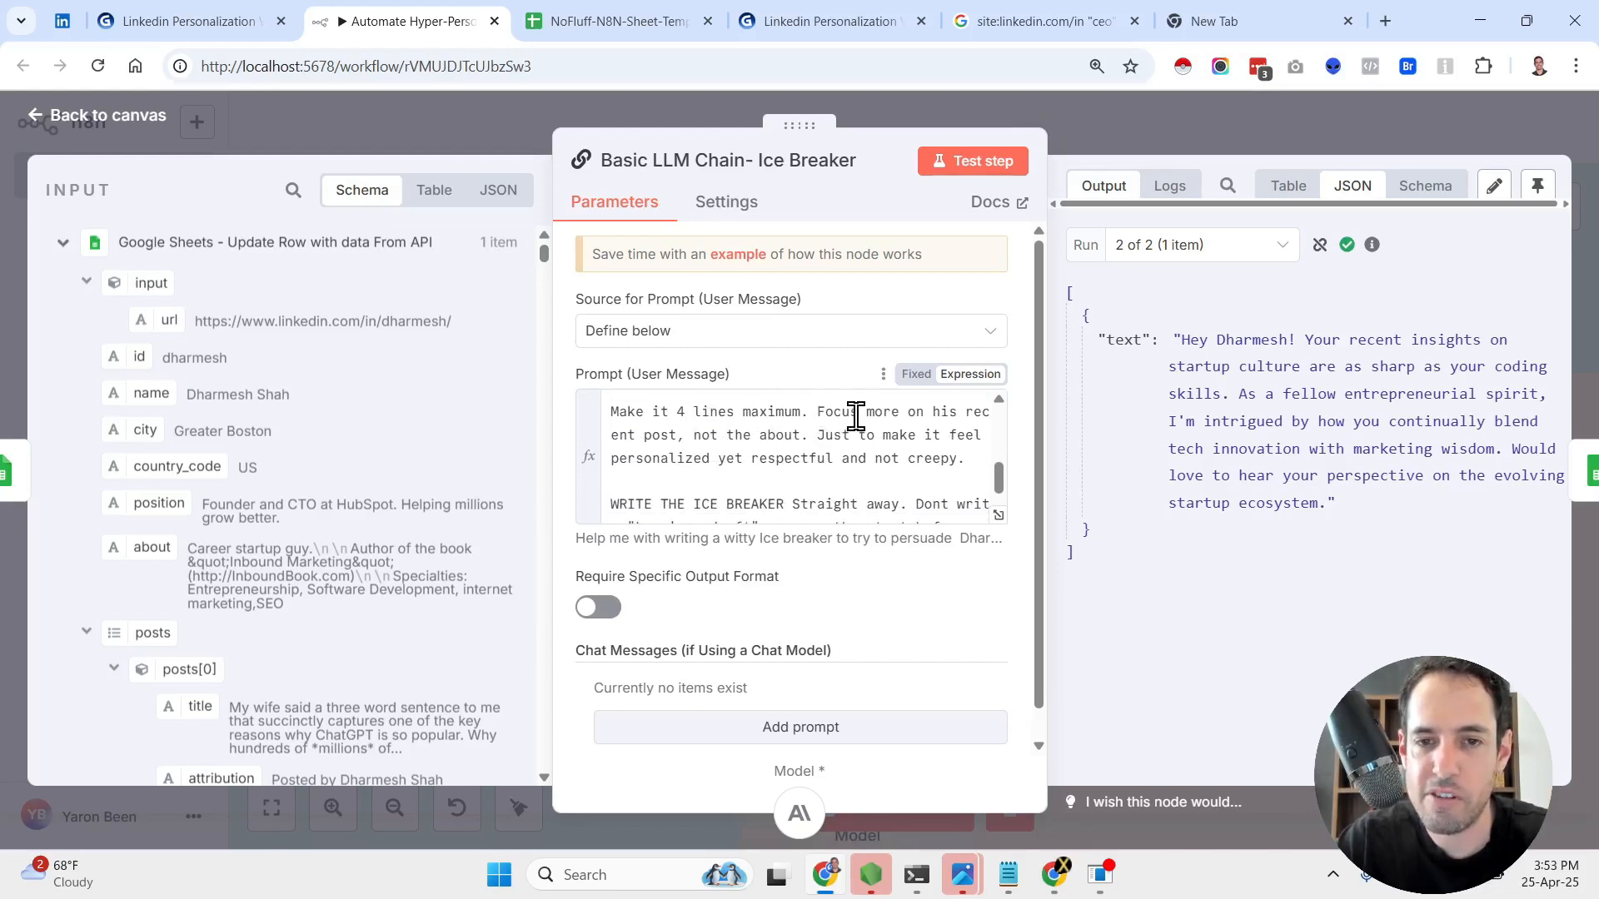
# - Delete the text "ent post, not" from the "Focus more on his recent post" sentence of the prompt and read the closing instructions
pyautogui.click(690, 439)
pyautogui.moveTo(690, 439); pyautogui.dragTo(610, 439)
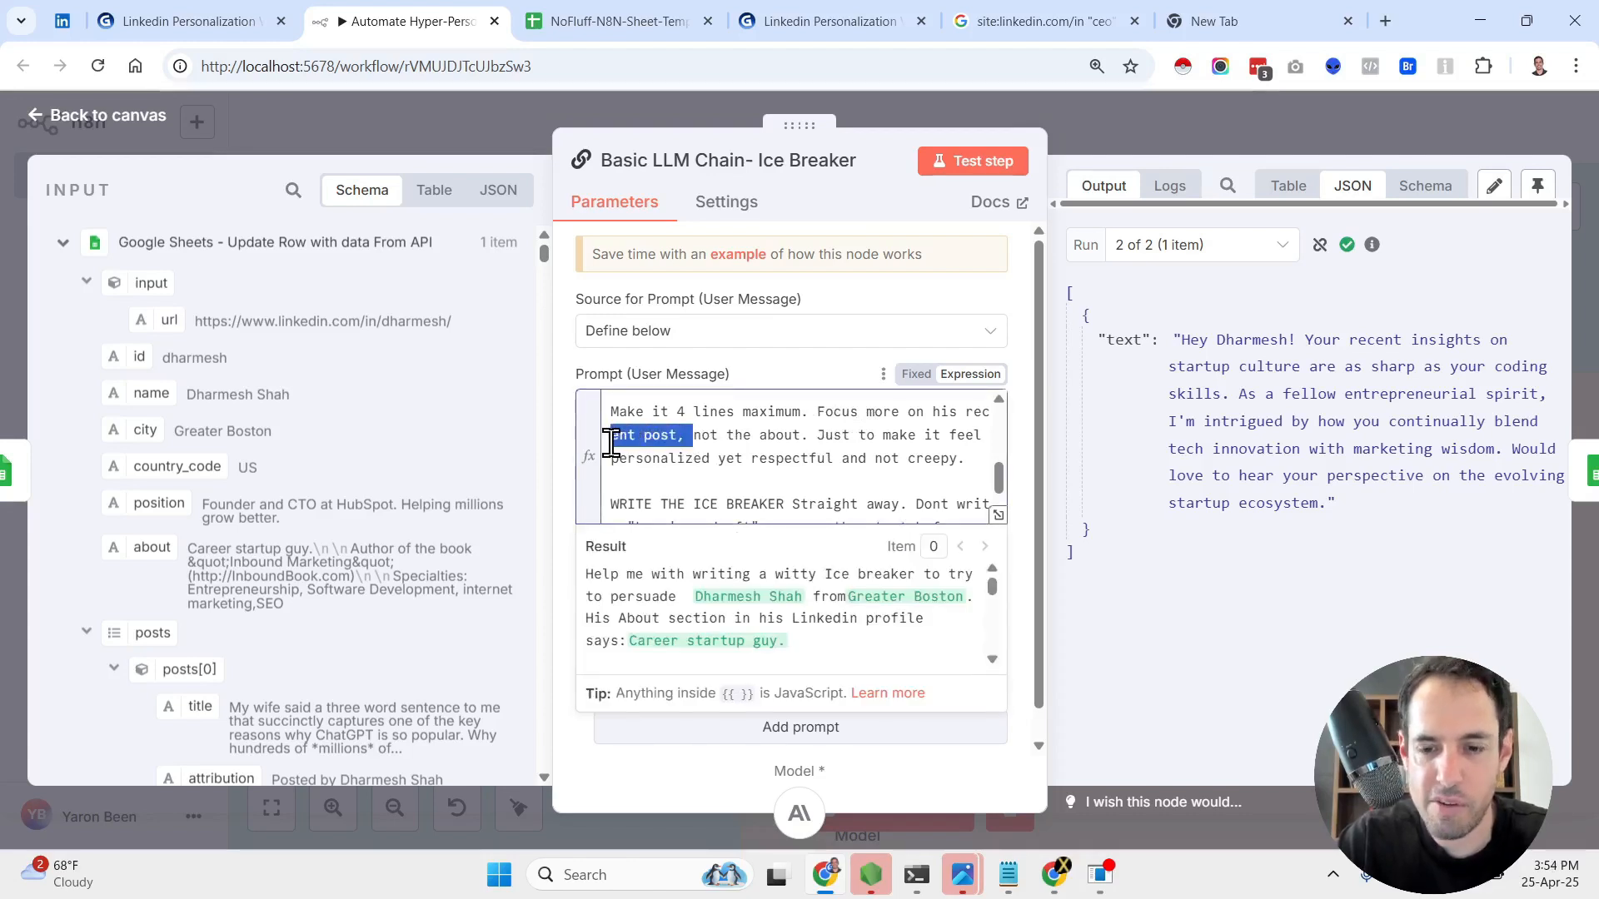
pyautogui.press('BackSpace')
pyautogui.press('Delete')
pyautogui.press('Delete')
pyautogui.press('Delete')
pyautogui.press('Delete')
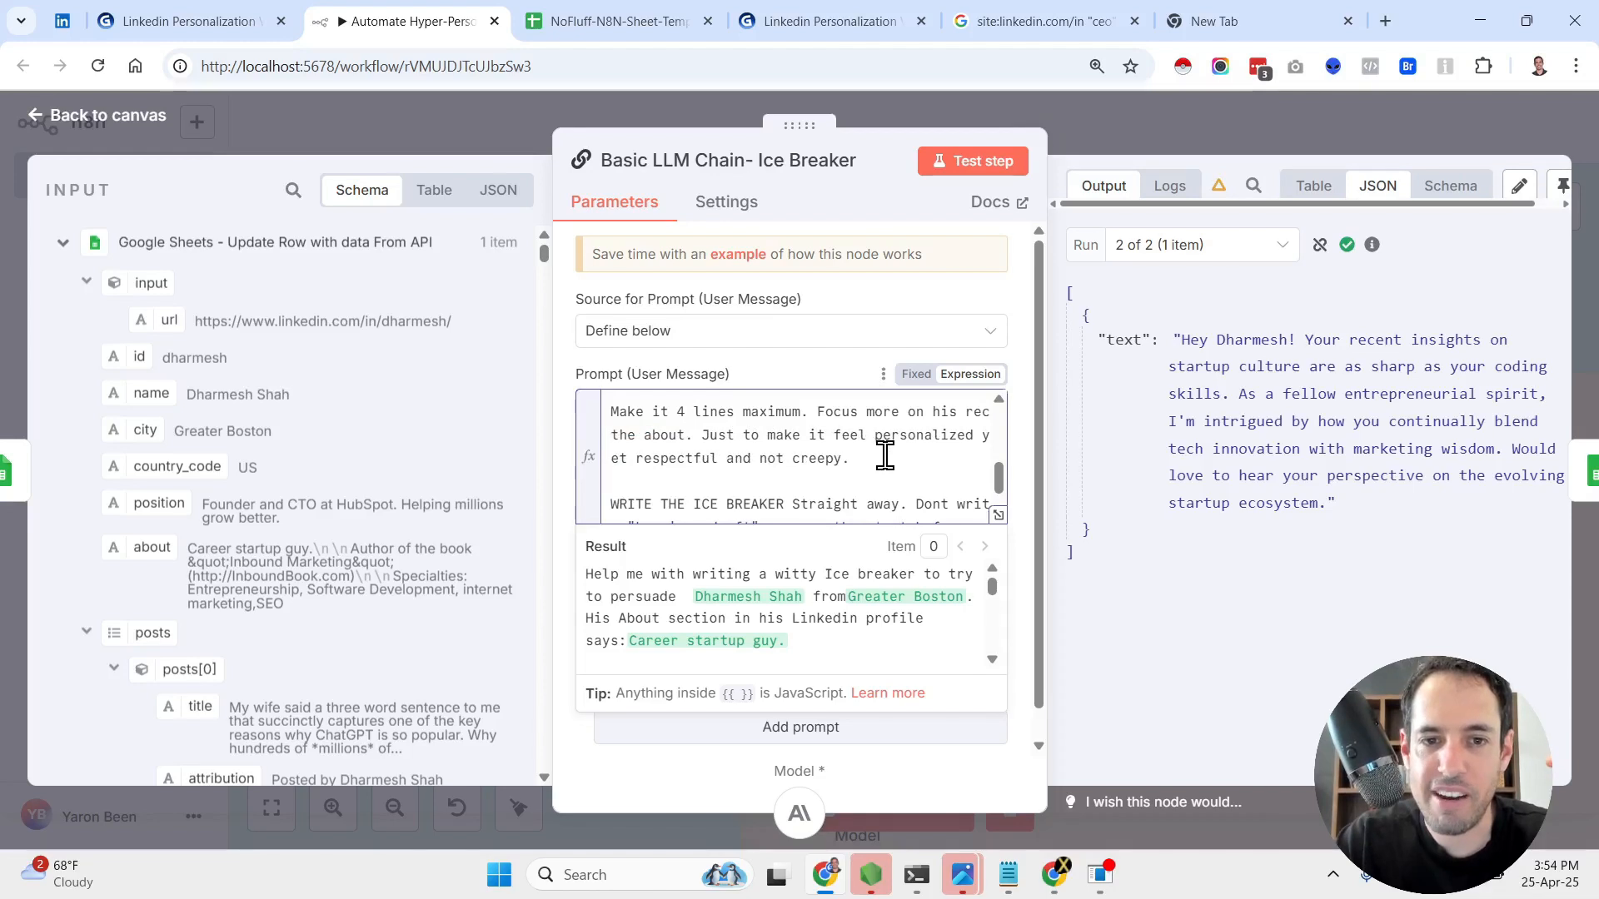
pyautogui.scroll(-1, 888, 457)
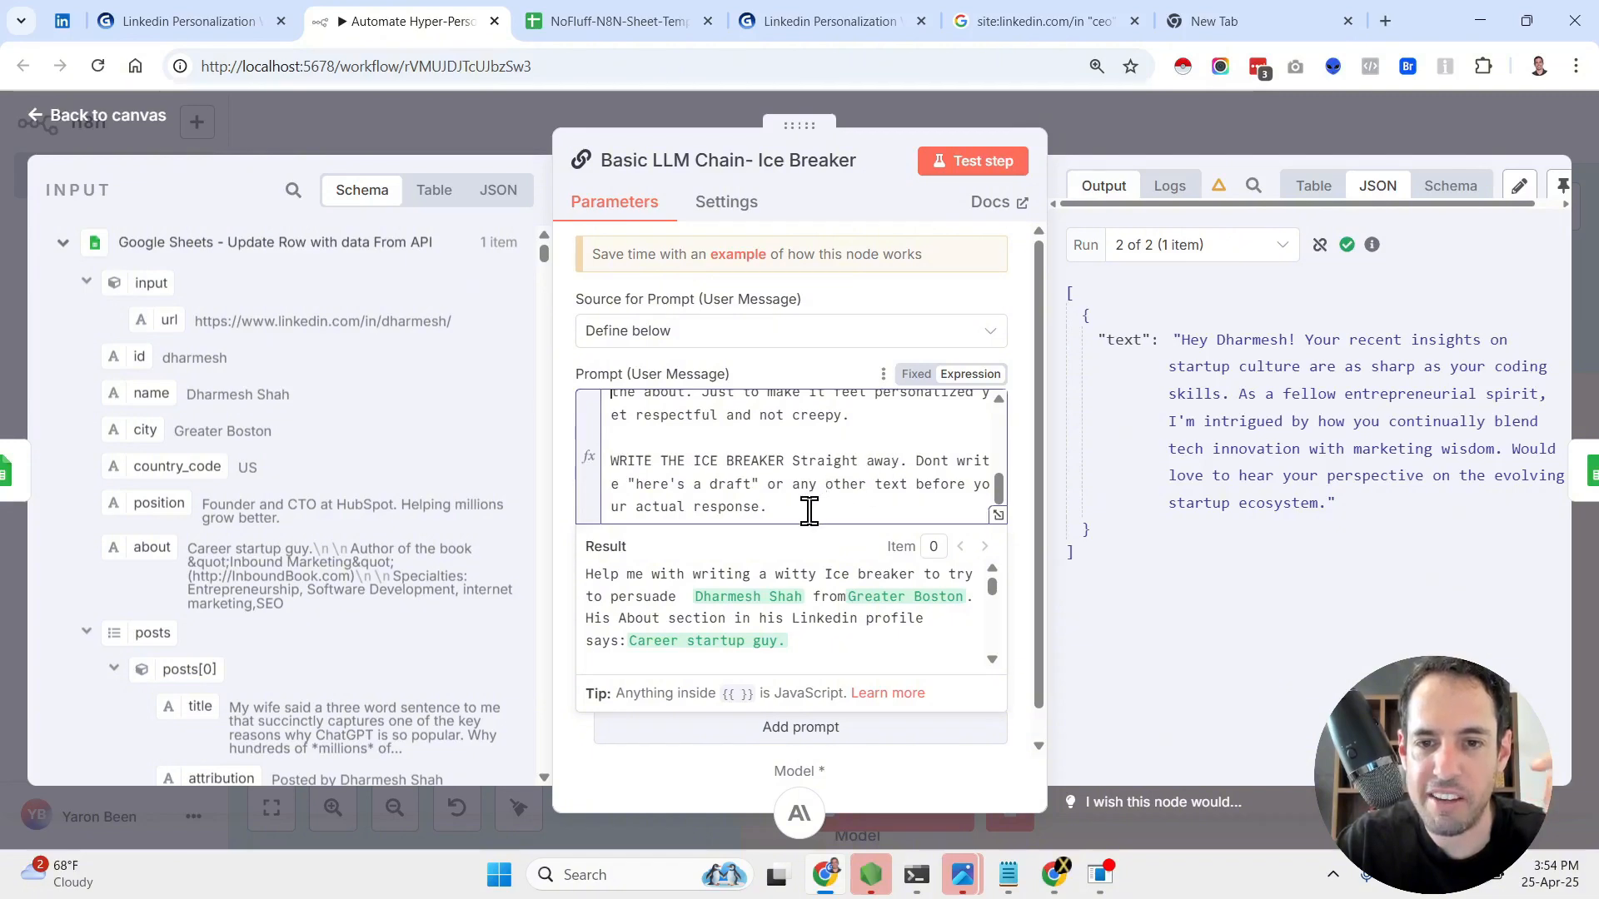
# - Switch to the spreadsheet and read the full ice breaker in the row 2 cell of the personalization column
pyautogui.click(638, 18)
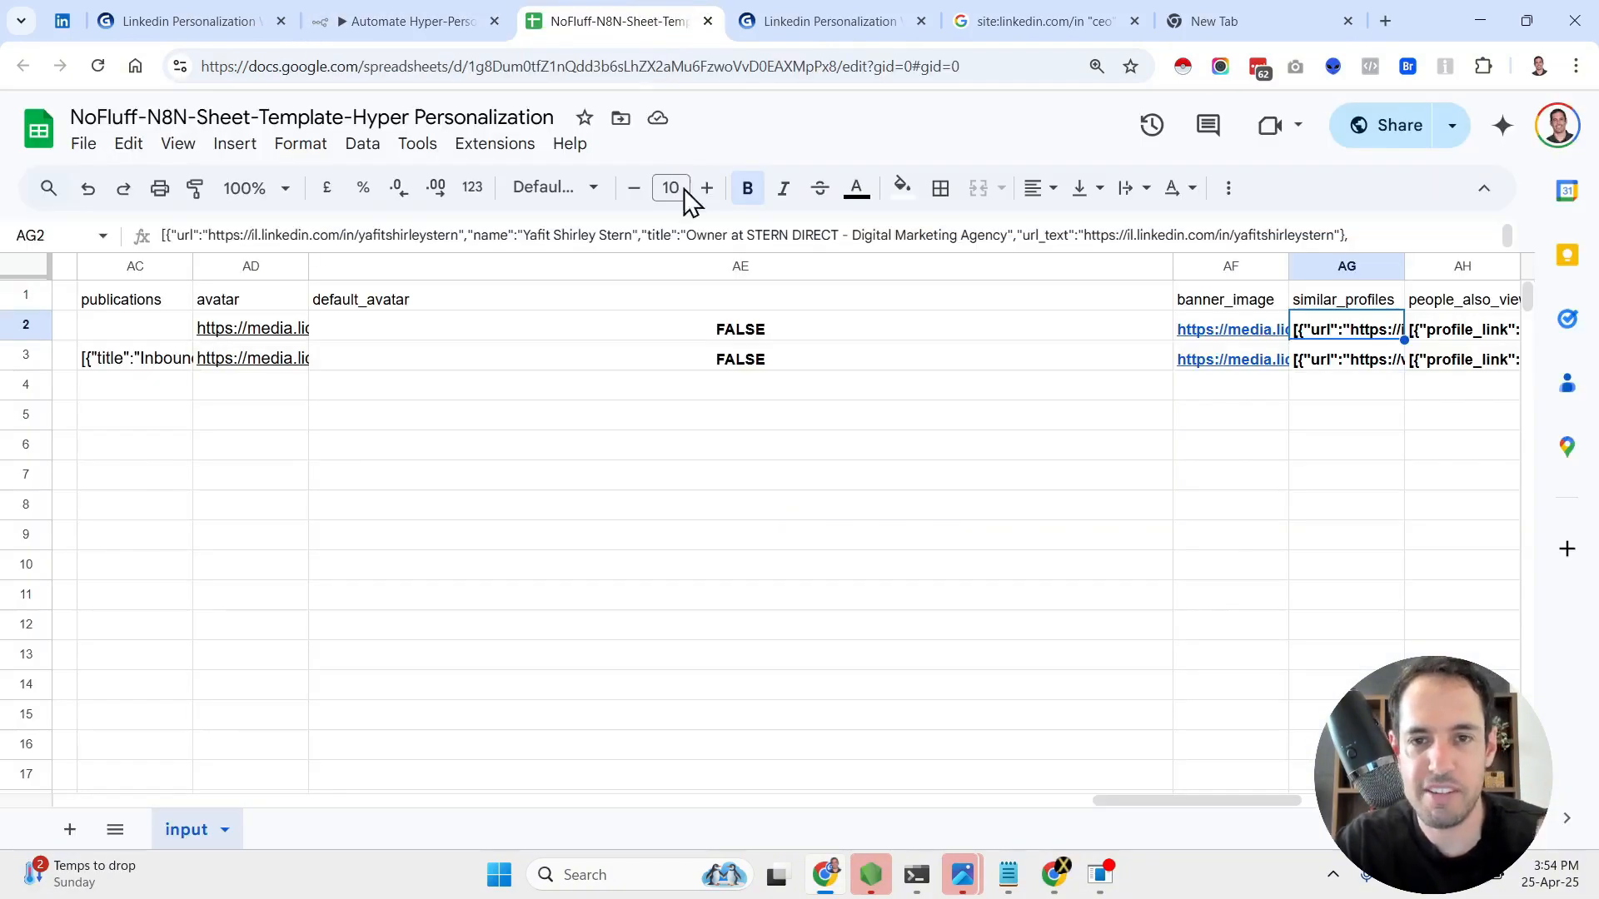
pyautogui.click(740, 361)
pyautogui.hotkey('ctrl', 'Right')
pyautogui.hotkey('ctrl', 'Right')
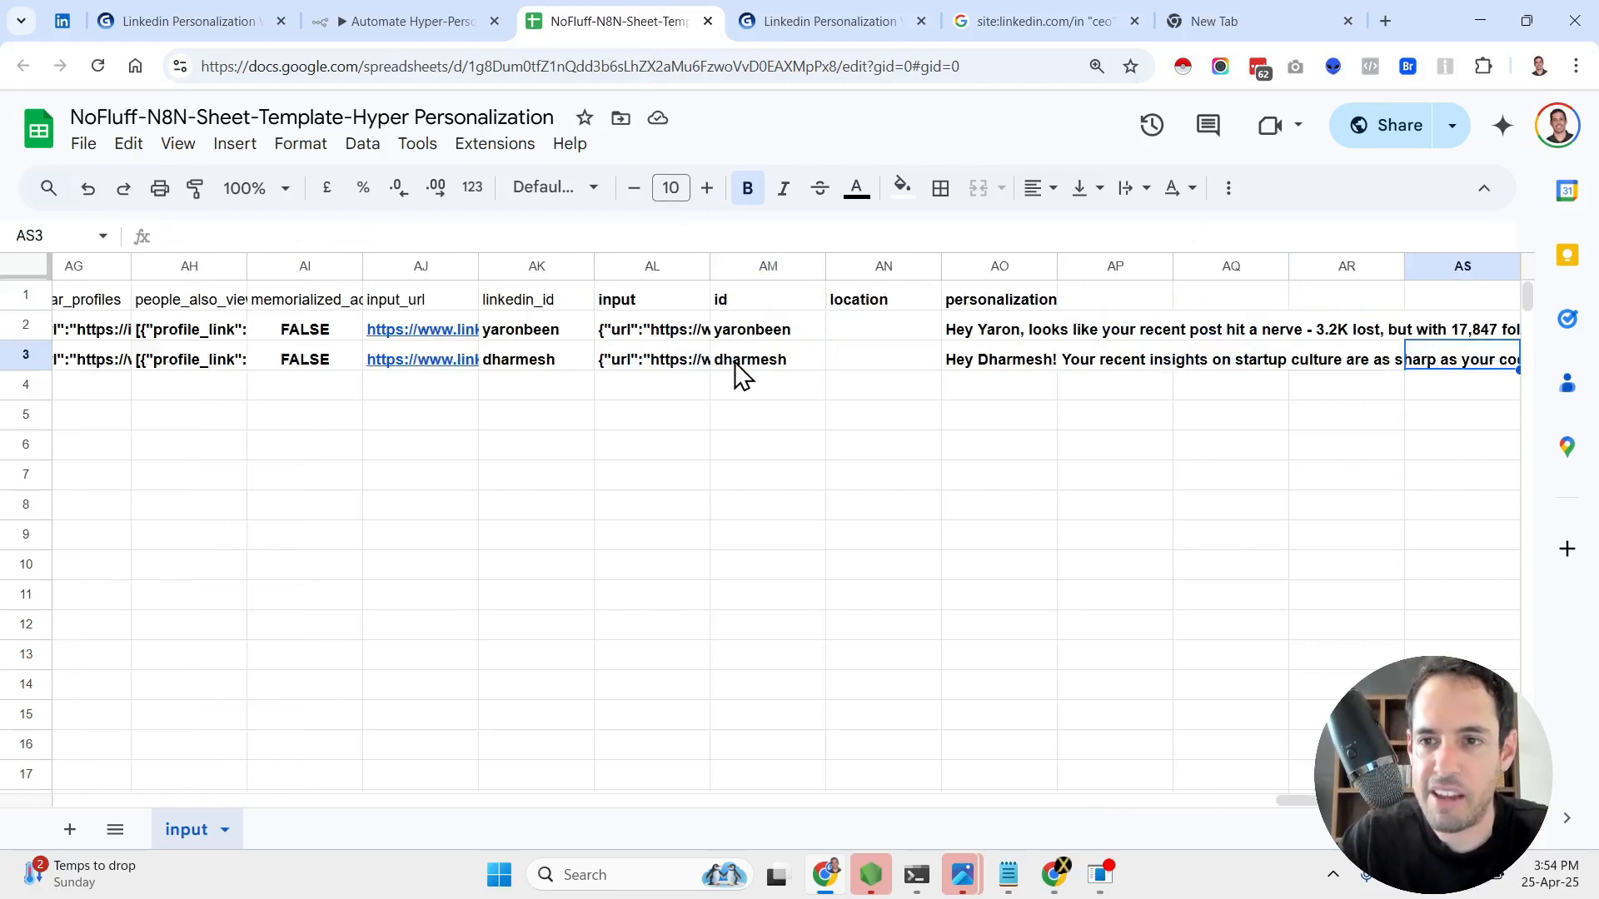
pyautogui.press('Left')
pyautogui.press('Up')
pyautogui.press('Right')
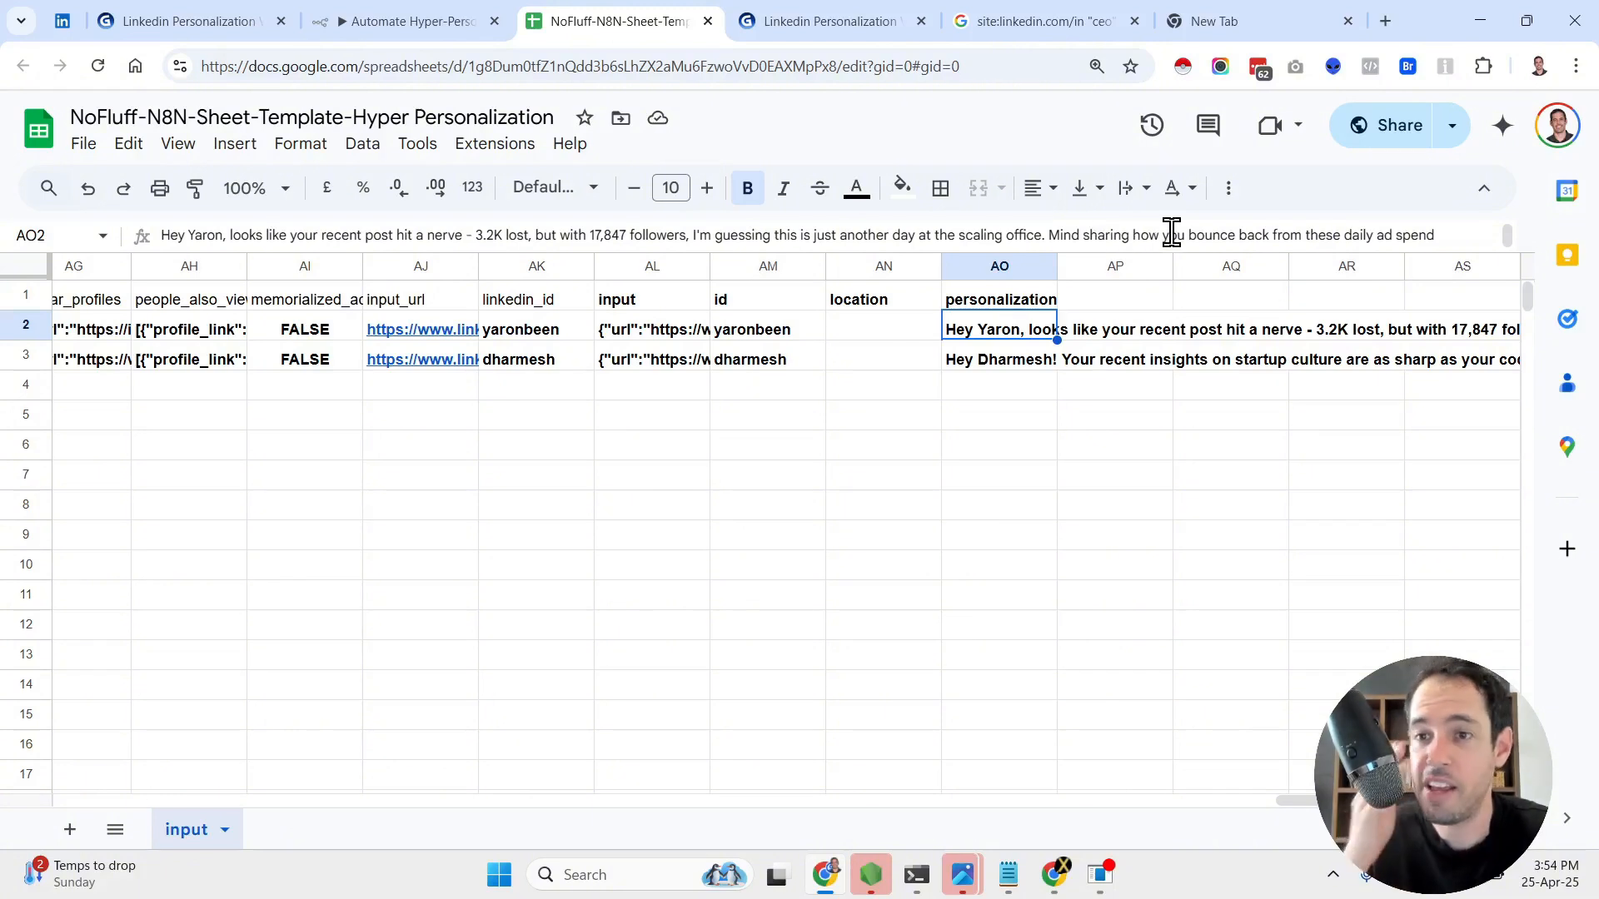
pyautogui.press('Return')
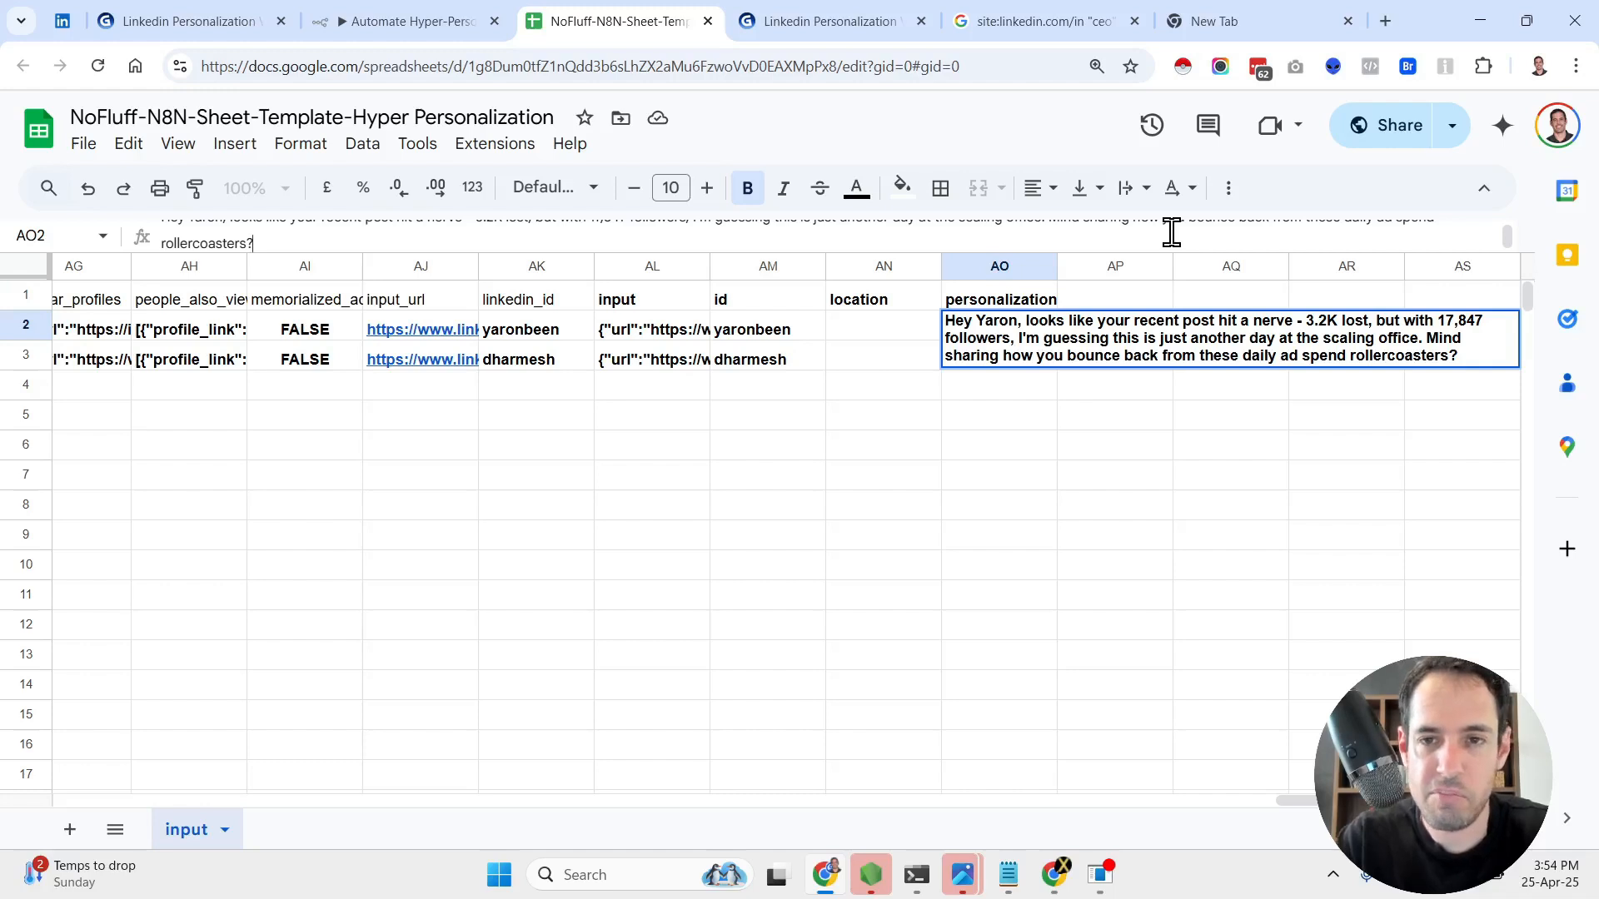
# - Read the full ice breaker in the row 3 cell of the personalization column without changing it
pyautogui.click(1032, 390)
pyautogui.click(1018, 366)
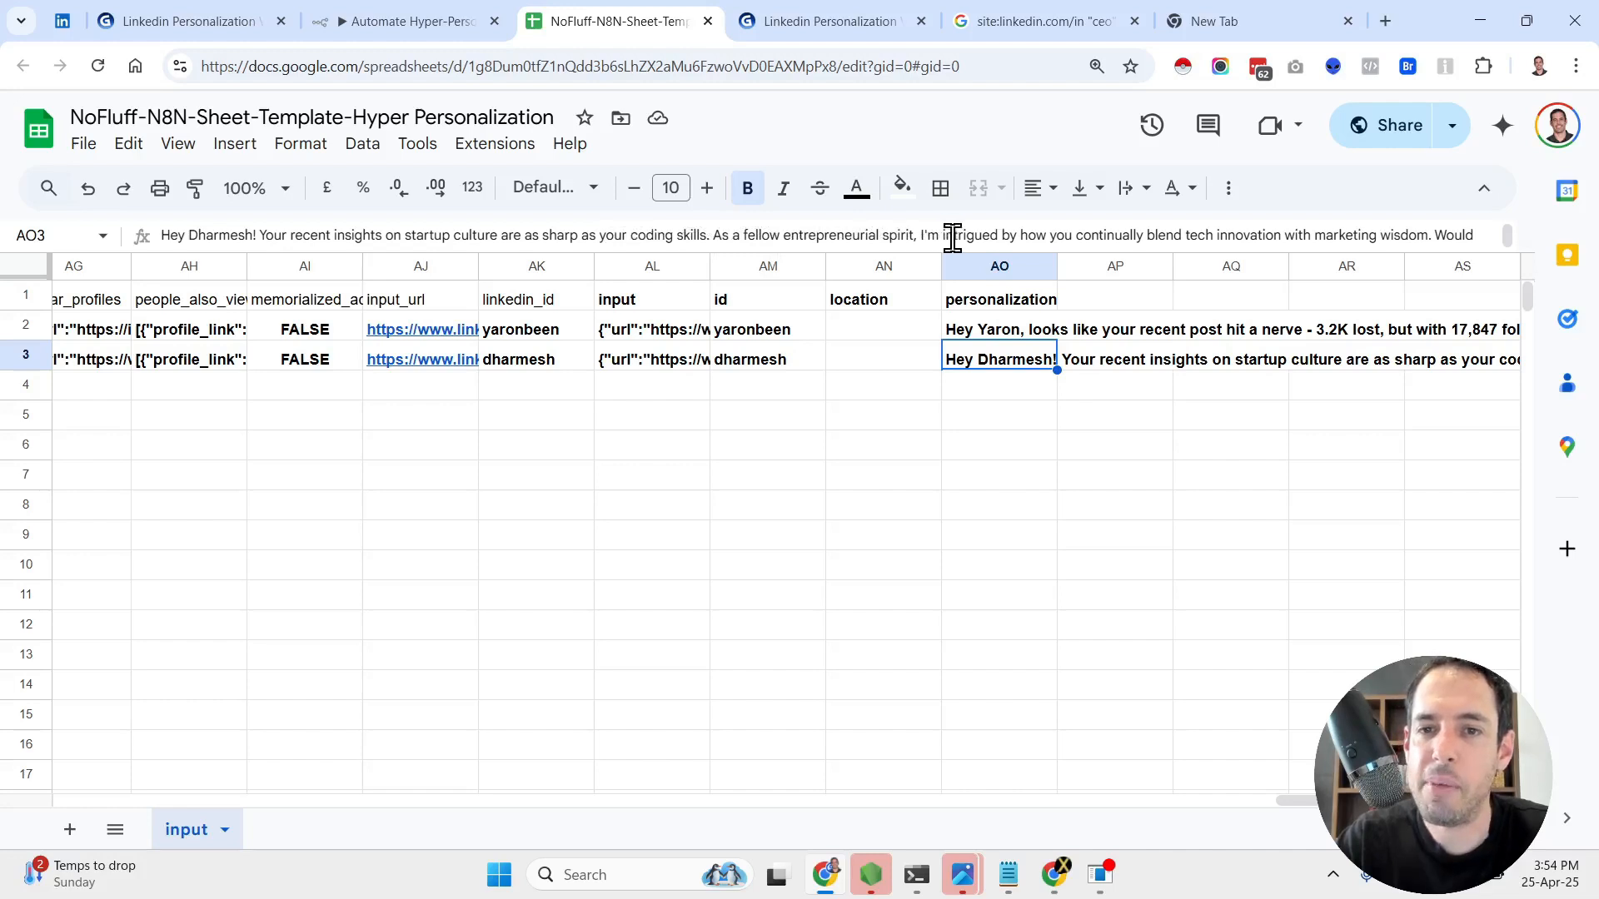
pyautogui.click(1132, 235)
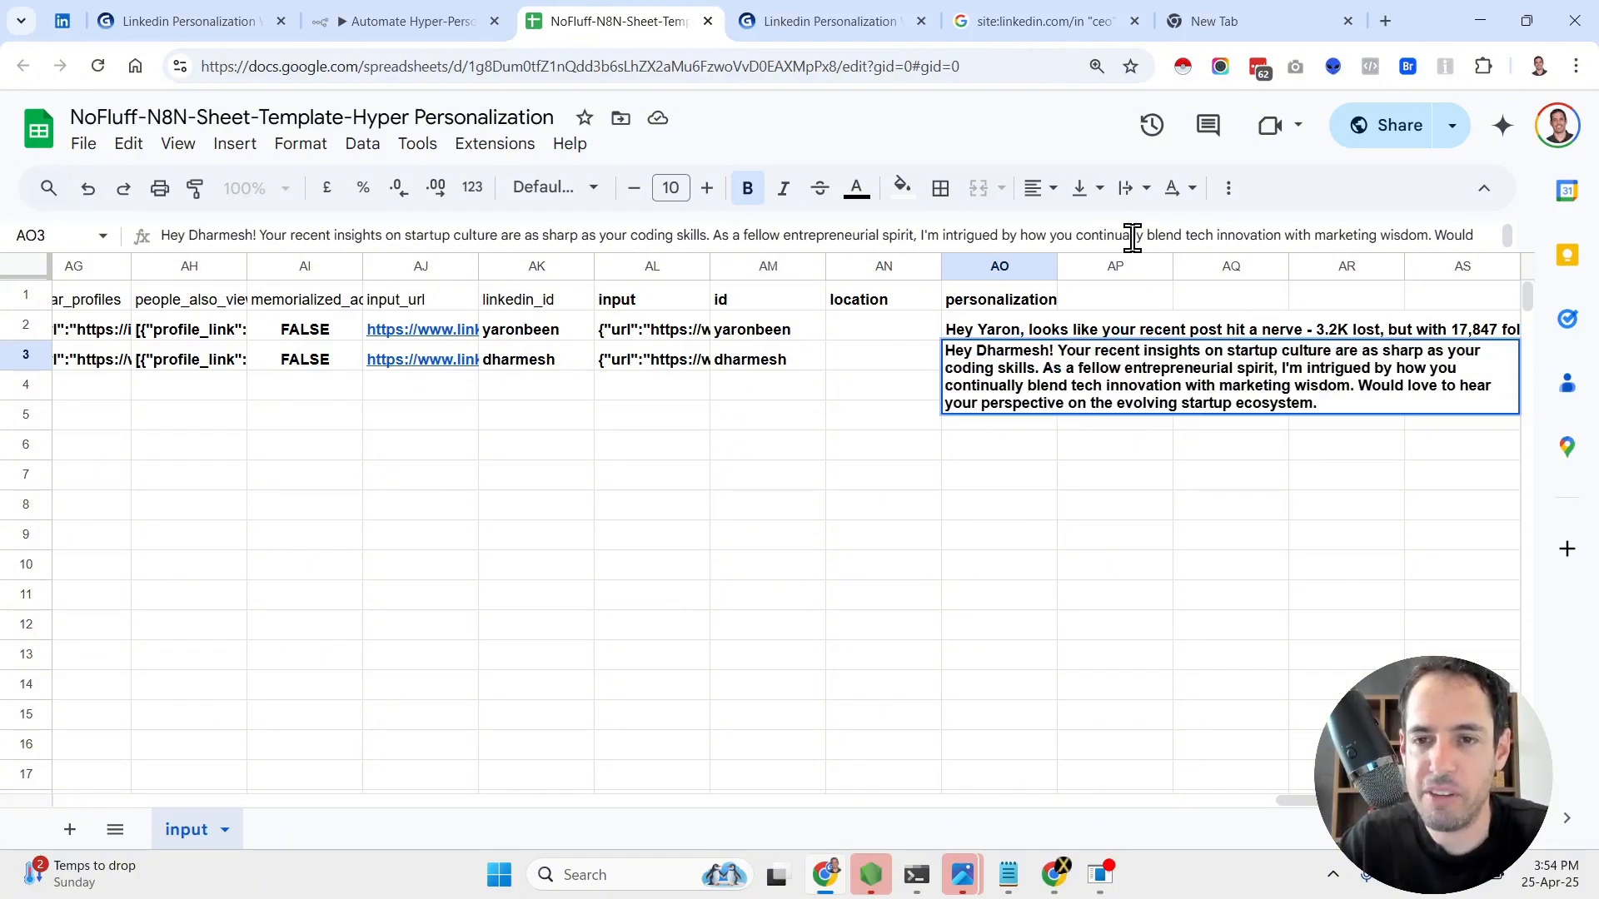
pyautogui.click(927, 368)
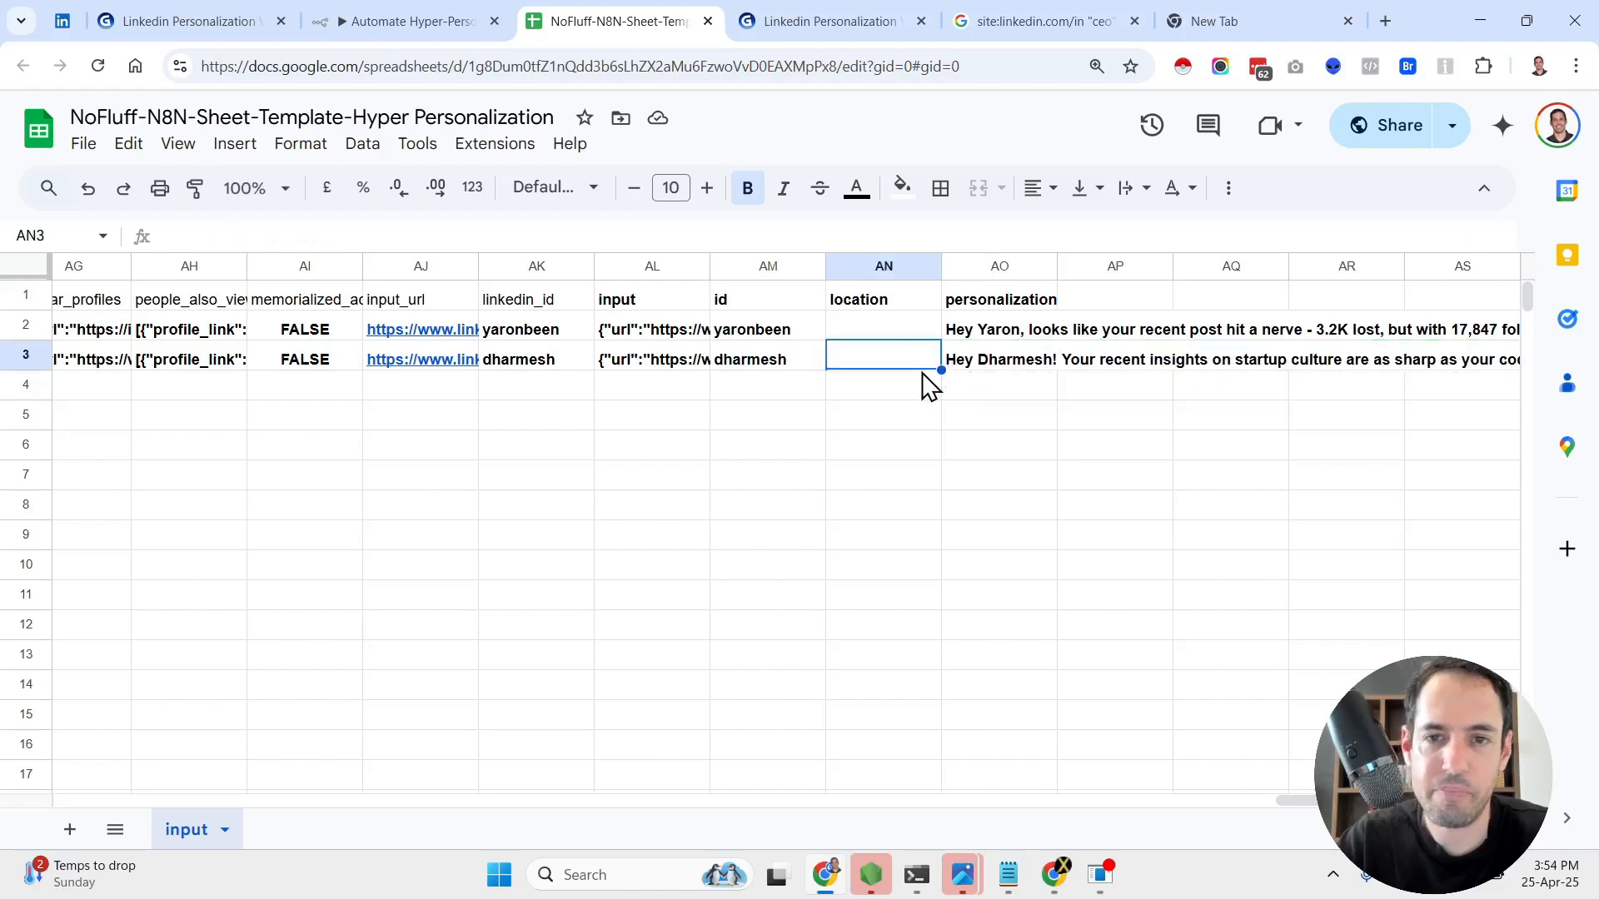
# - Switch back to the n8n workflow and compare the Ice Breaker prompt with the available input fields, including about and posts
pyautogui.click(462, 20)
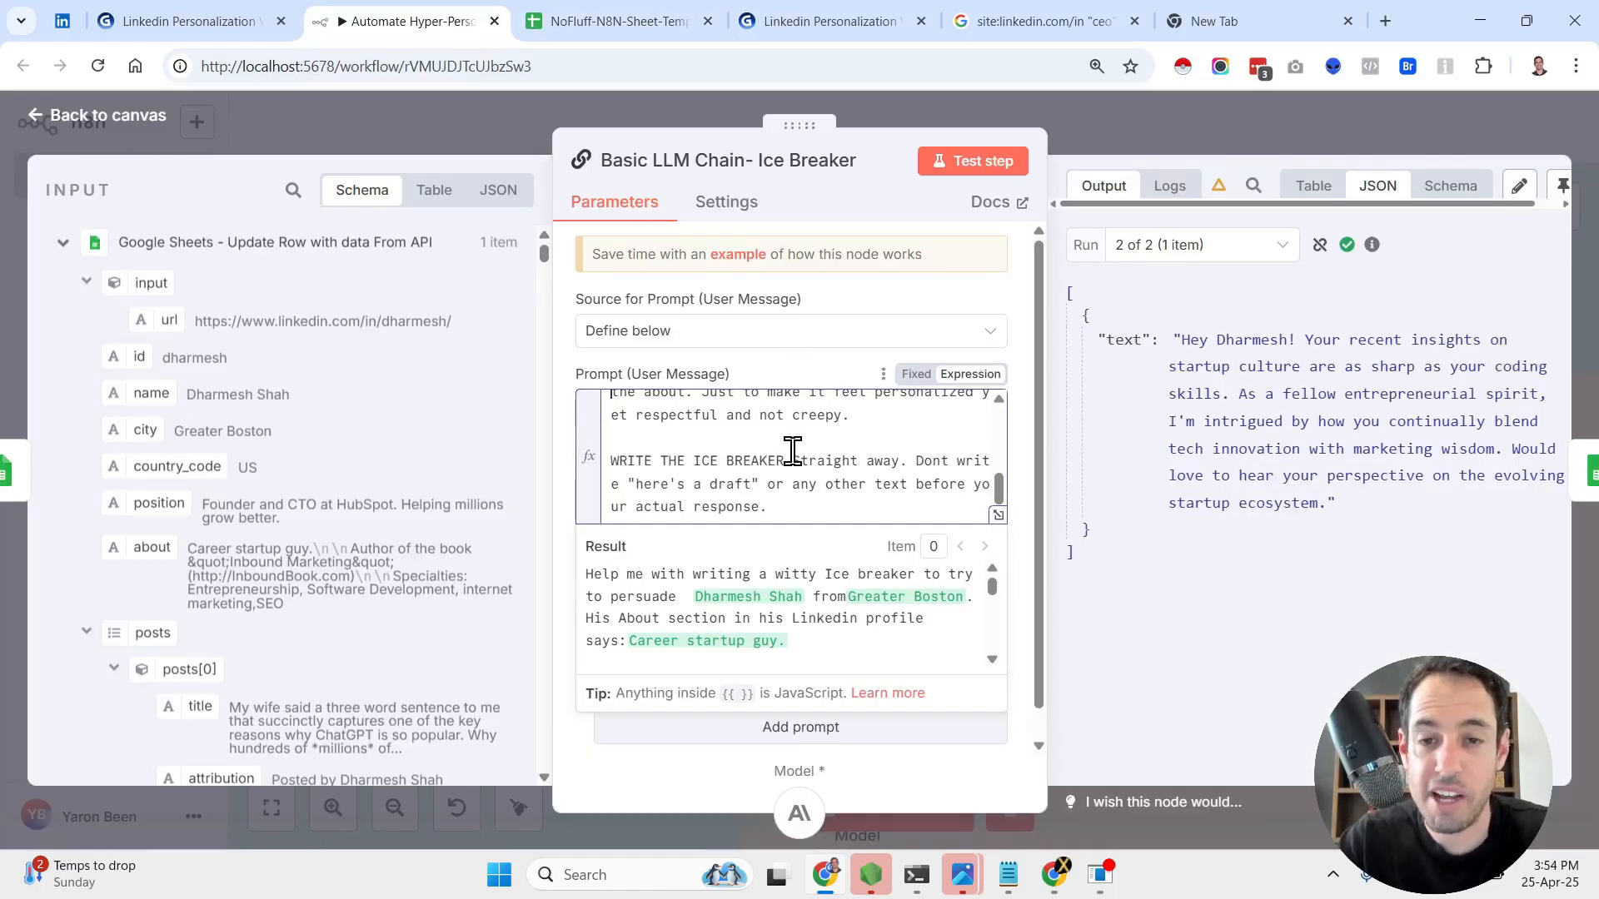
pyautogui.scroll(10, 792, 452)
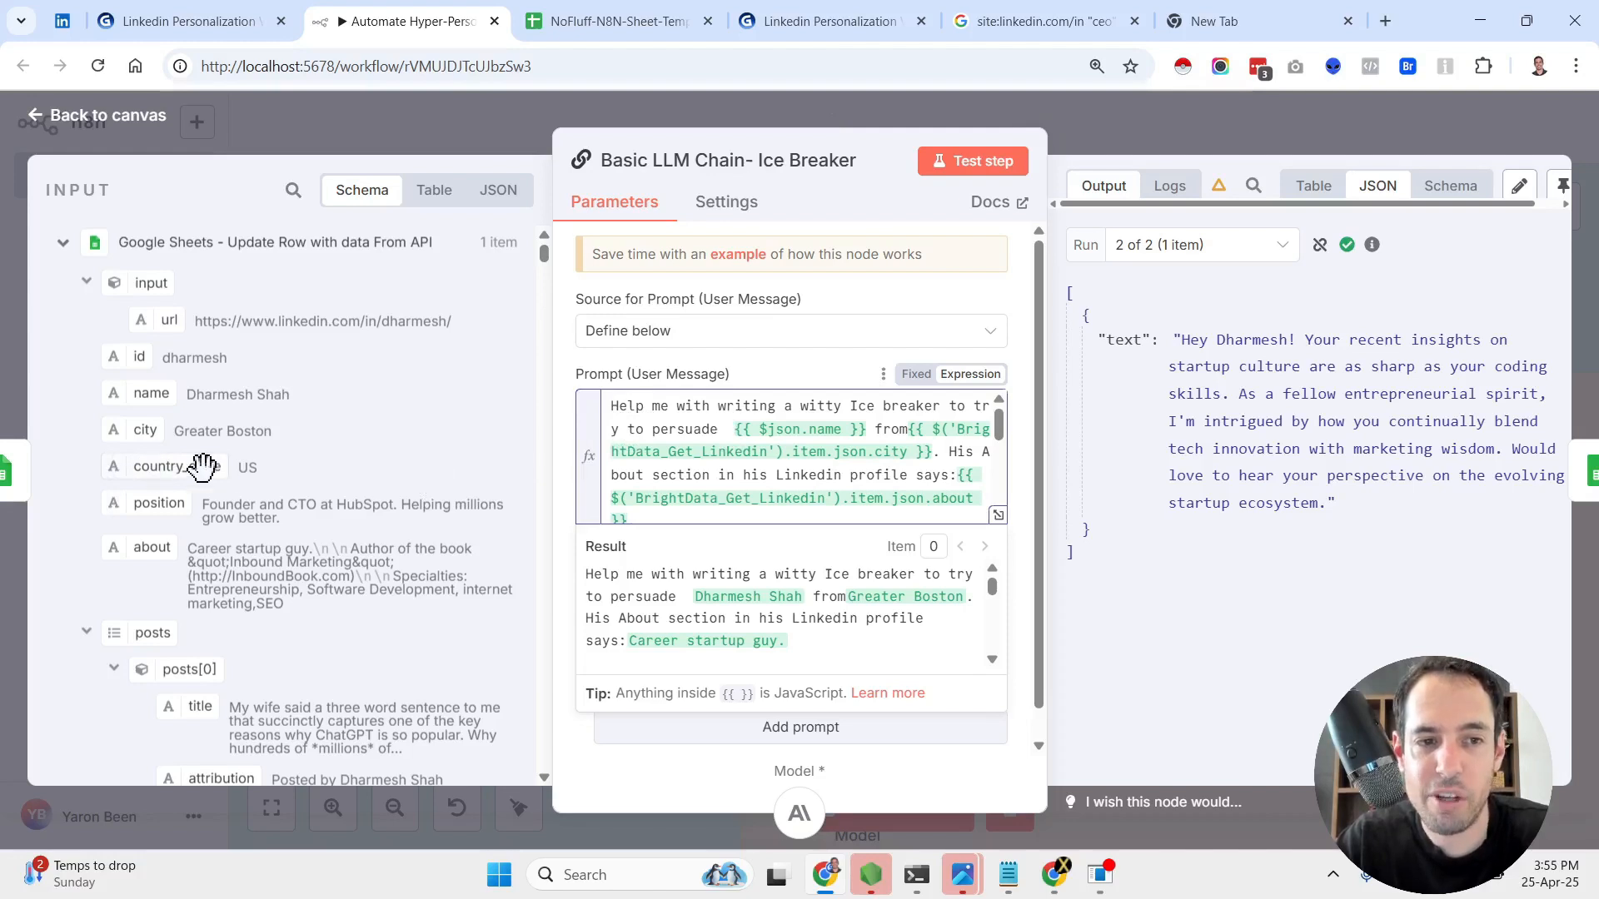
pyautogui.scroll(-1, 160, 505)
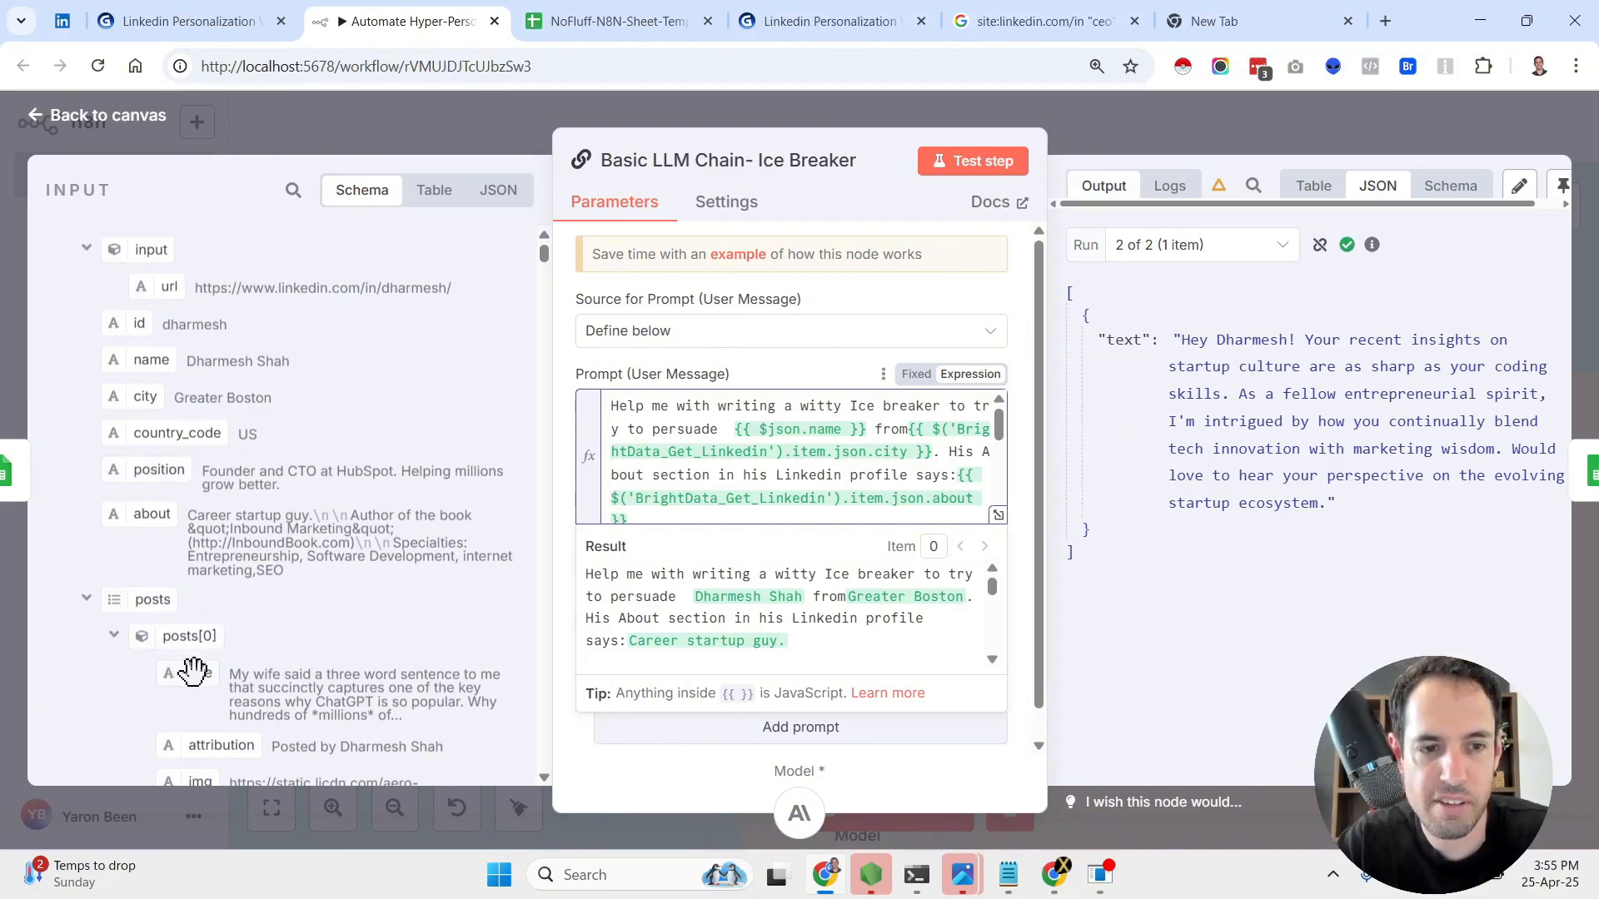
pyautogui.scroll(-2, 196, 666)
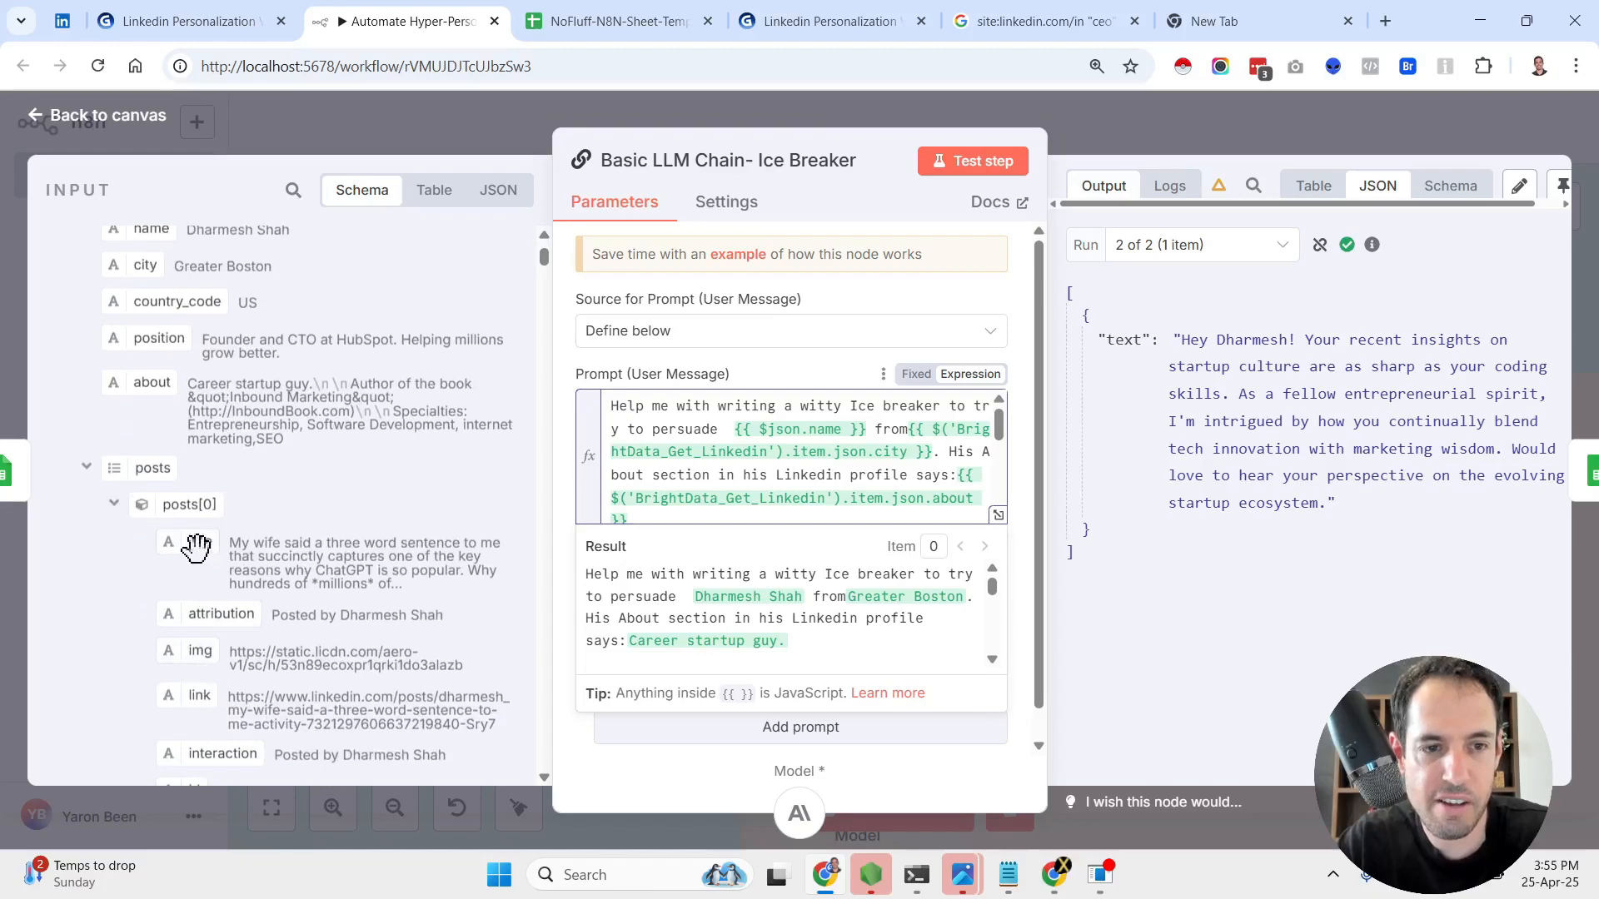
# - Close the Ice Breaker node, locate the Google Sheets - Update Row with Ice Breaker node and check the spreadsheet's personalization column
pyautogui.click(37, 108)
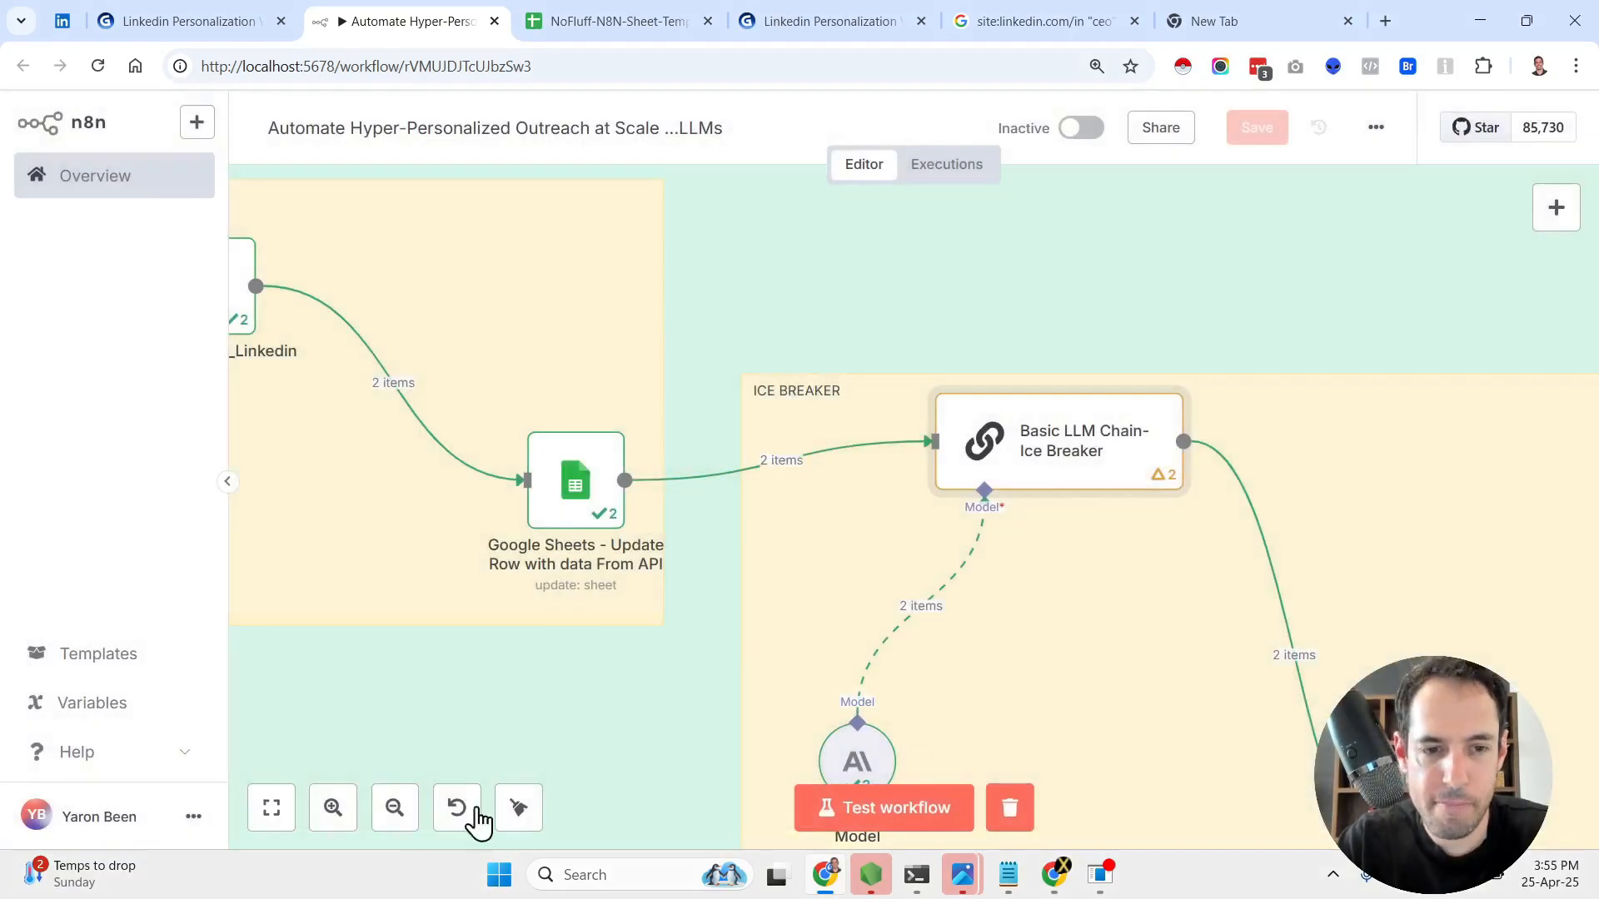
pyautogui.click(398, 812)
pyautogui.click(398, 812)
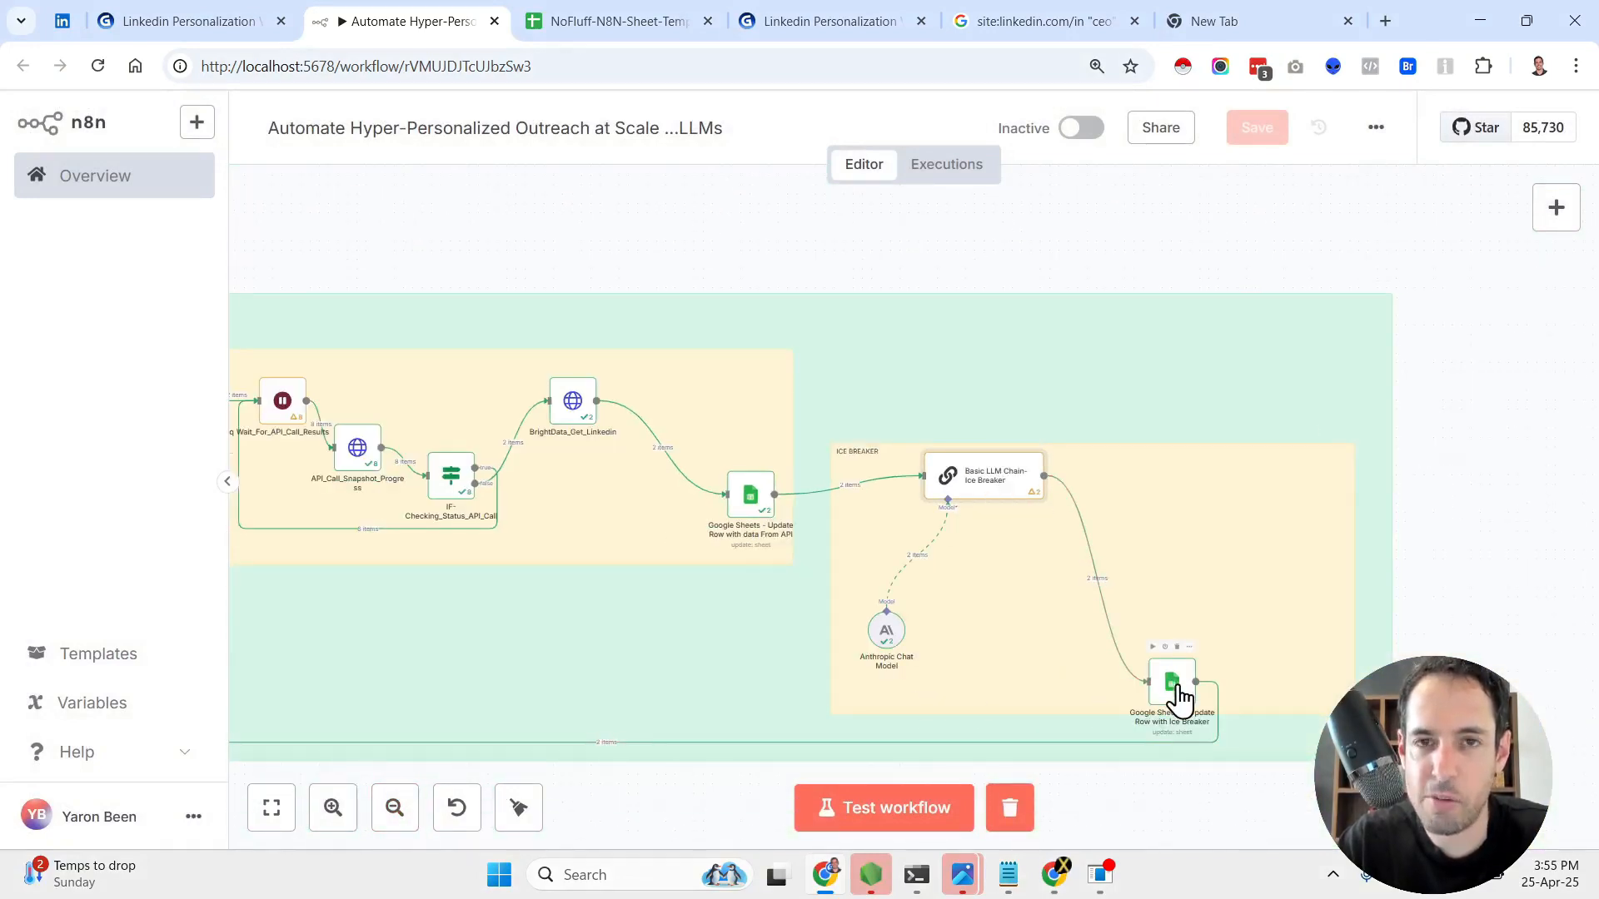
pyautogui.click(633, 18)
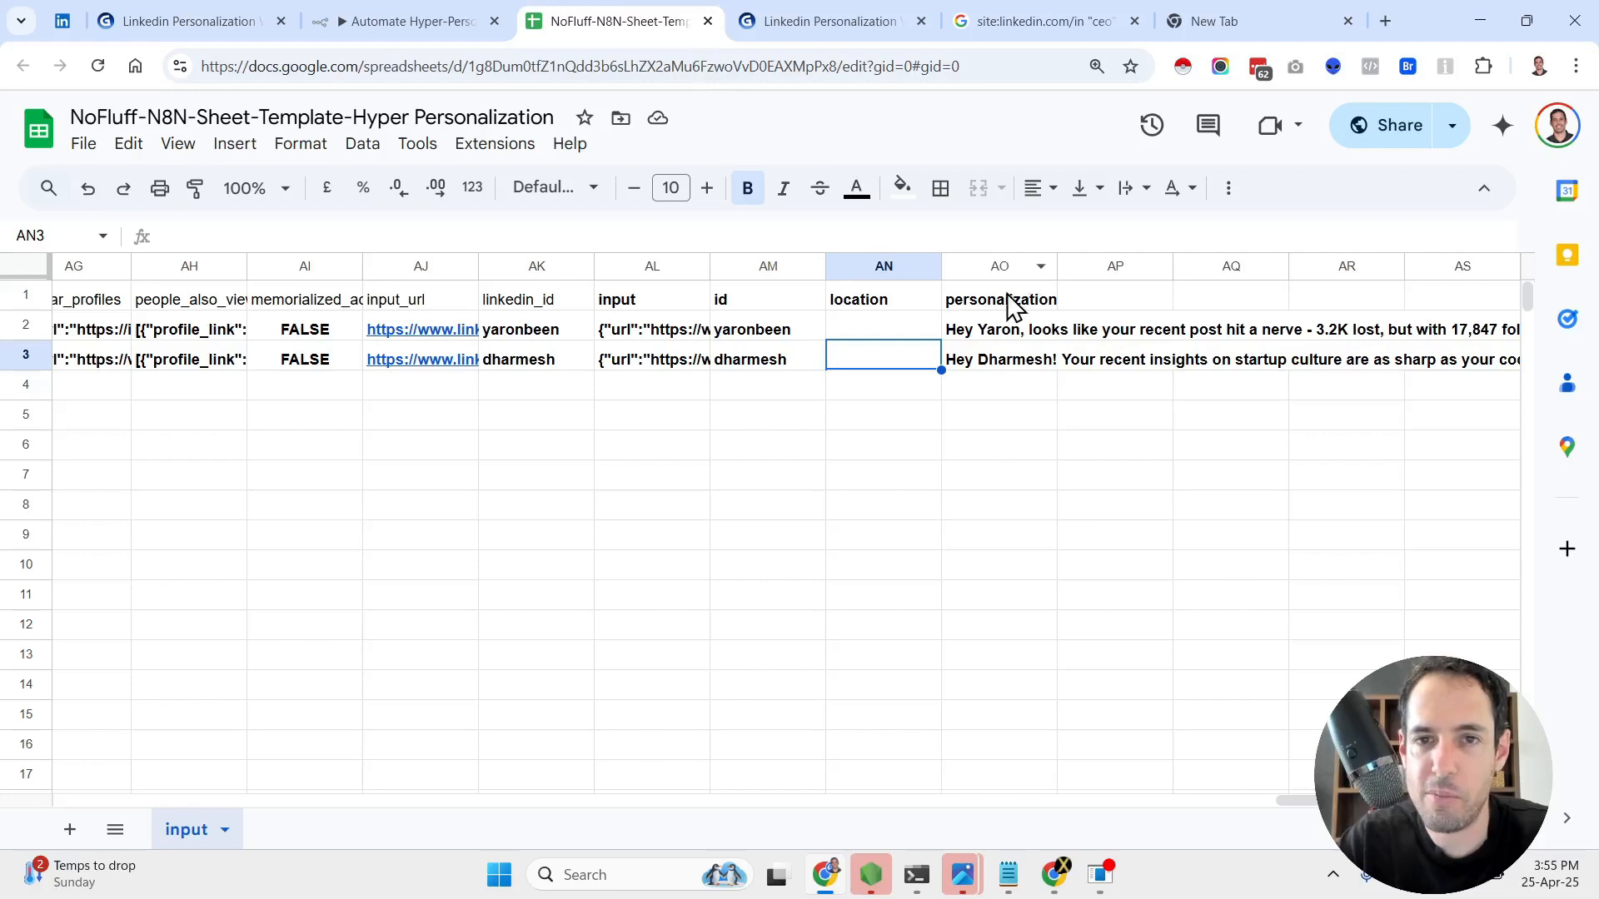
# - Switch back to the n8n workflow and view it from the trigger nodes through the LOOP section
pyautogui.click(425, 25)
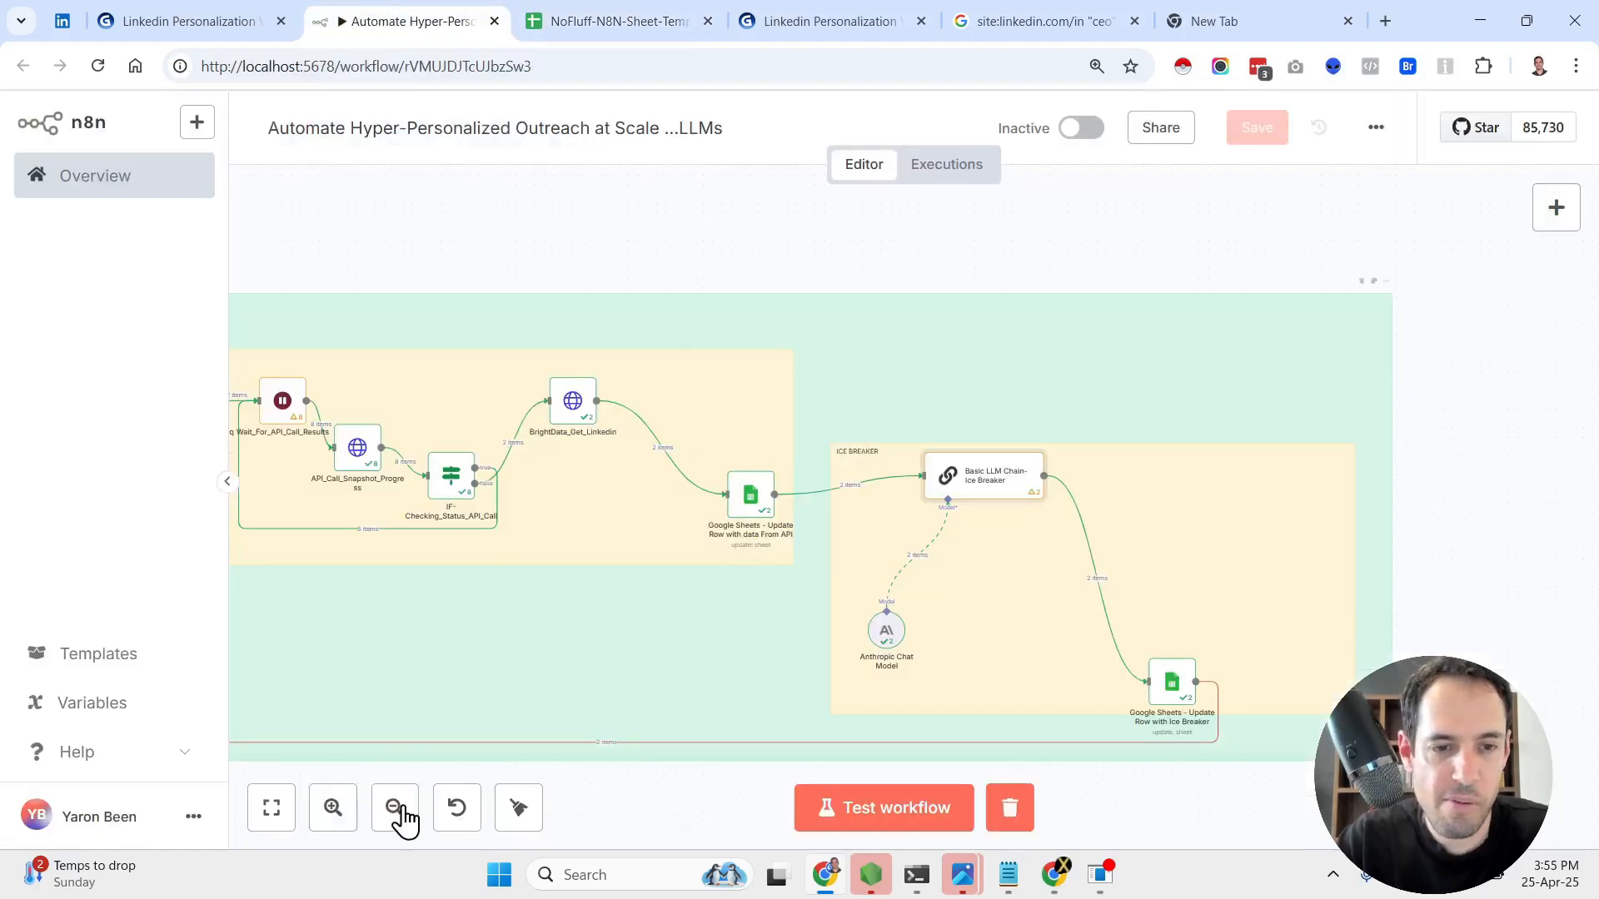
pyautogui.click(394, 808)
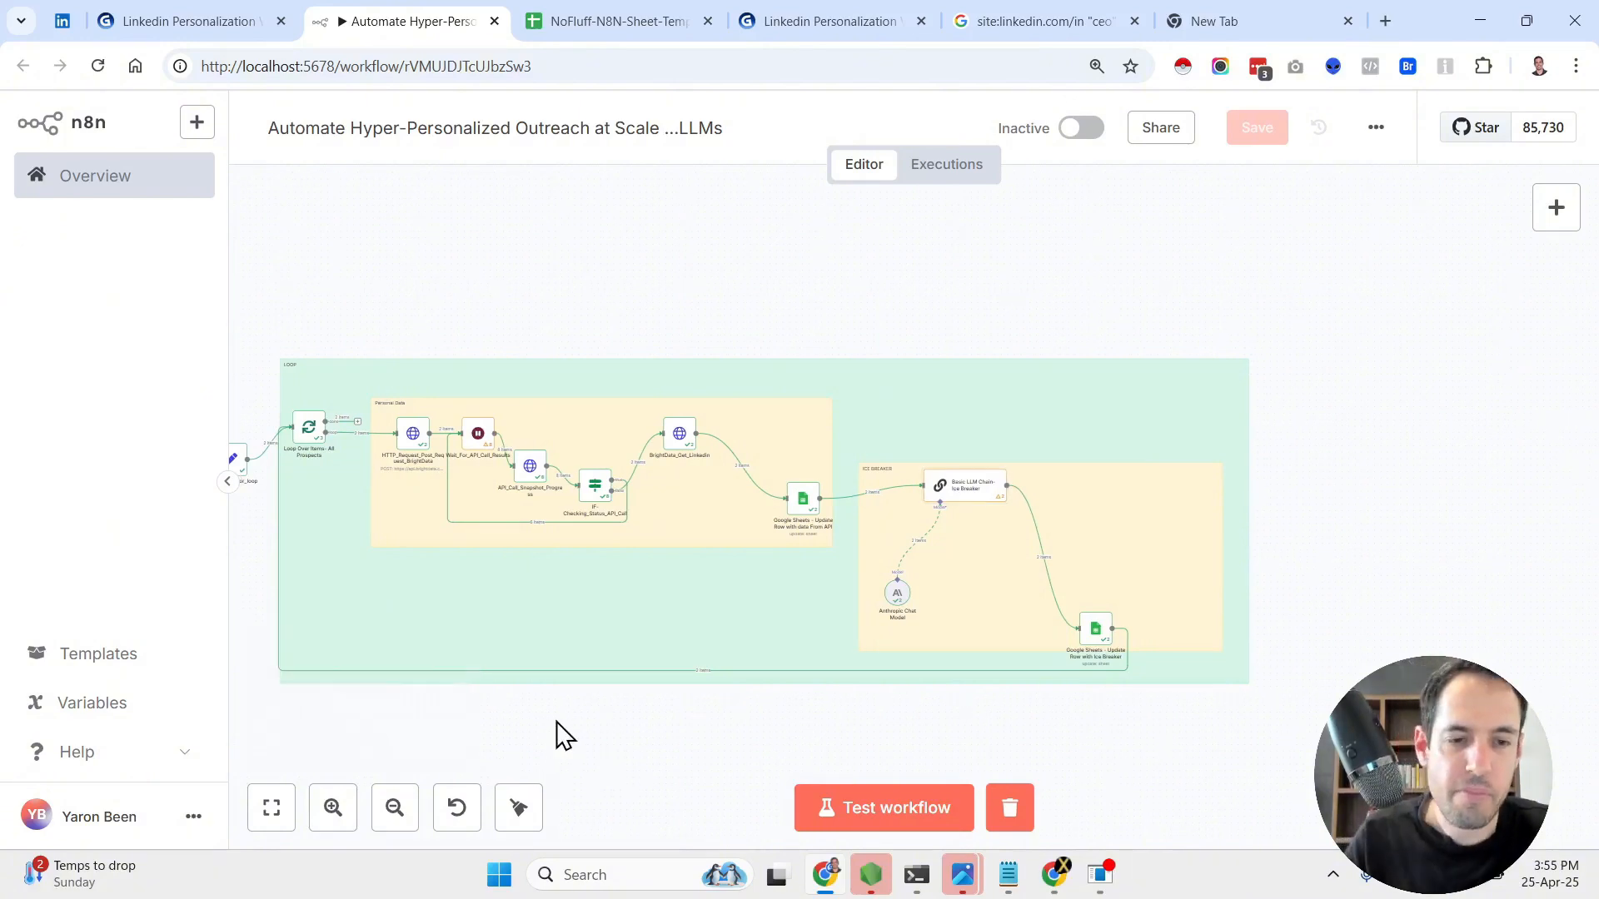
pyautogui.click(333, 806)
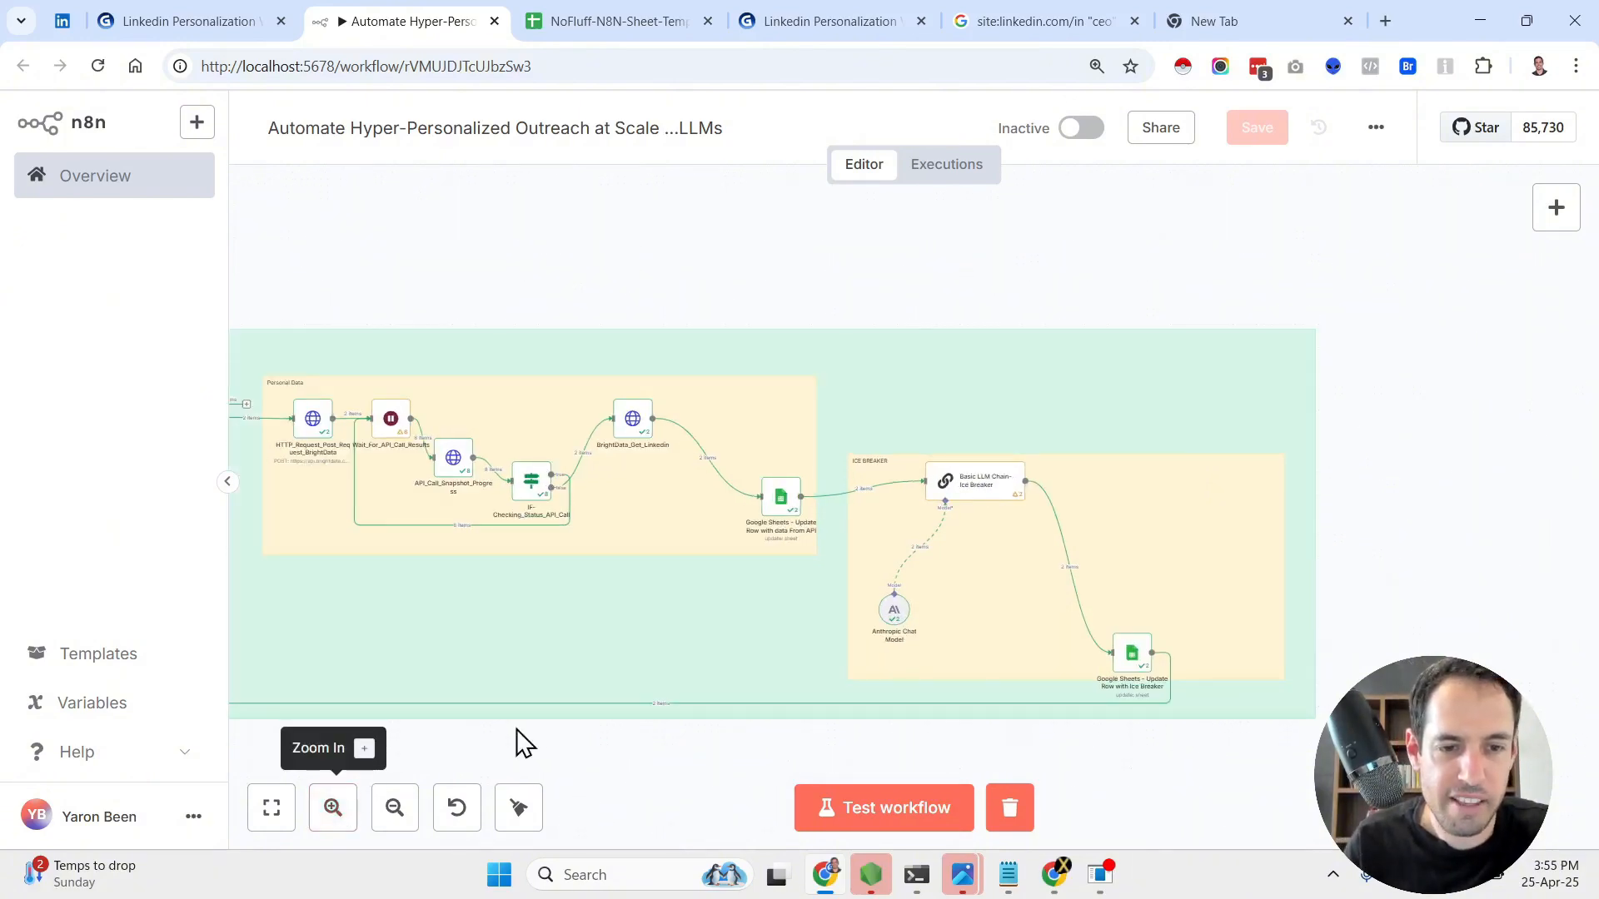
pyautogui.moveTo(522, 741); pyautogui.dragTo(1107, 700)
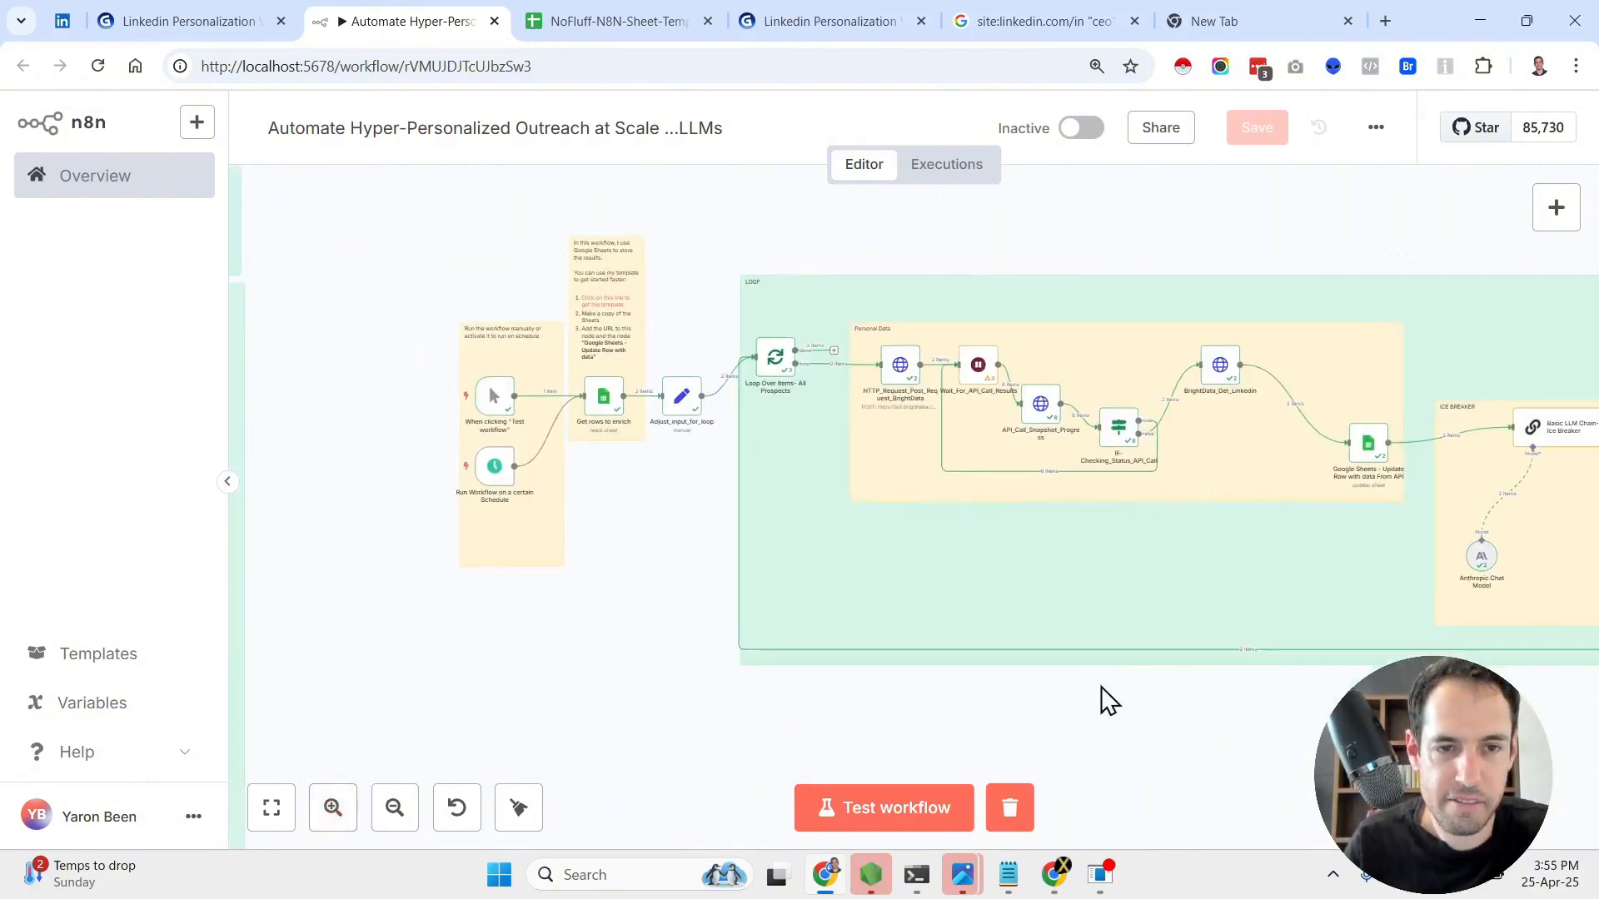
# - Examine the n8n workflow from the trigger nodes through the Personal Data section to the ICE BREAKER section
pyautogui.click(338, 808)
pyautogui.click(338, 808)
pyautogui.moveTo(507, 593); pyautogui.dragTo(458, 639)
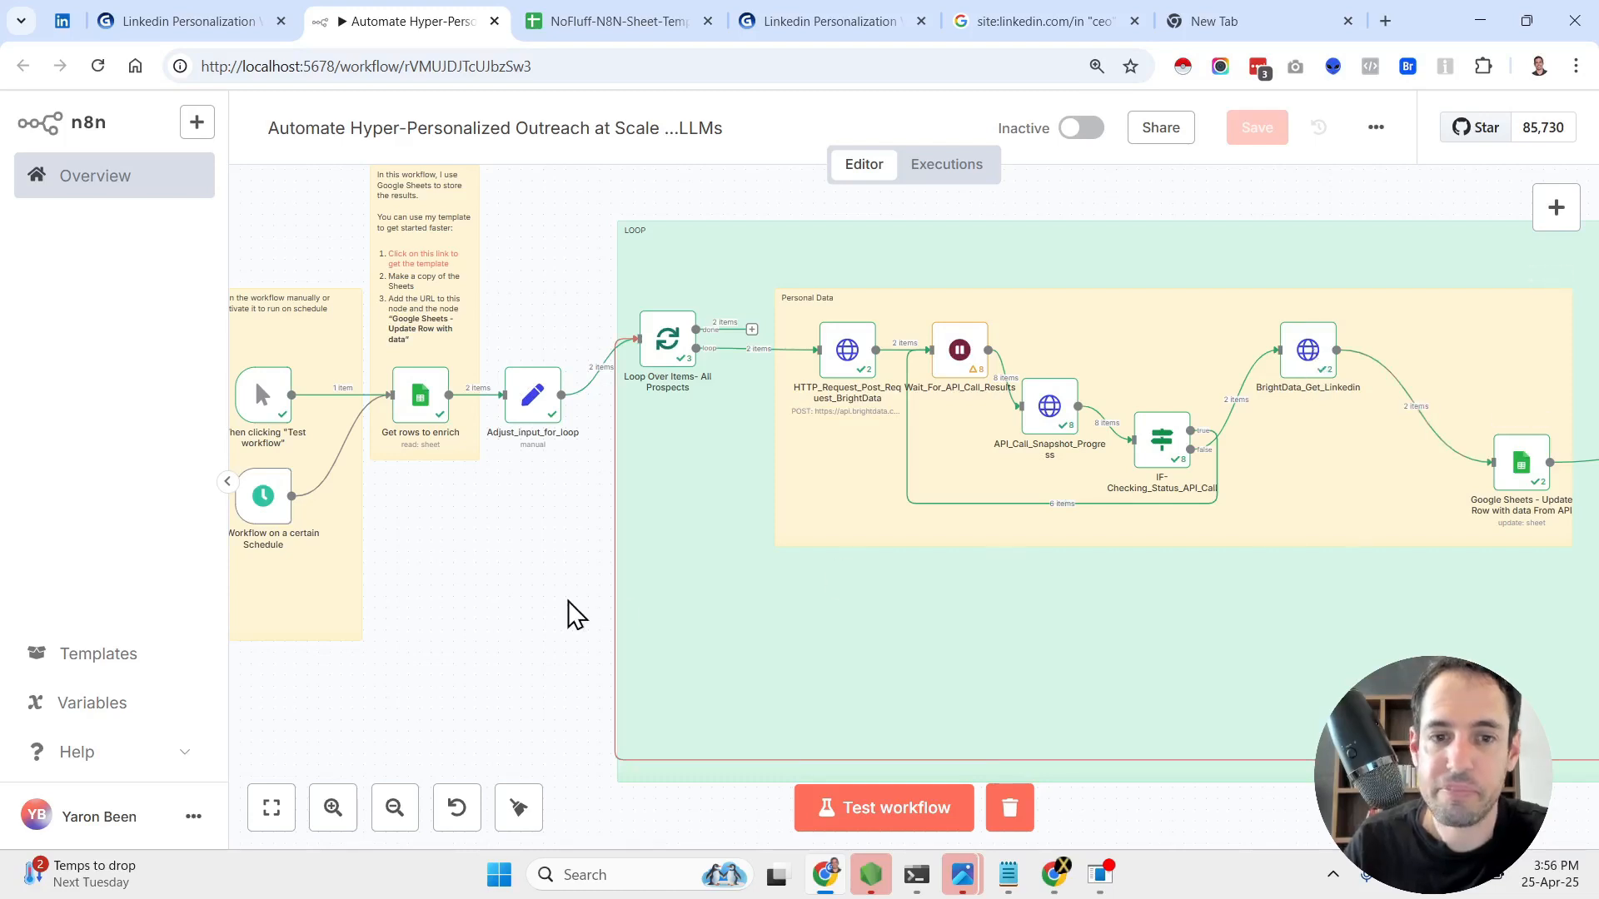
pyautogui.moveTo(571, 613); pyautogui.dragTo(309, 611)
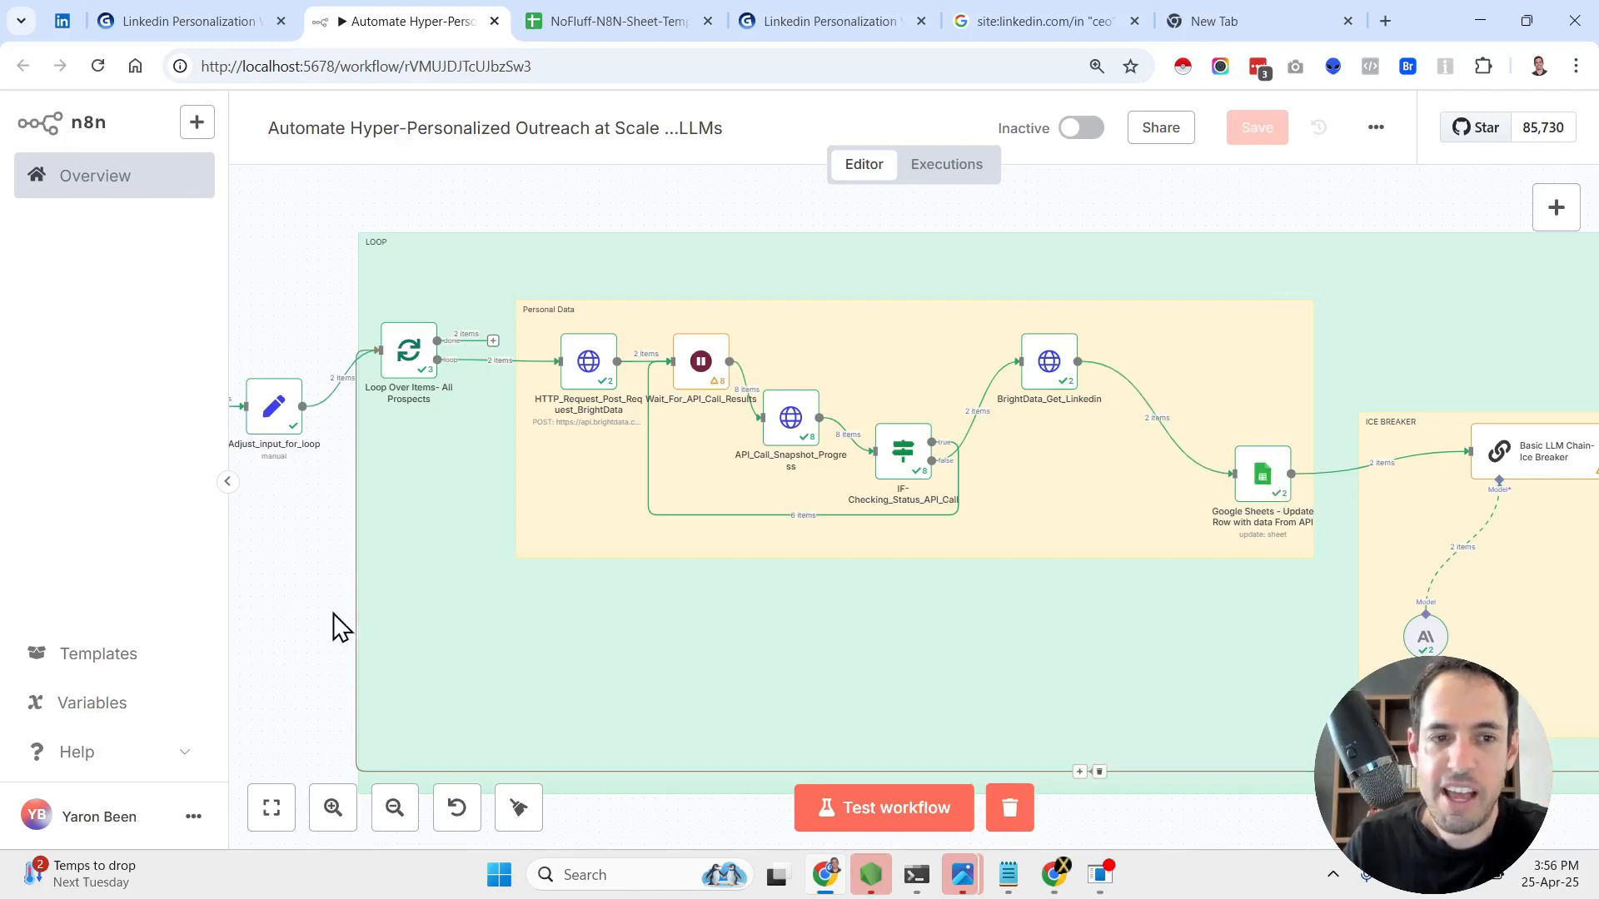
pyautogui.hscroll(3, 250, 625)
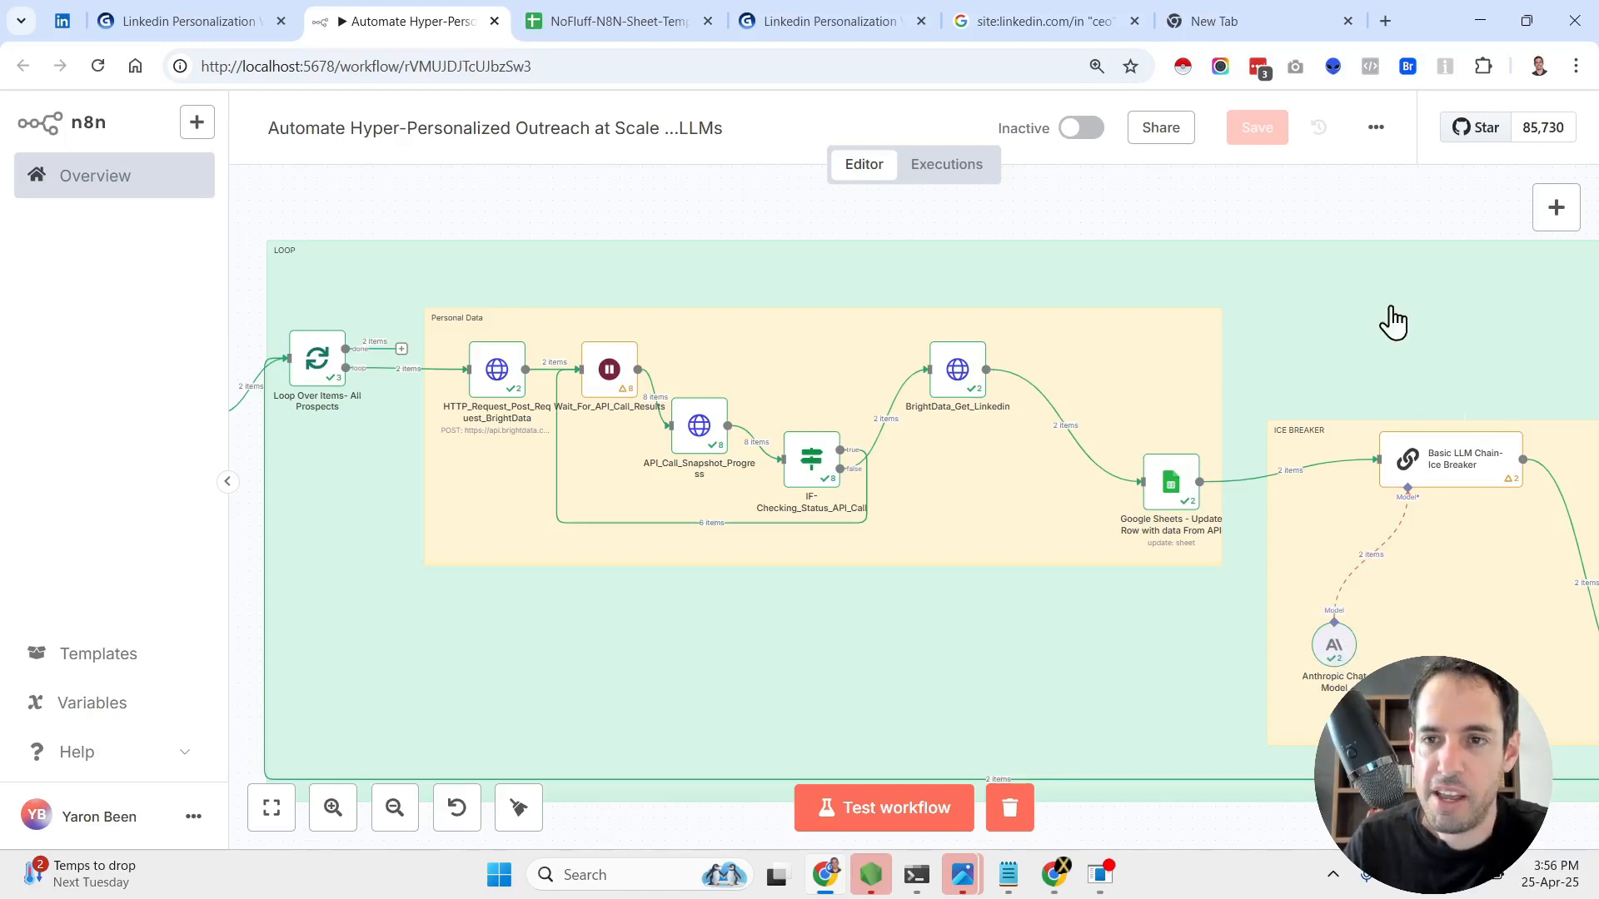
pyautogui.hscroll(3, 1087, 262)
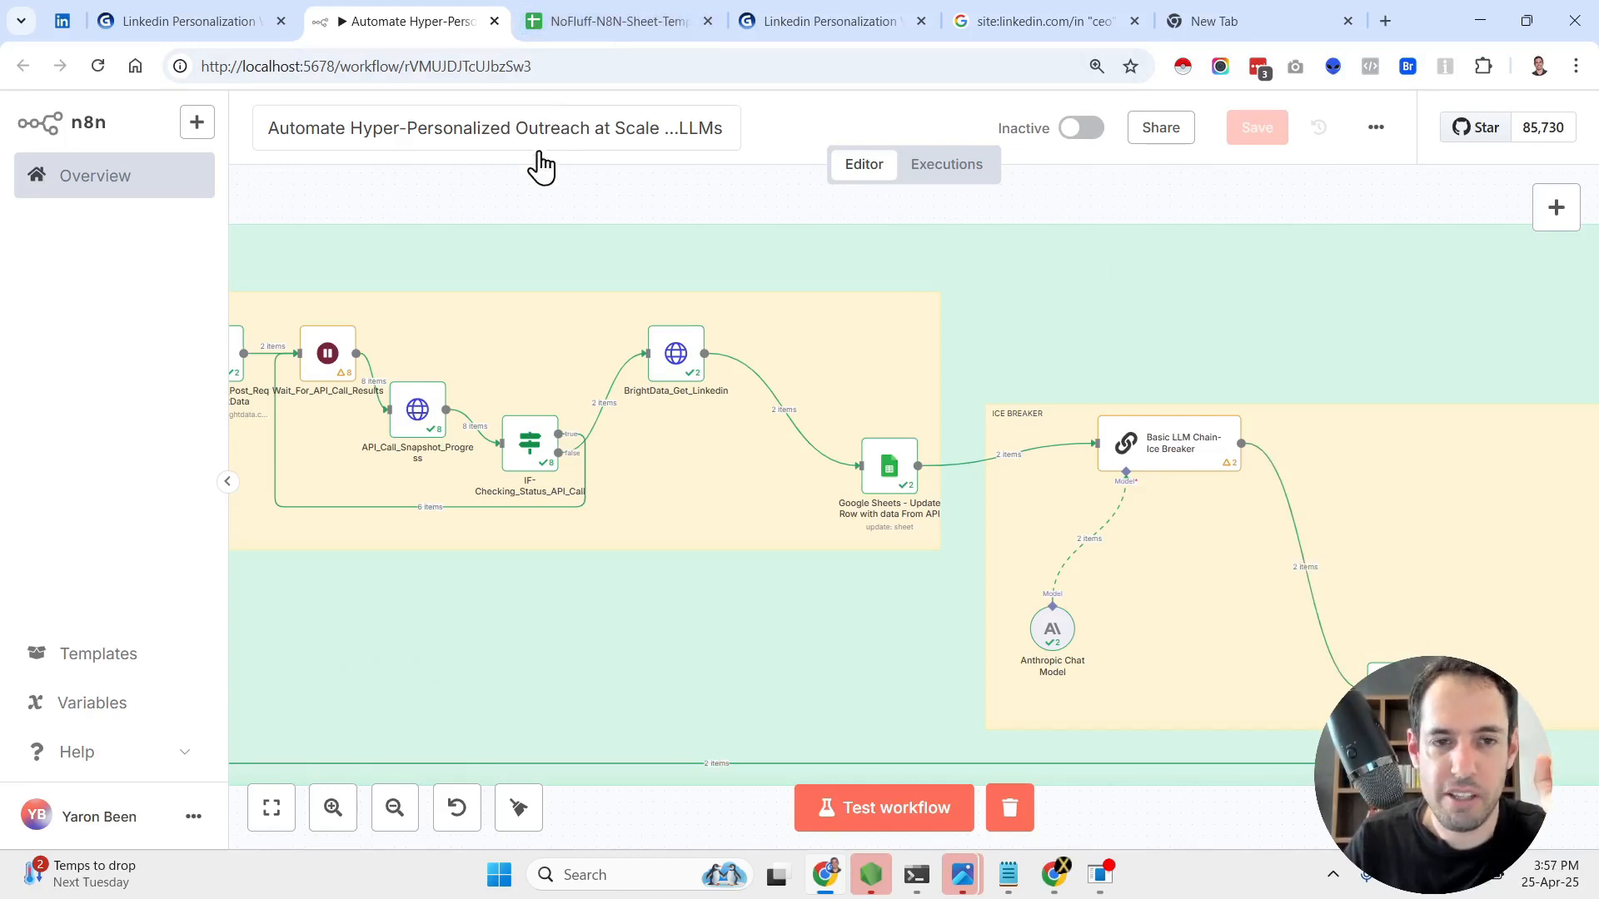
pyautogui.moveTo(489, 204); pyautogui.dragTo(1134, 203)
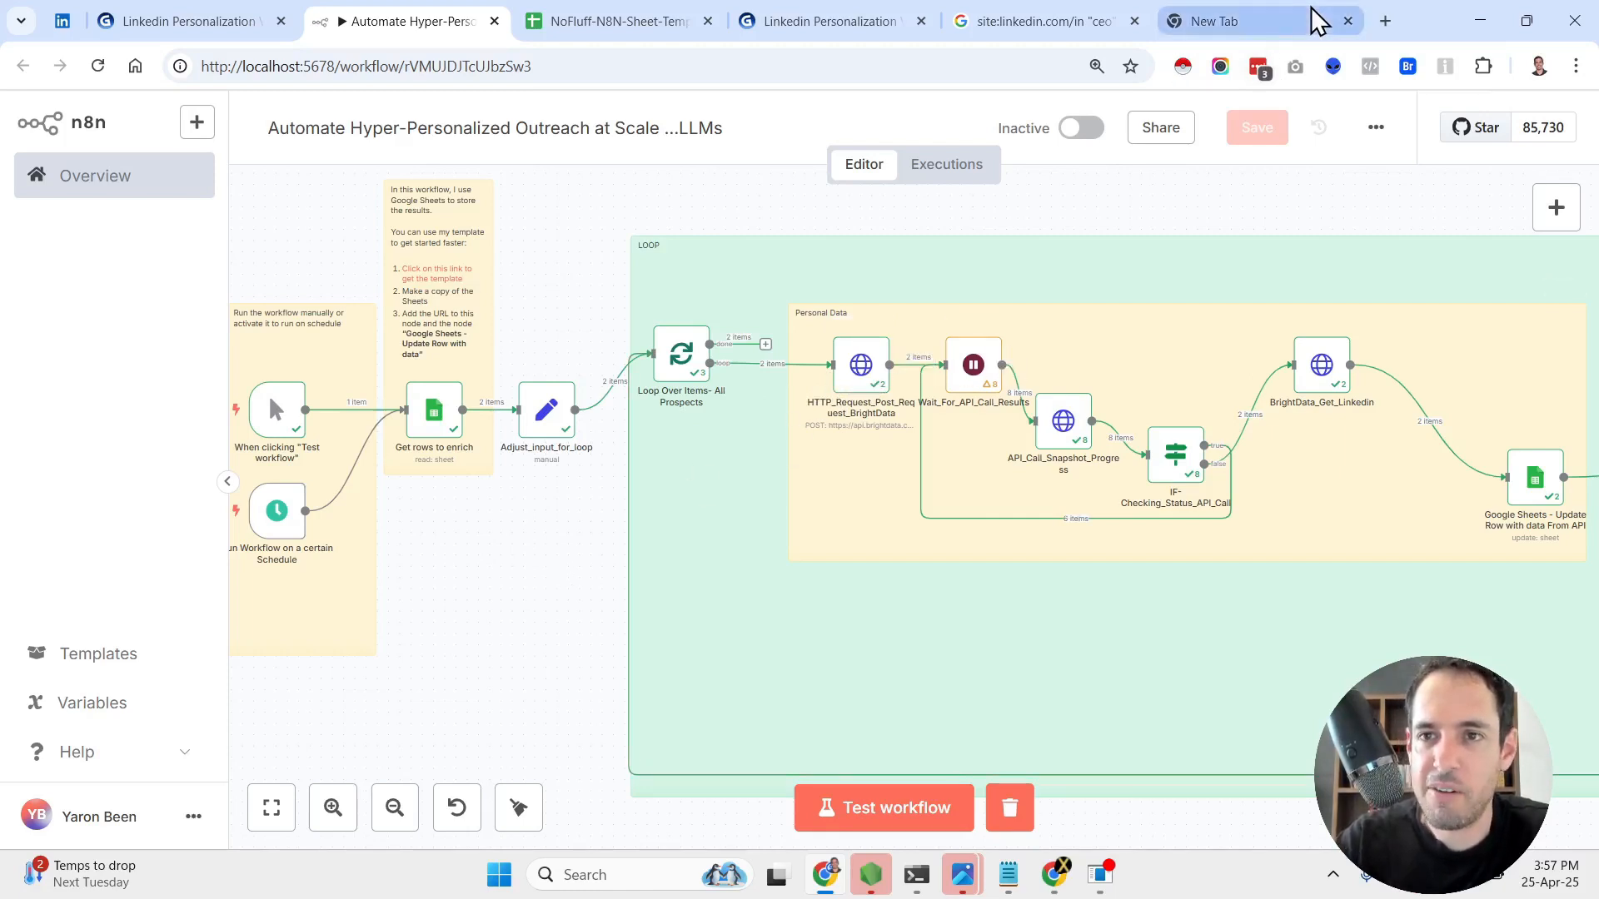
# - Open Excalidraw in a new browser tab and draw an ellipse, a diamond and a larger ellipse in a row
pyautogui.click(1385, 21)
pyautogui.write('exc')
pyautogui.press('Return')
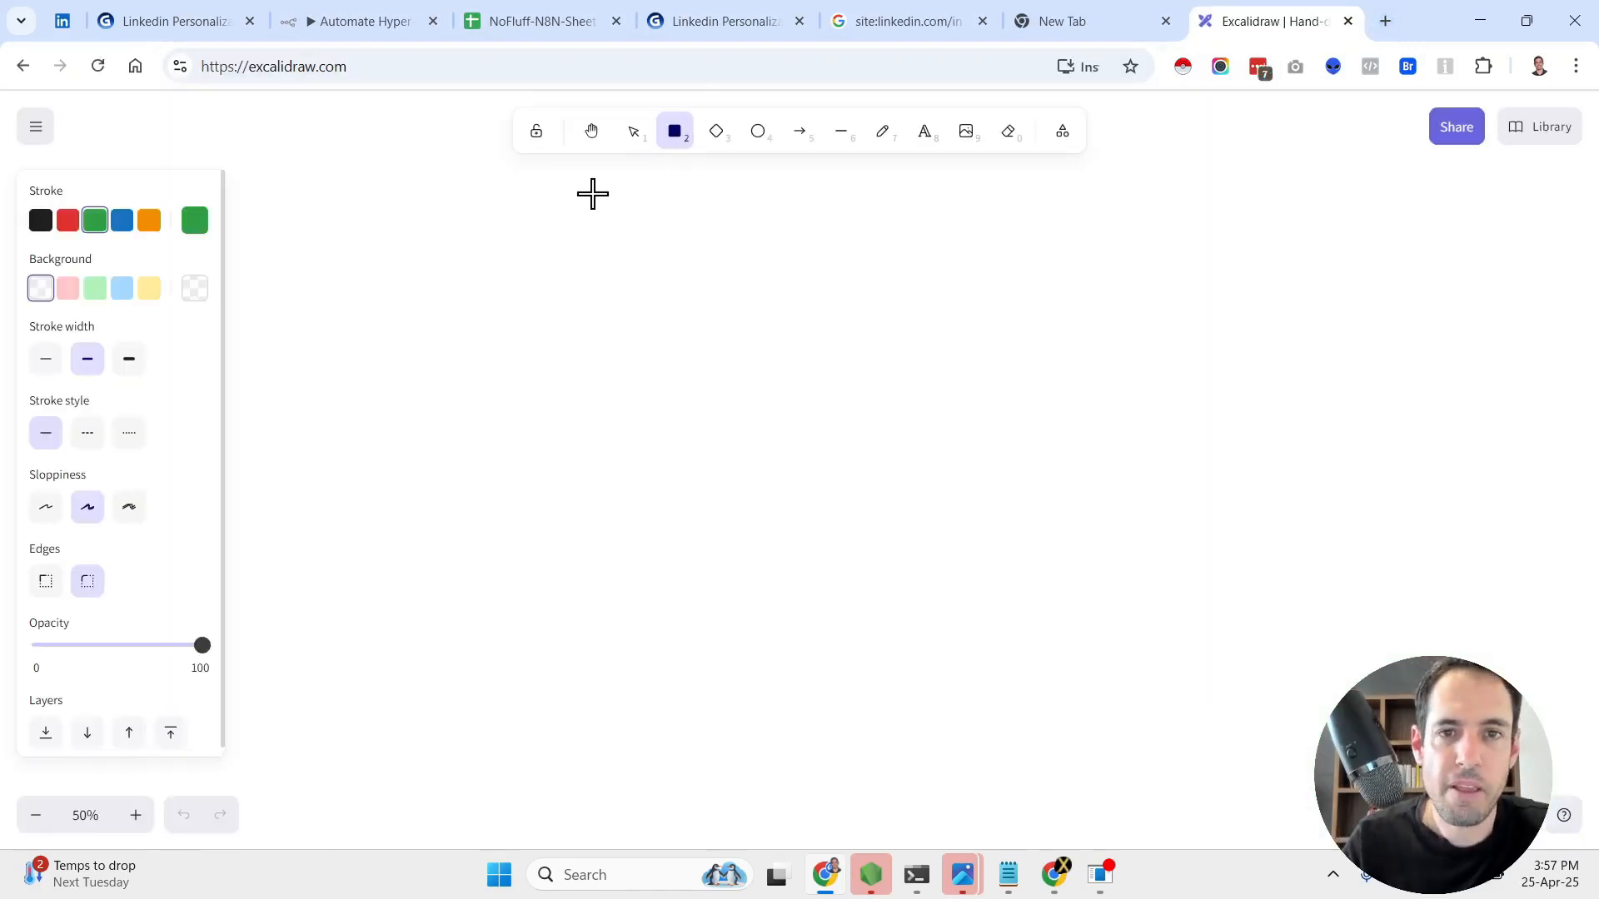
pyautogui.click(757, 133)
pyautogui.moveTo(542, 261); pyautogui.dragTo(799, 418)
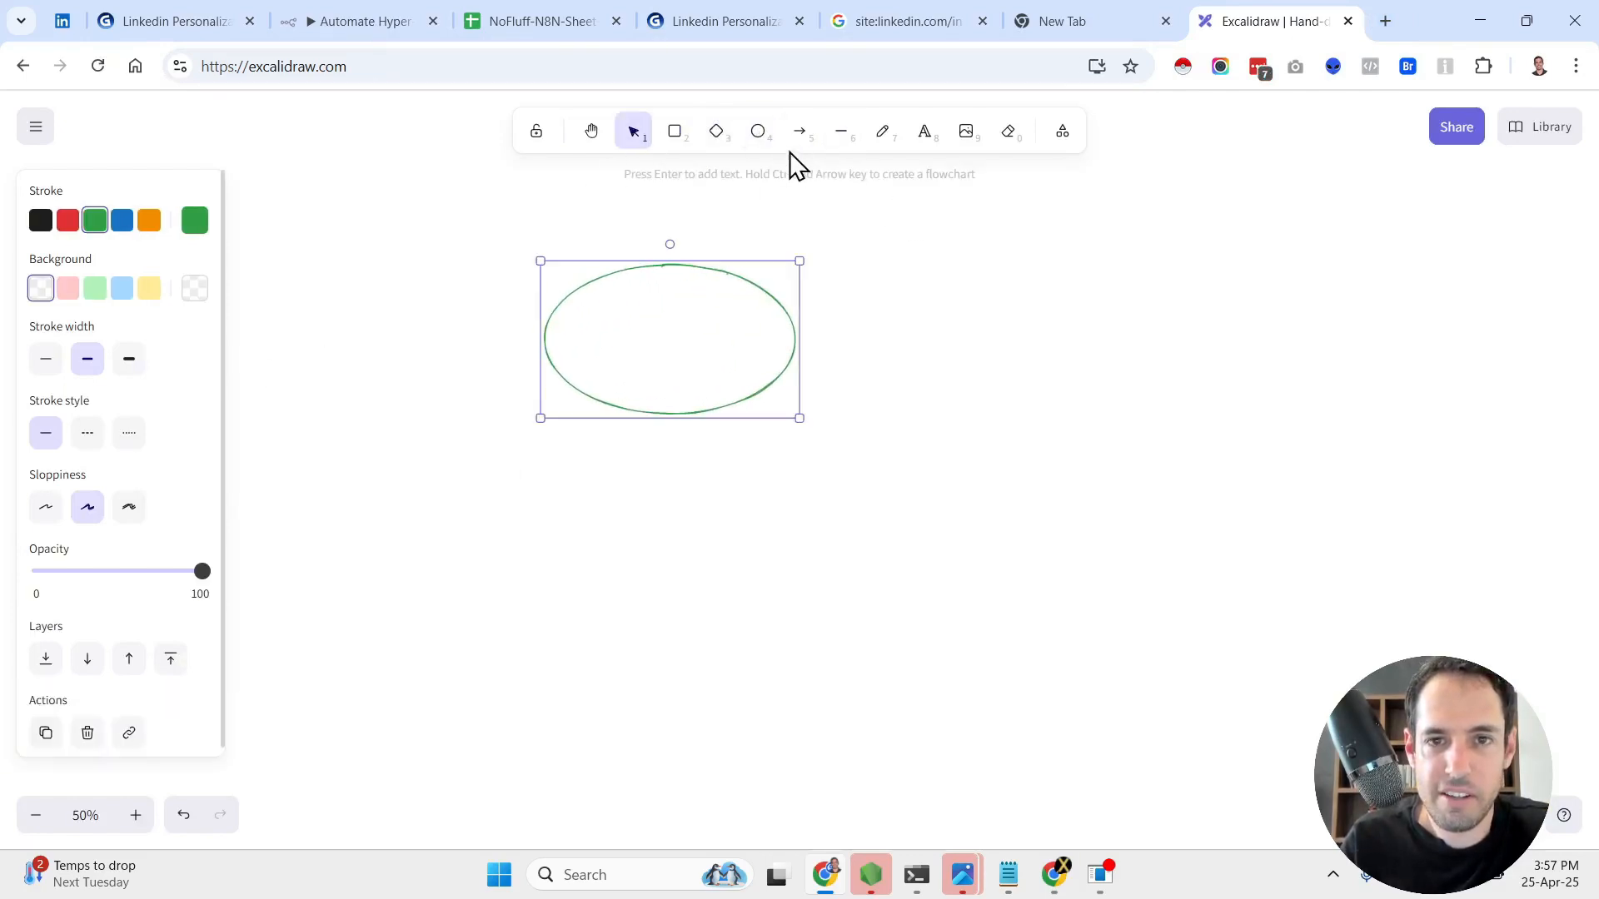
pyautogui.click(727, 143)
pyautogui.moveTo(900, 264); pyautogui.dragTo(1148, 446)
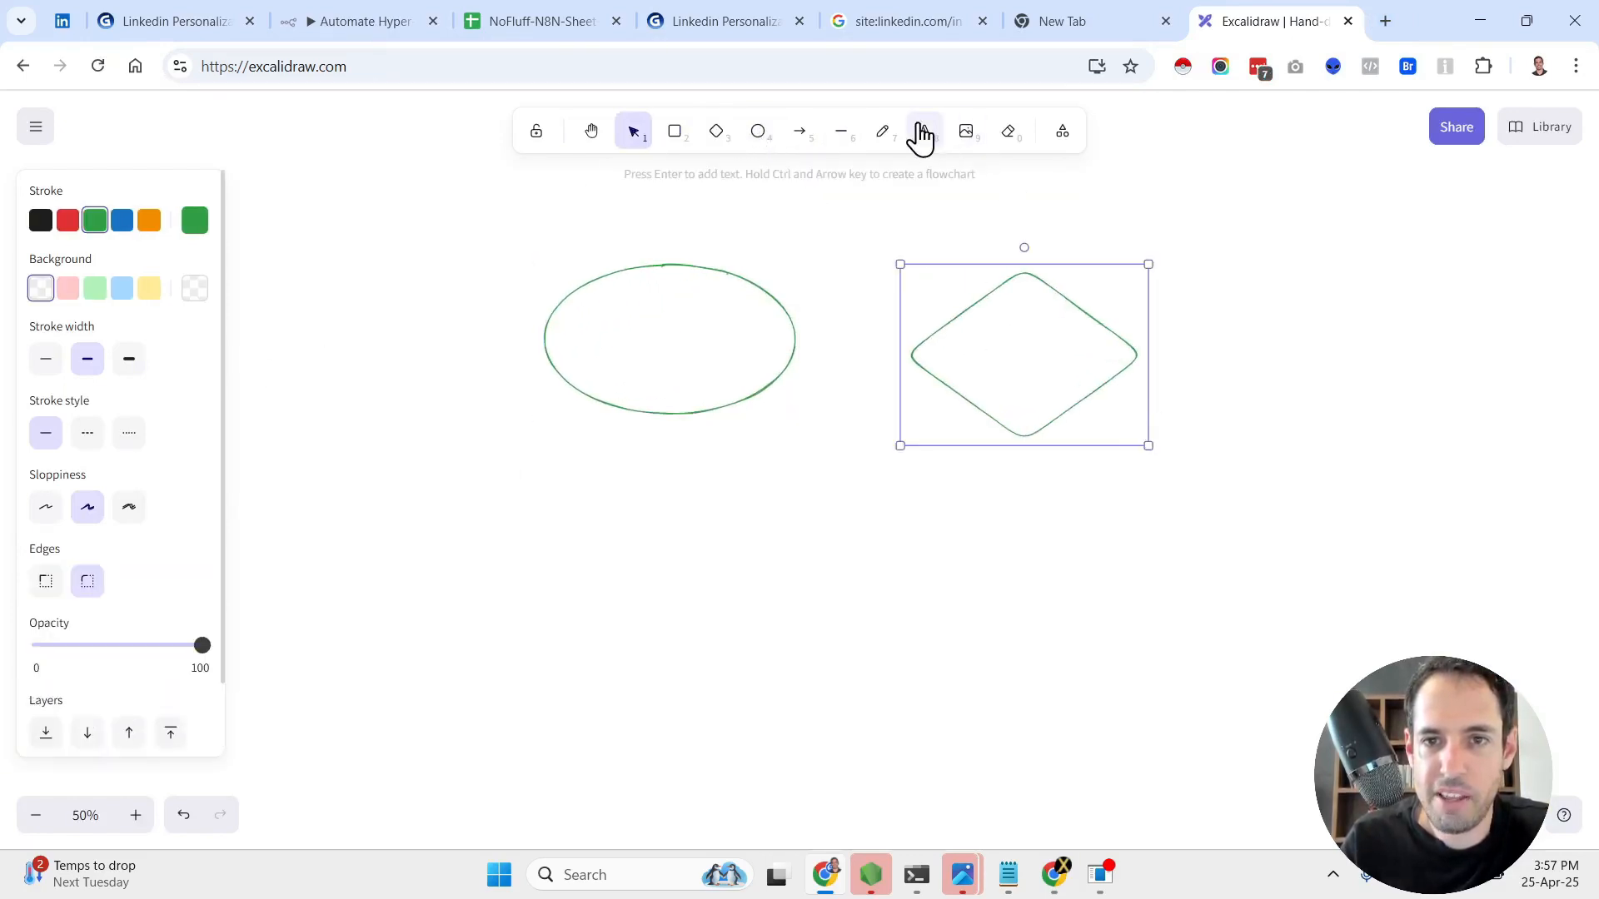
pyautogui.click(758, 133)
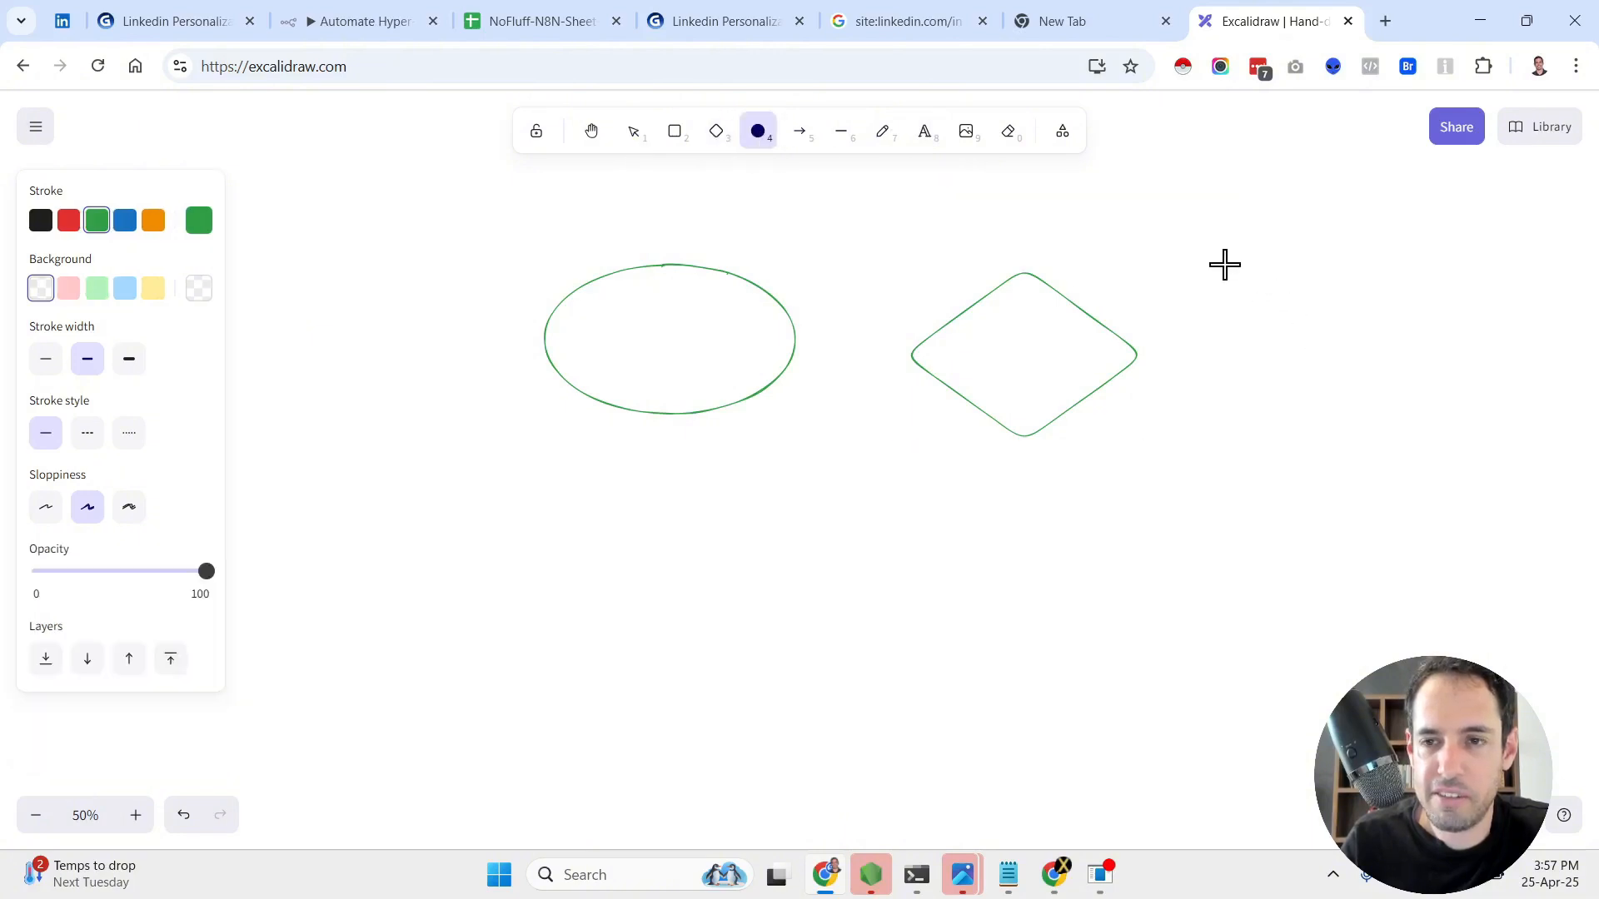
pyautogui.moveTo(1223, 263); pyautogui.dragTo(1488, 475)
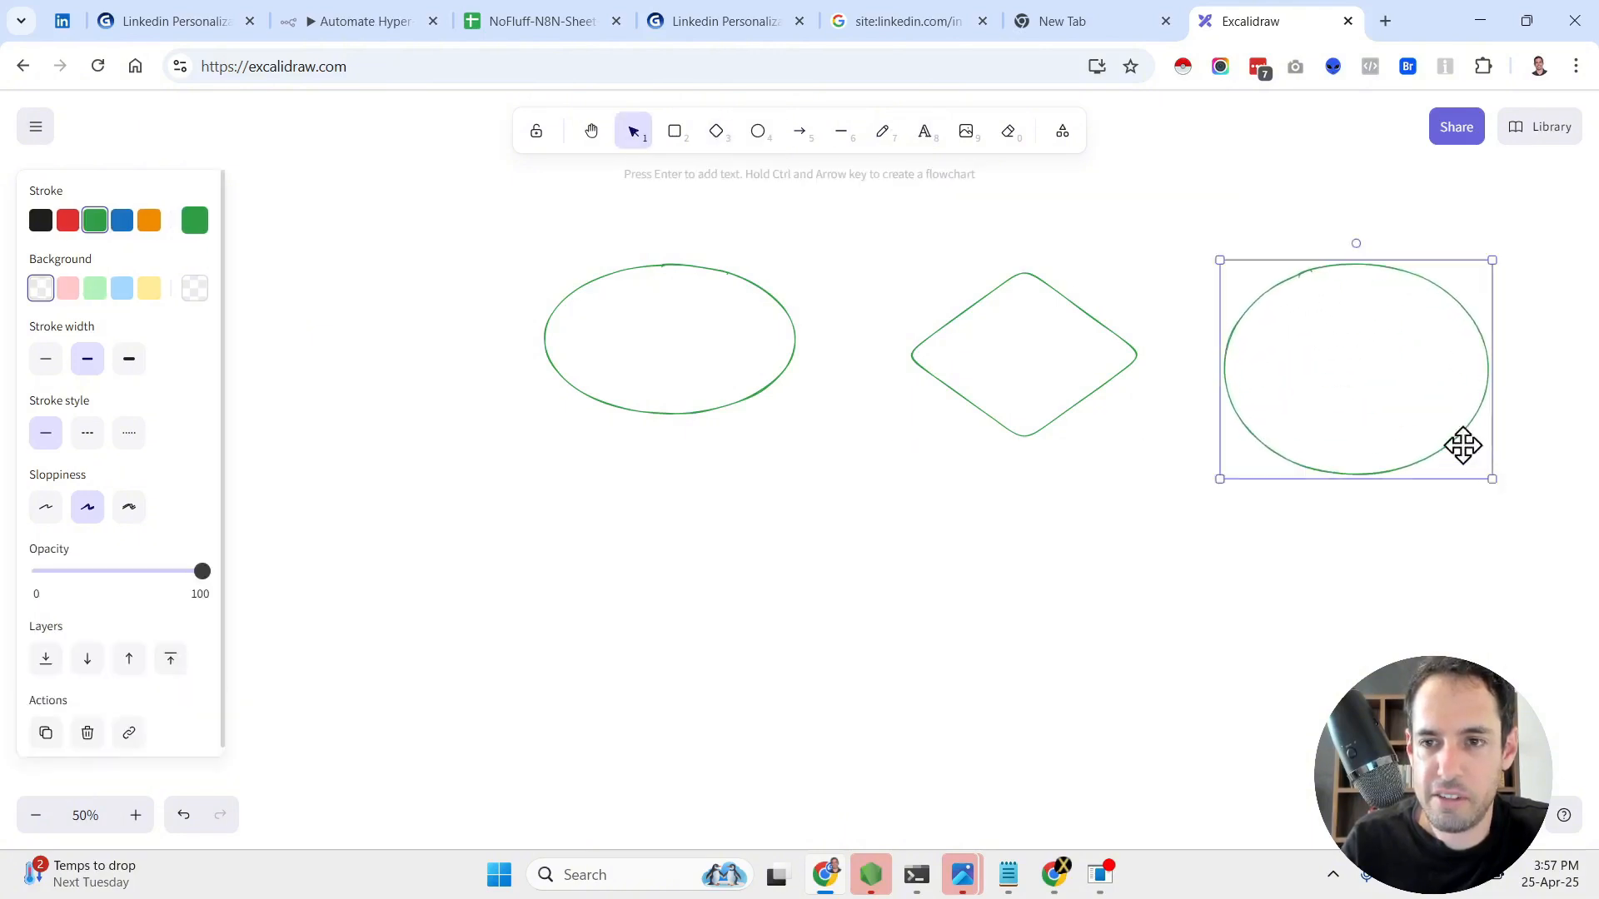
# - Label the first ellipse with the text "Find info about" followed by the person's first name
pyautogui.click(614, 347)
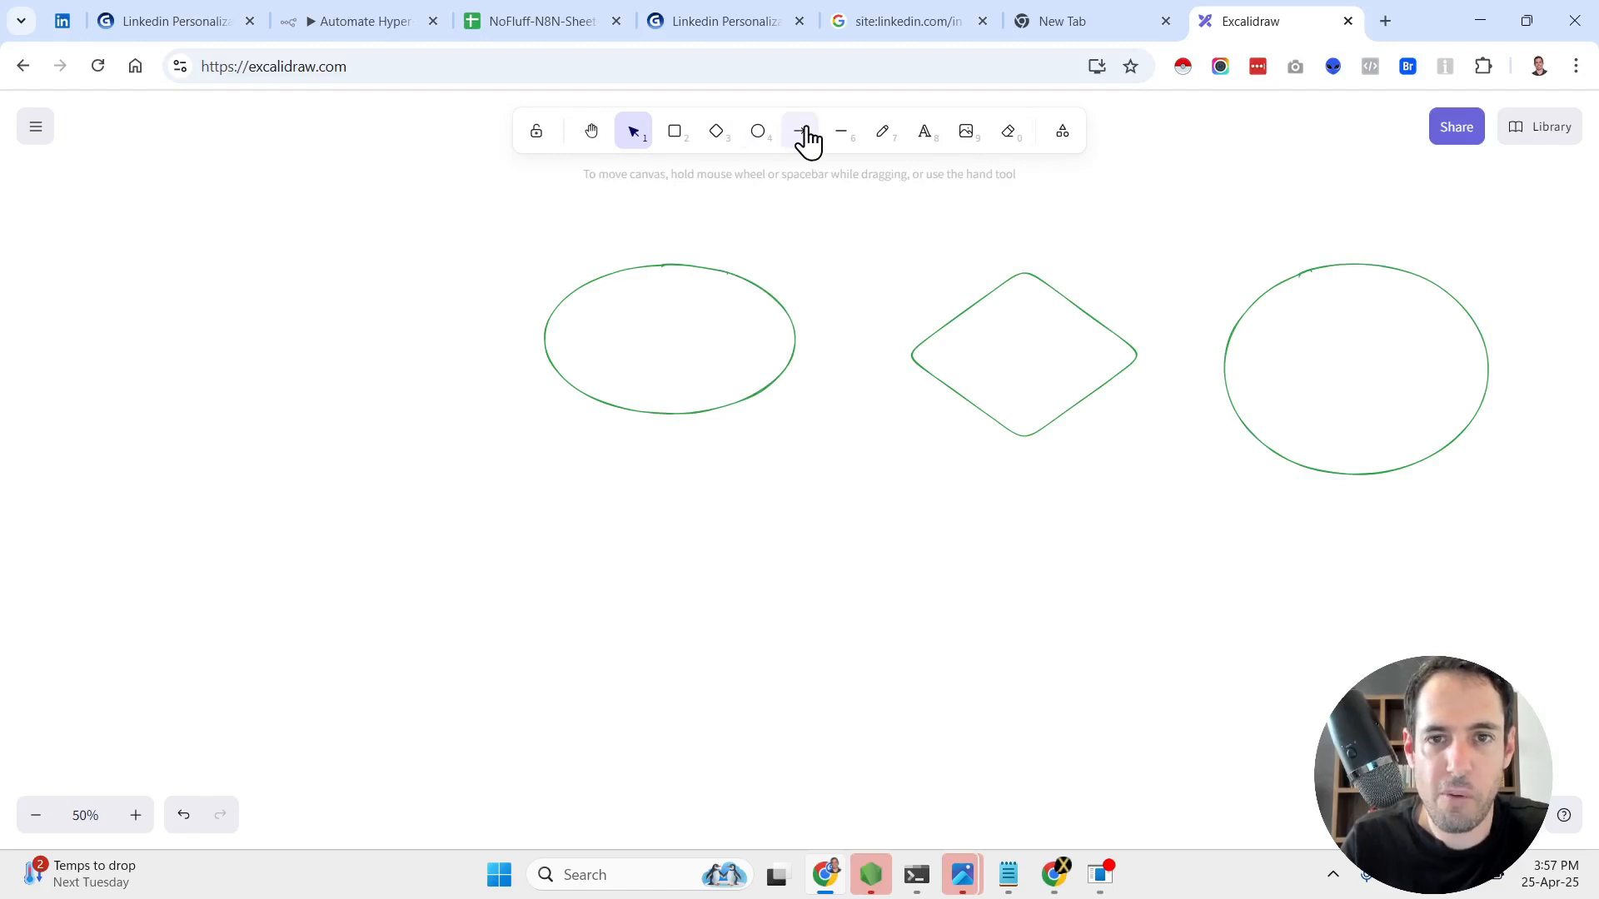
pyautogui.click(926, 134)
pyautogui.click(609, 315)
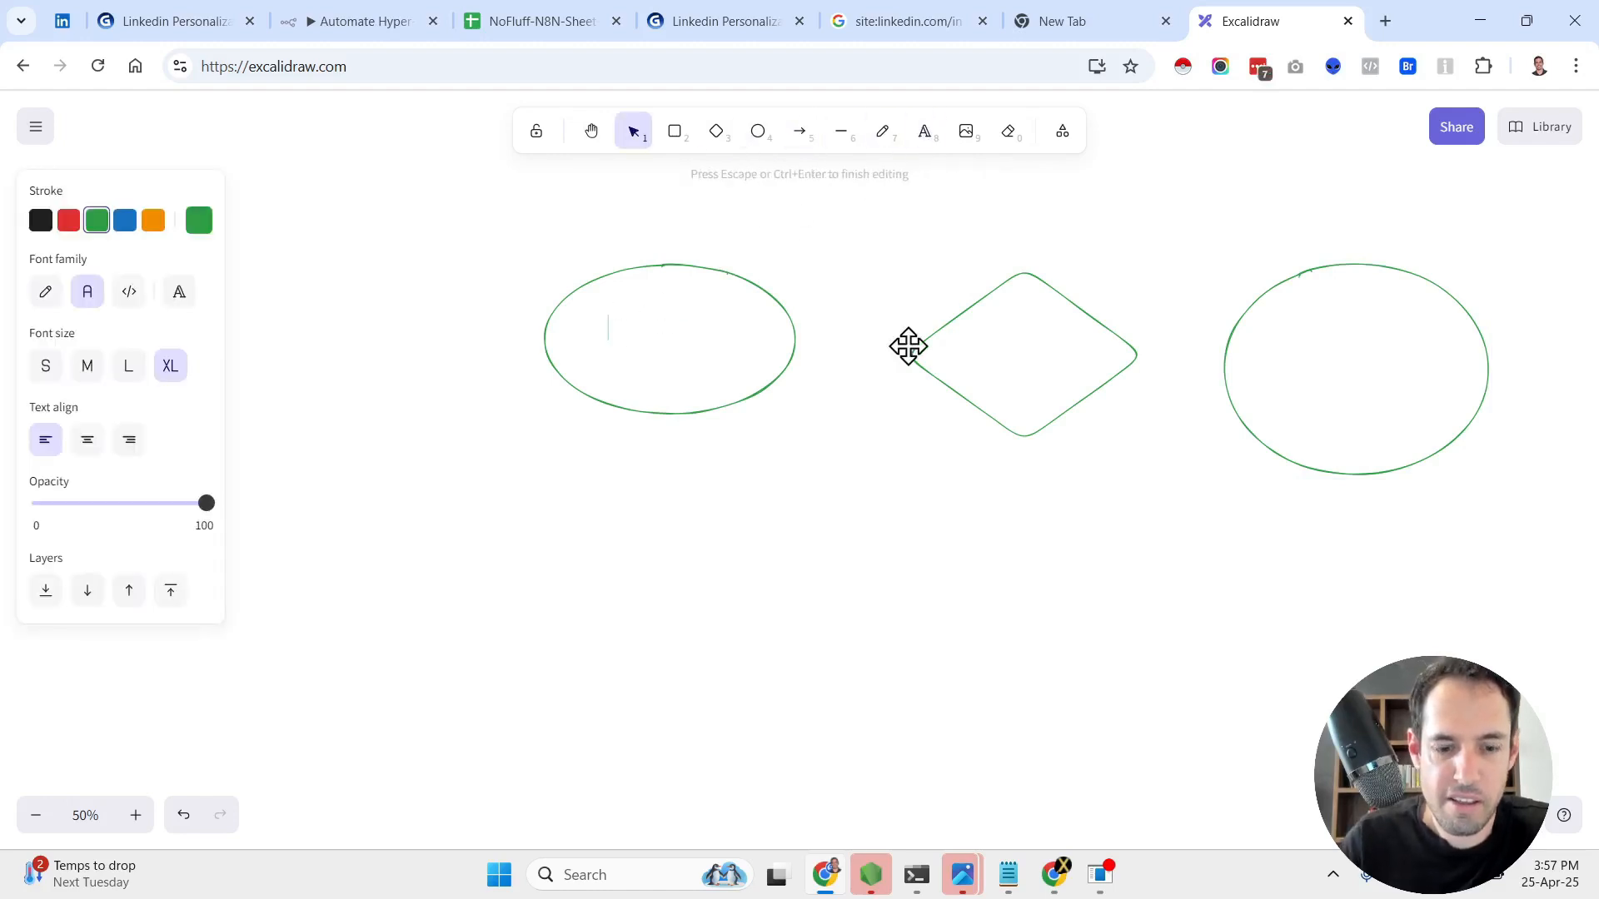
pyautogui.write('Find info about Yaron')
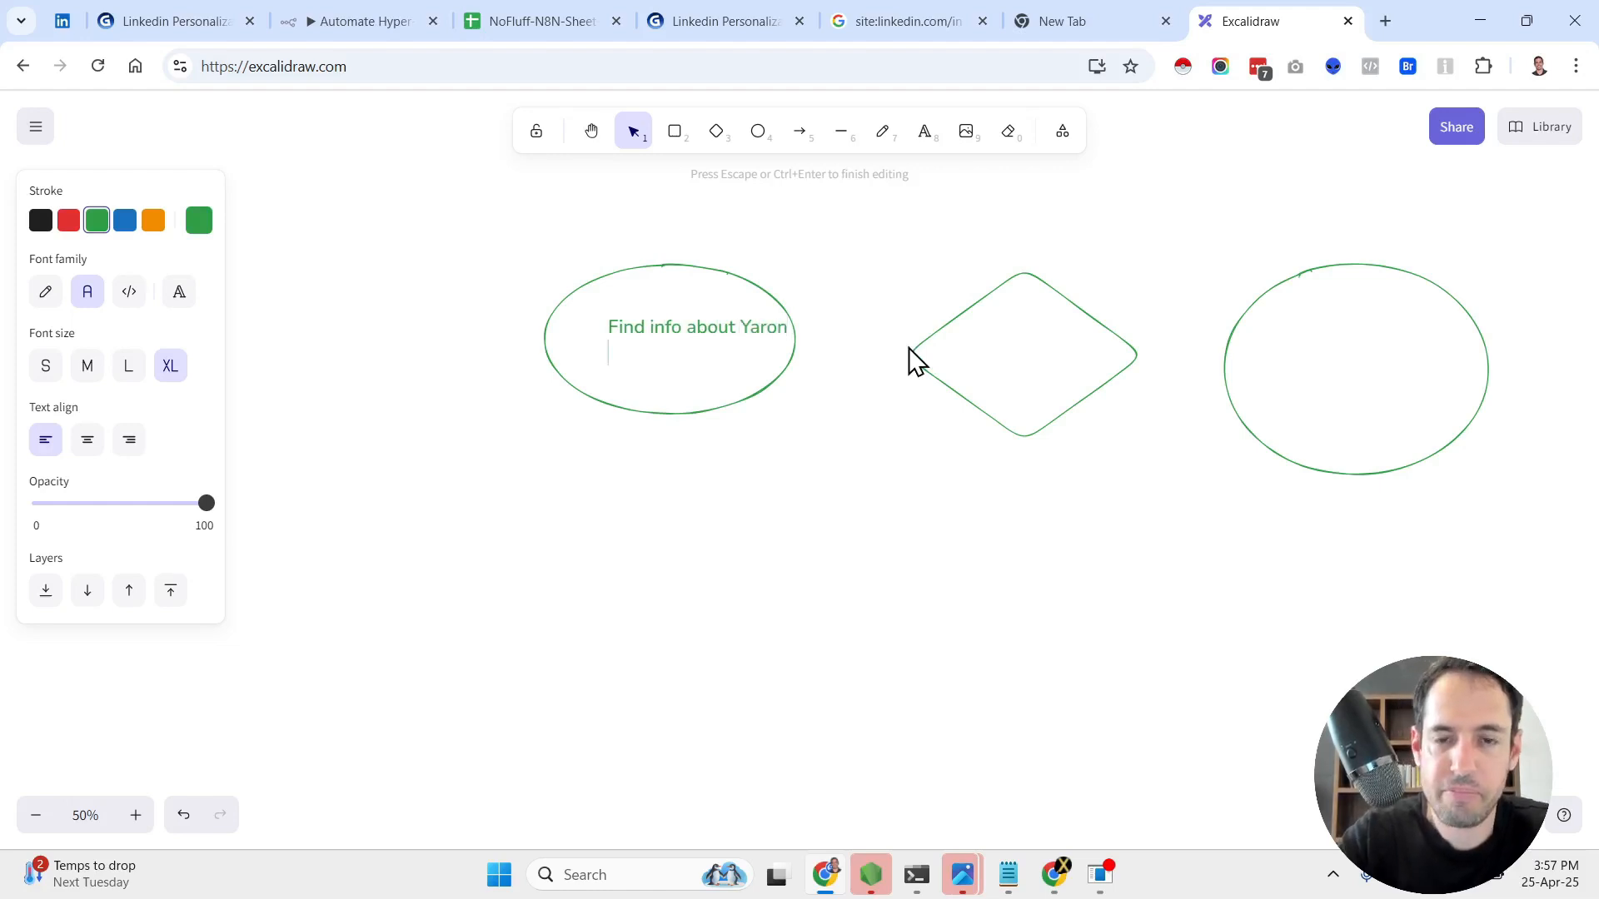
# - Add the text "Did you find already?" inside the diamond
pyautogui.click(925, 132)
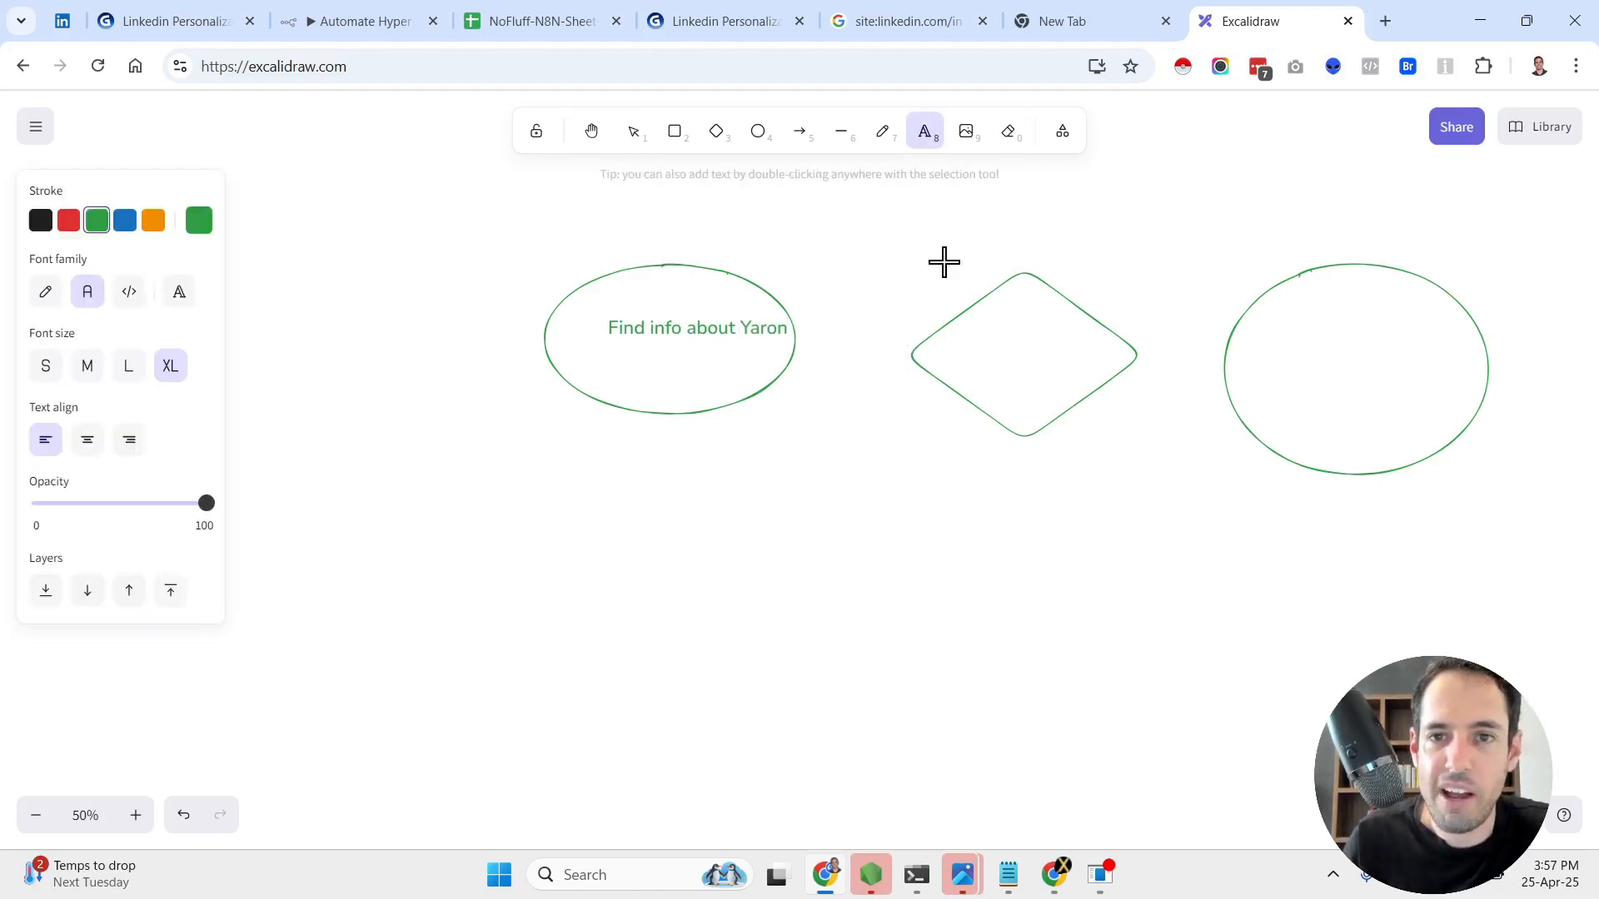
pyautogui.click(983, 331)
pyautogui.write('Did you fi')
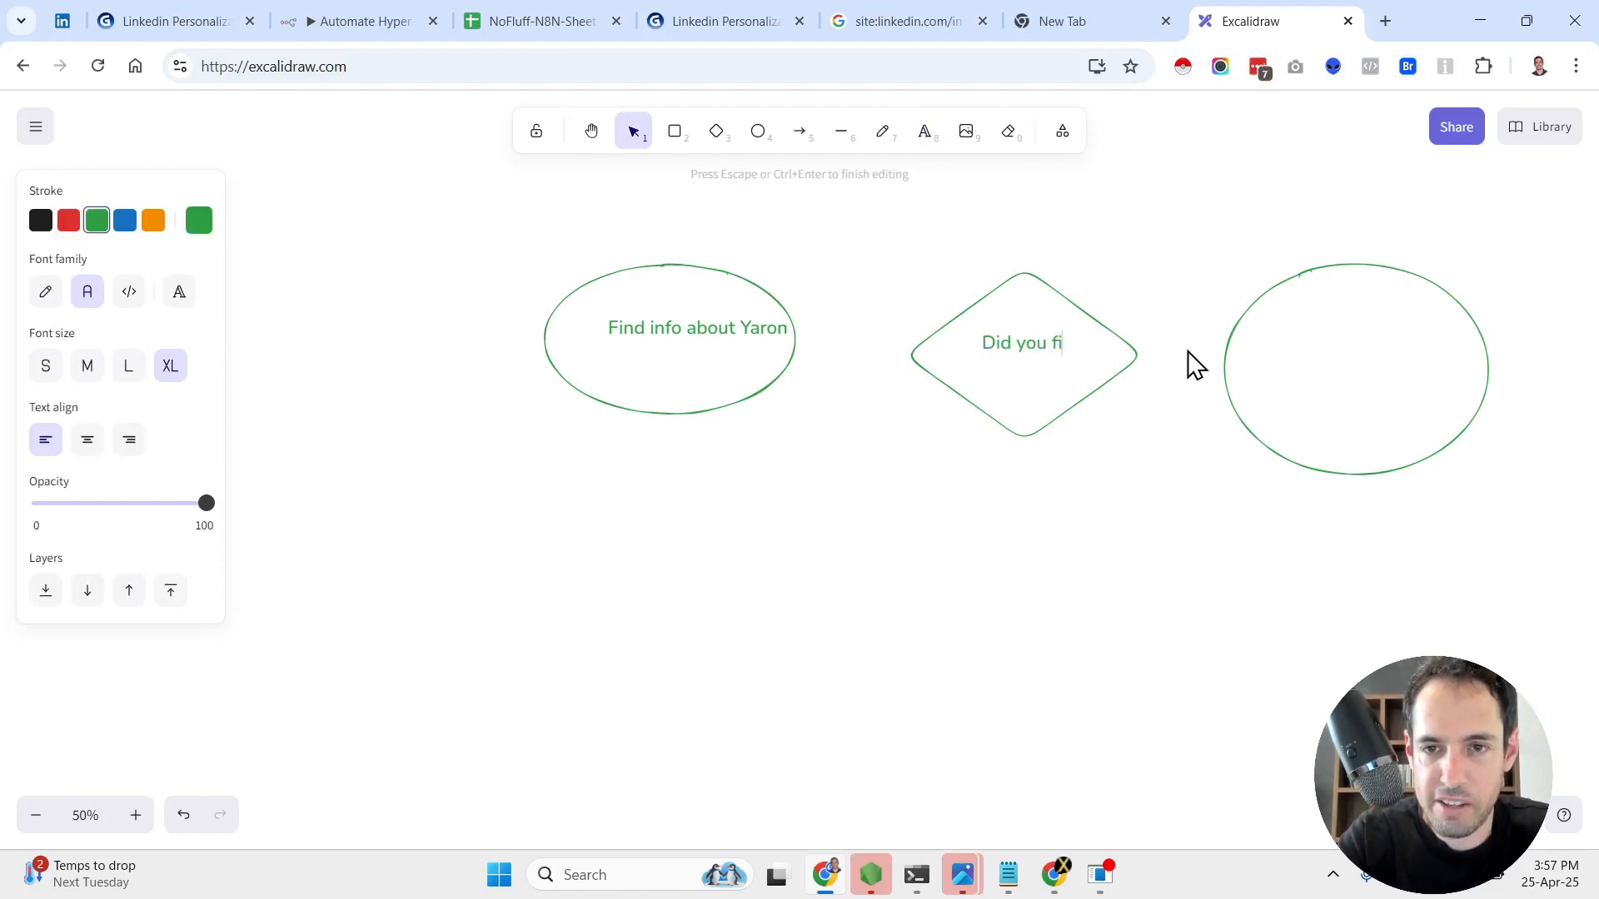
pyautogui.write('nd already')
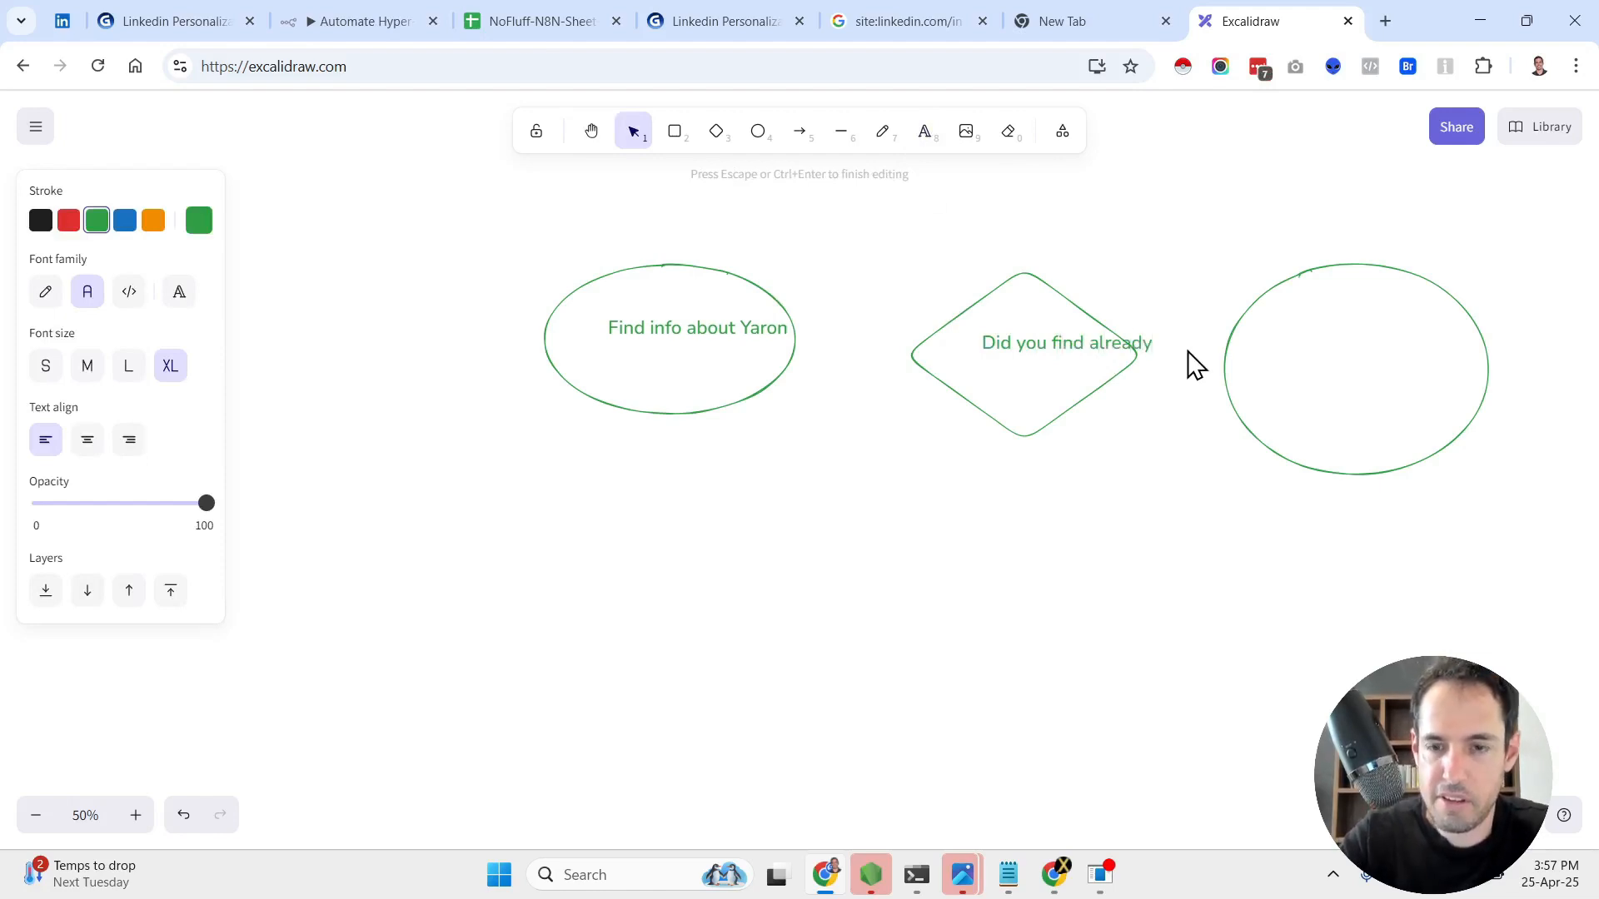
pyautogui.write('?')
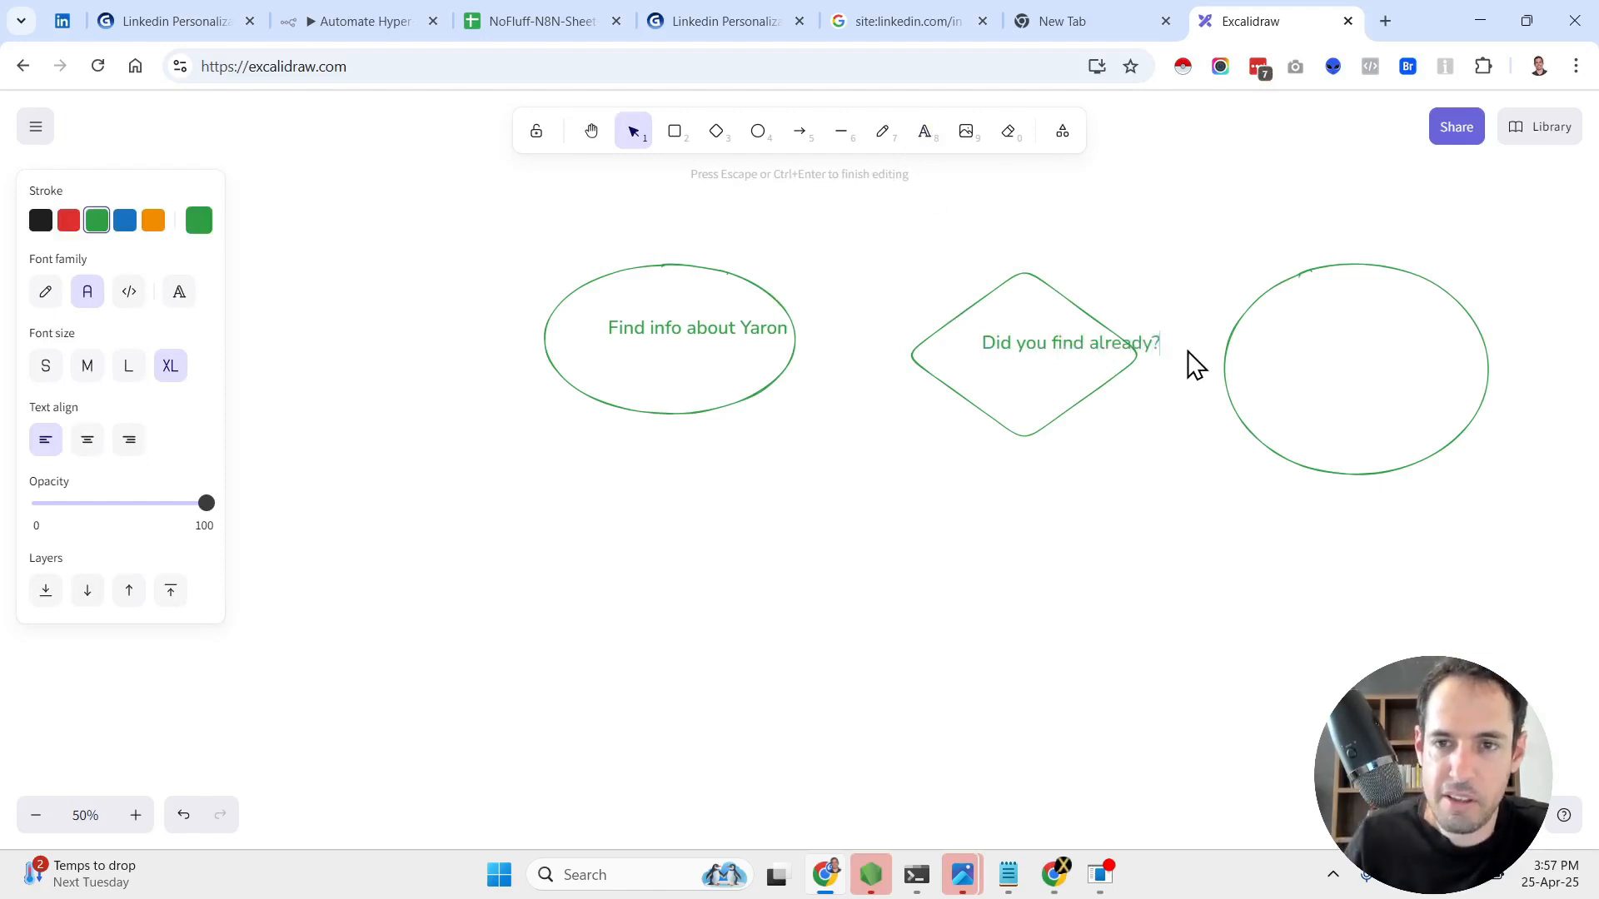
# - Check the API call nodes in the n8n workflow and return to the Excalidraw diagram
pyautogui.click(446, 10)
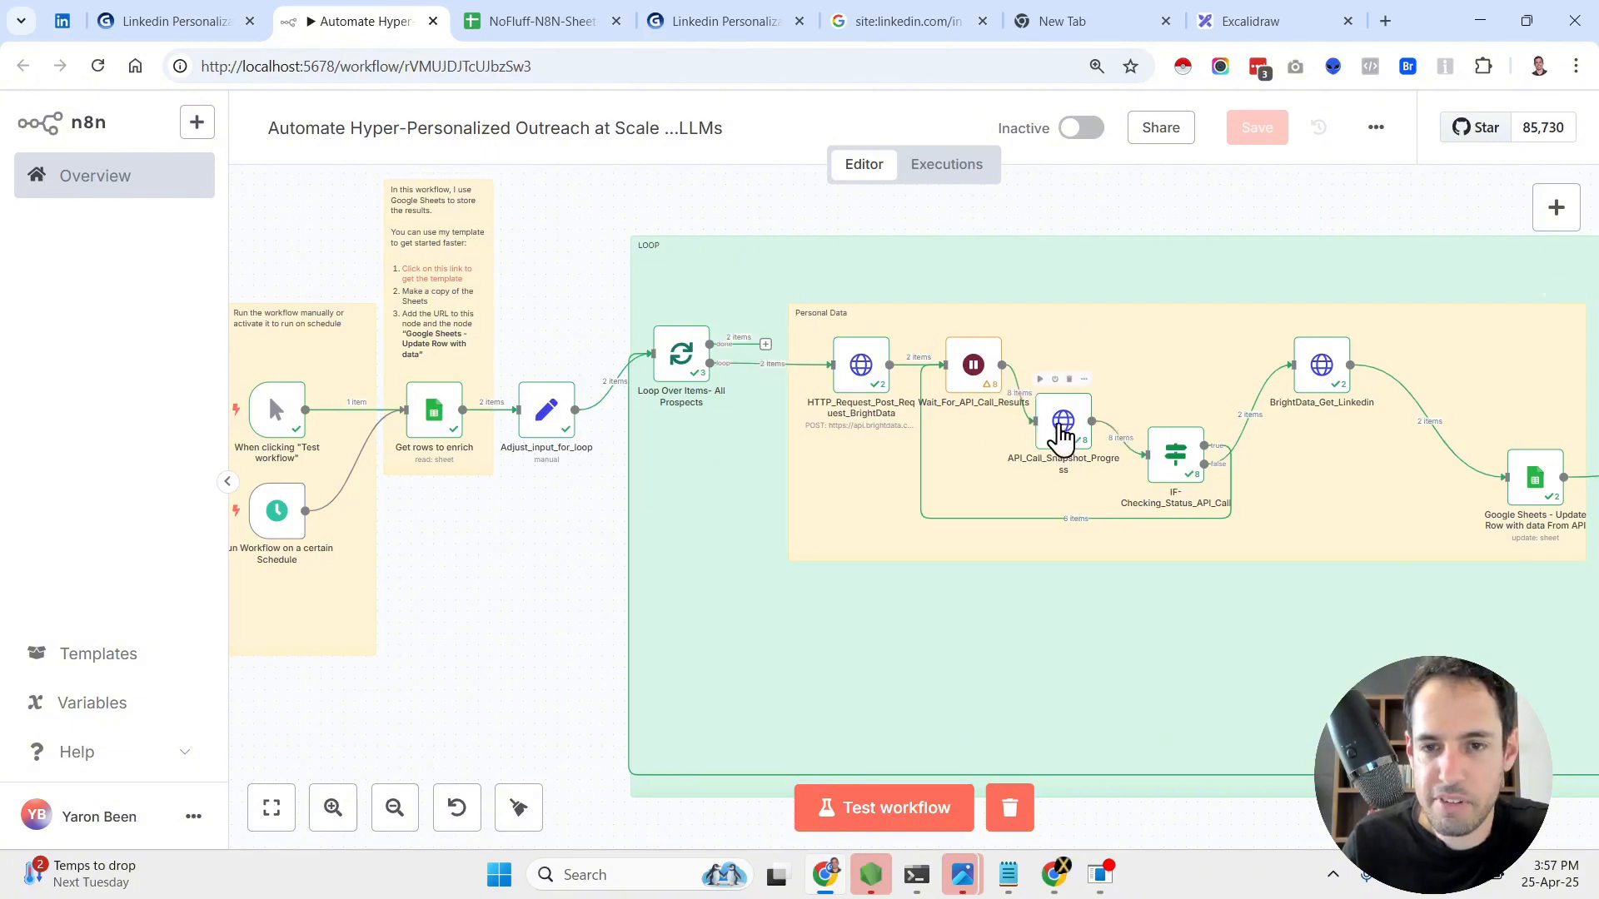
pyautogui.click(753, 20)
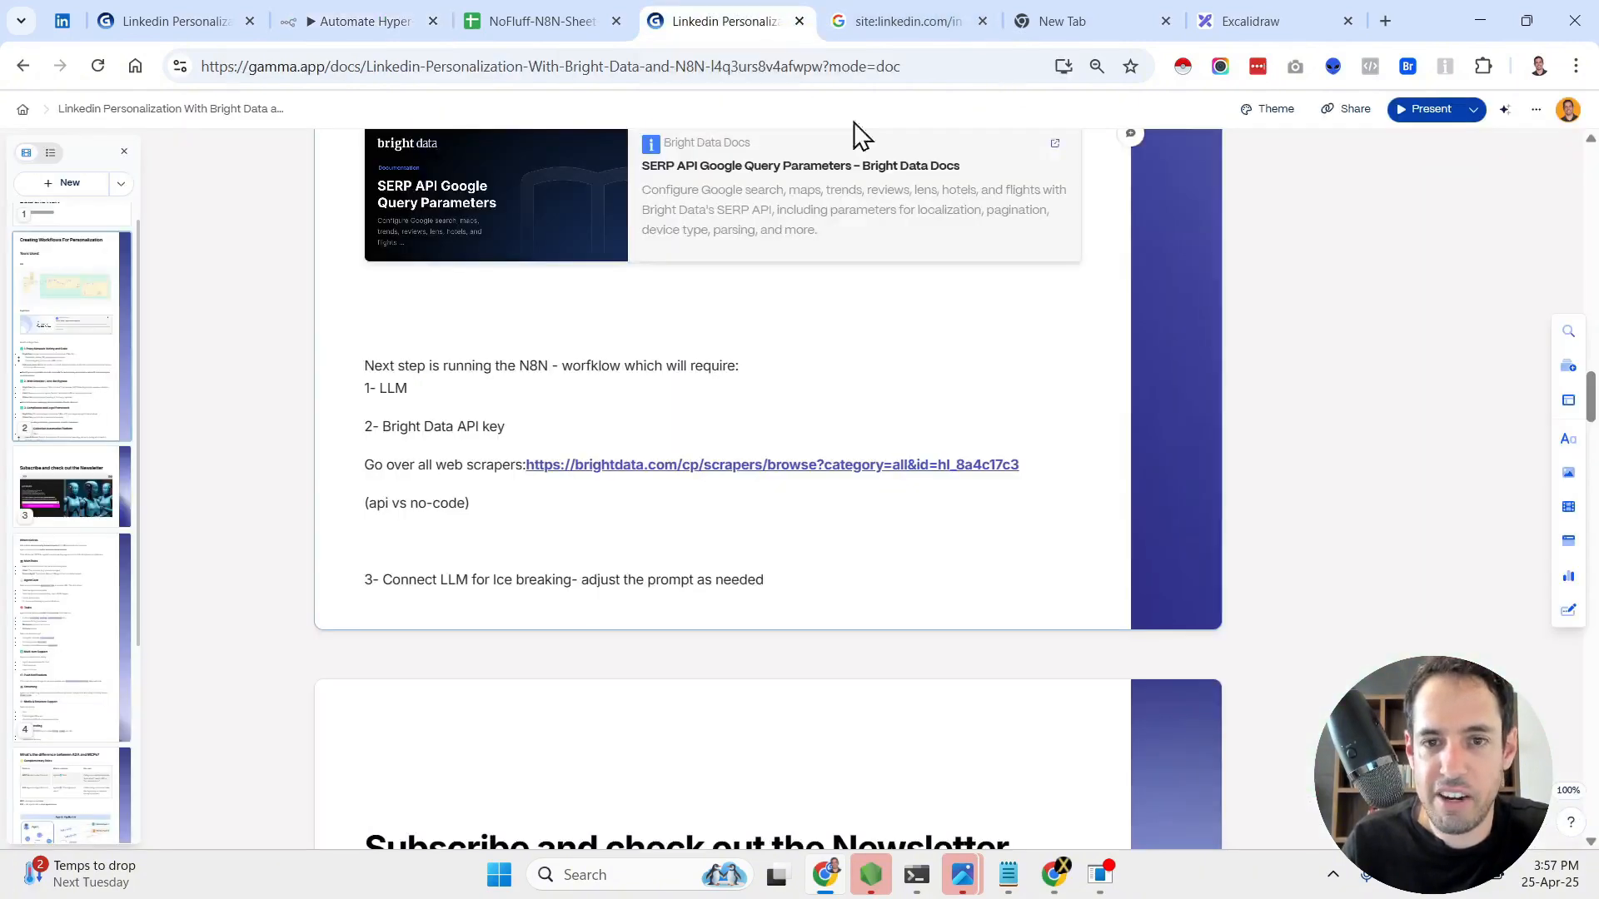
pyautogui.click(936, 22)
pyautogui.click(1247, 18)
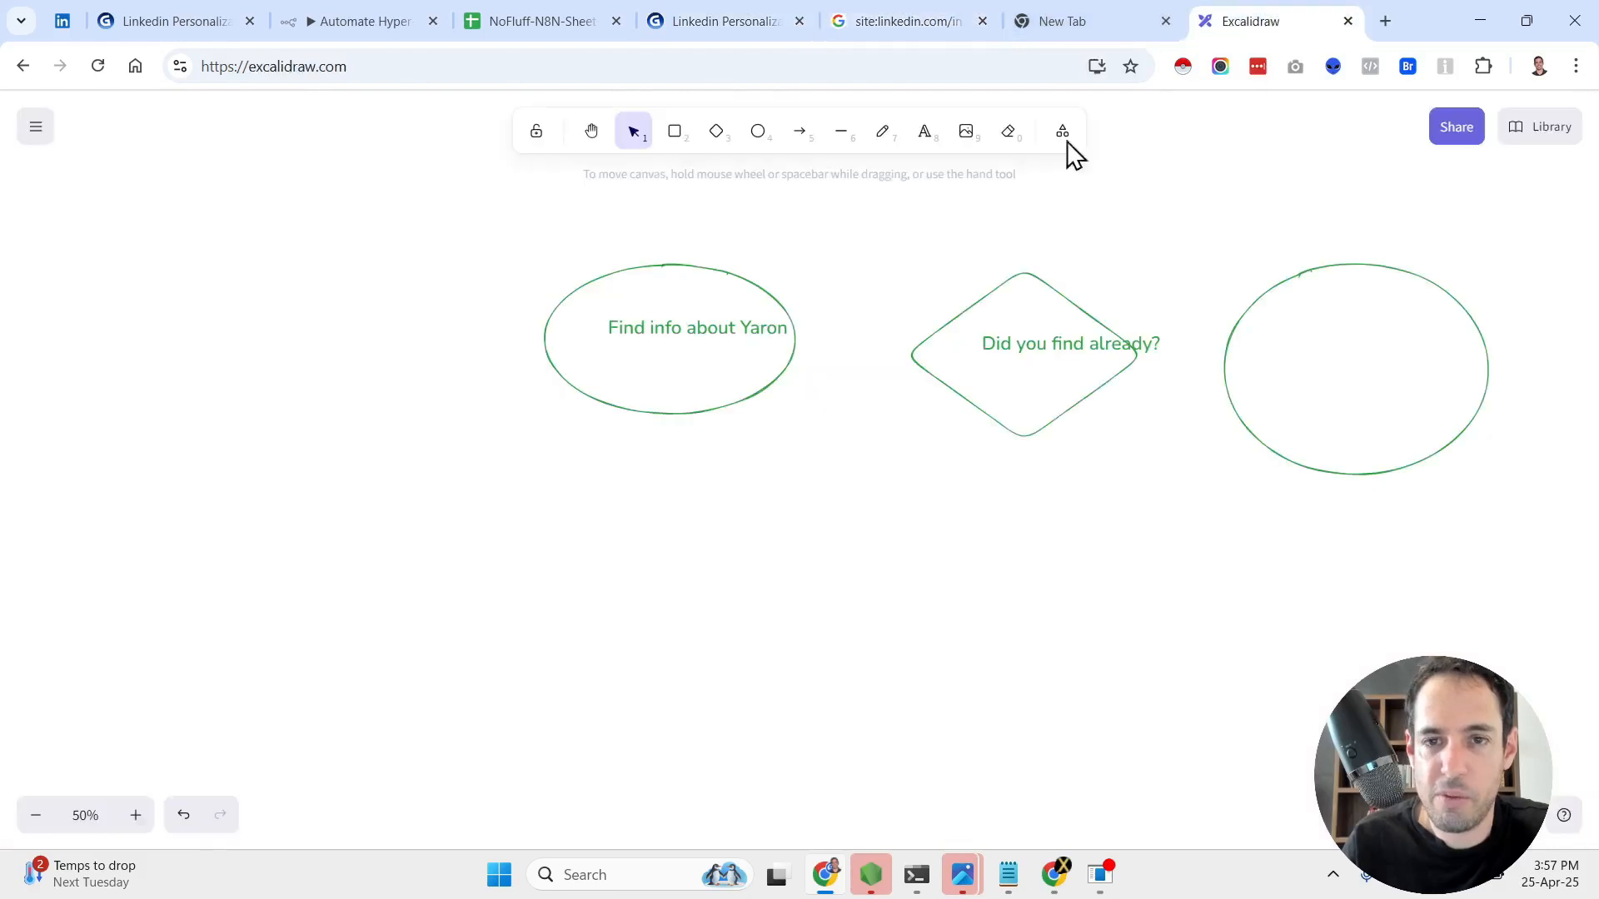
# - Draw an arrow from beneath the diamond down to its lower left, ending in a small ellipse labelled "waiting"
pyautogui.click(800, 130)
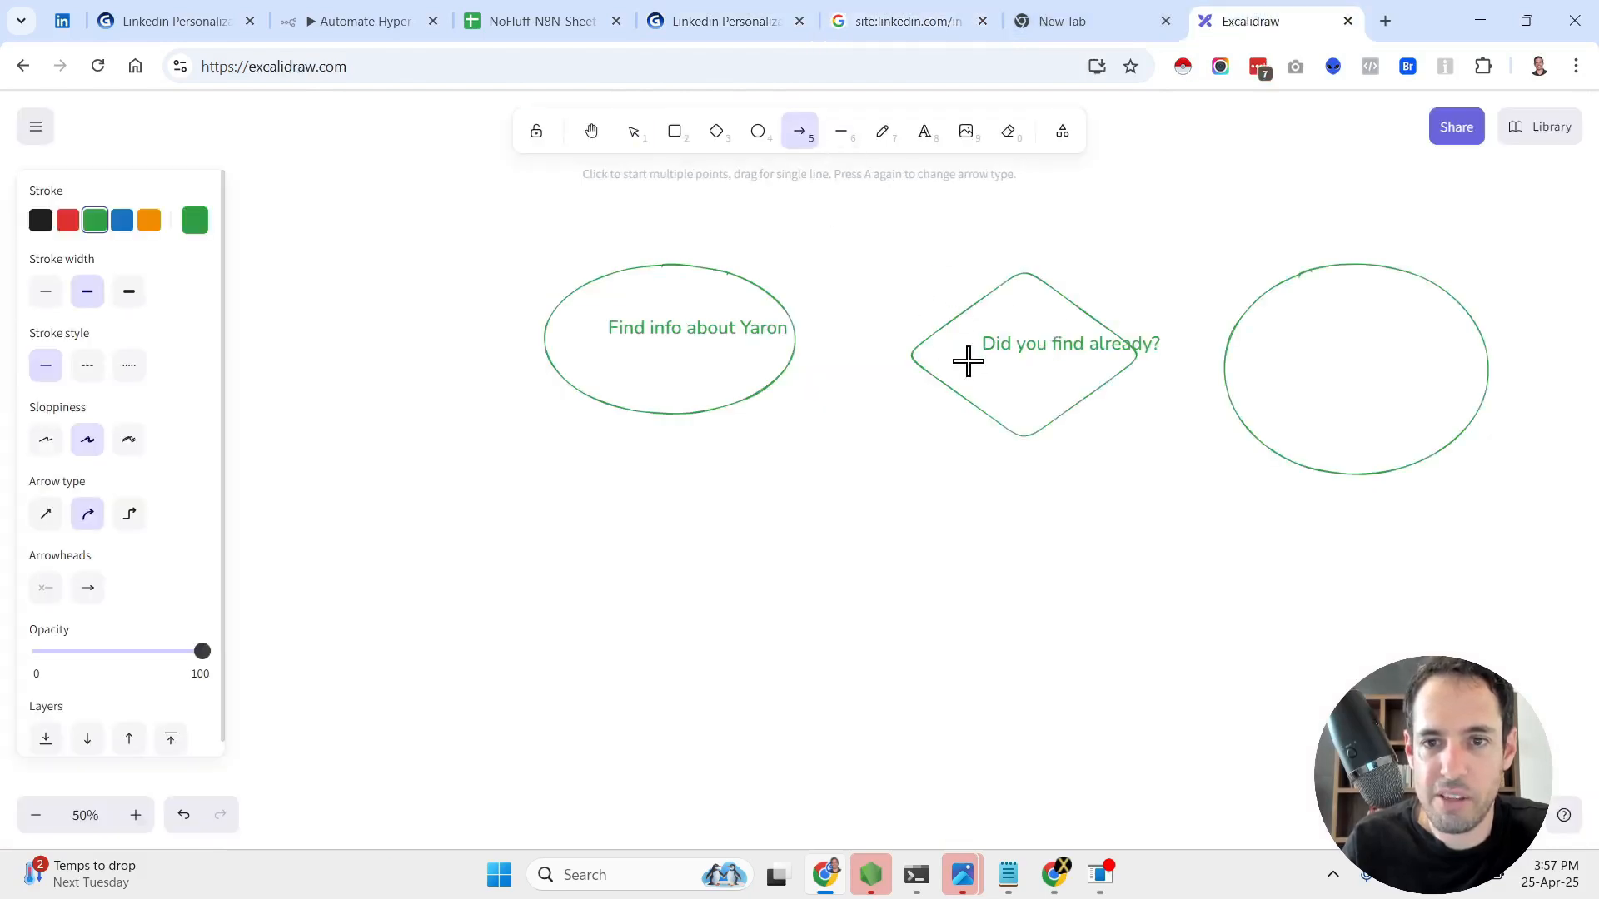
pyautogui.moveTo(1016, 446); pyautogui.dragTo(915, 480)
pyautogui.click(758, 130)
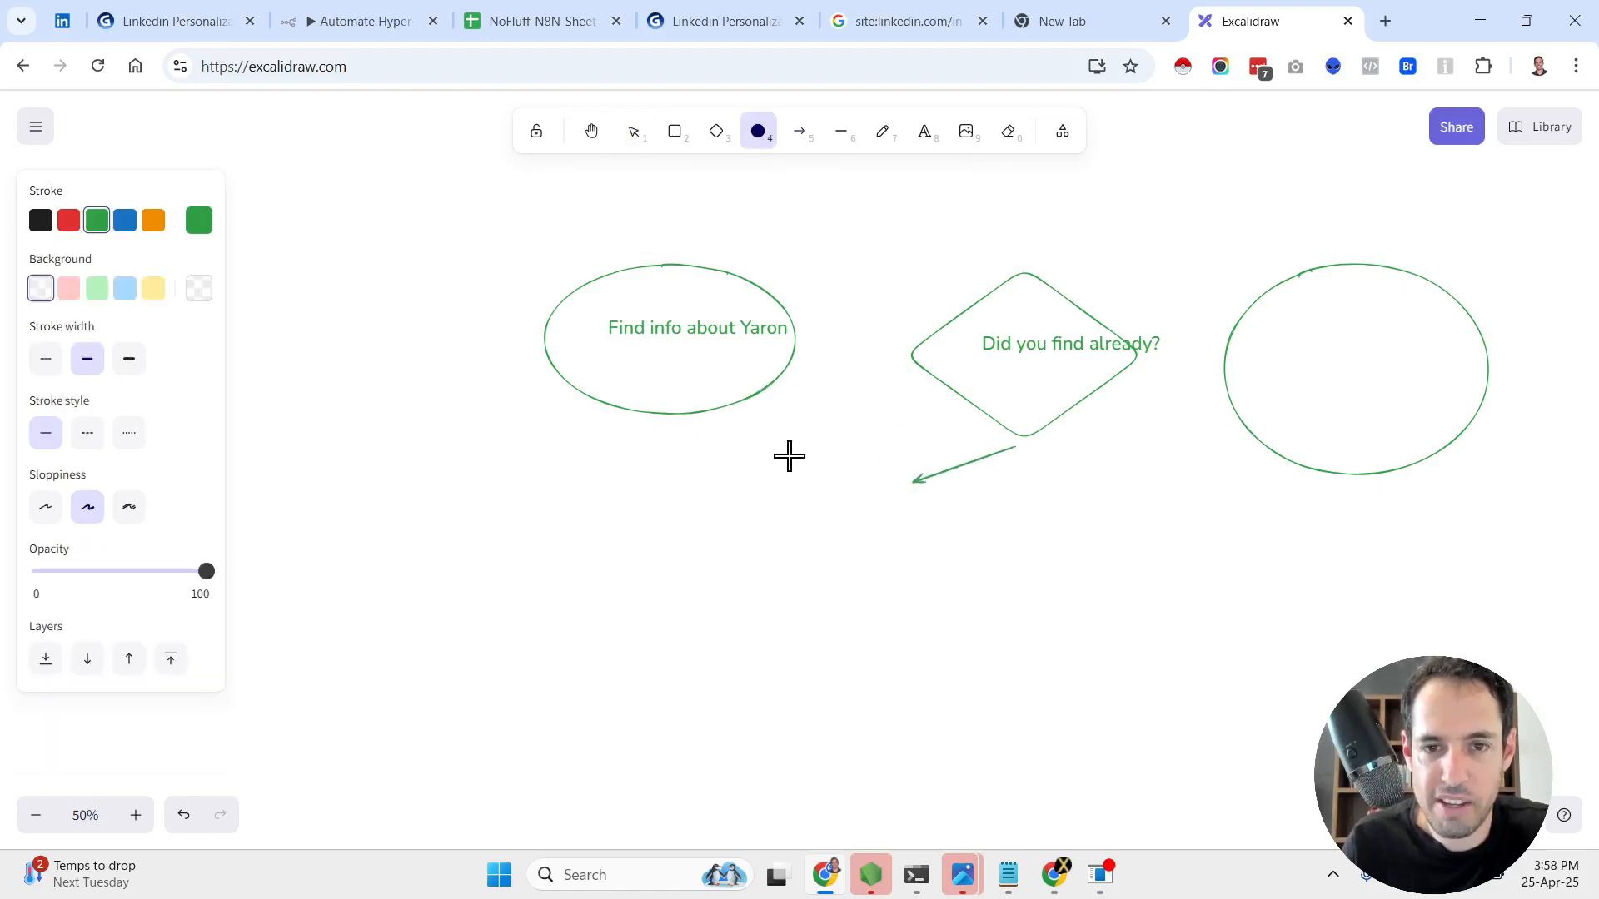
pyautogui.moveTo(785, 438); pyautogui.dragTo(950, 555)
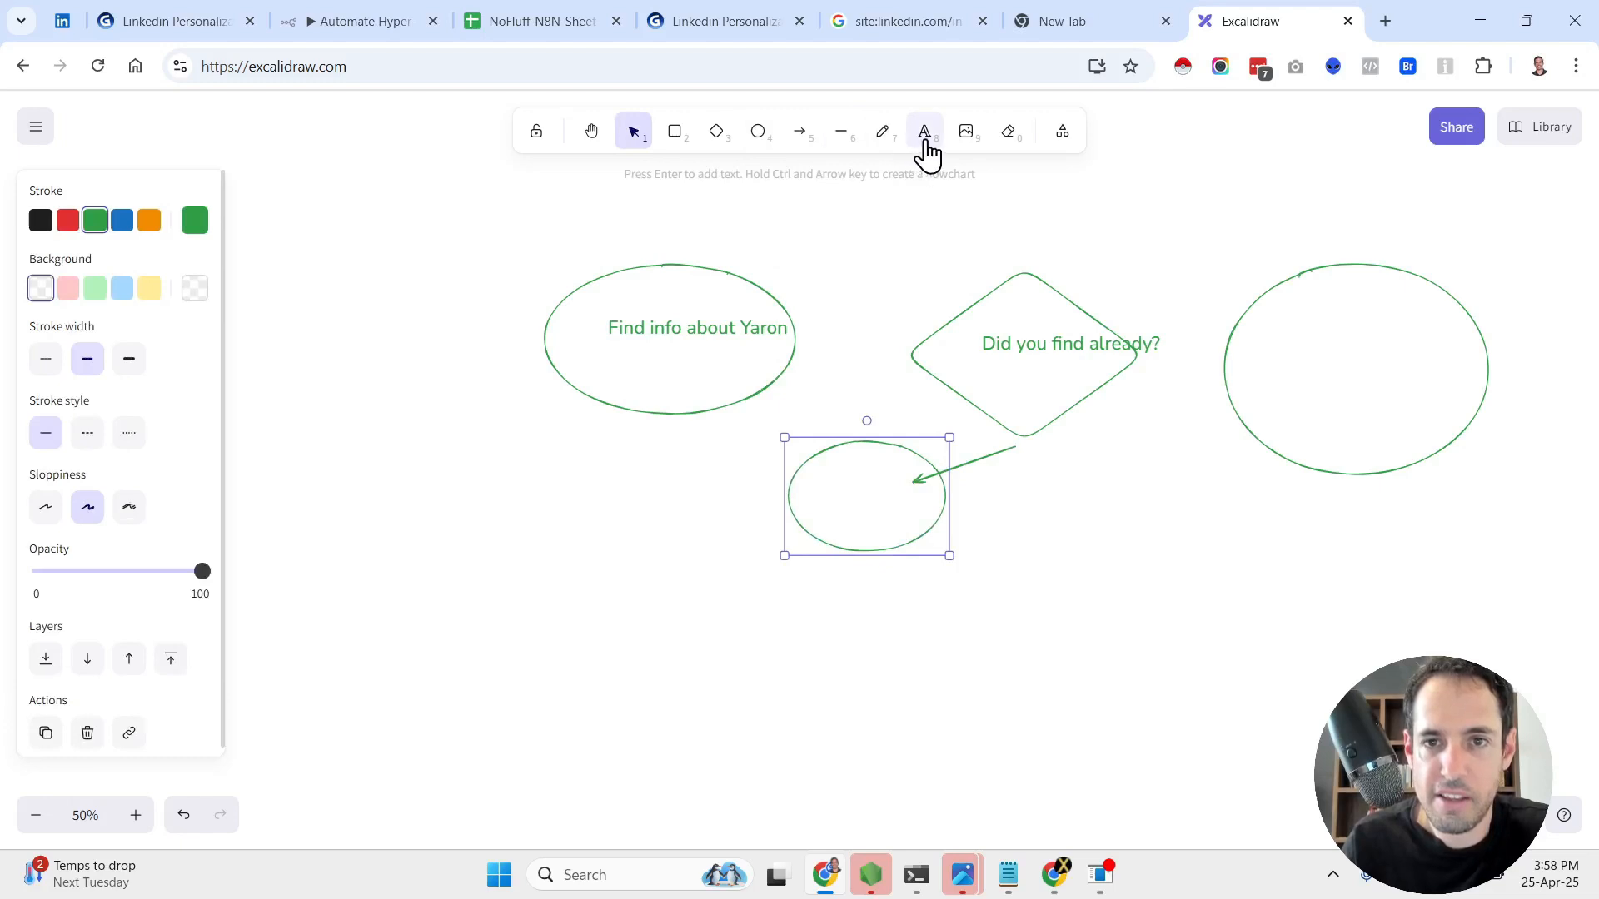
pyautogui.click(926, 142)
pyautogui.click(842, 478)
pyautogui.write('waiting')
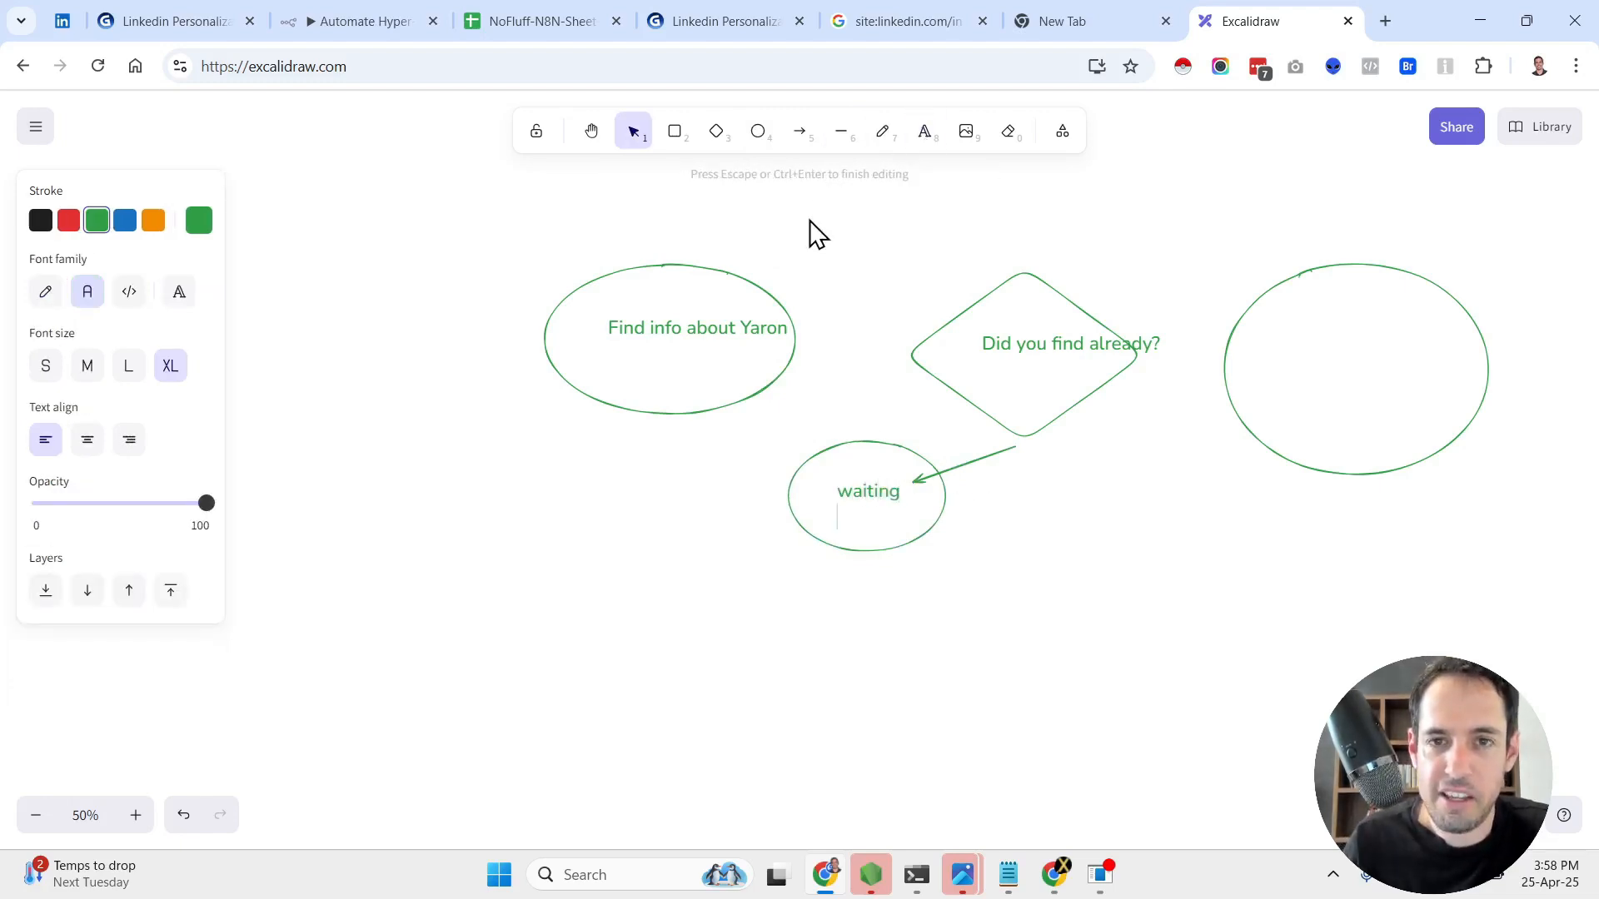
# - Draw one arrow from the waiting ellipse back up to the diamond and another from the diamond to the large ellipse
pyautogui.click(799, 131)
pyautogui.moveTo(831, 432); pyautogui.dragTo(898, 353)
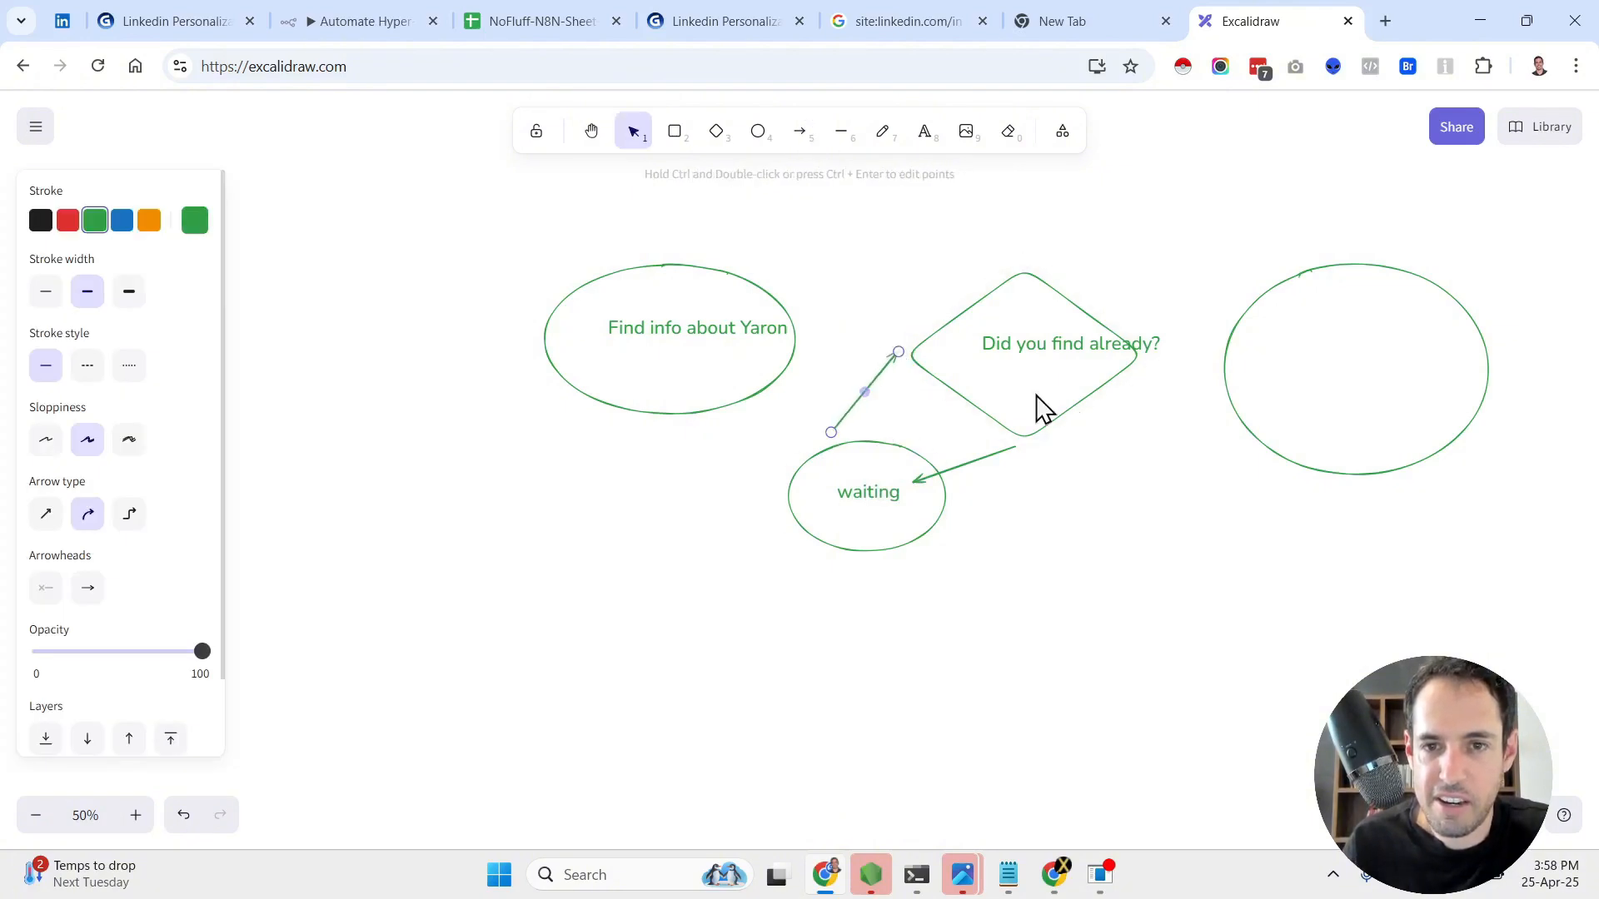
pyautogui.click(801, 132)
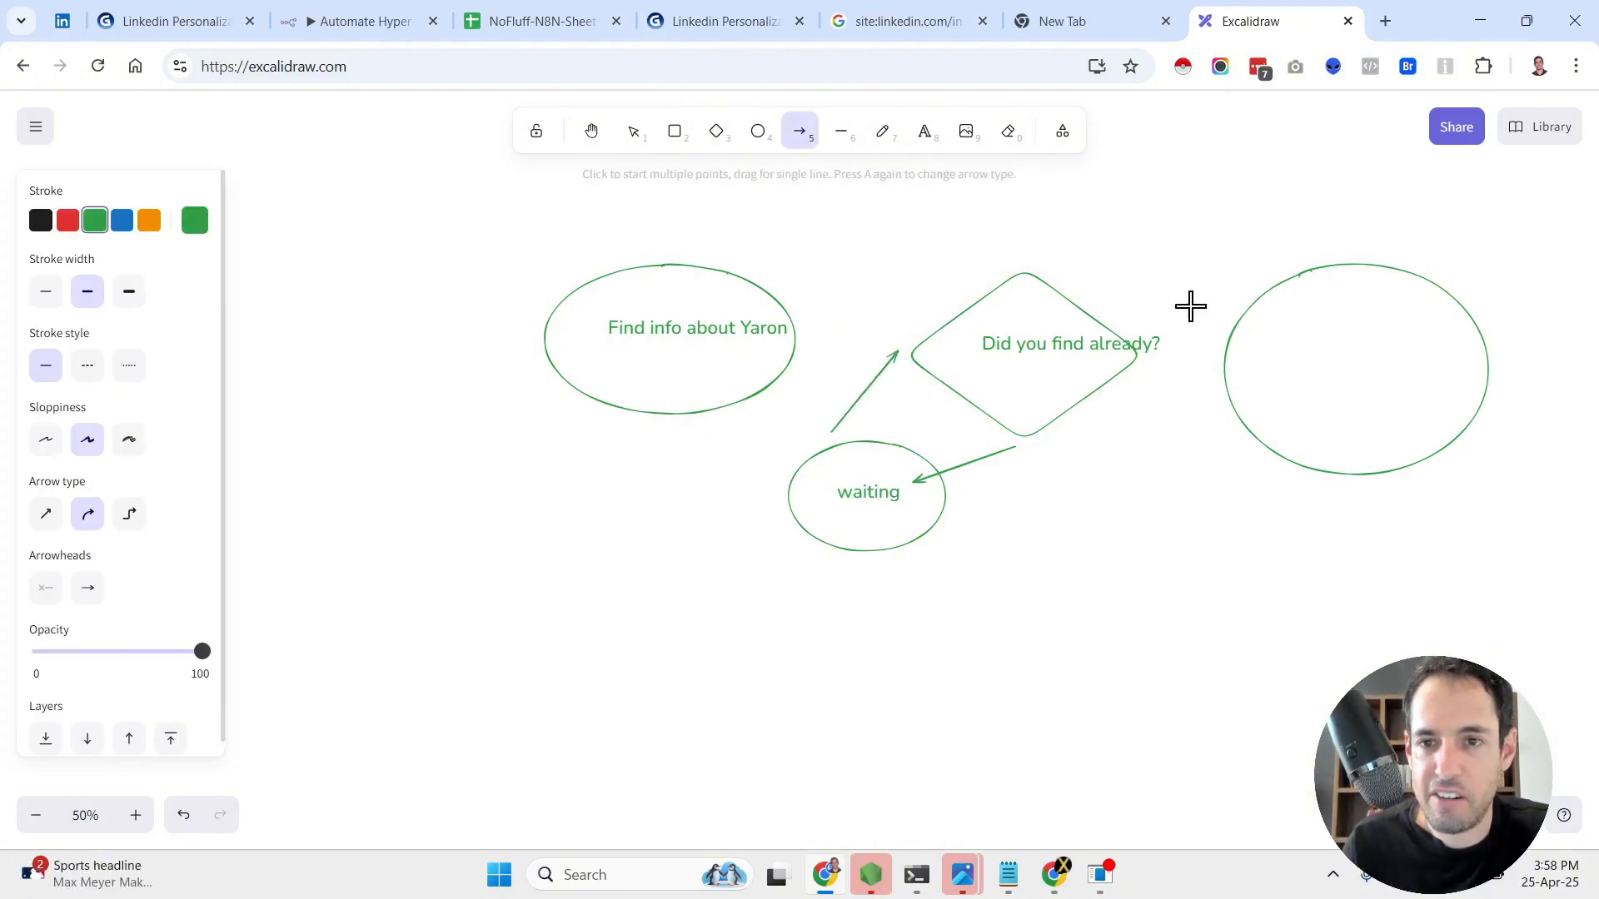
pyautogui.moveTo(1137, 360); pyautogui.dragTo(1217, 360)
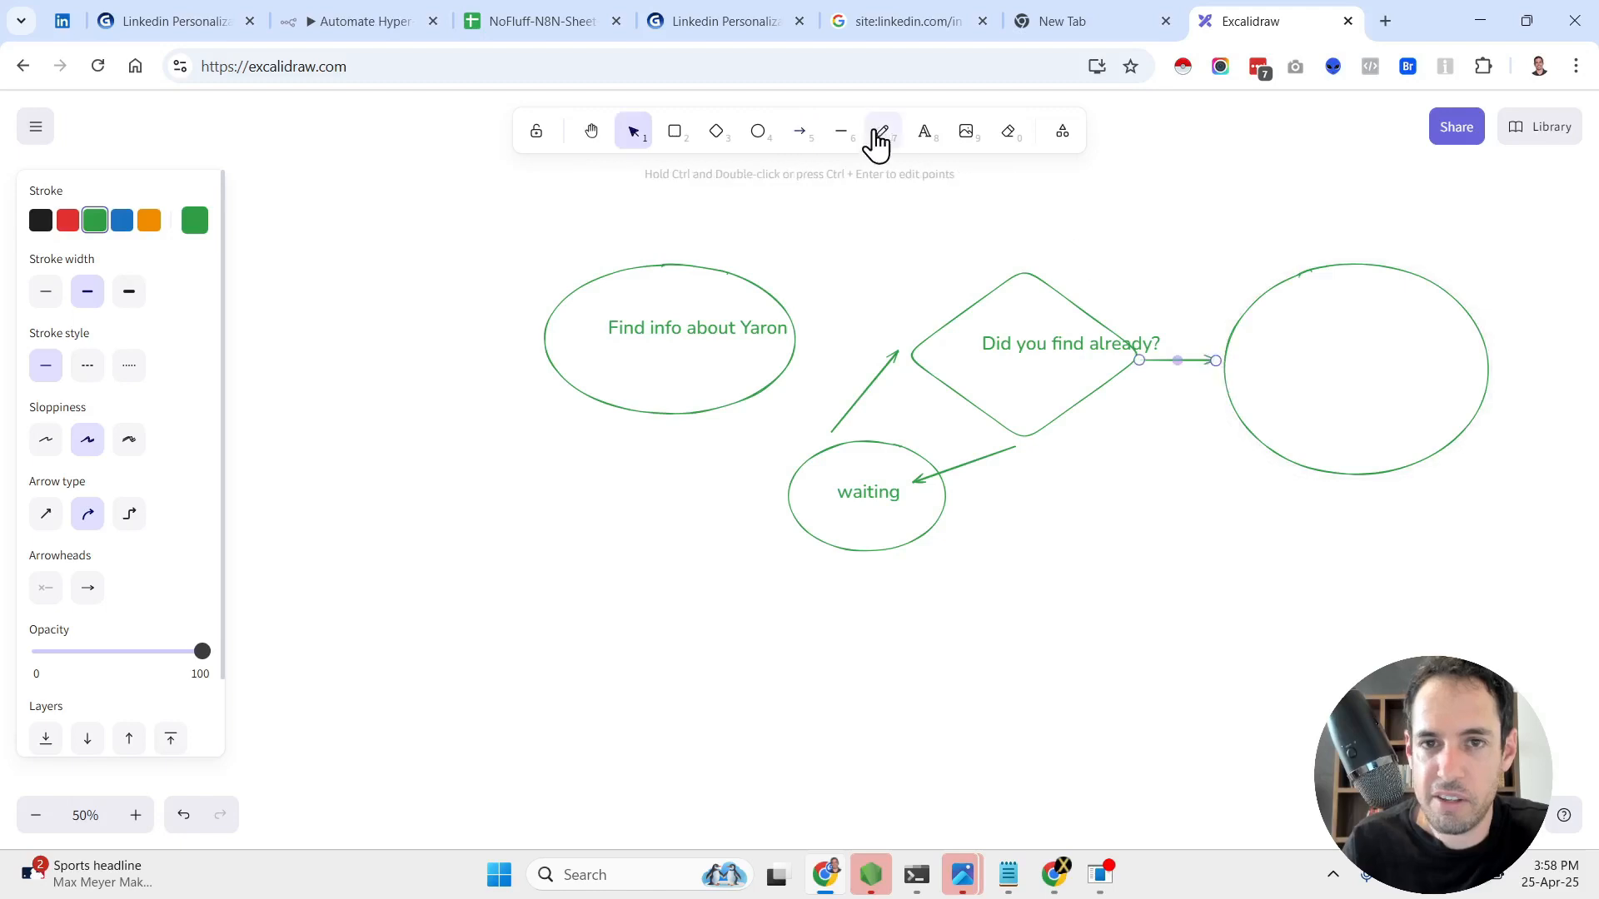
# - Label the large ellipse "ok send me the info." and reposition the diamond's and this ellipse's texts inside their shapes
pyautogui.click(924, 131)
pyautogui.click(1303, 333)
pyautogui.write('ok send me the info.')
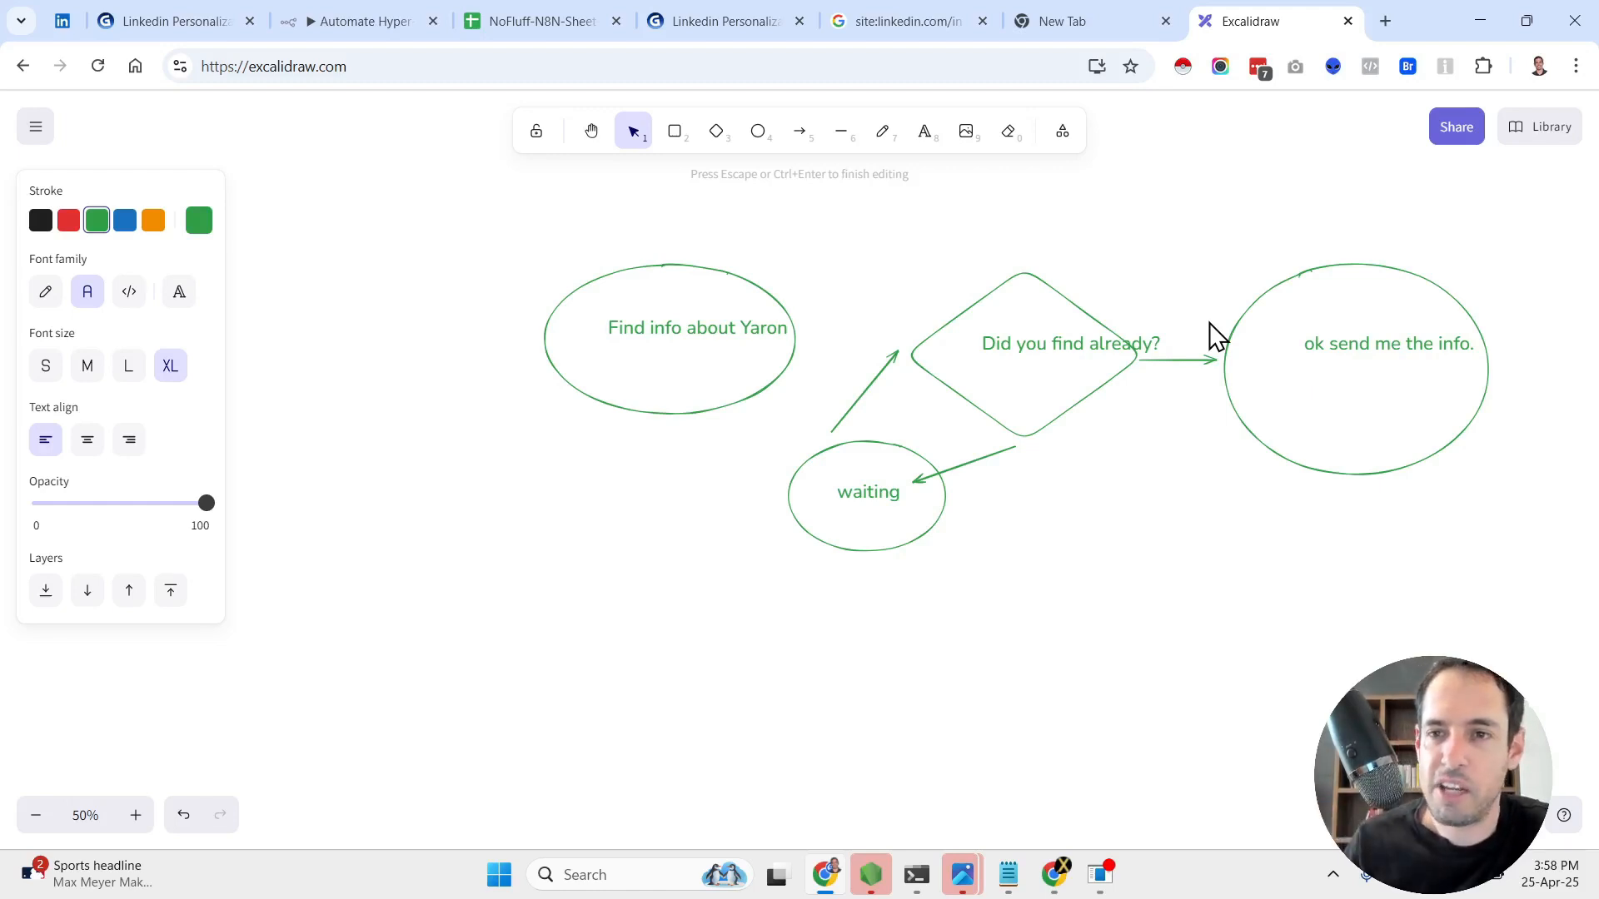
pyautogui.moveTo(1060, 342); pyautogui.dragTo(1010, 356)
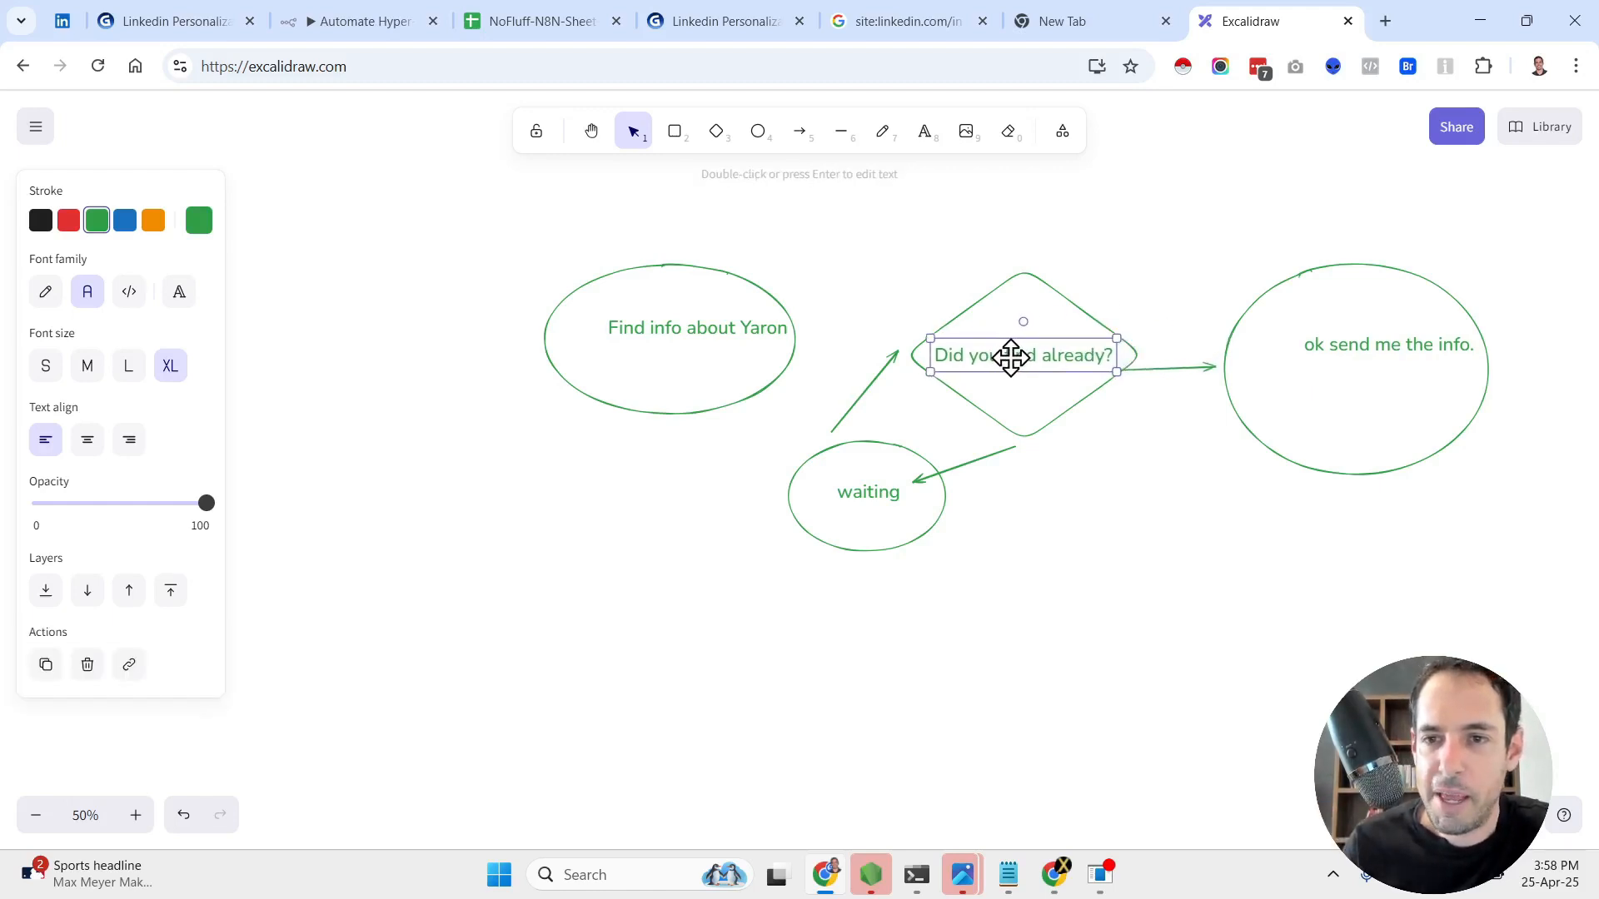
pyautogui.moveTo(1389, 356); pyautogui.dragTo(1351, 363)
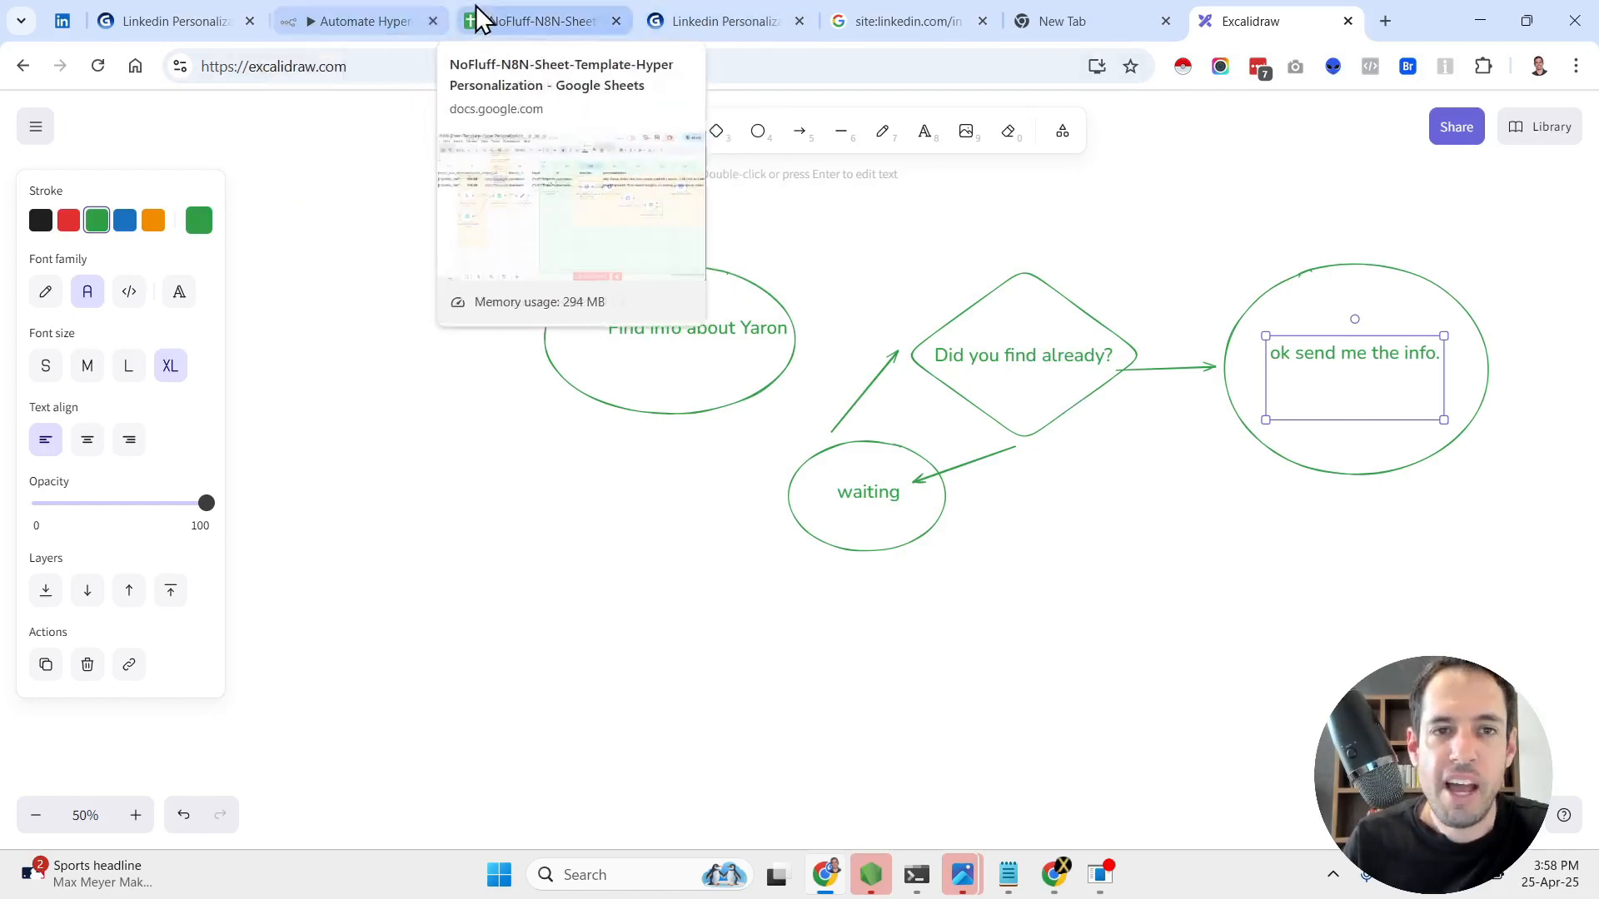
# - Switch to the Gamma presentation and review the listed requirements for running the N8N workflow
pyautogui.click(205, 12)
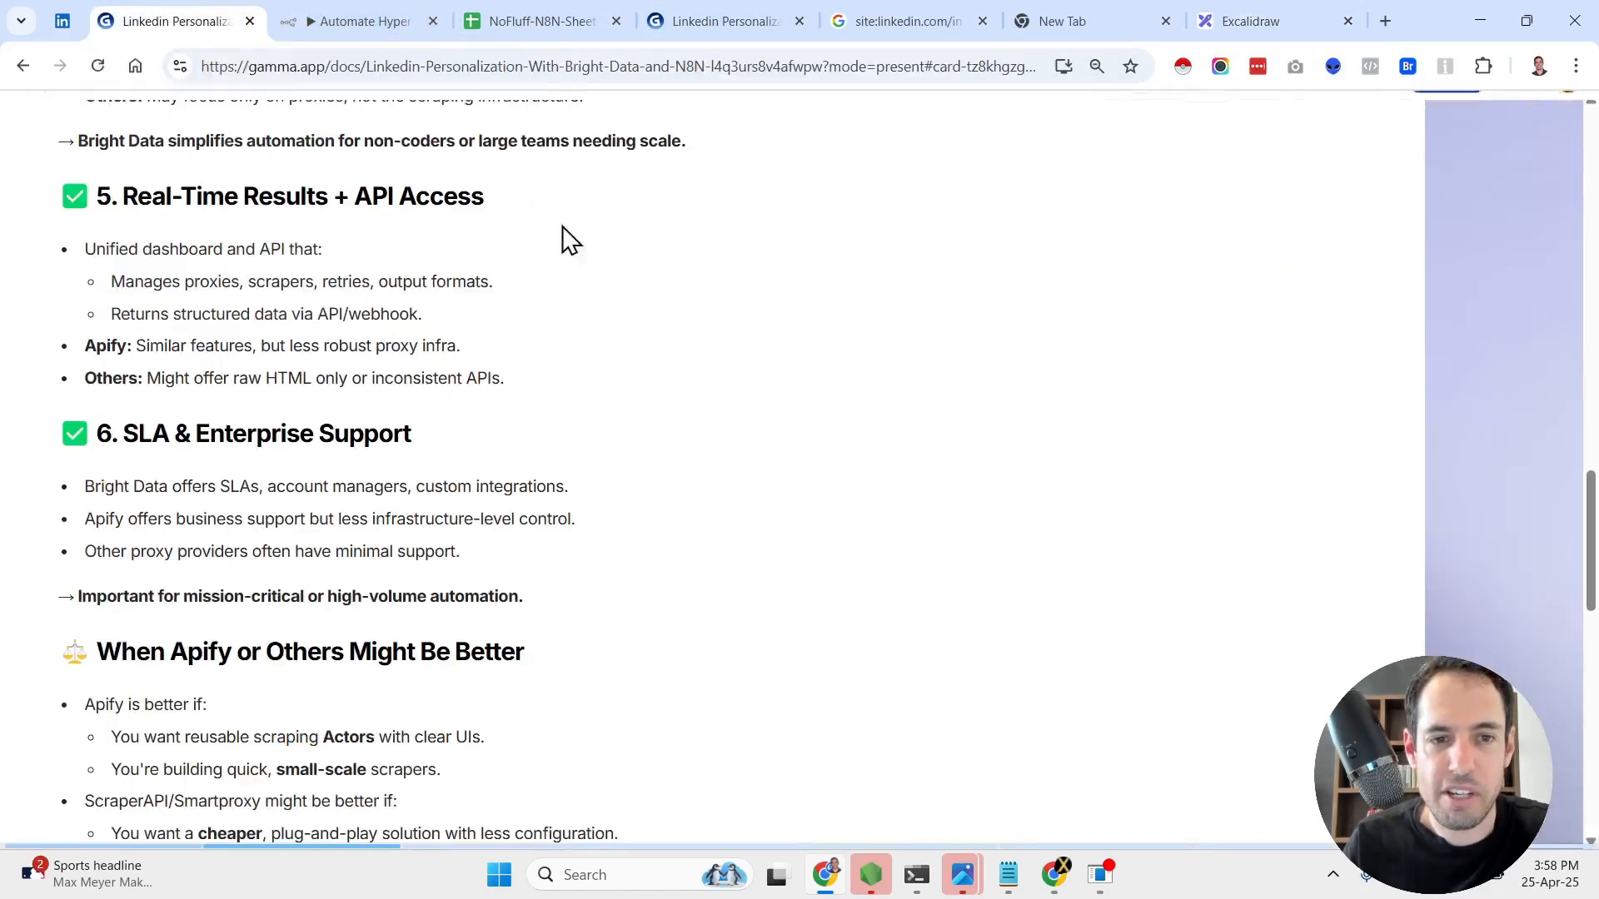
pyautogui.scroll(-8, 700, 421)
pyautogui.scroll(-6, 700, 407)
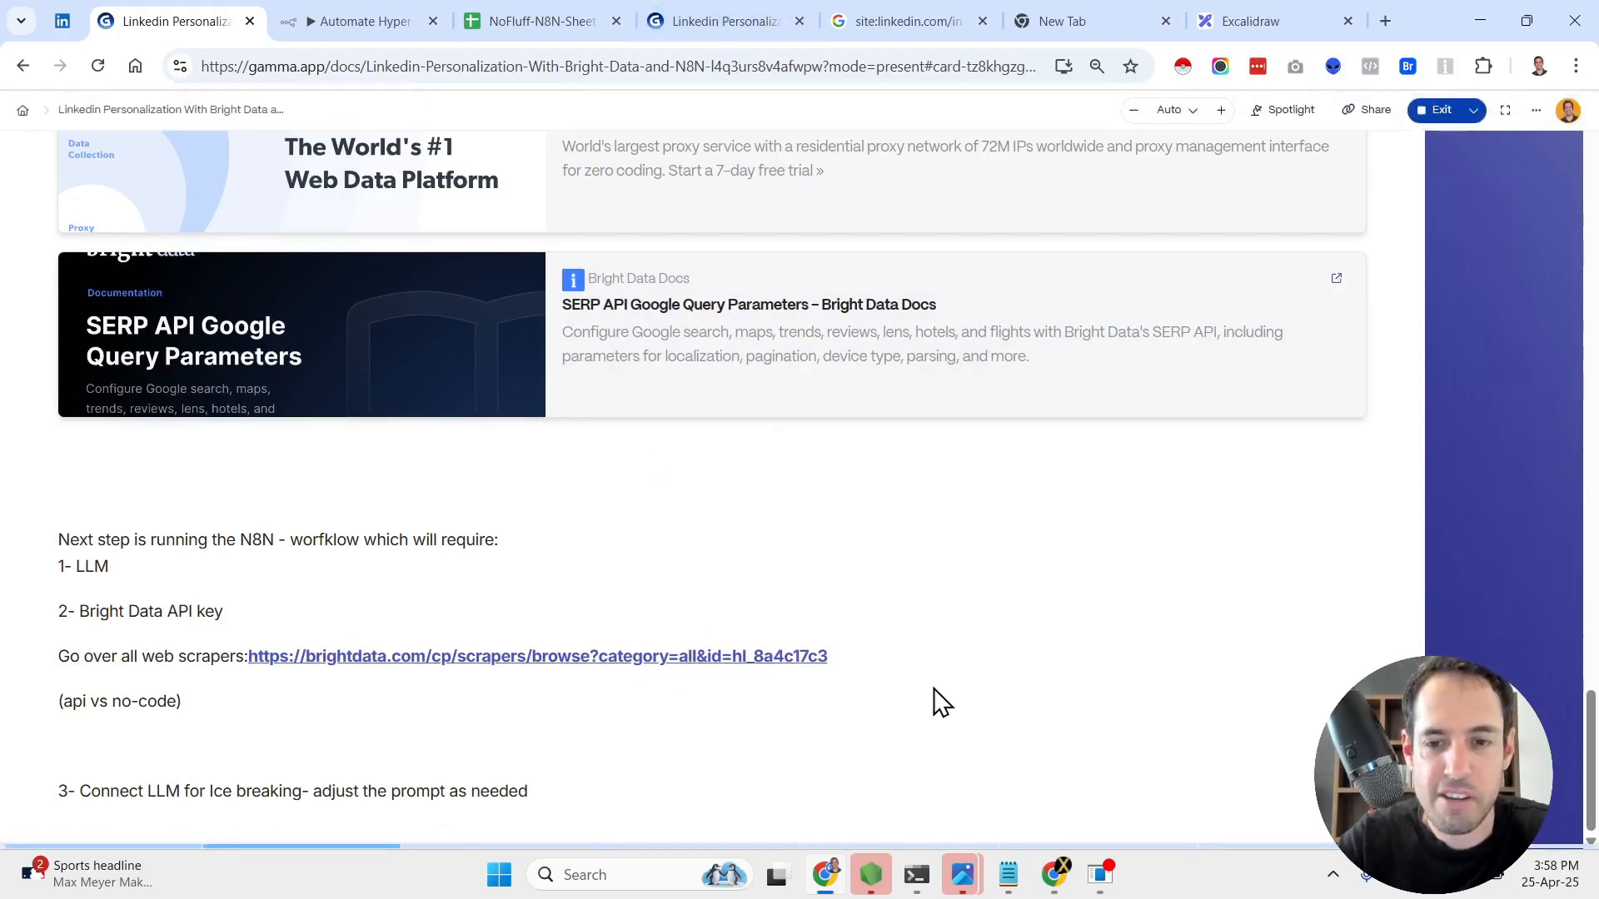
# - Switch to the Bright Data dashboard, open the Web Scrapers Library and show the Most popular category
pyautogui.click(1061, 881)
pyautogui.click(100, 236)
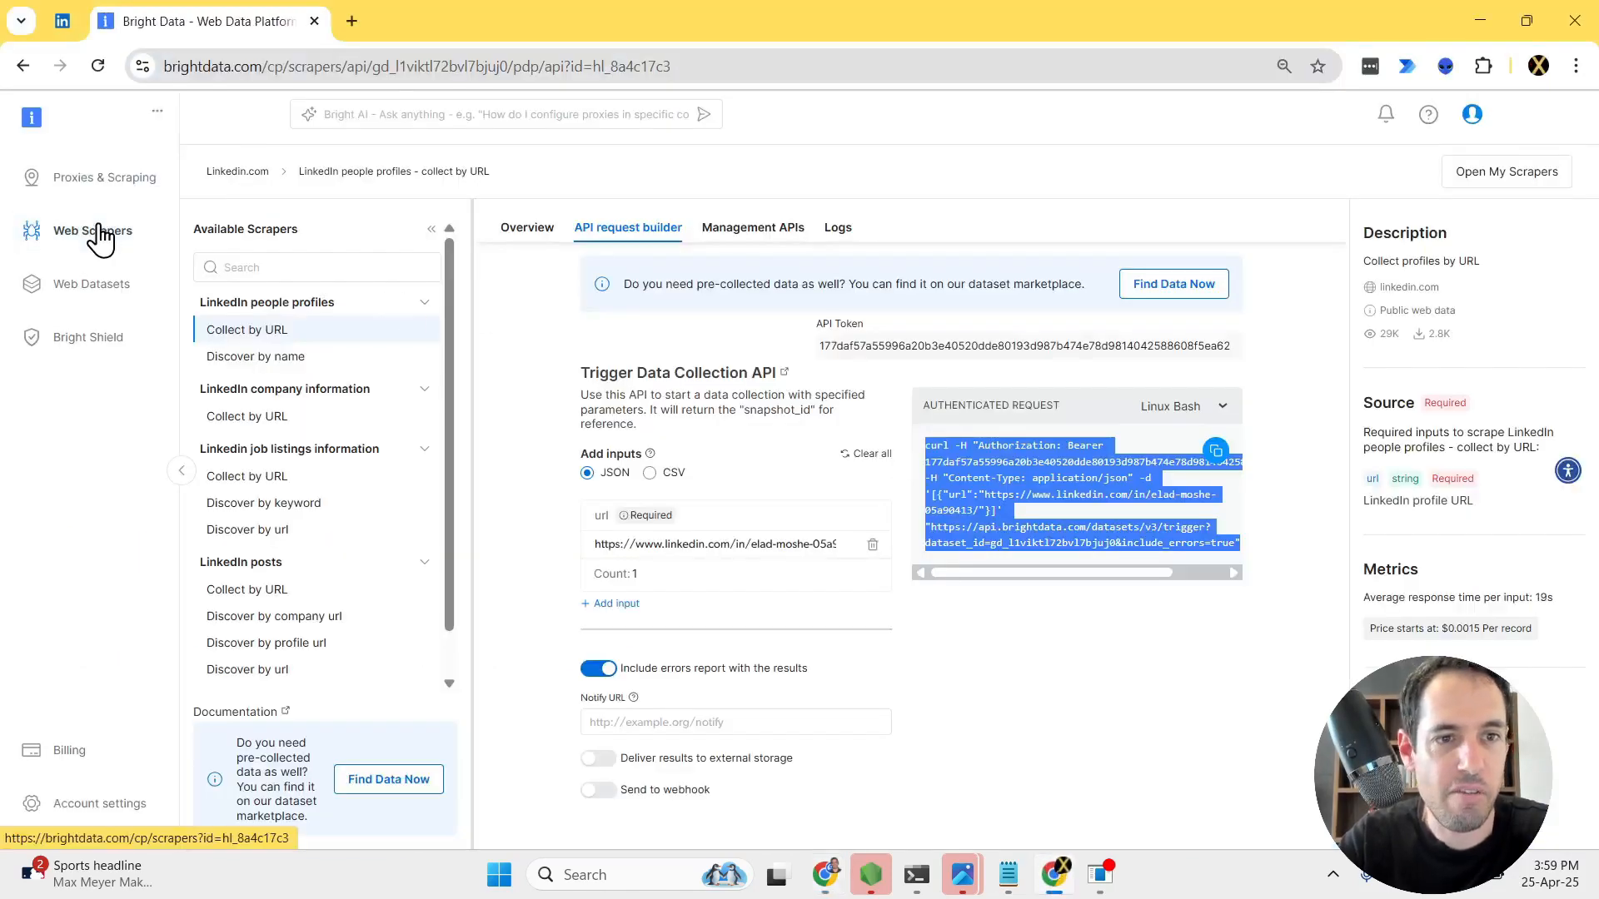
pyautogui.click(471, 263)
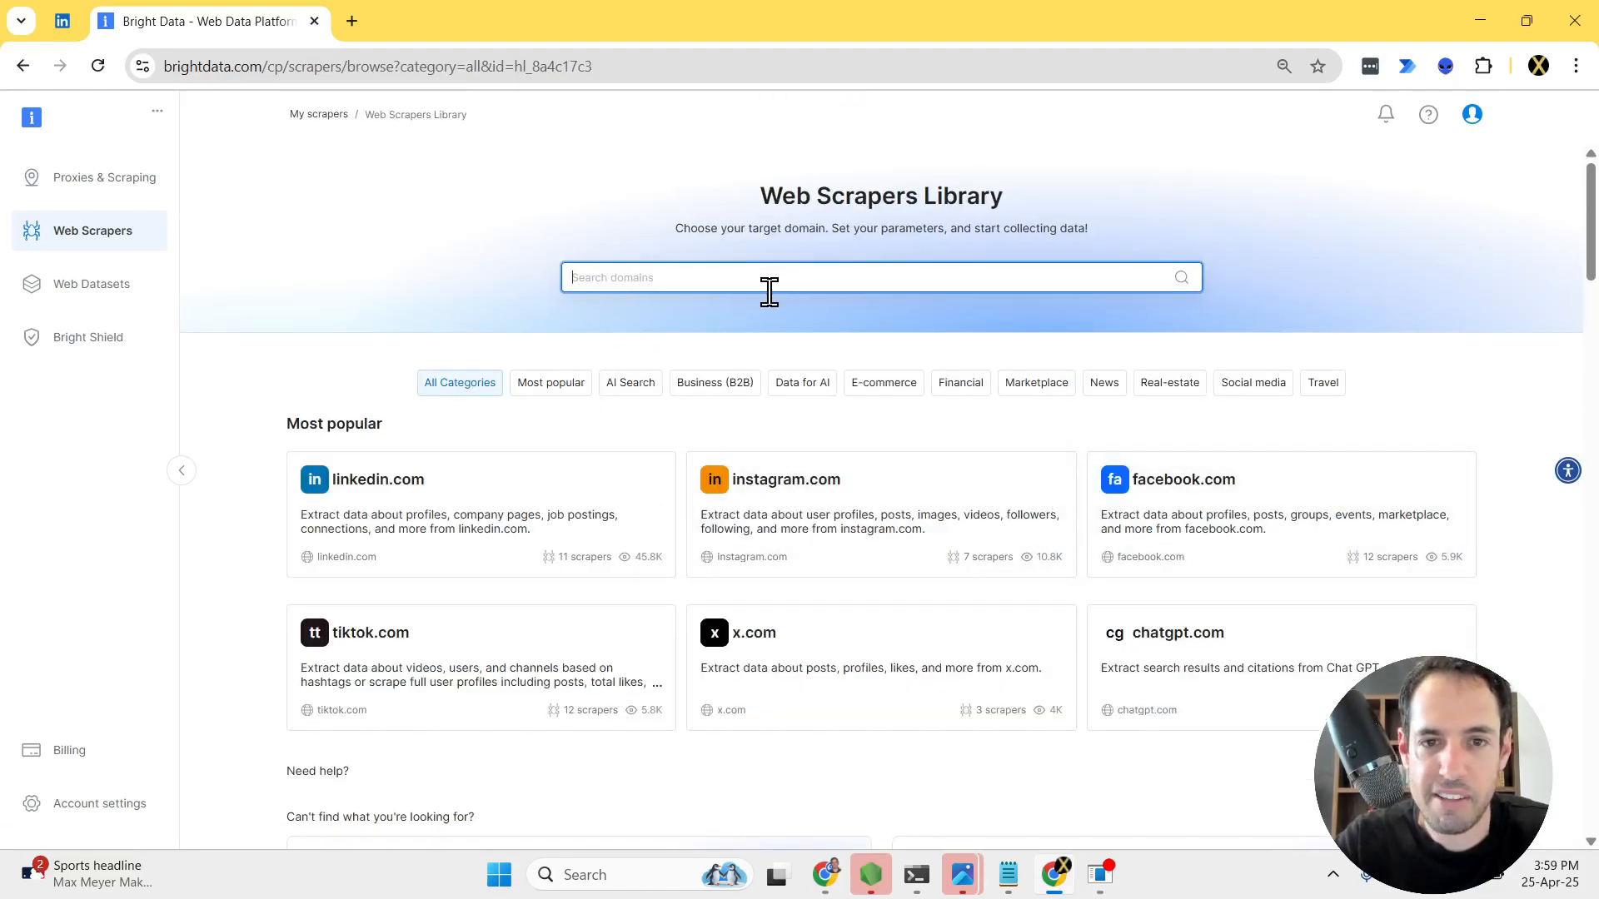
pyautogui.click(565, 385)
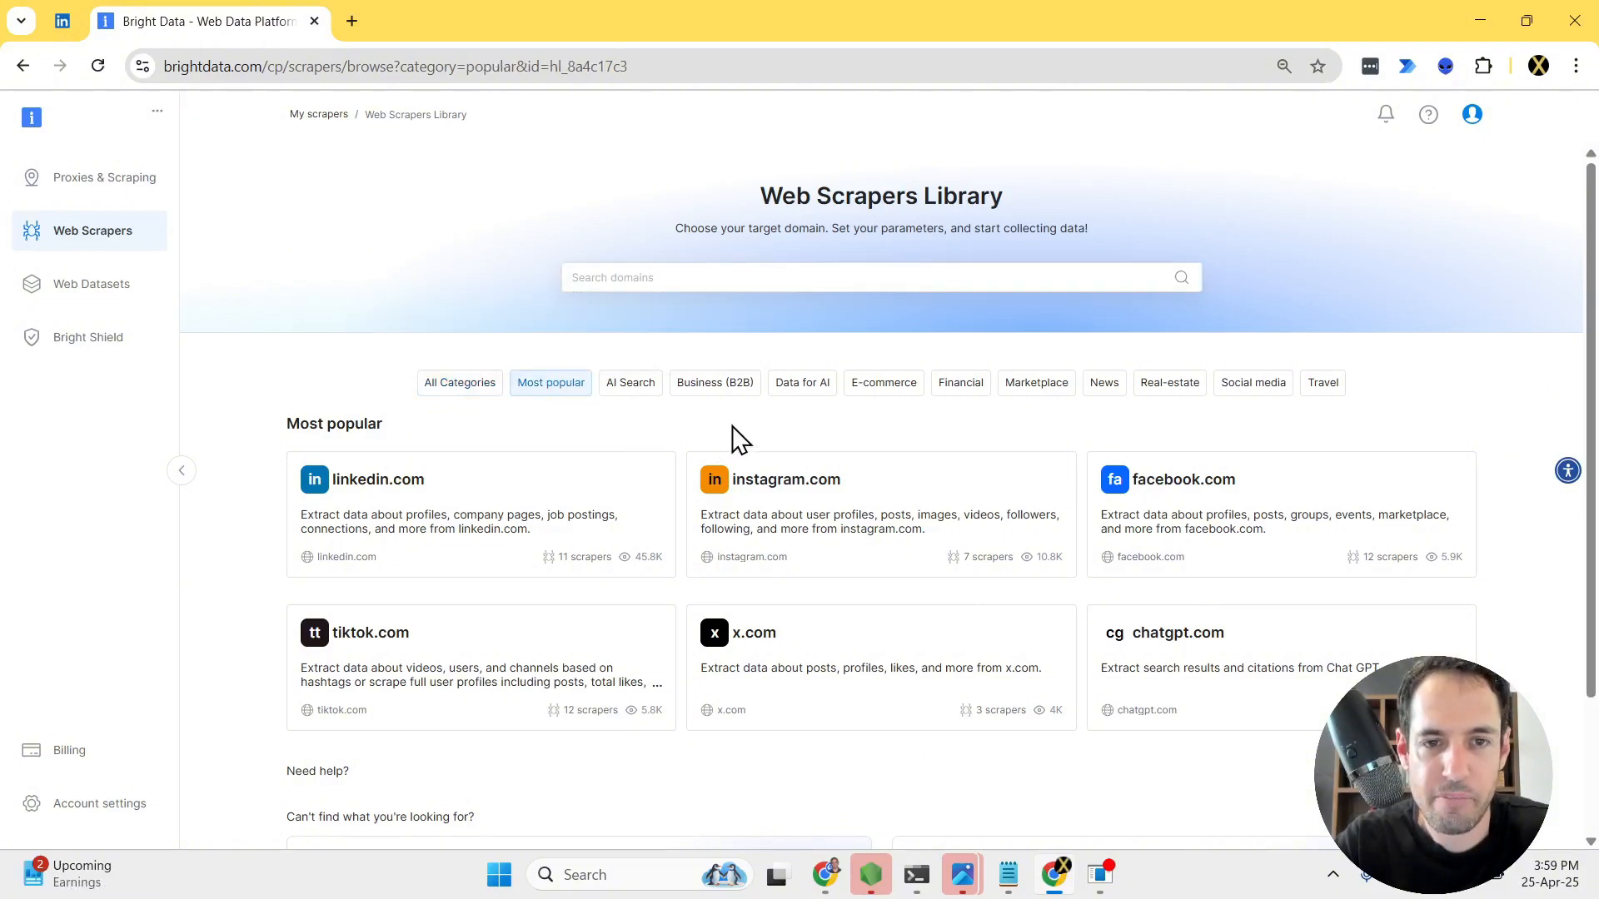
# - Review the scrapers in the Business (B2B), Data for AI, E-commerce, Financial and Marketplace categories one after another
pyautogui.click(693, 384)
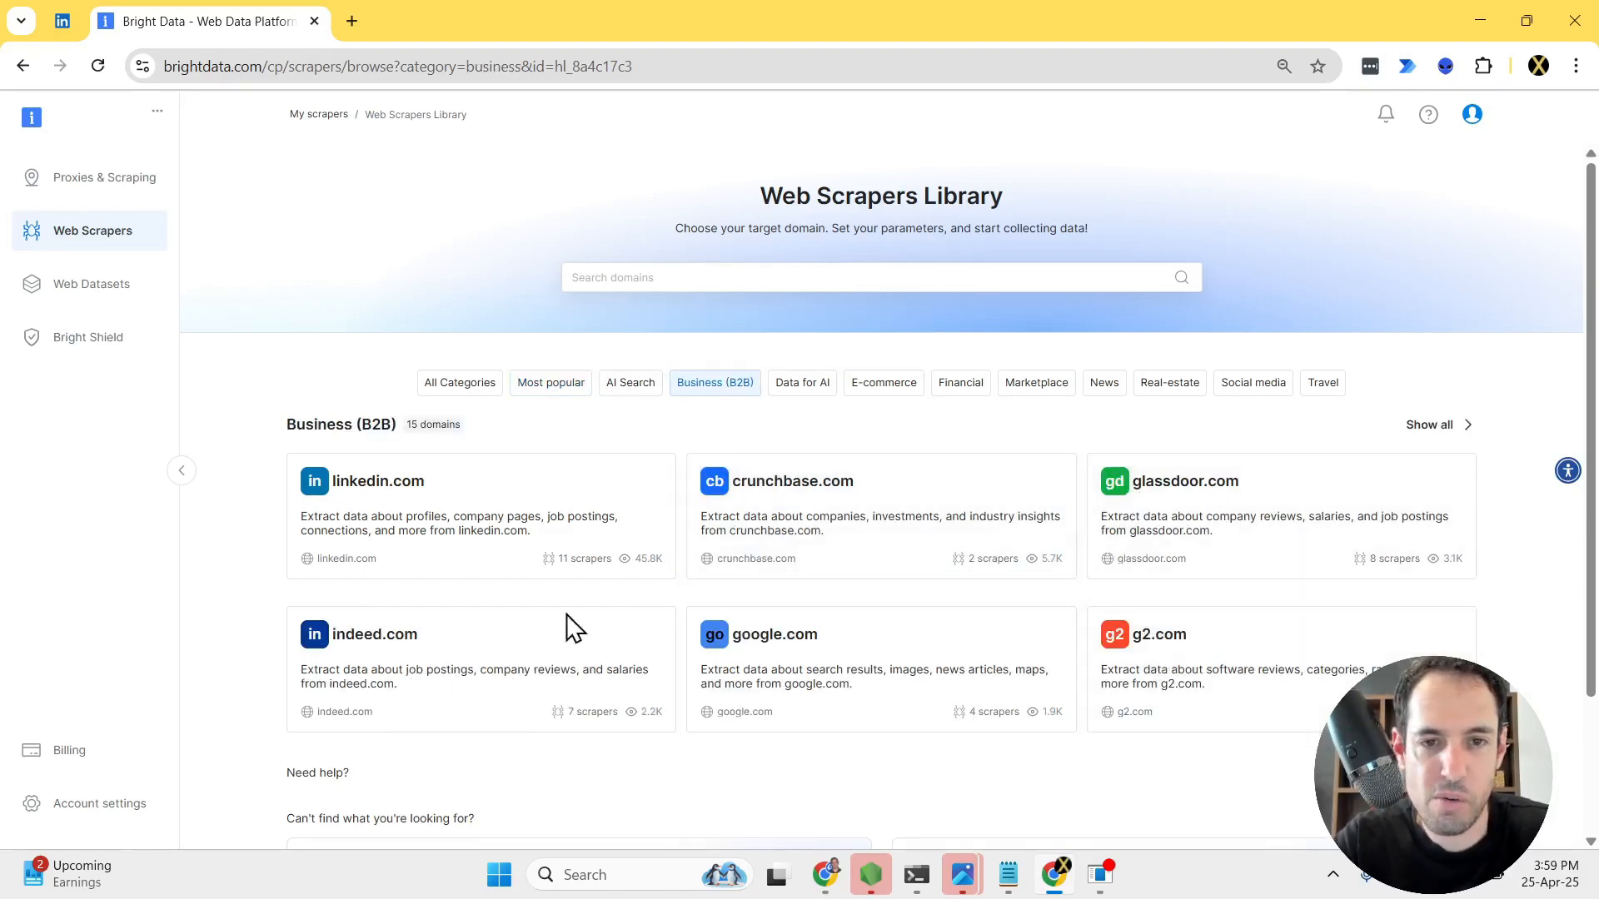
pyautogui.click(806, 399)
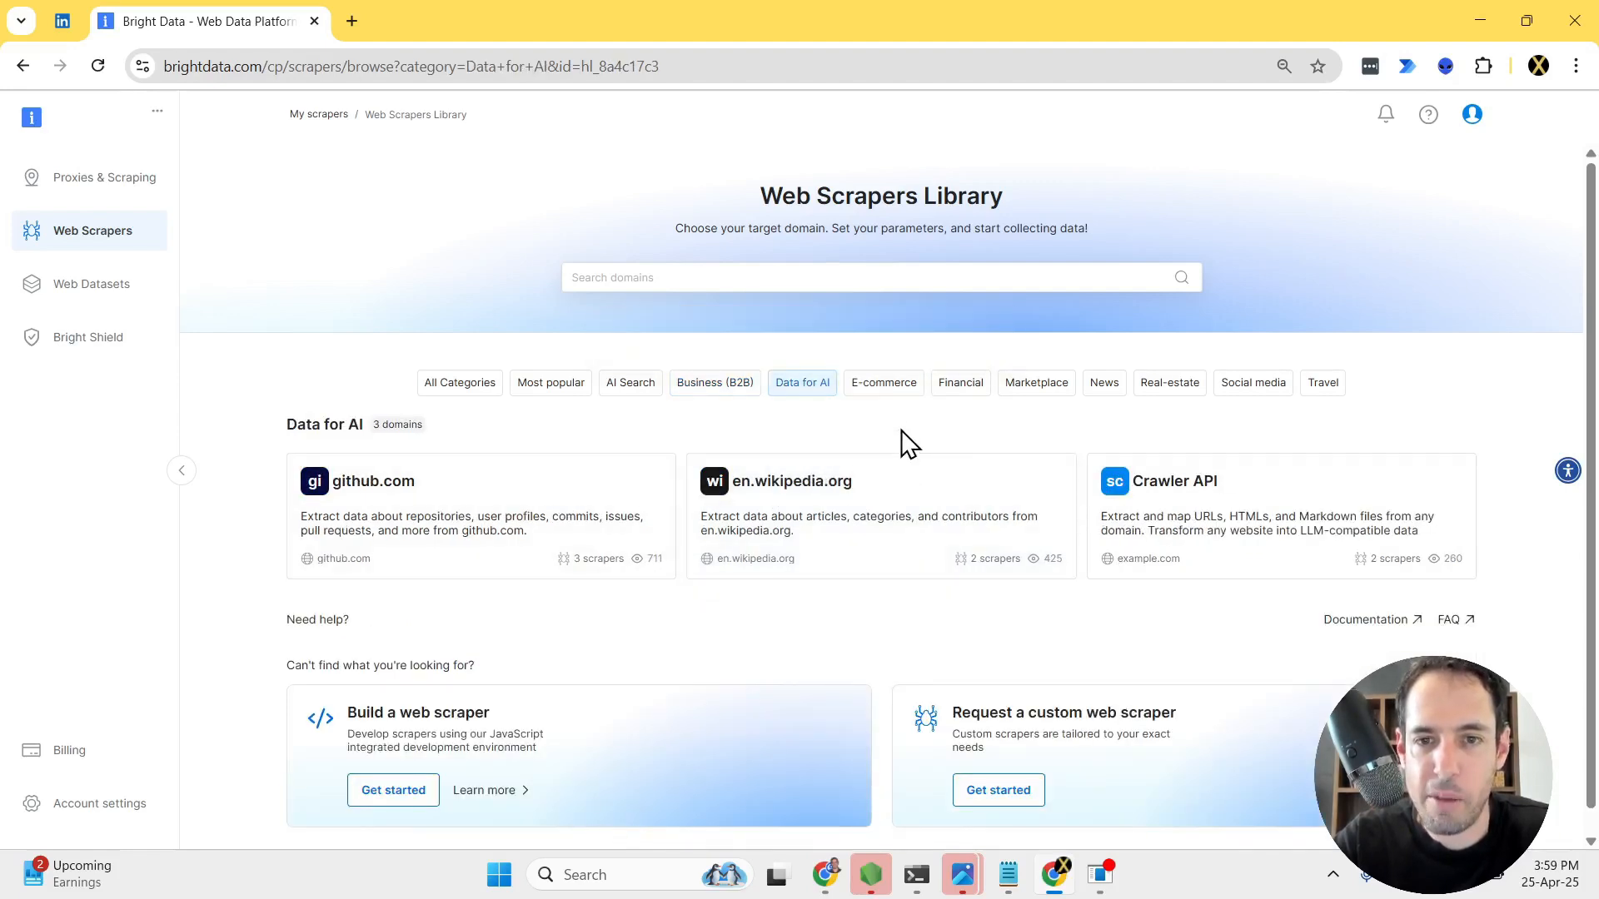
pyautogui.click(893, 390)
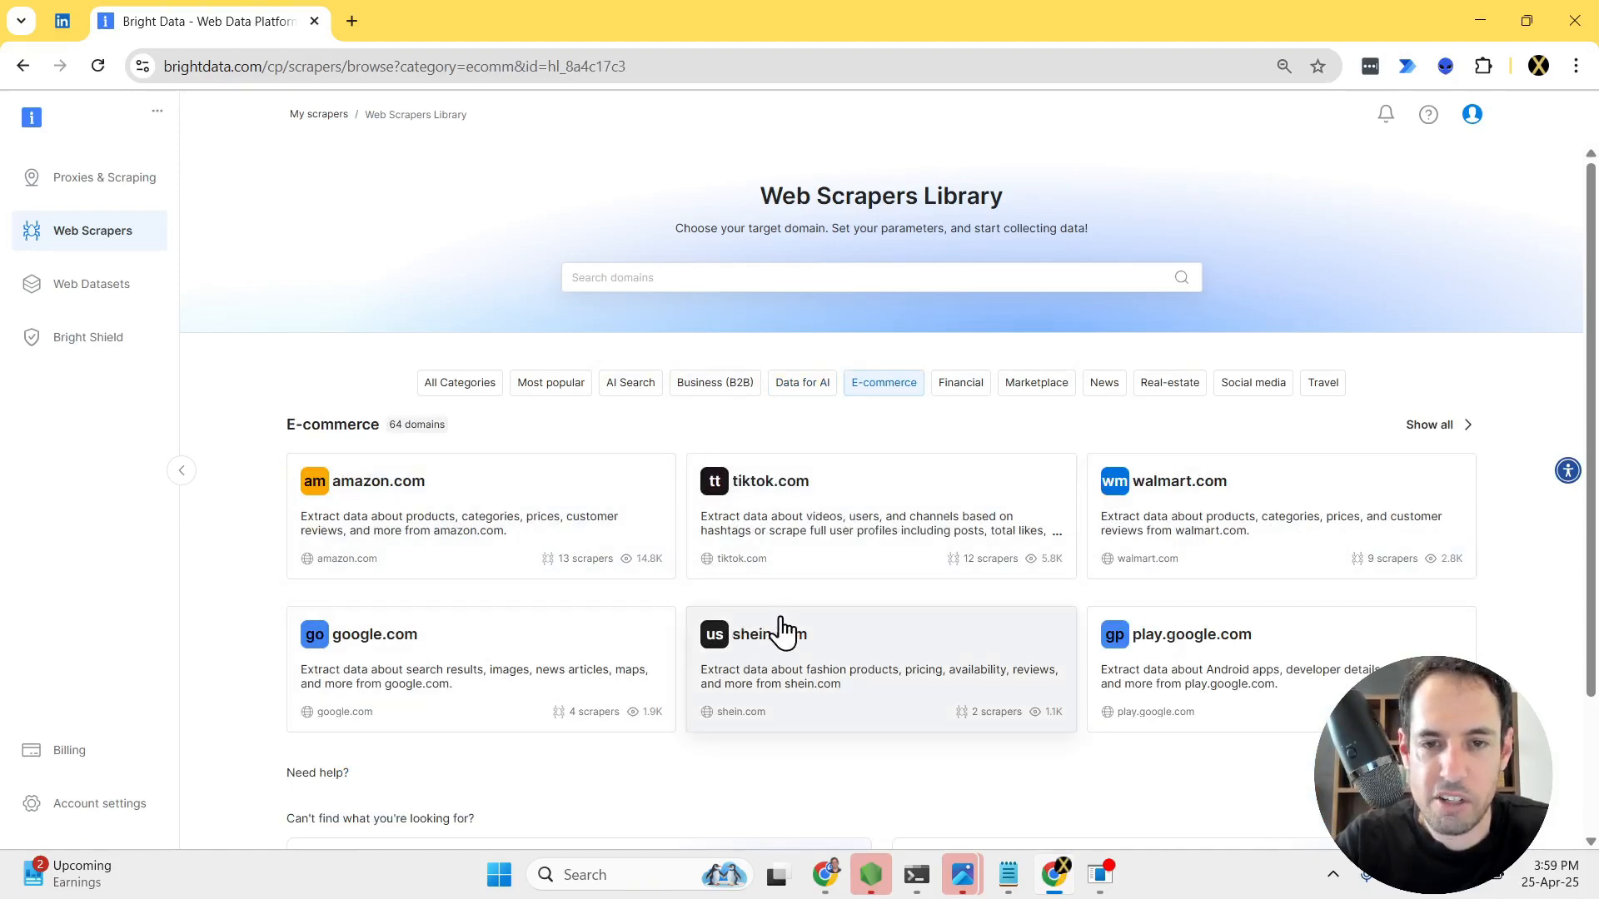
pyautogui.click(962, 385)
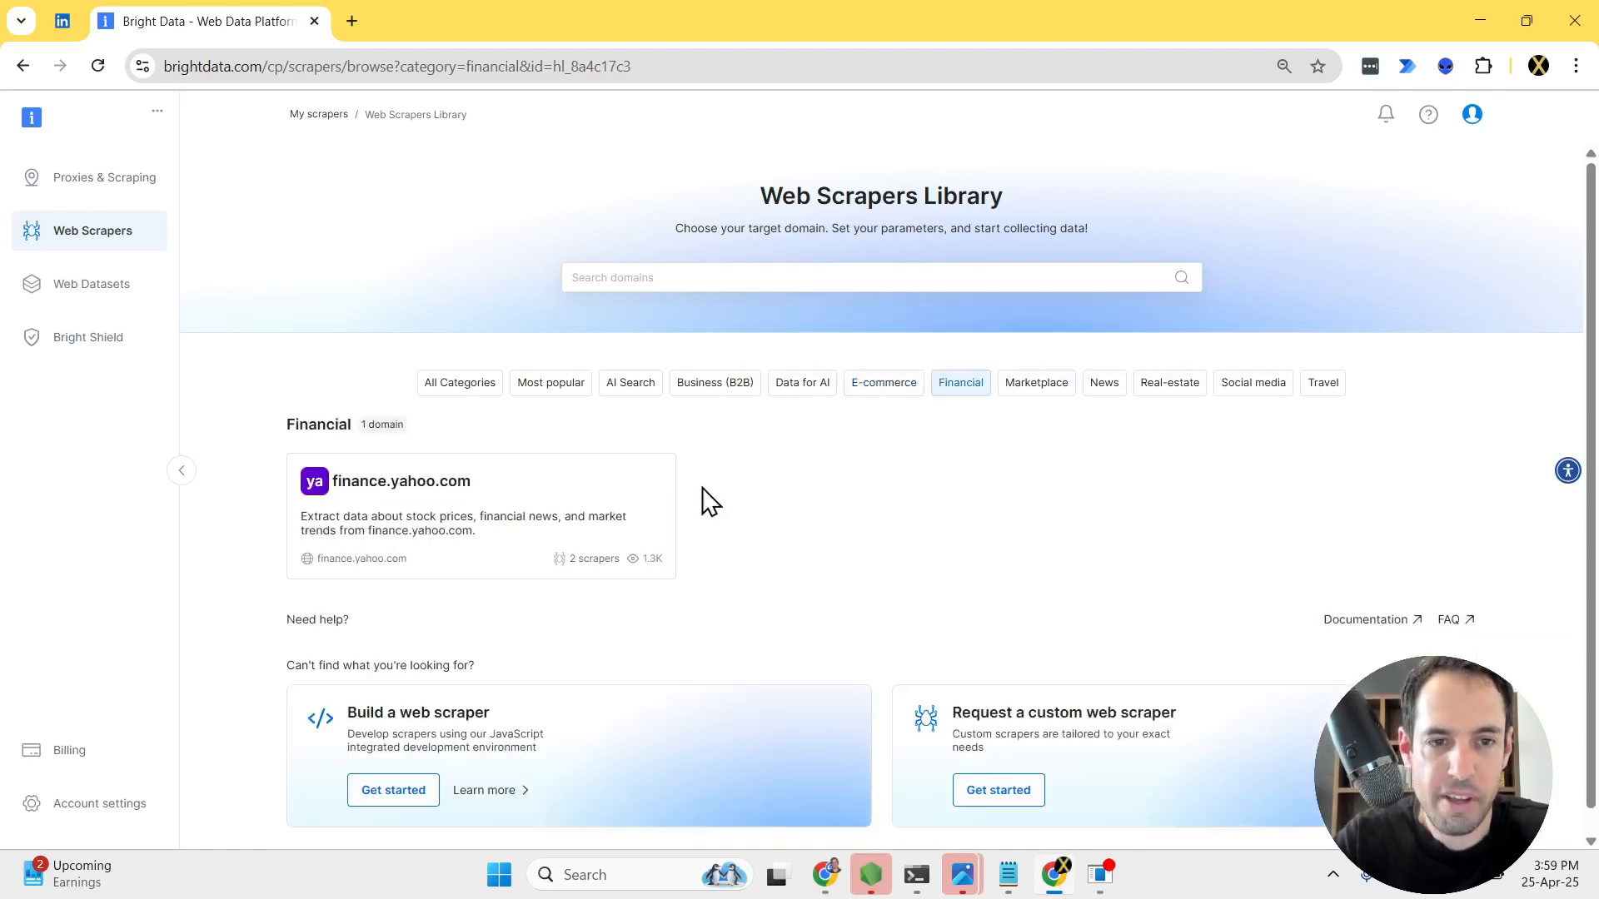
pyautogui.click(1033, 393)
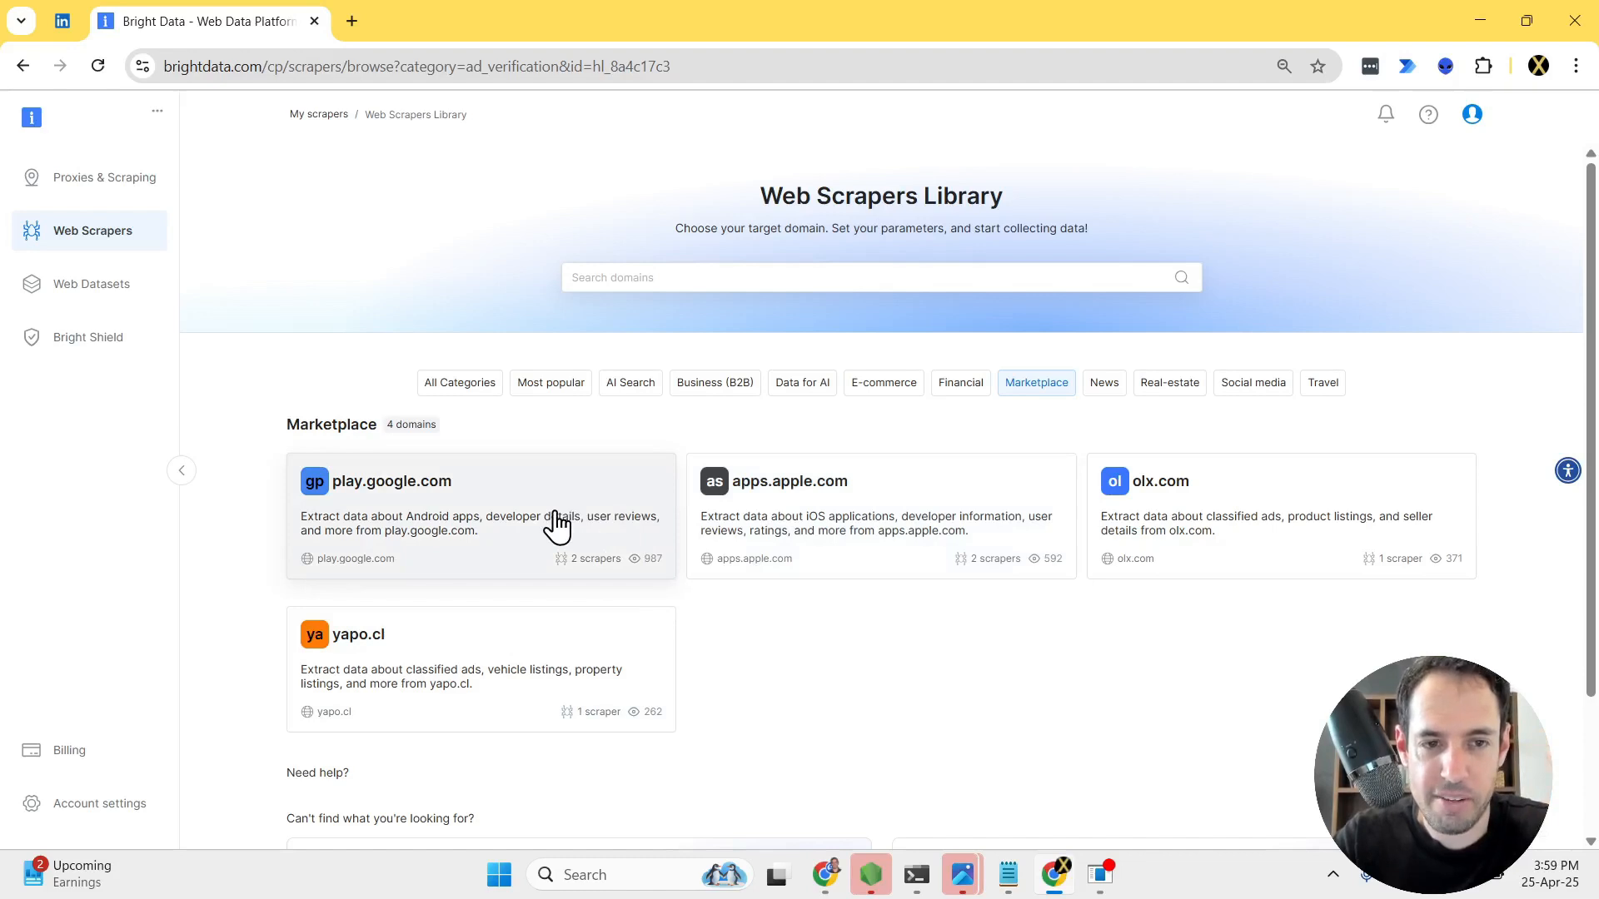
# - Review the News, Real-estate, Social media and Travel scraper categories and return to All Categories
pyautogui.click(1099, 392)
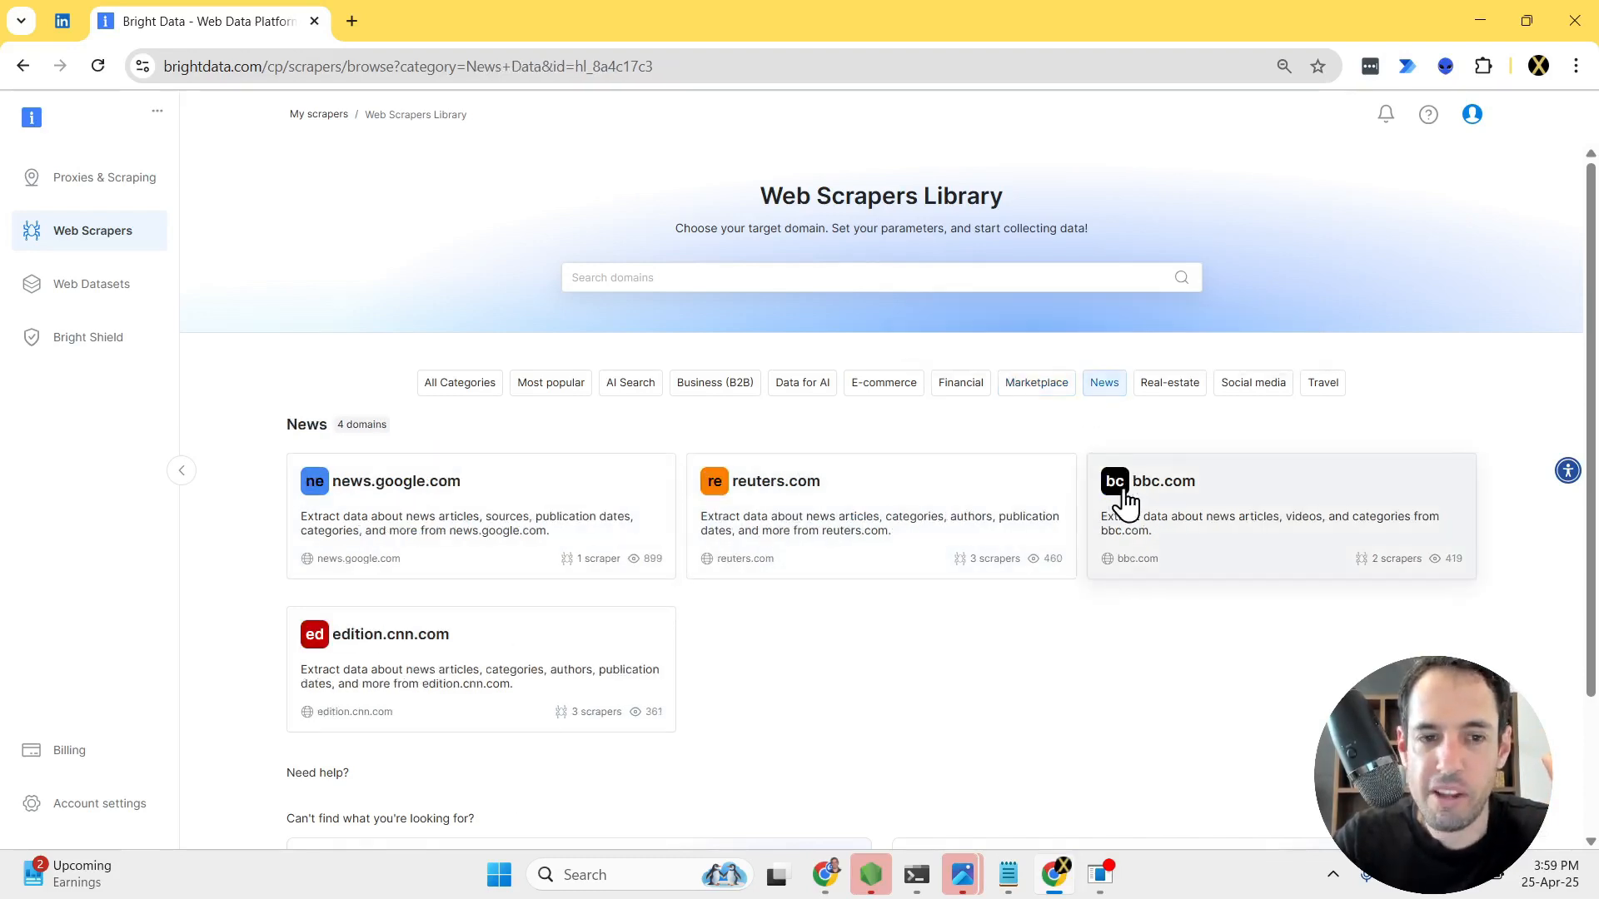
pyautogui.click(1170, 386)
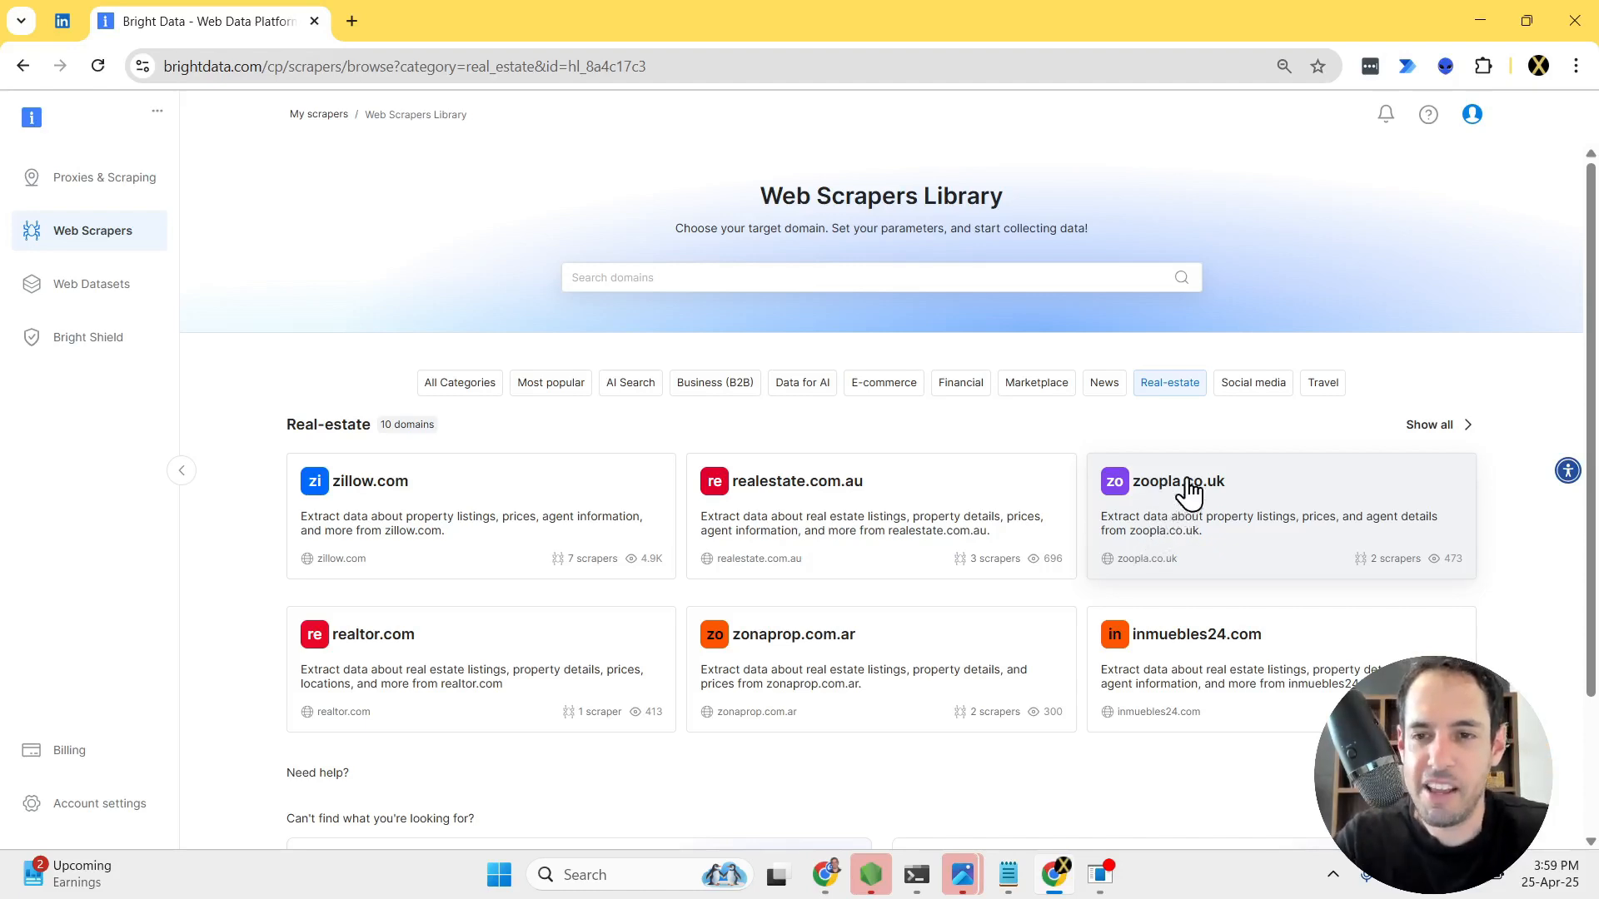
pyautogui.click(1257, 385)
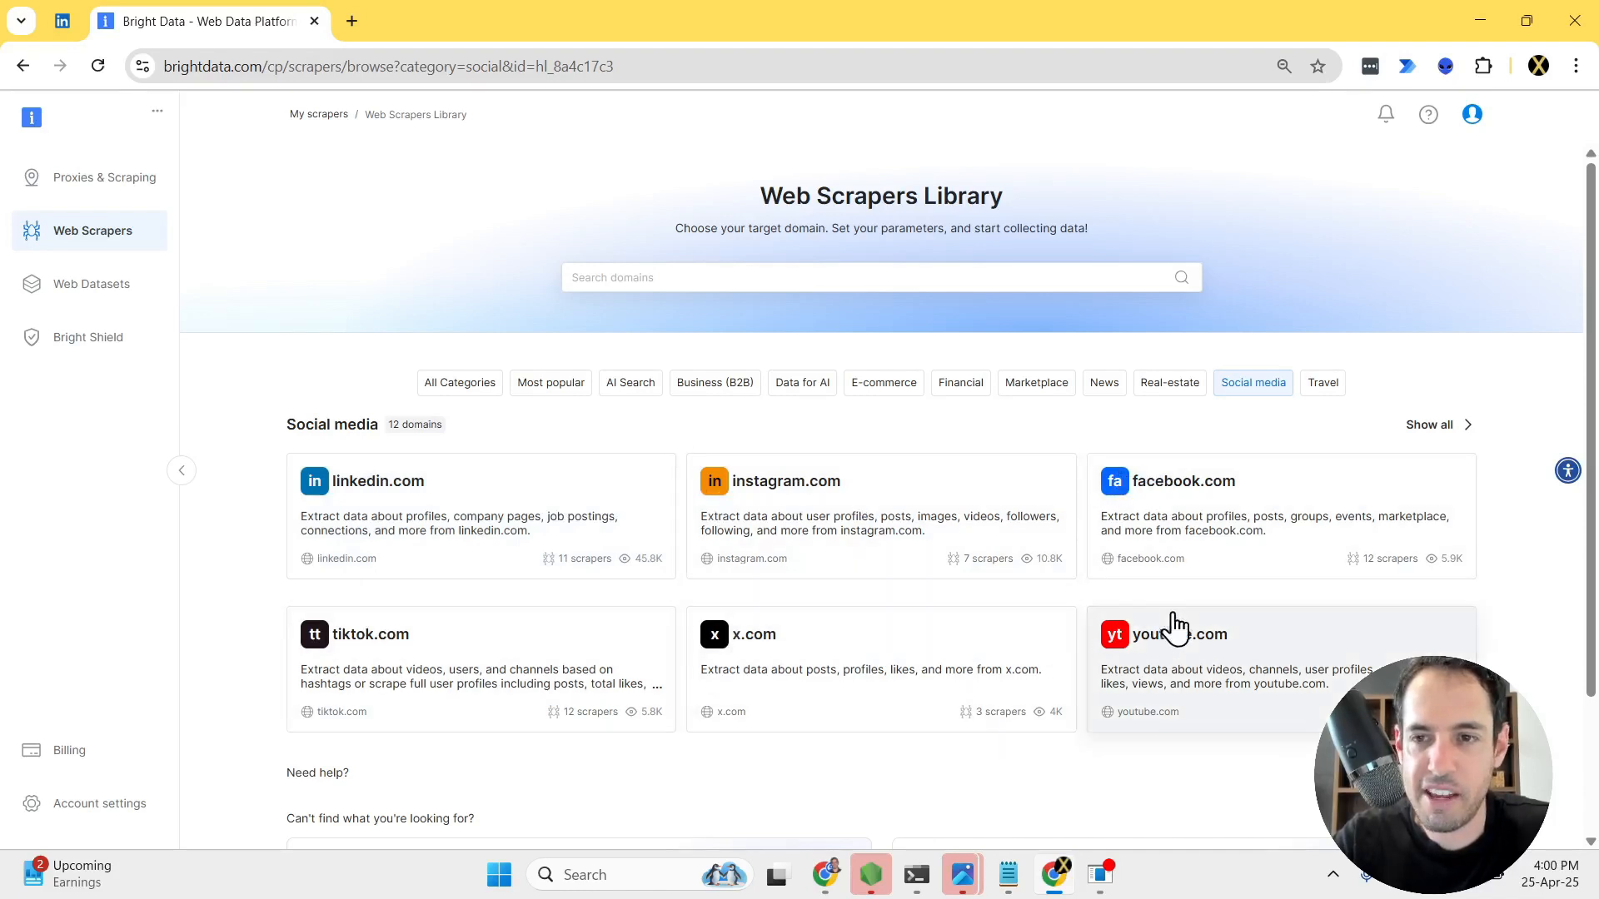
pyautogui.click(1324, 384)
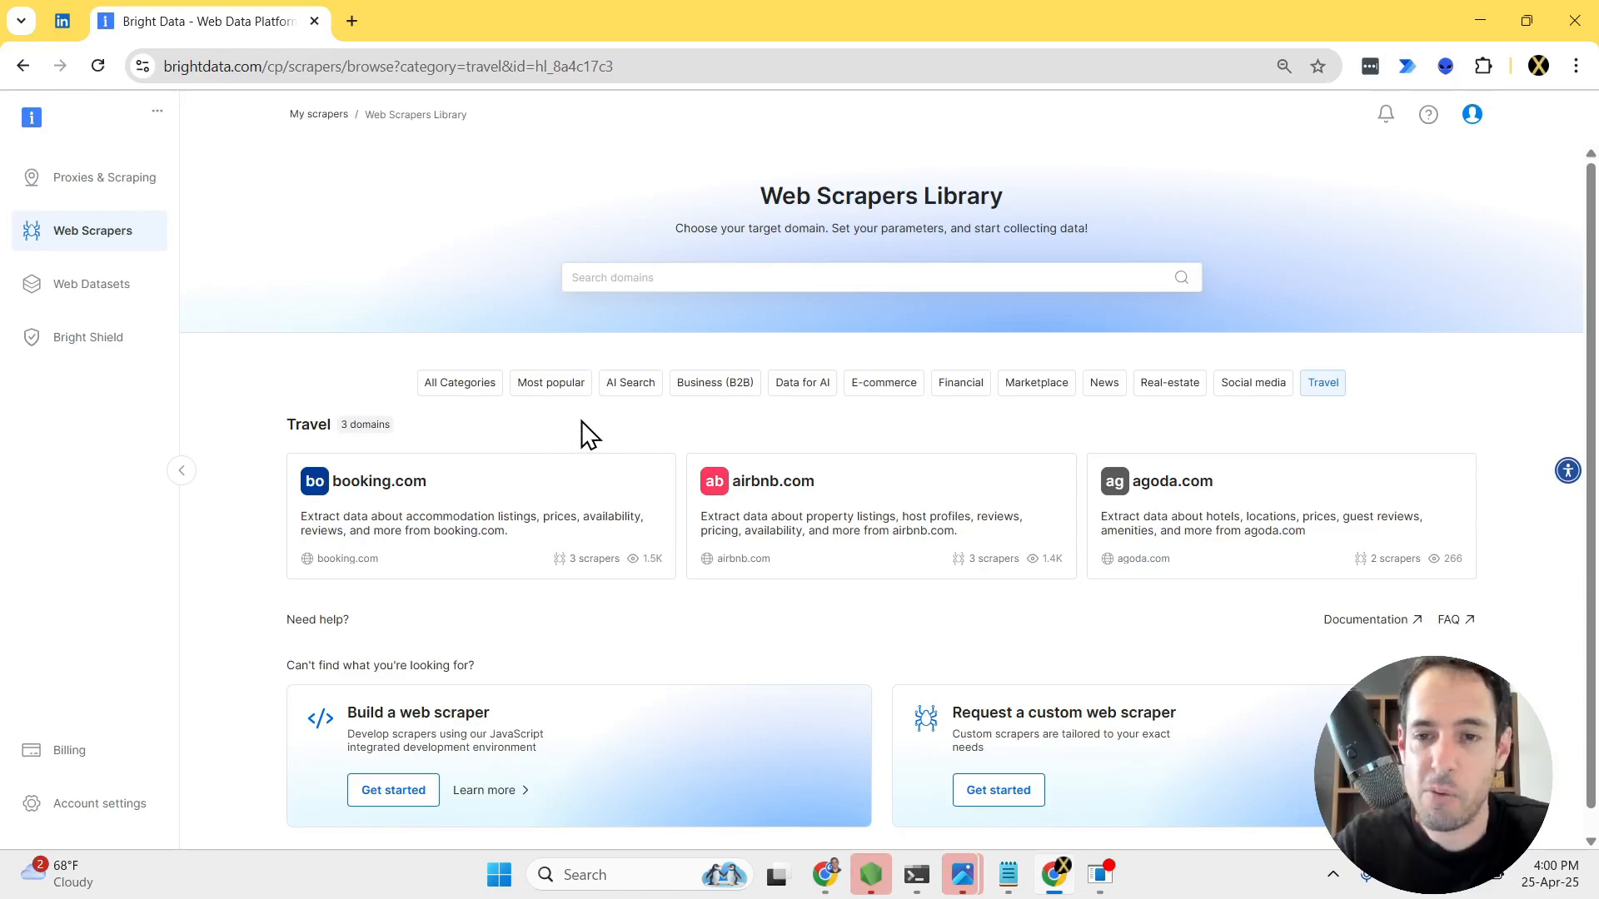
pyautogui.click(498, 385)
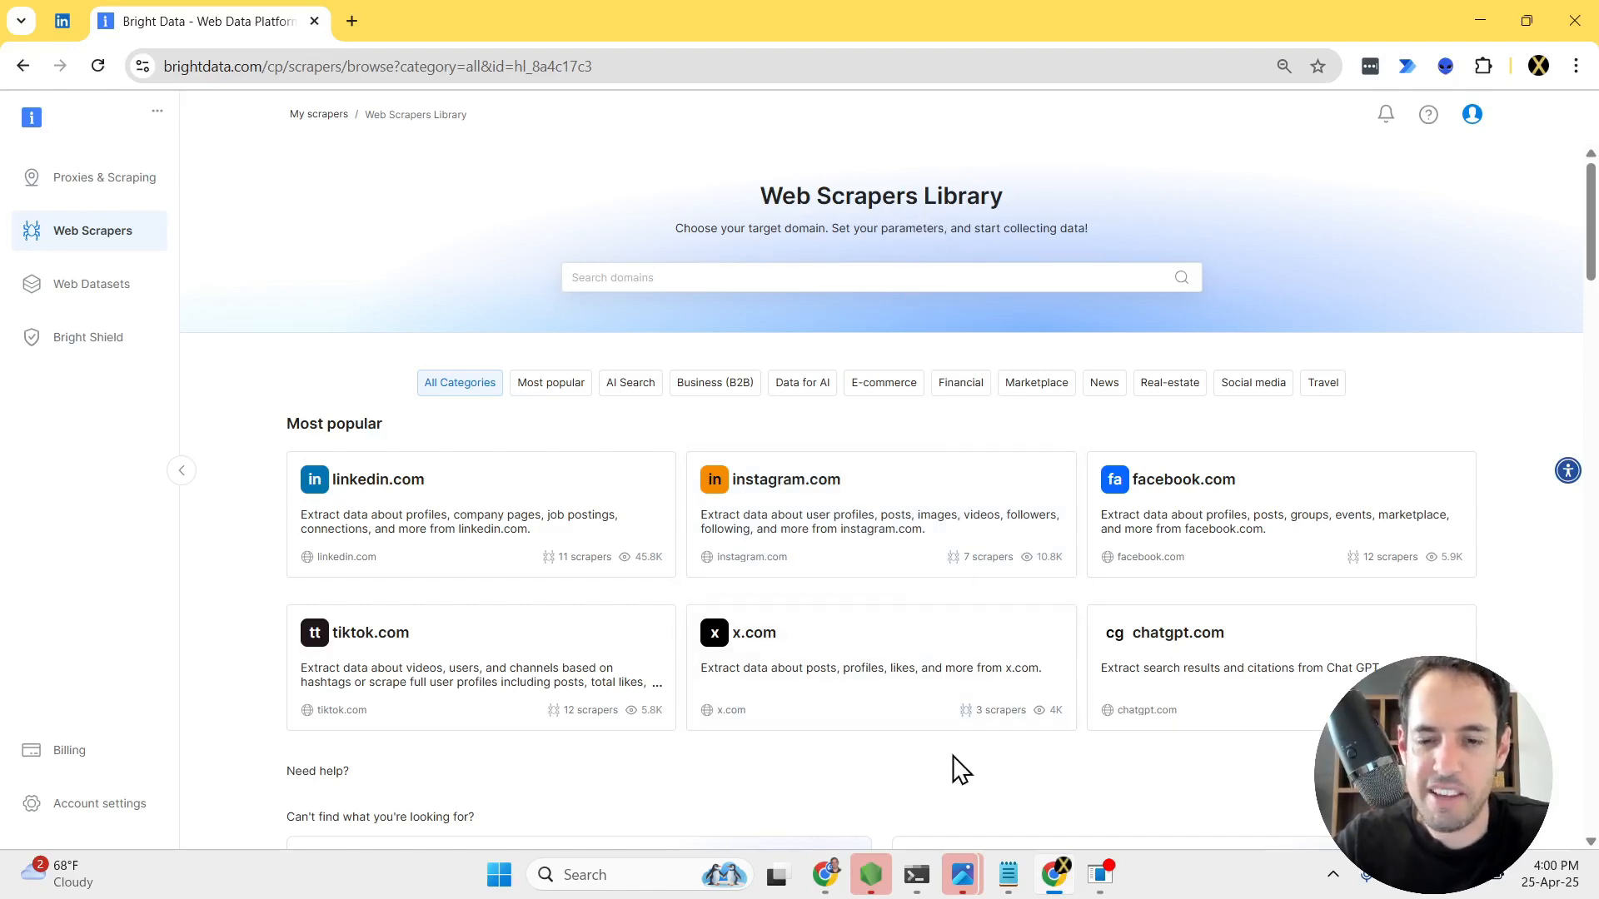
# - Switch back to the Gamma presentation, show the newsletter subscription card and end on the closing "Until Next Time" card
pyautogui.moveTo(824, 883)
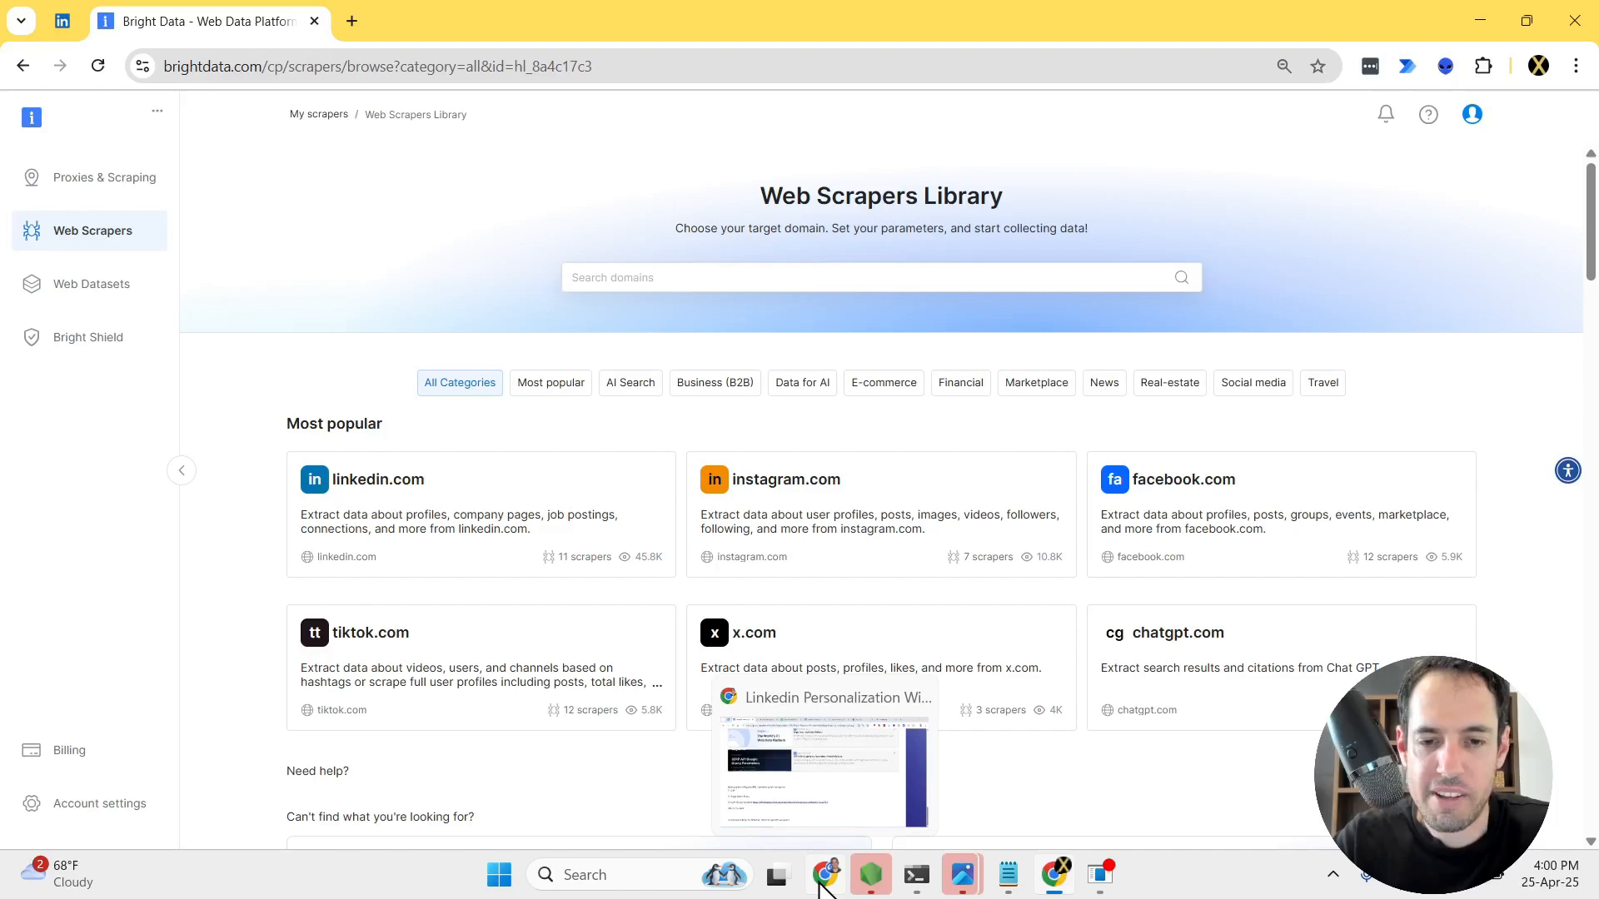
pyautogui.click(838, 785)
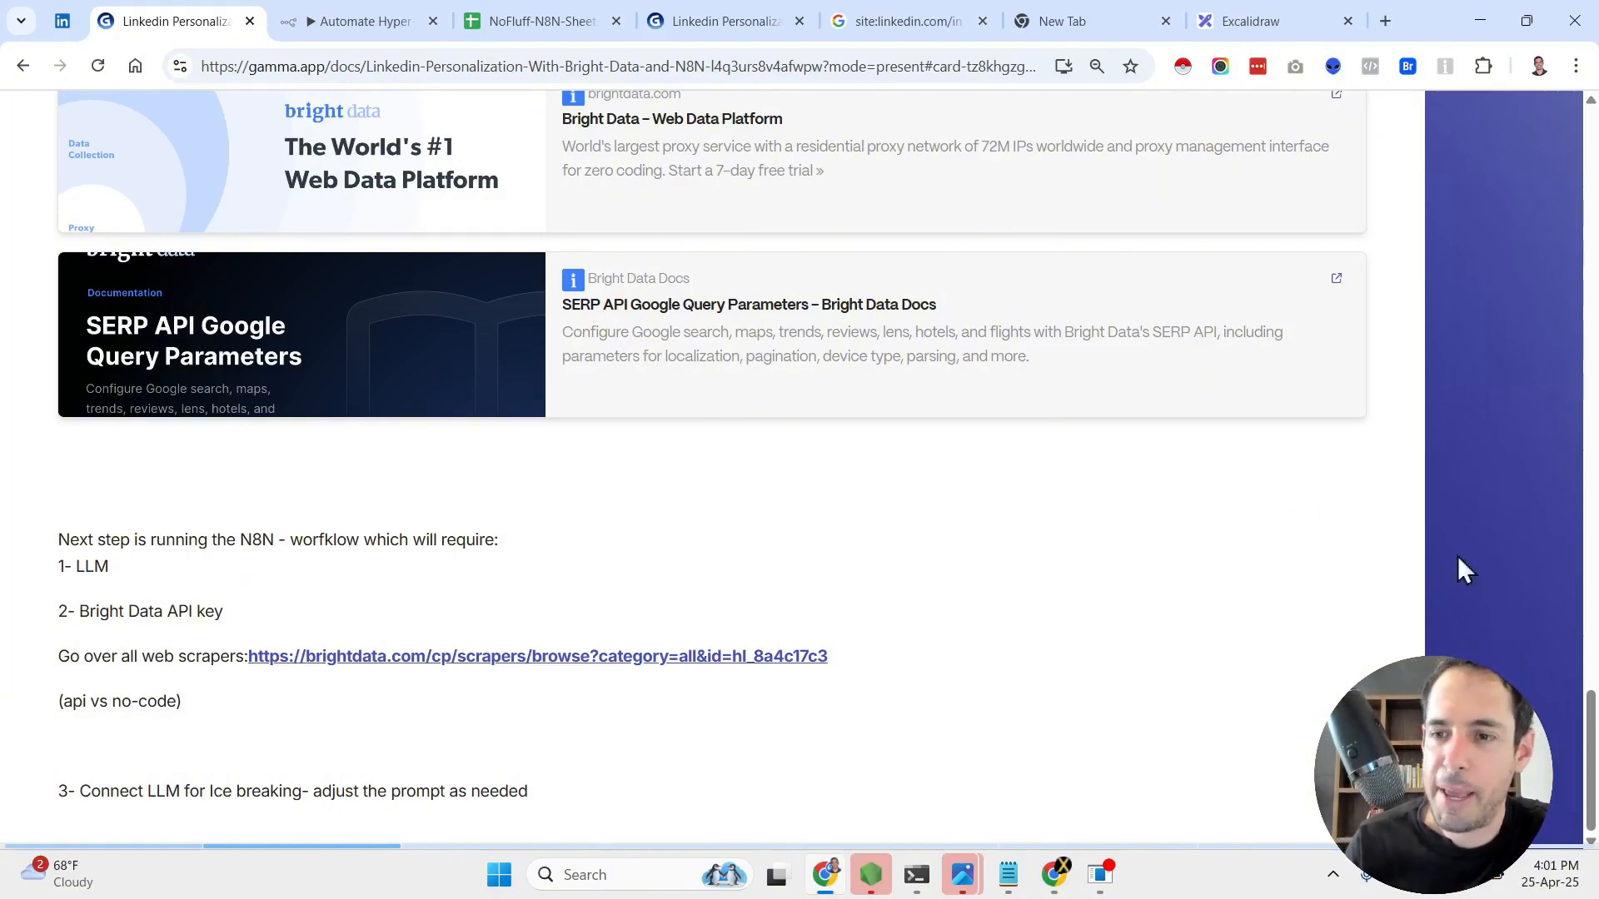
pyautogui.scroll(8, 1521, 682)
pyautogui.scroll(-8, 1520, 682)
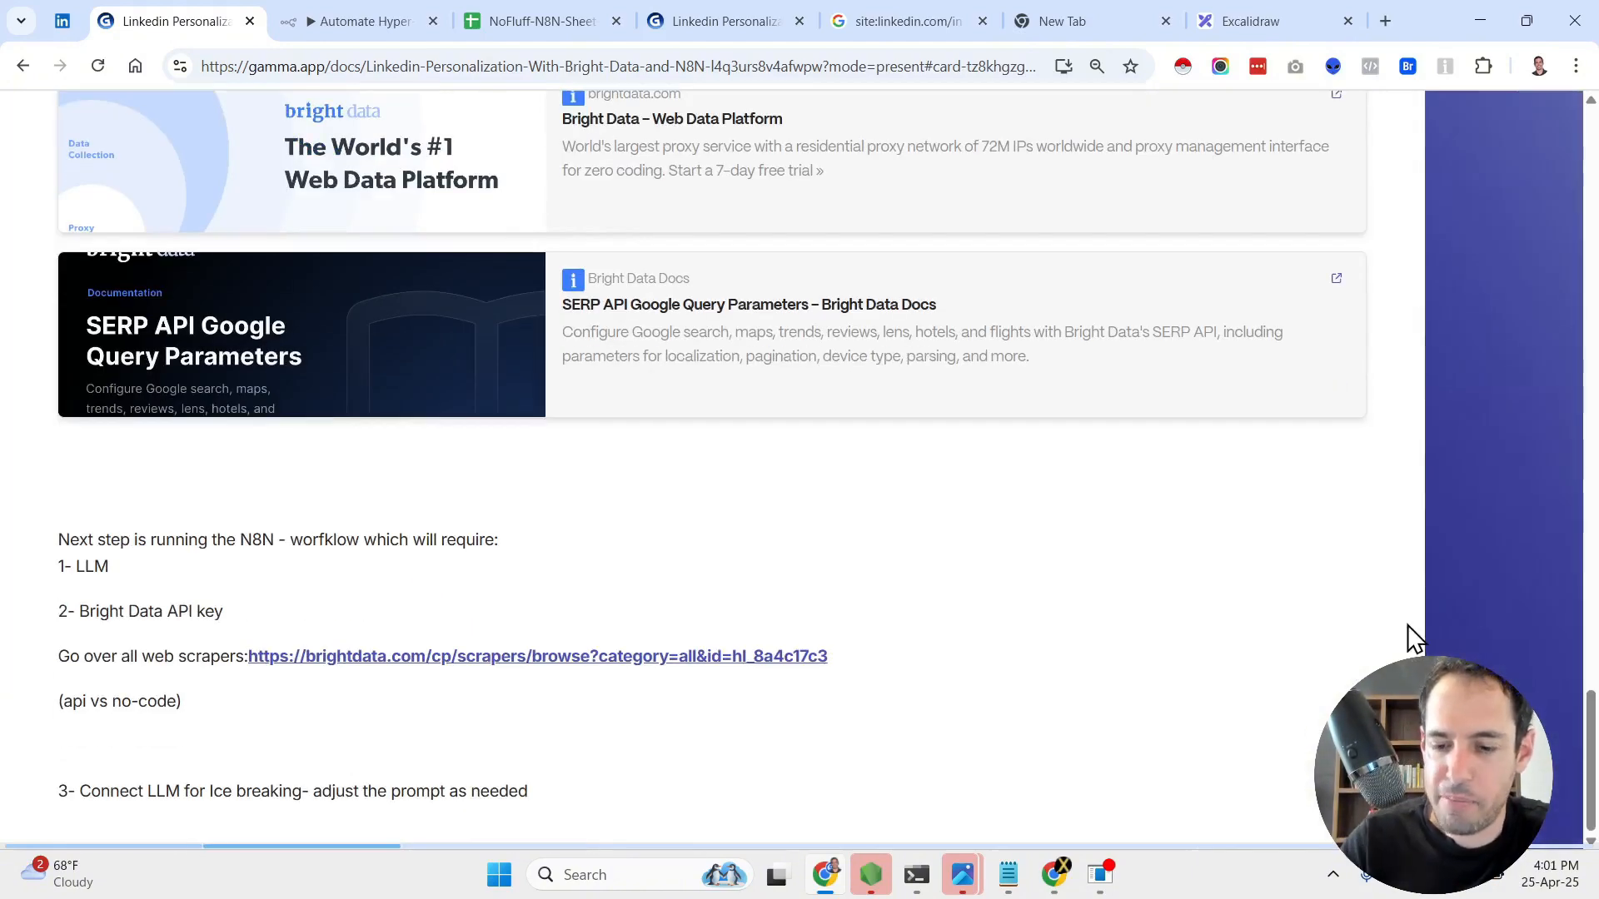
pyautogui.scroll(-3, 1407, 624)
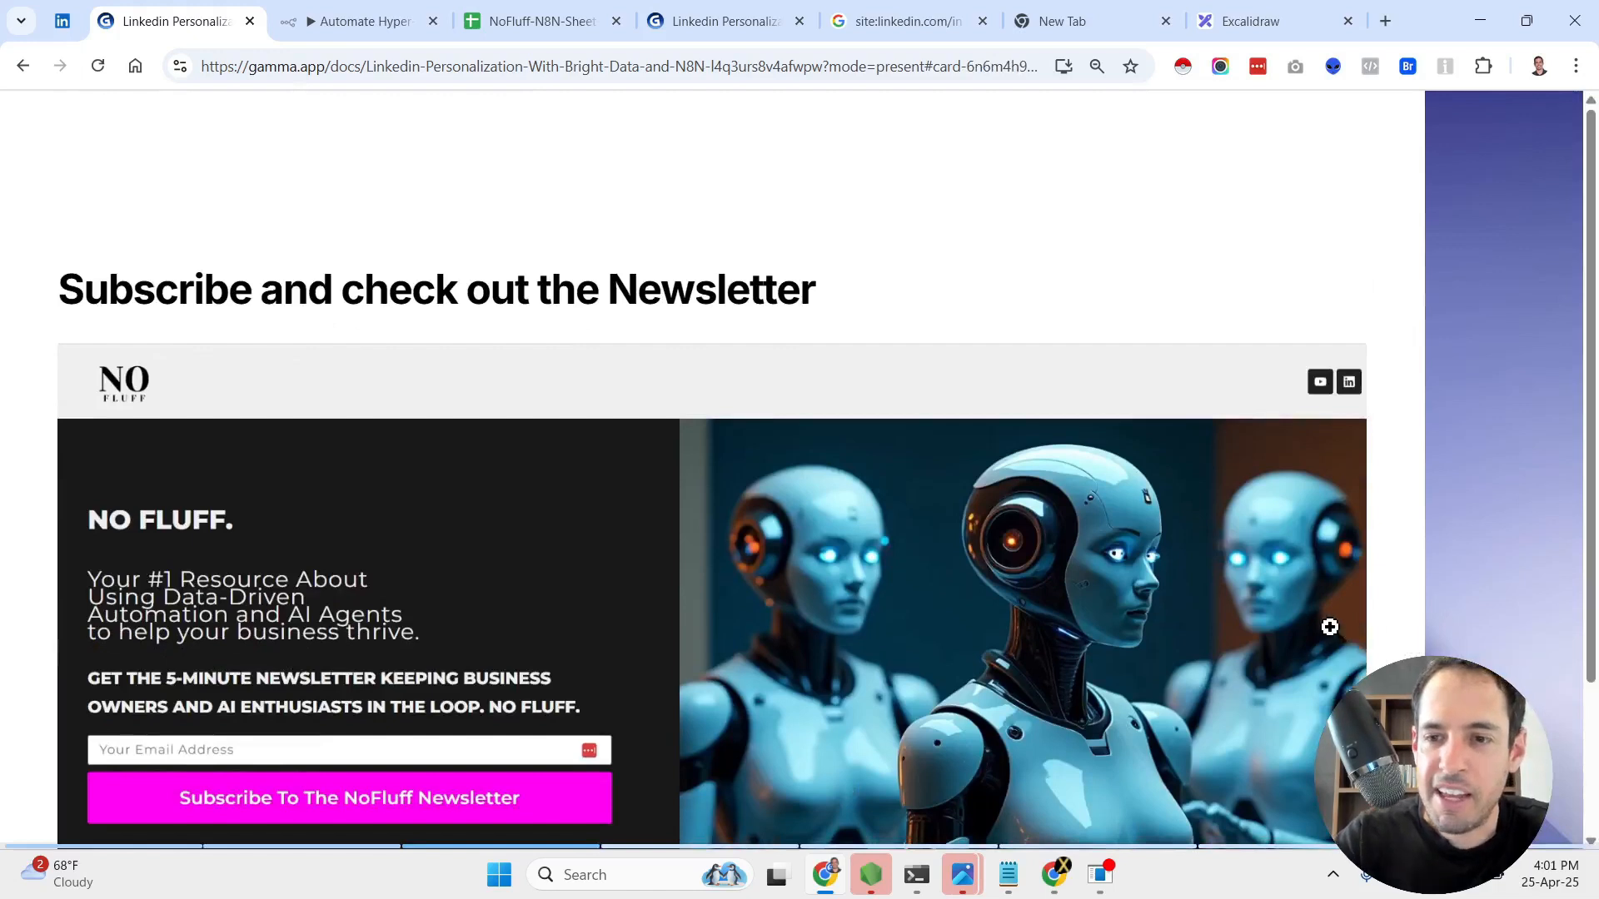
pyautogui.scroll(-2, 1323, 632)
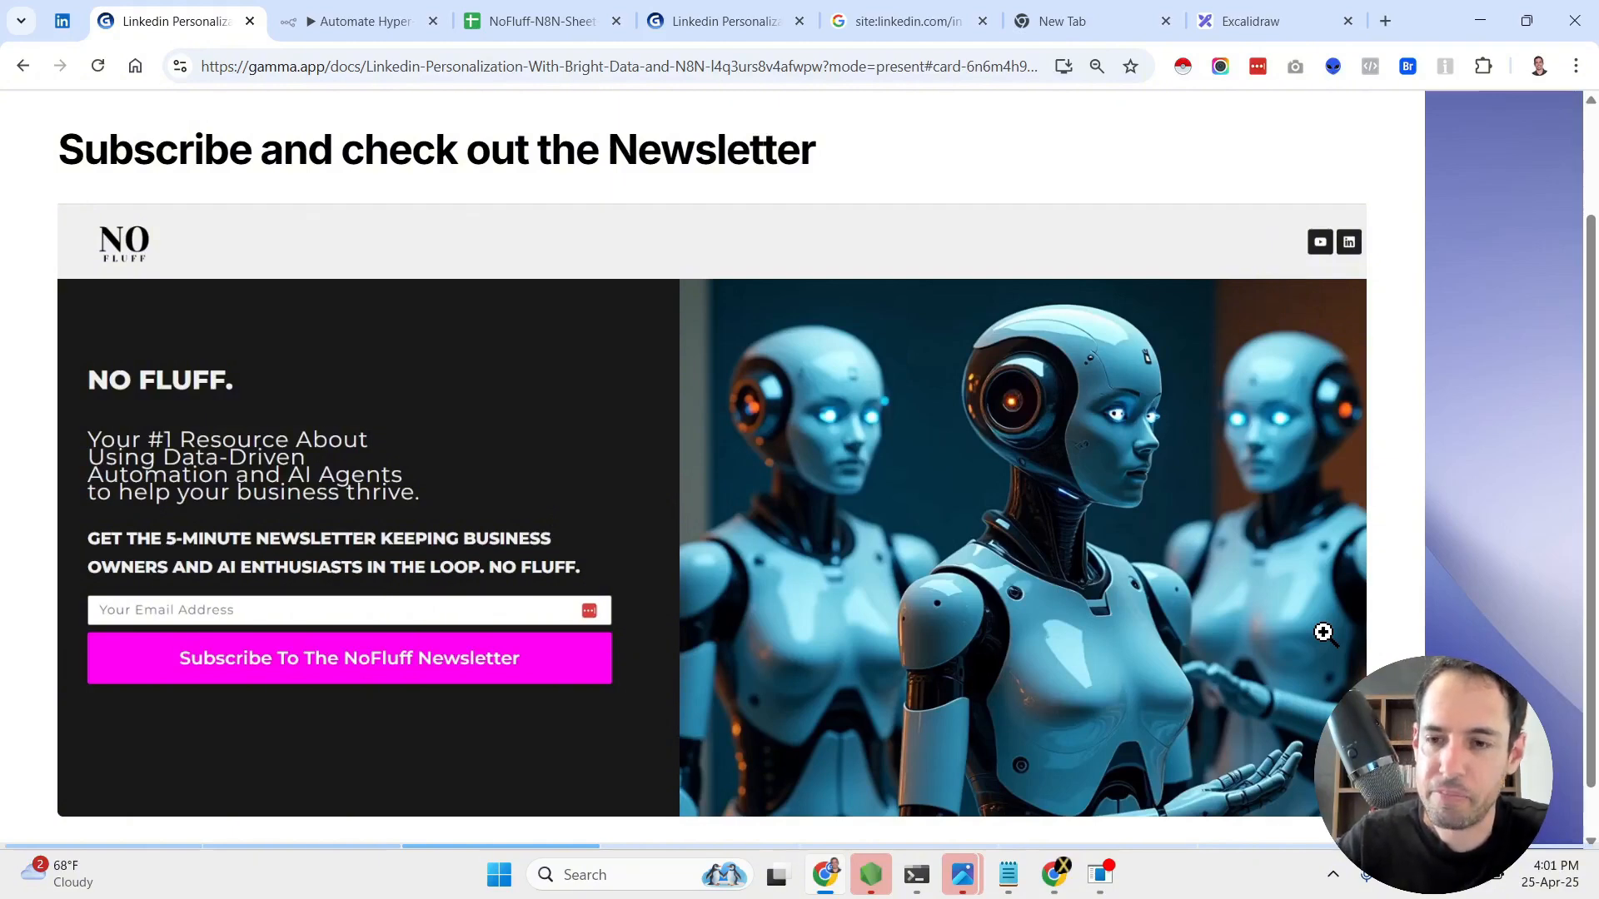
pyautogui.scroll(10, 1324, 633)
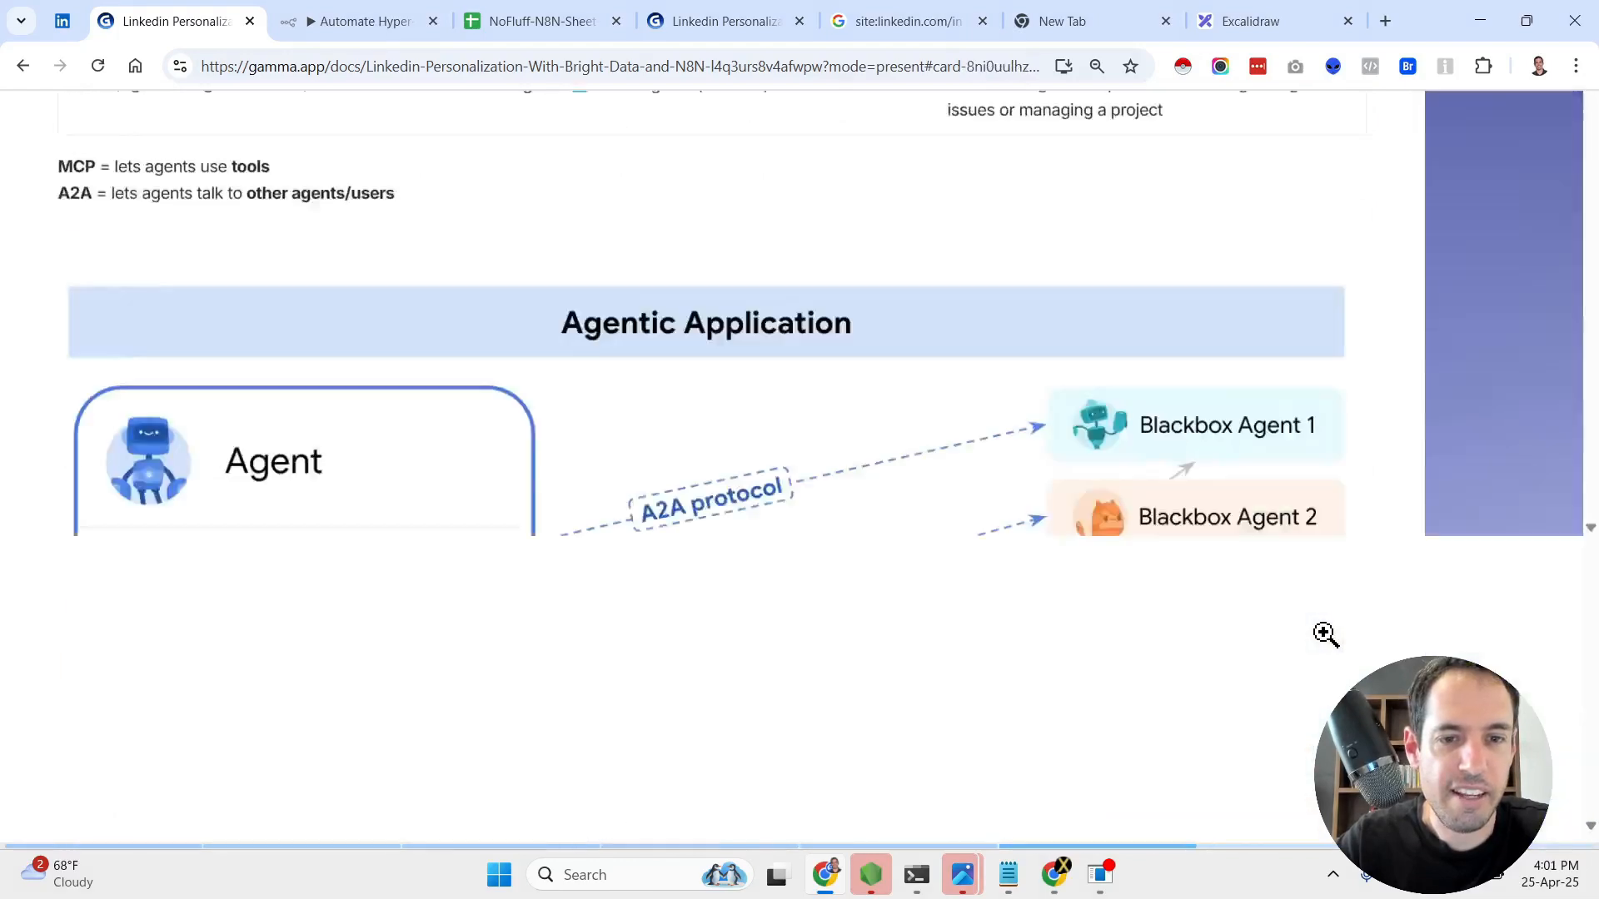
pyautogui.press('End')
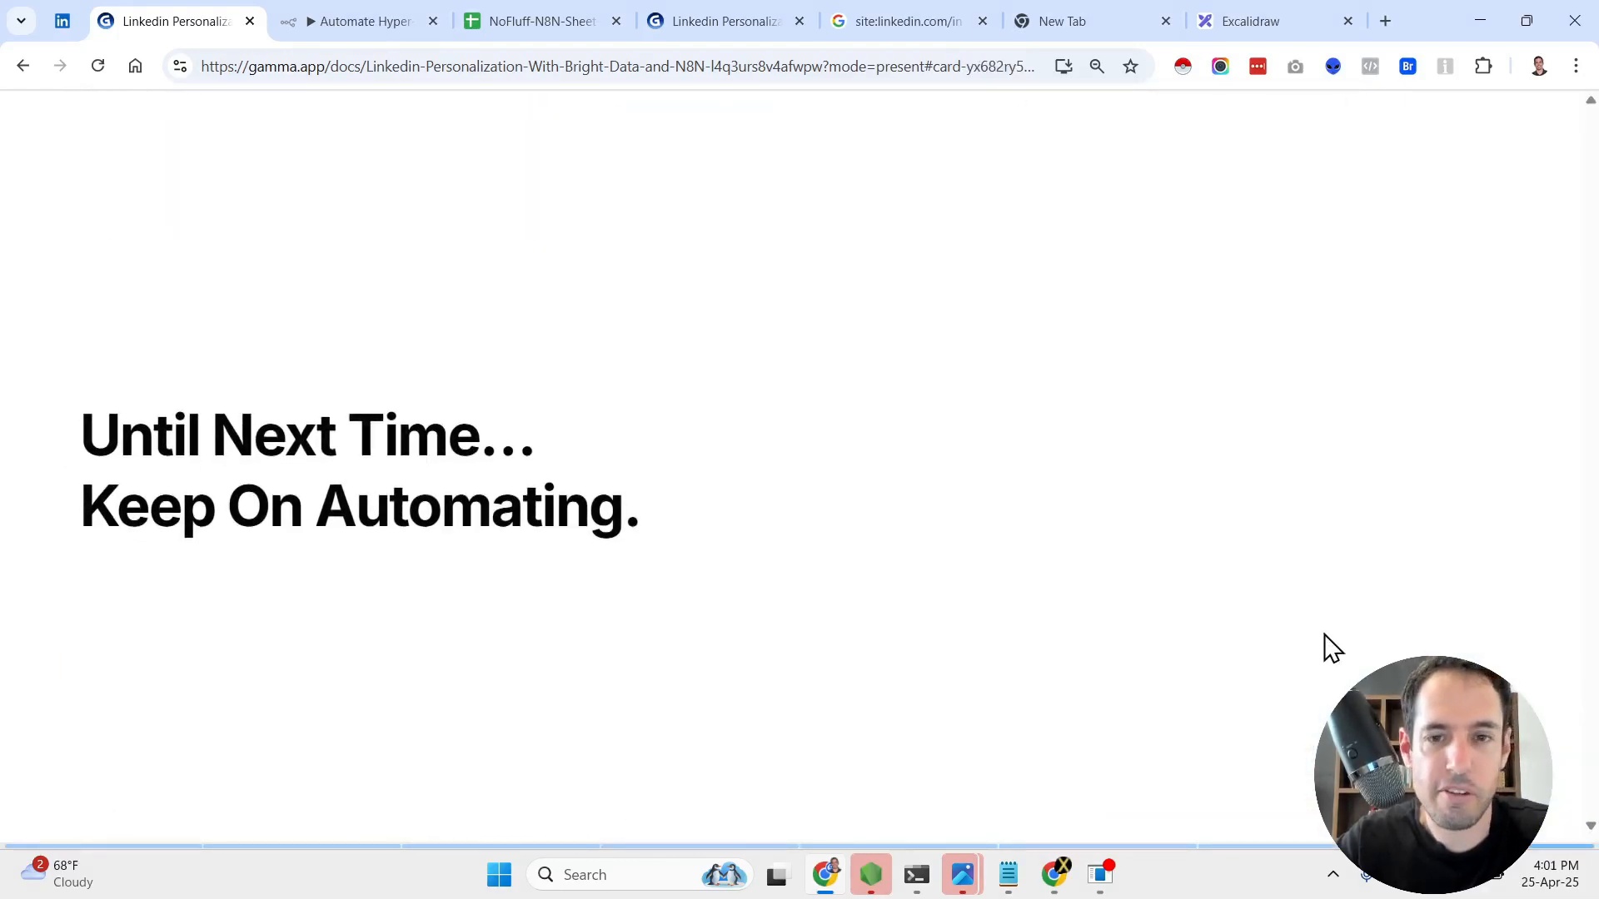